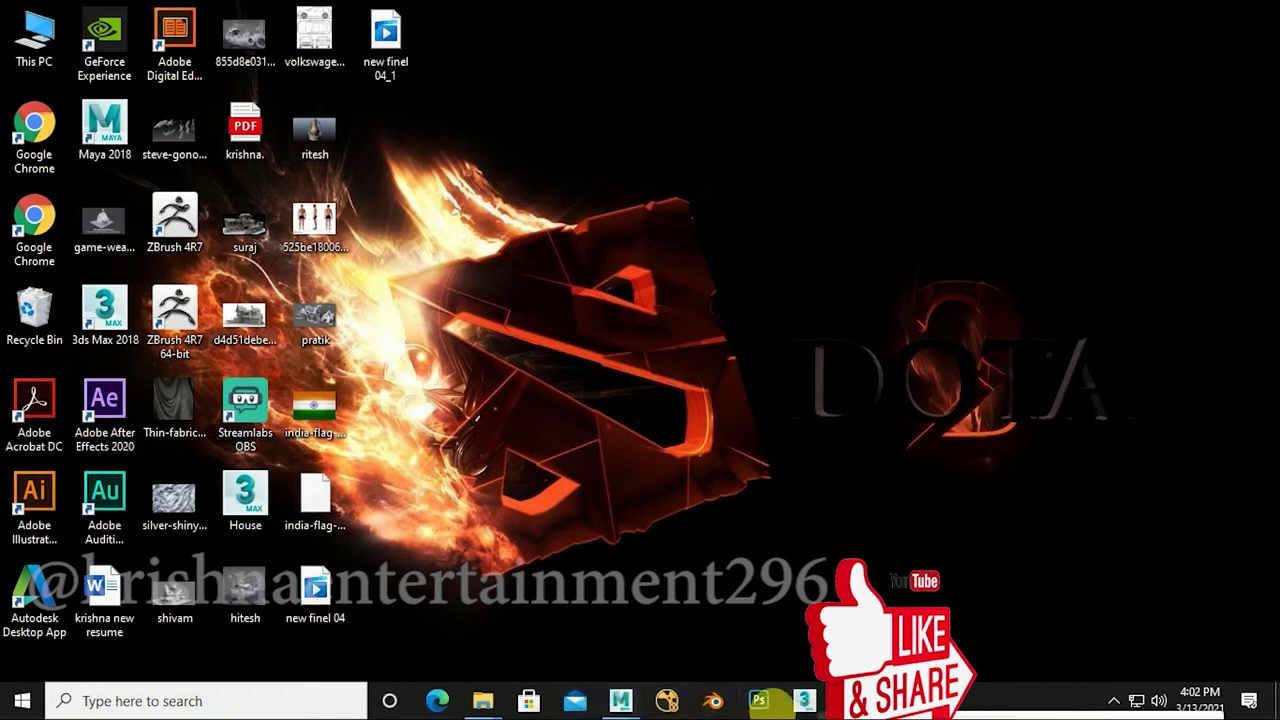
Step: Bring the 'Autodesk Maya 2018: untitled*' window forward from the taskbar previews
click(621, 704)
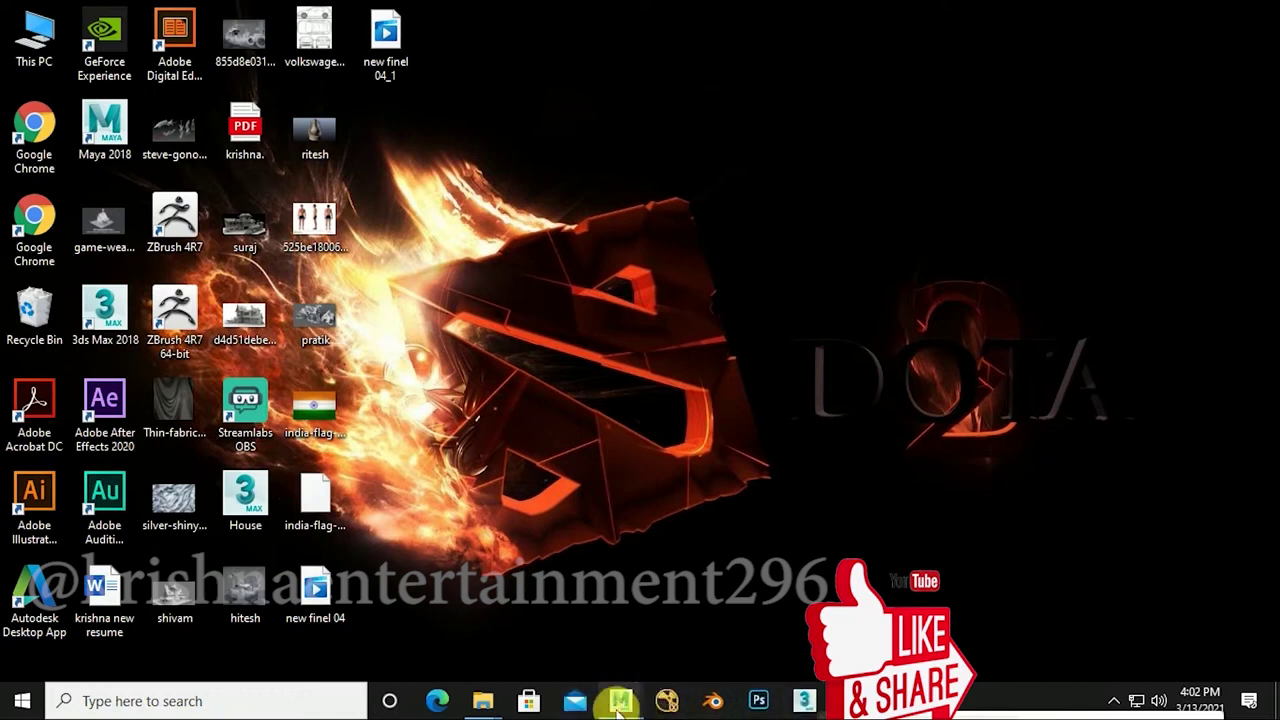
click(620, 704)
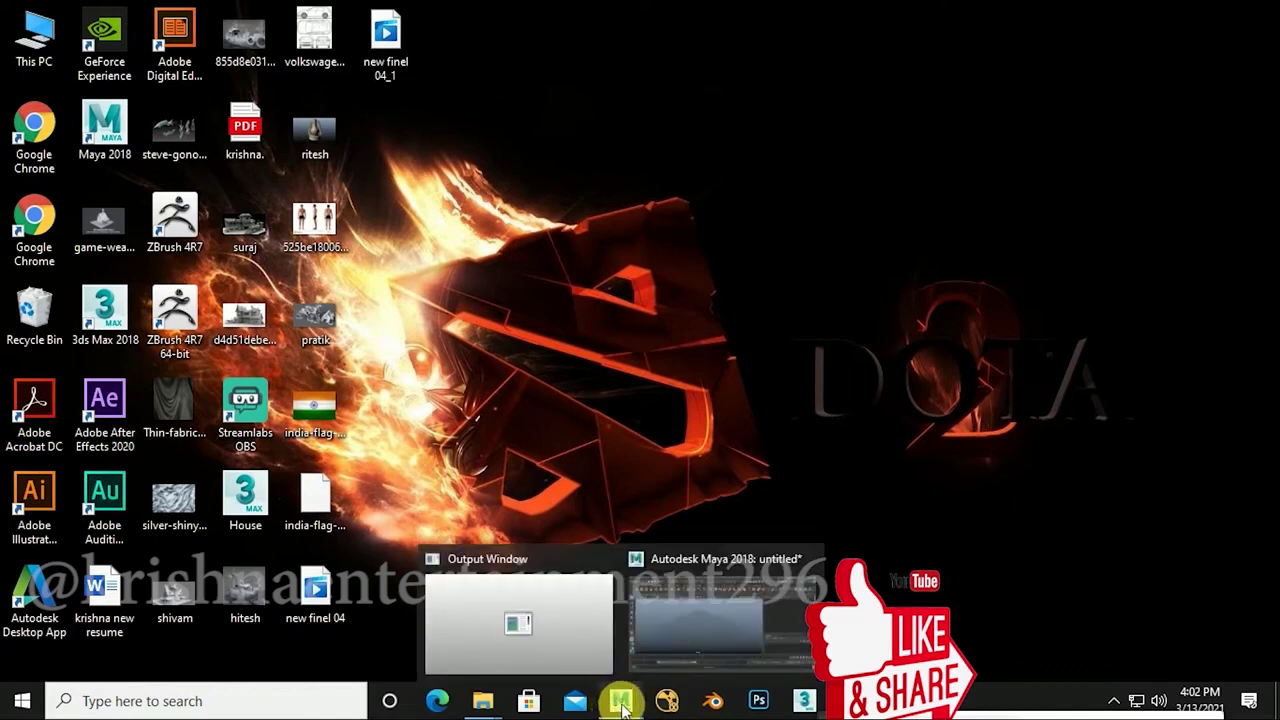
click(667, 642)
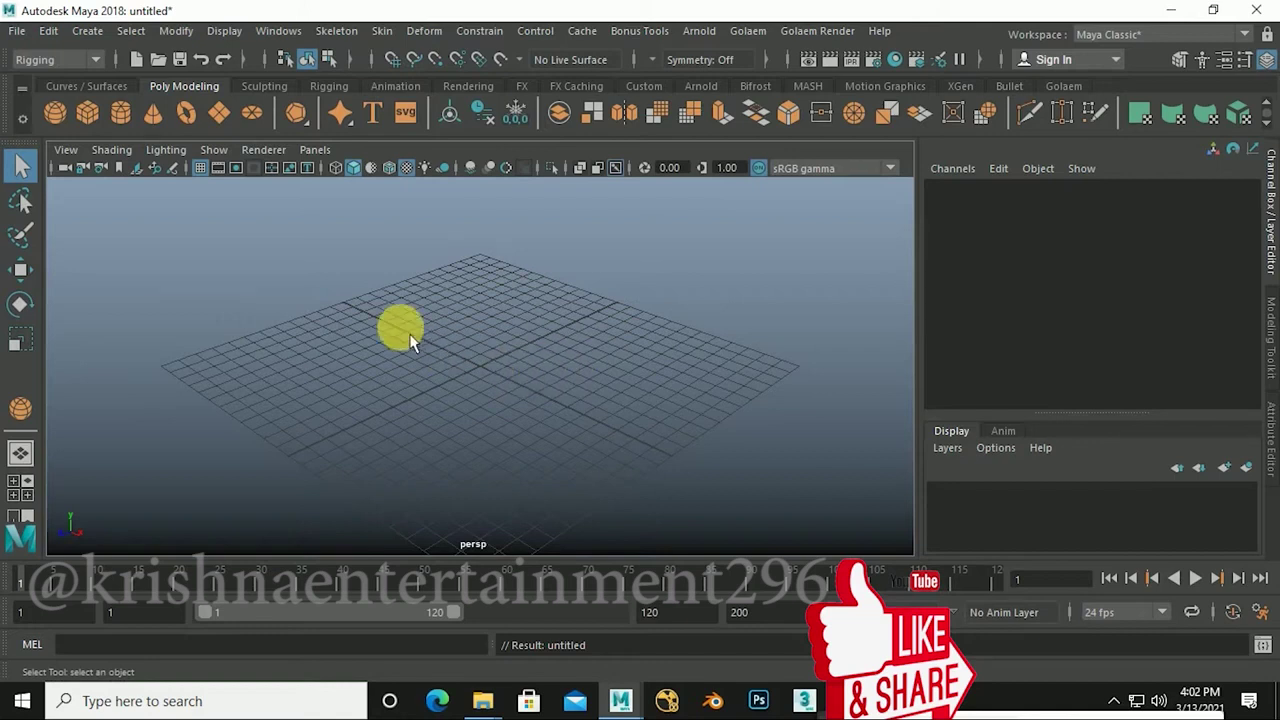
Step: Box-select across the empty grid several times, then restore the Maya window to a smaller size
mouse_move(352, 262)
mouse_down()
mouse_move(688, 496)
mouse_move(772, 477)
mouse_up()
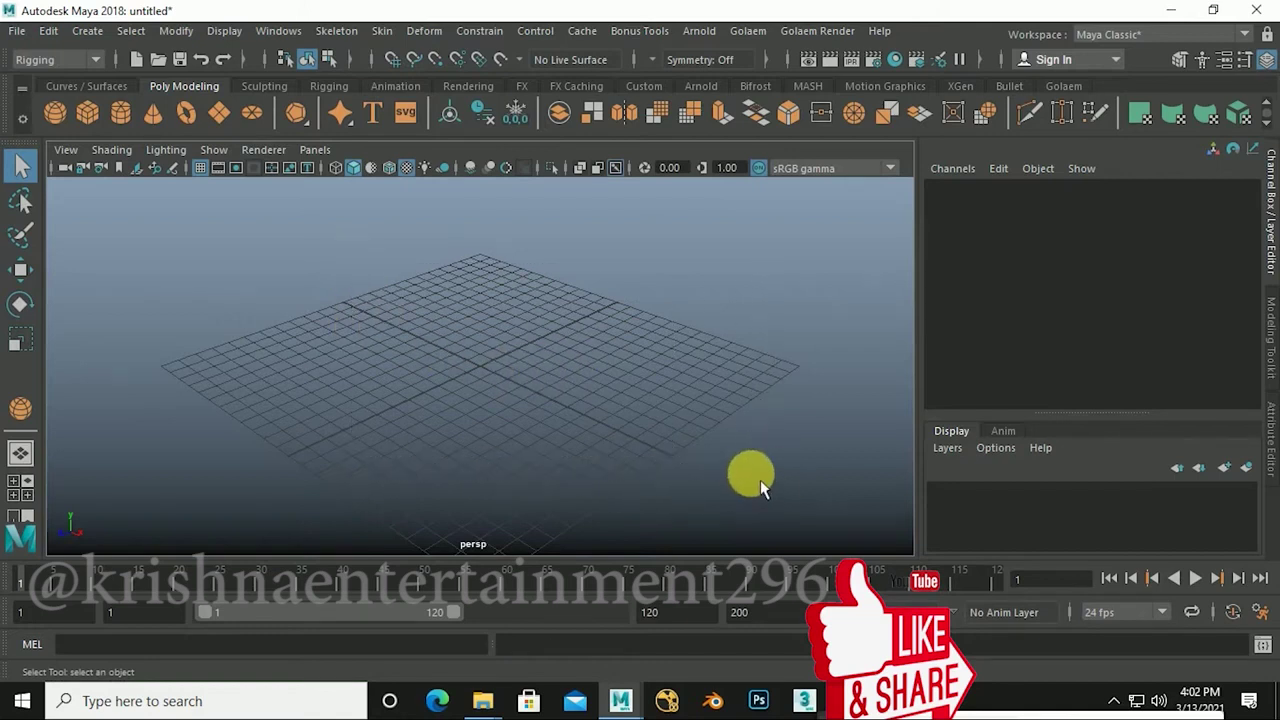
drag(302, 249, 590, 425)
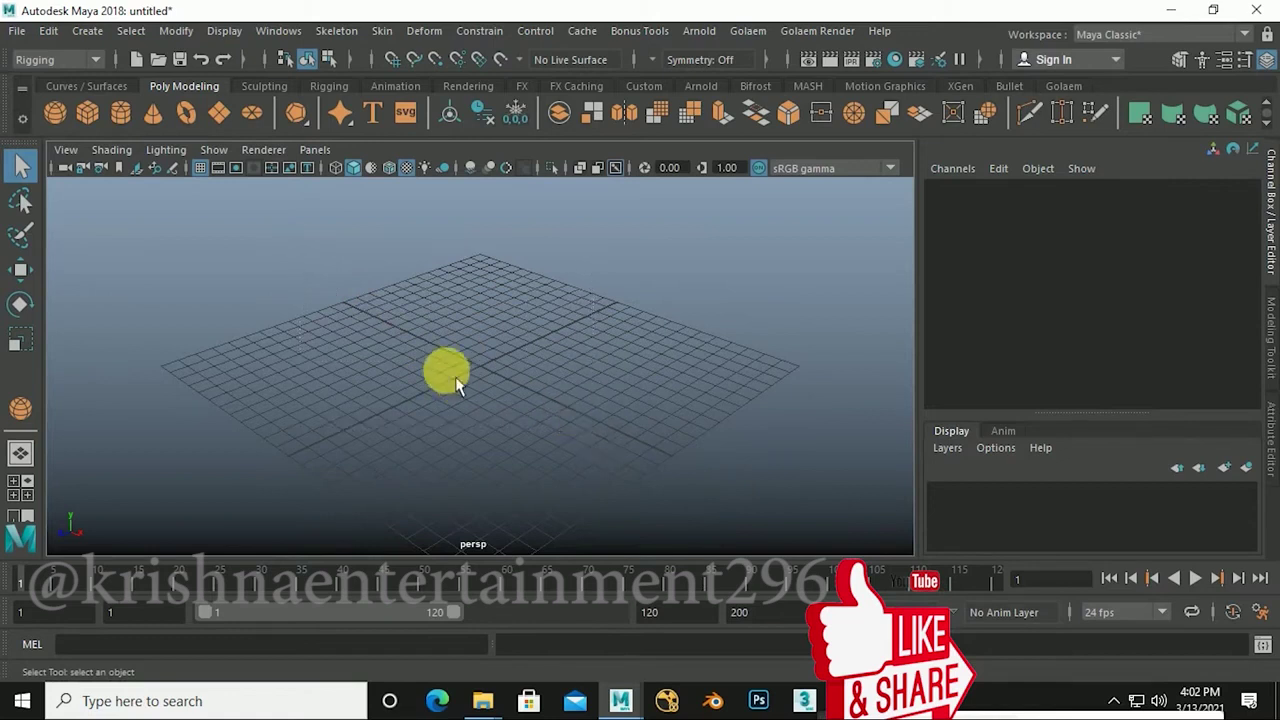
drag(323, 266, 624, 452)
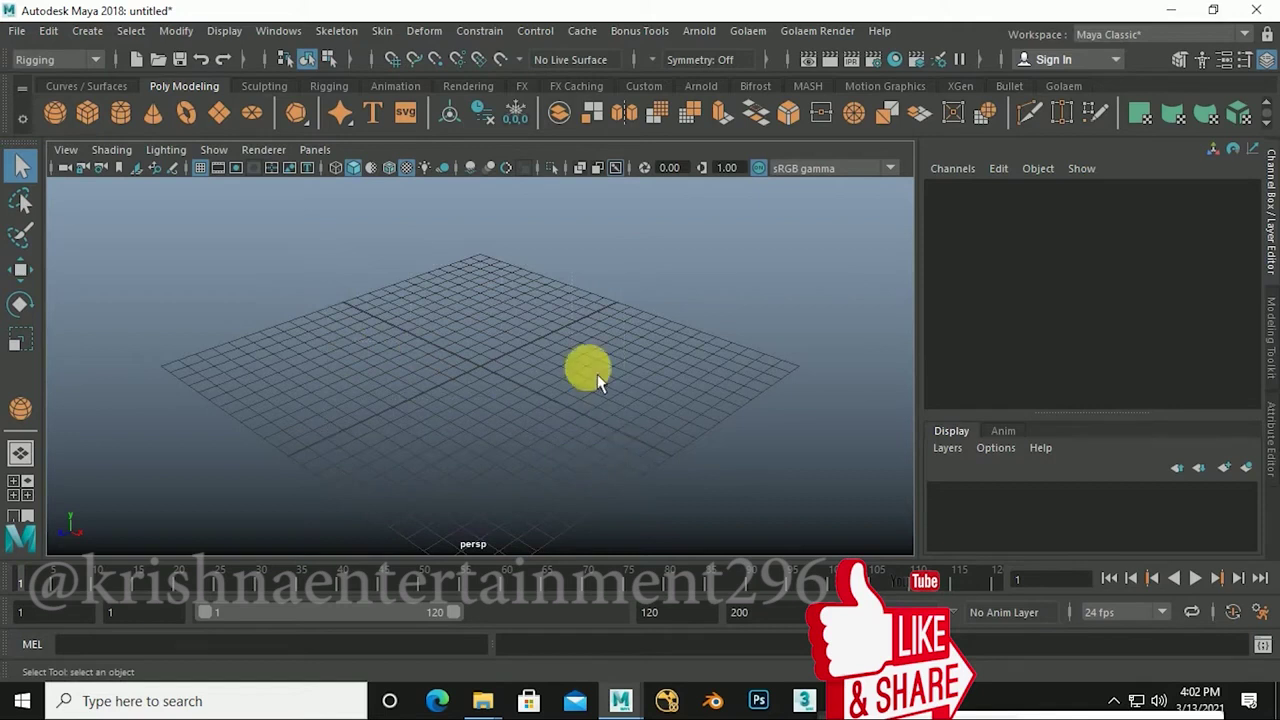
drag(350, 258, 705, 458)
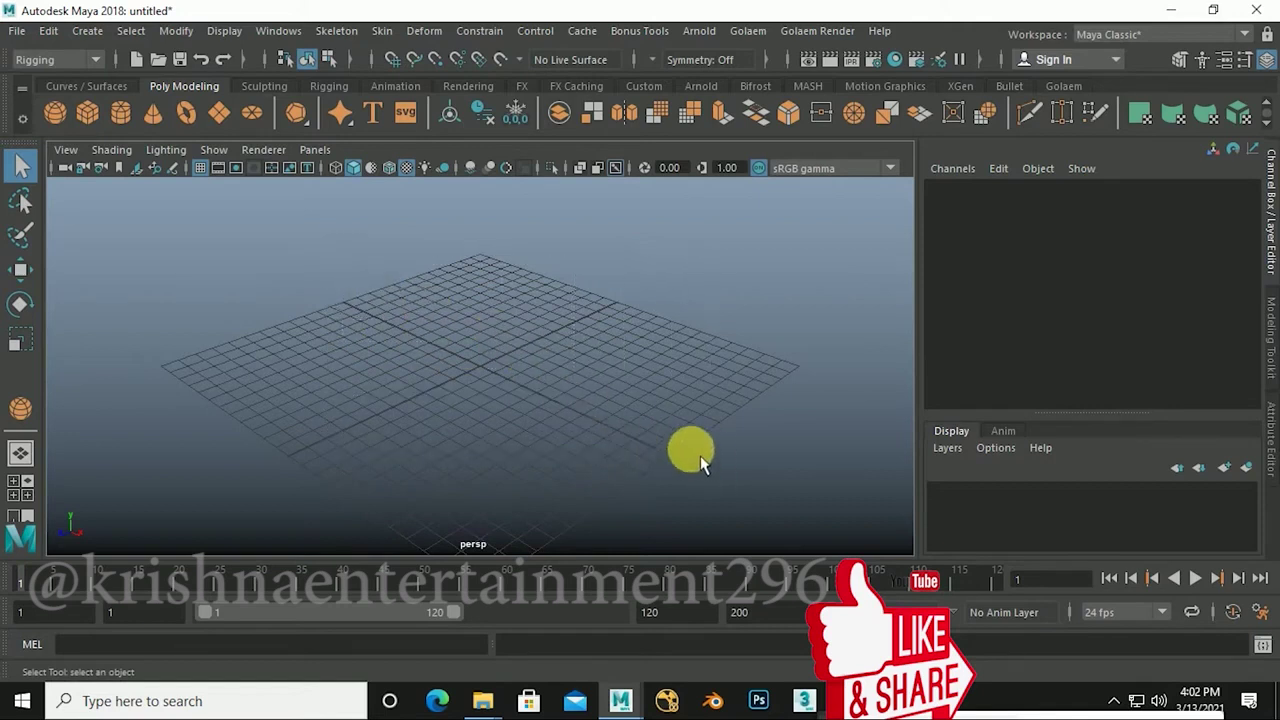
drag(434, 260, 650, 450)
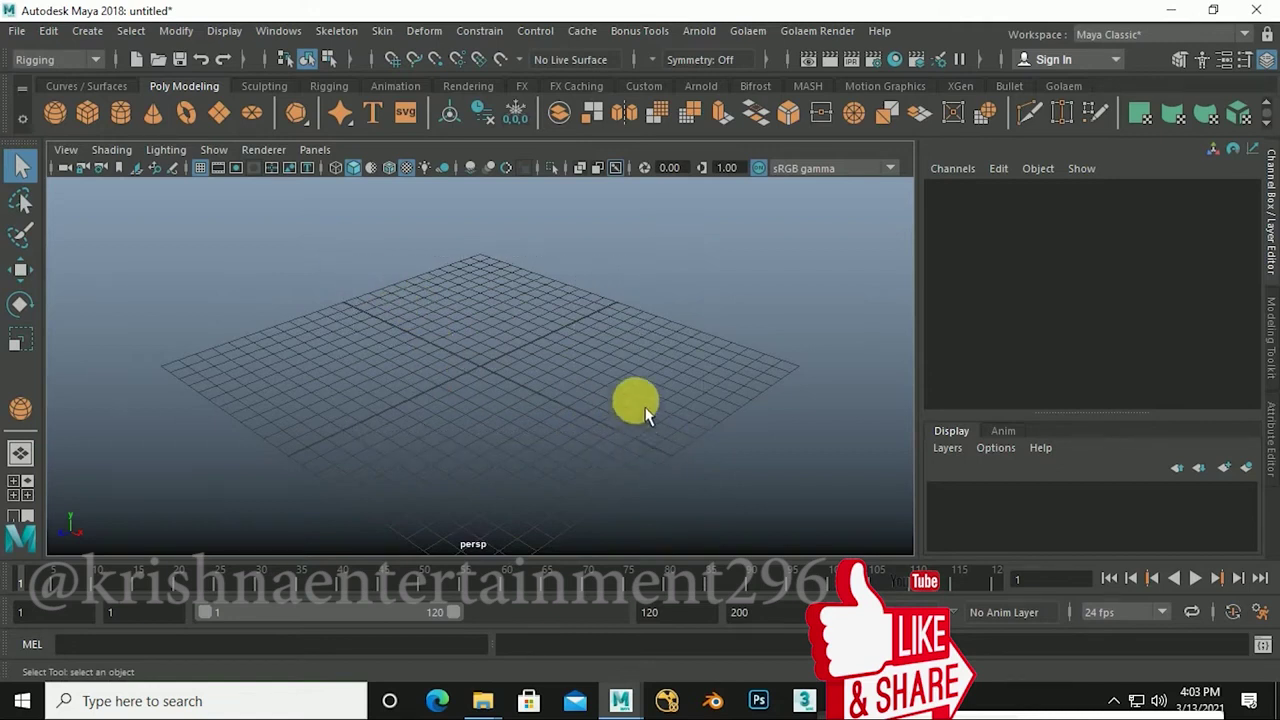
mouse_move(349, 280)
mouse_down()
mouse_move(692, 484)
mouse_move(679, 478)
mouse_up()
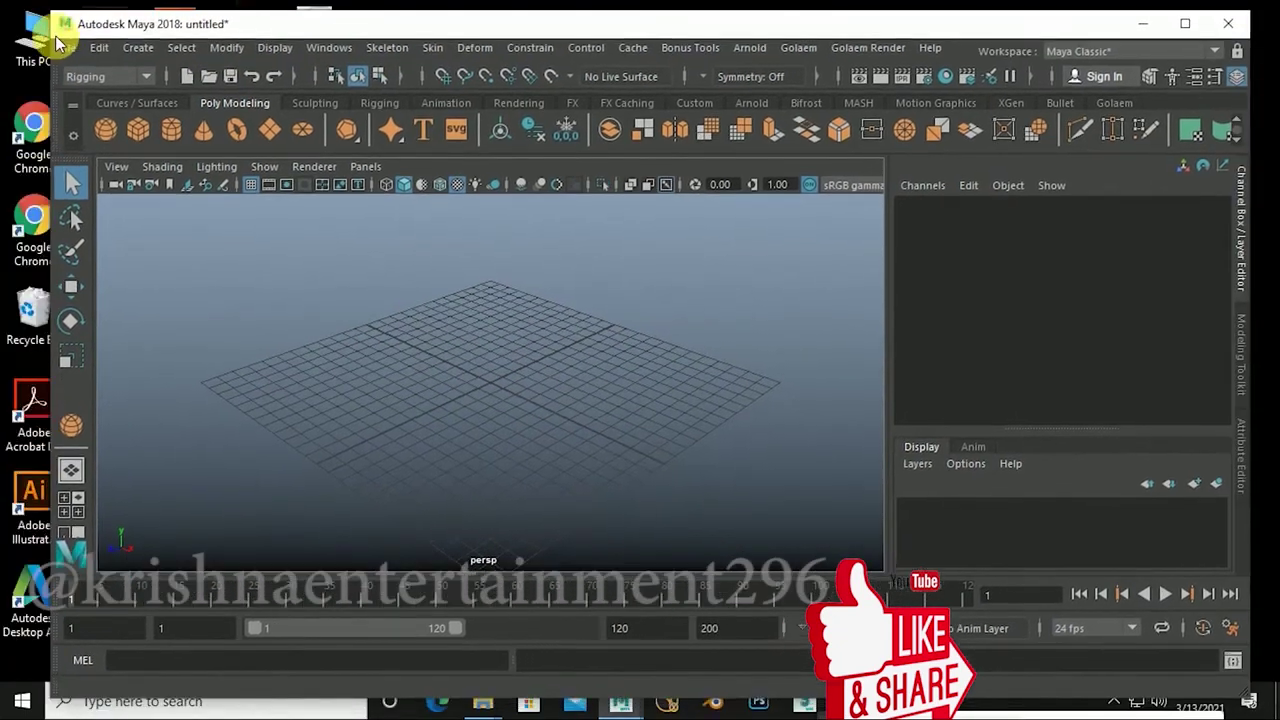
drag(4, 20, 12, 14)
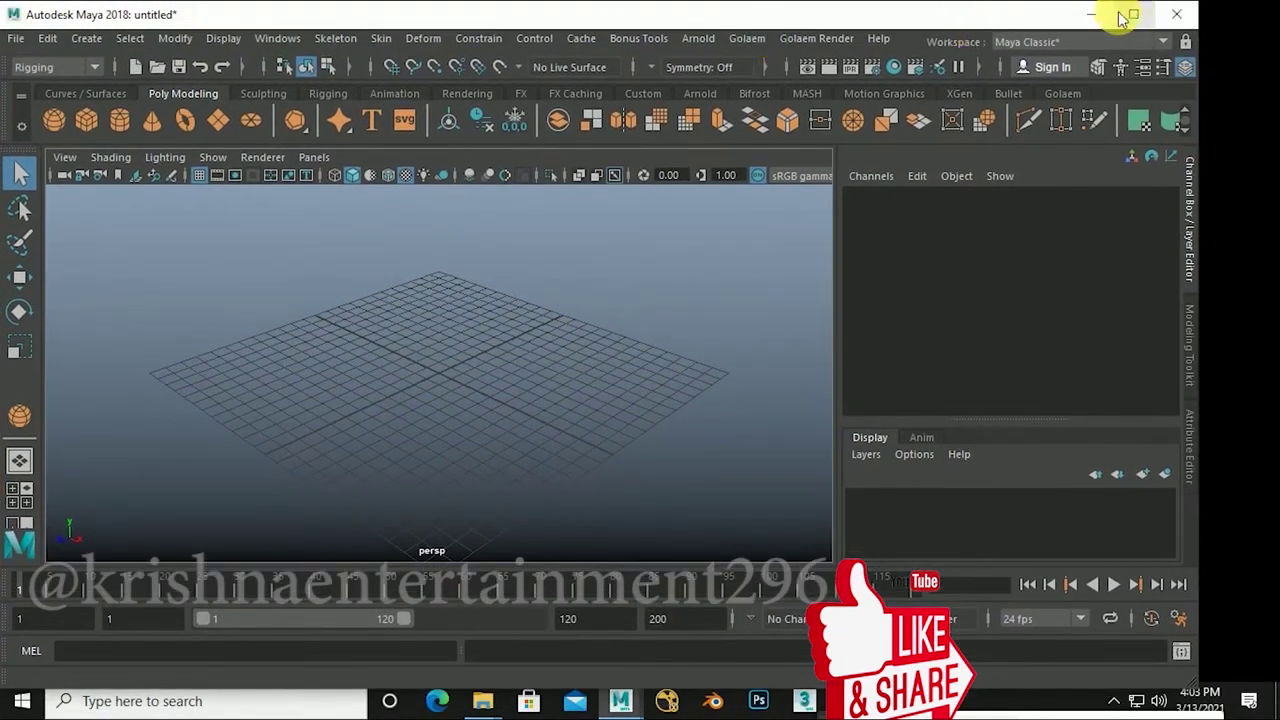
Step: Maximize the Maya window and browse the File, Edit, Create, Select and Modify menus
click(1130, 15)
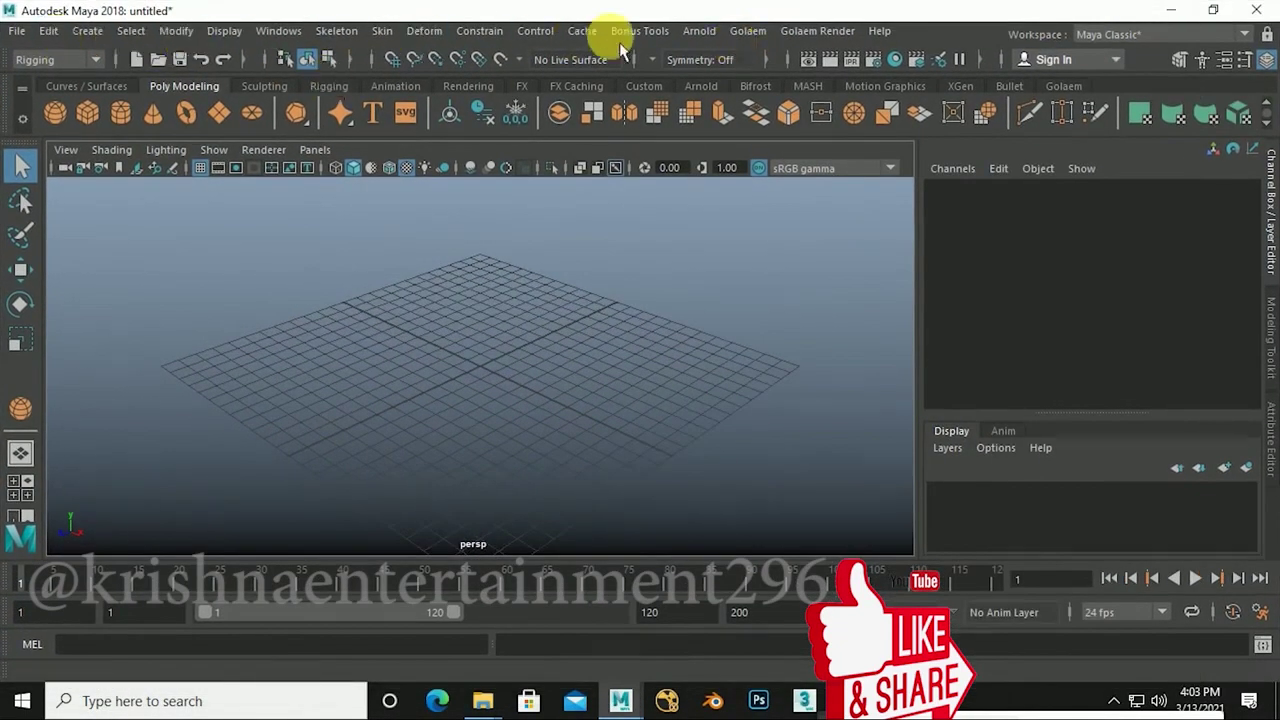
click(21, 34)
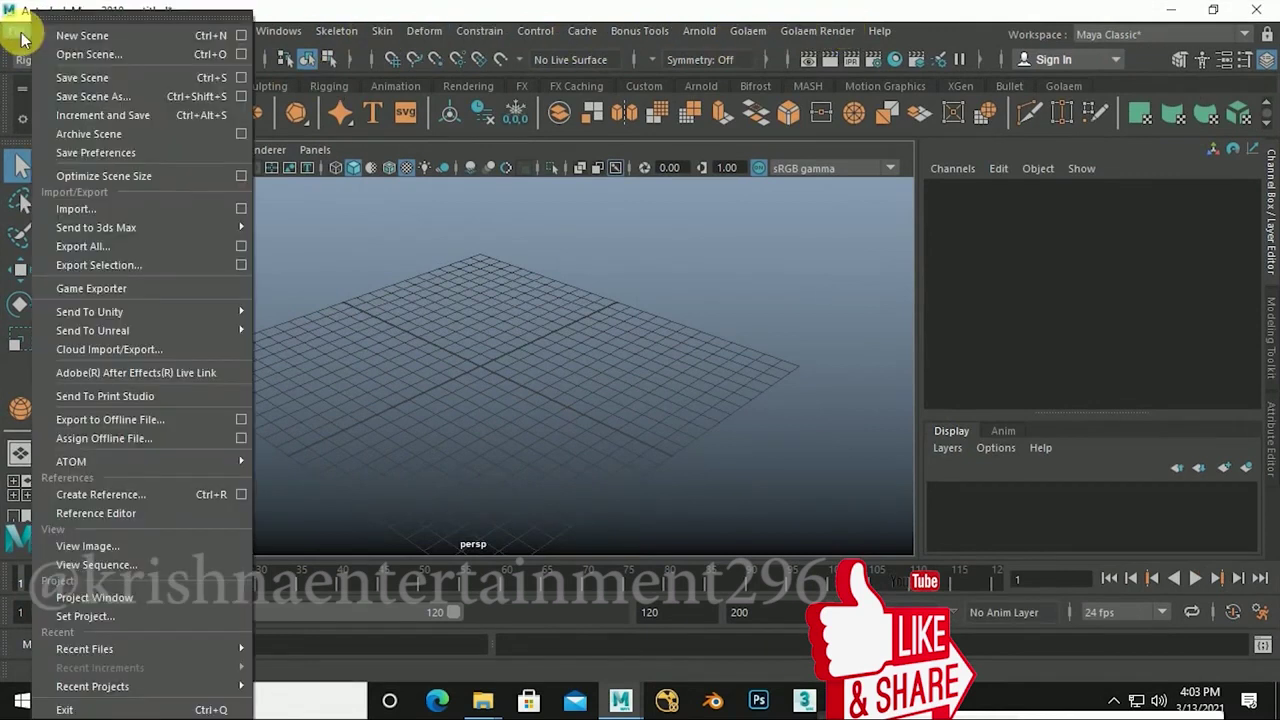
click(21, 35)
click(90, 33)
click(90, 33)
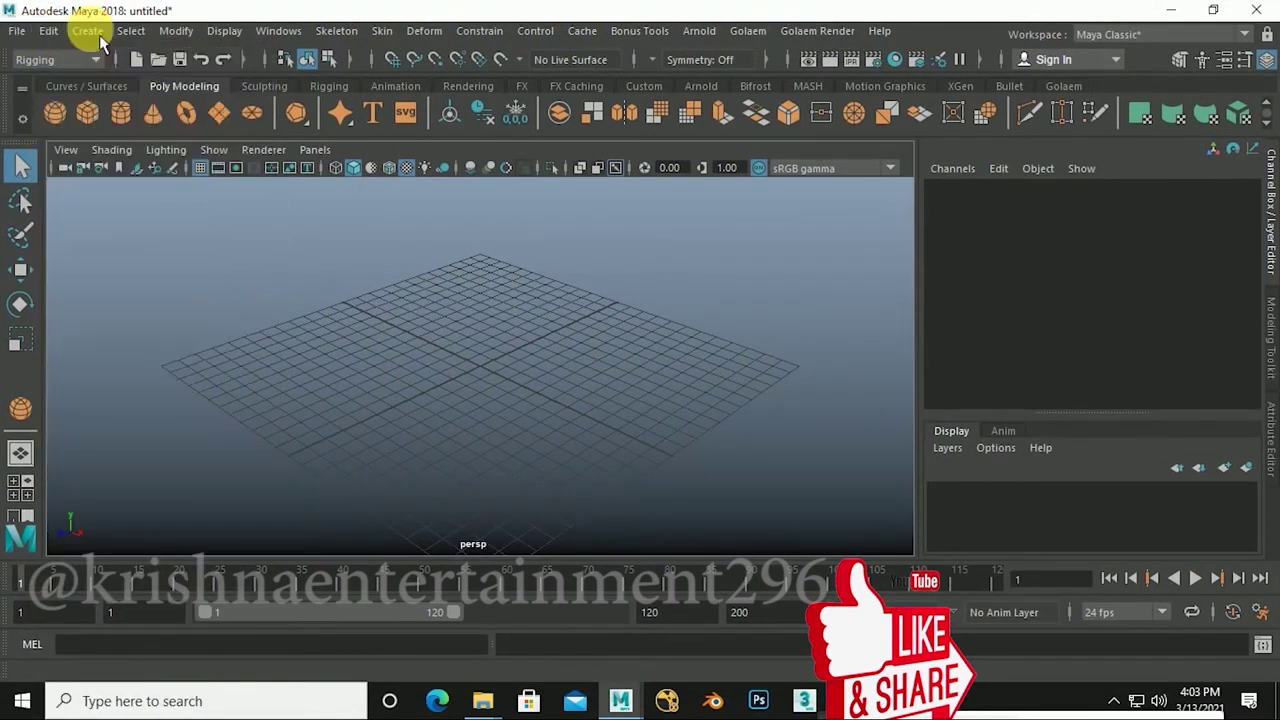
click(130, 31)
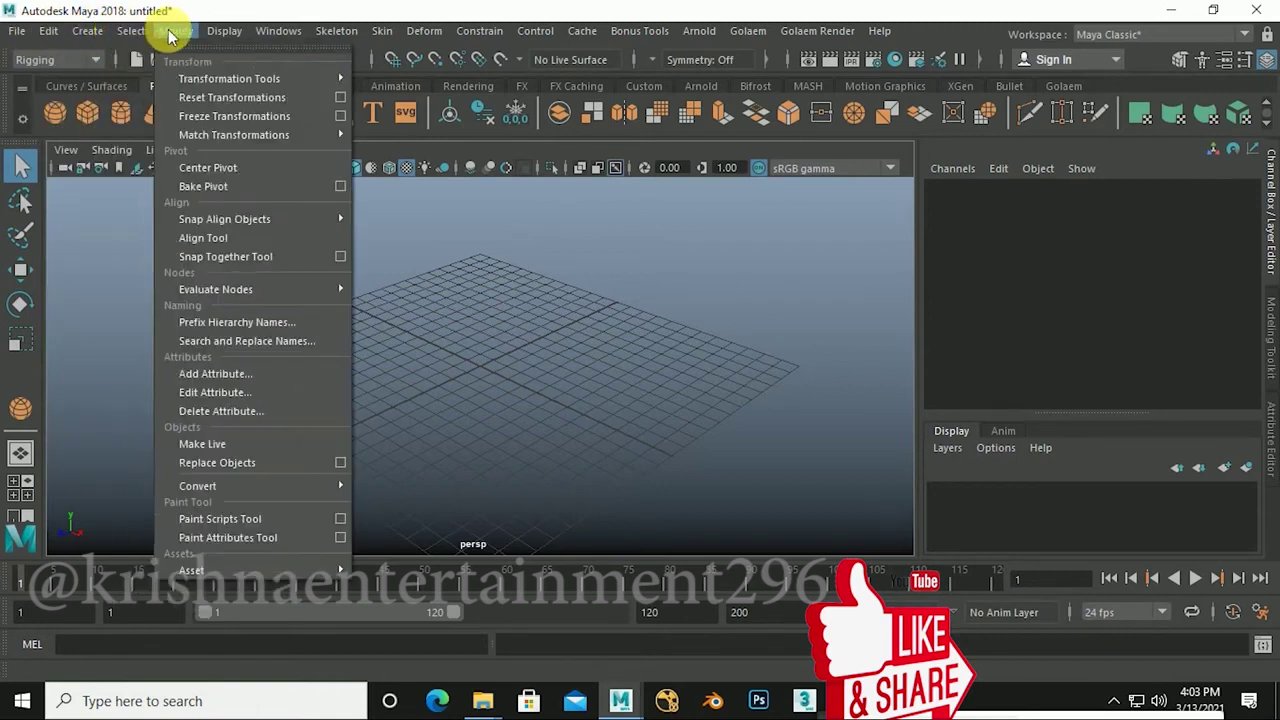
Step: Look through the File and Windows menus again, then close all open menus
click(170, 35)
click(48, 31)
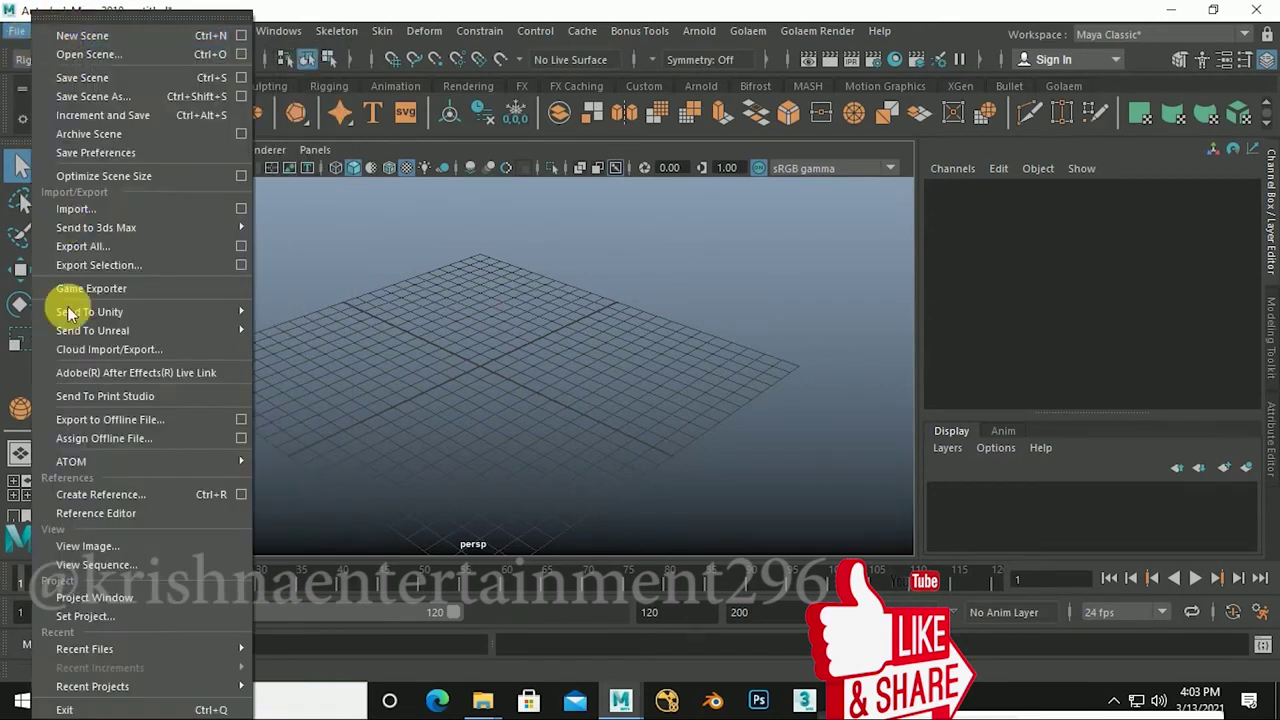
click(278, 31)
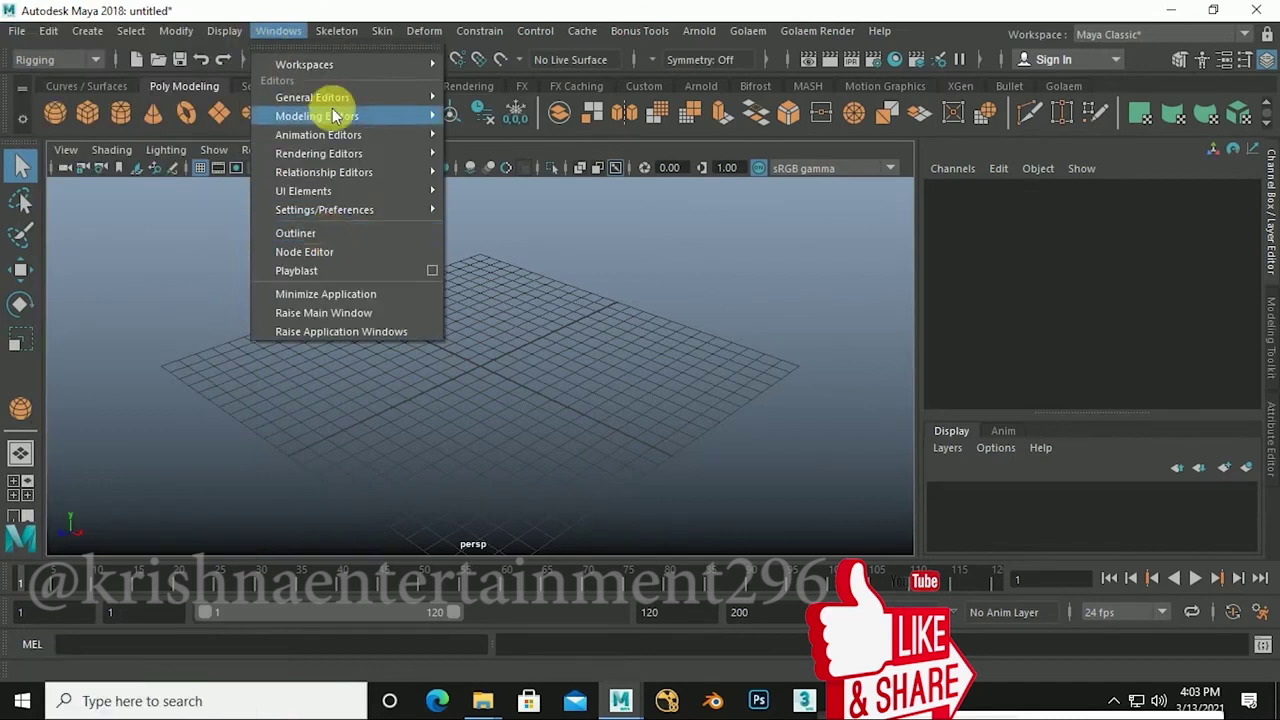
click(278, 31)
click(336, 31)
click(17, 31)
click(20, 31)
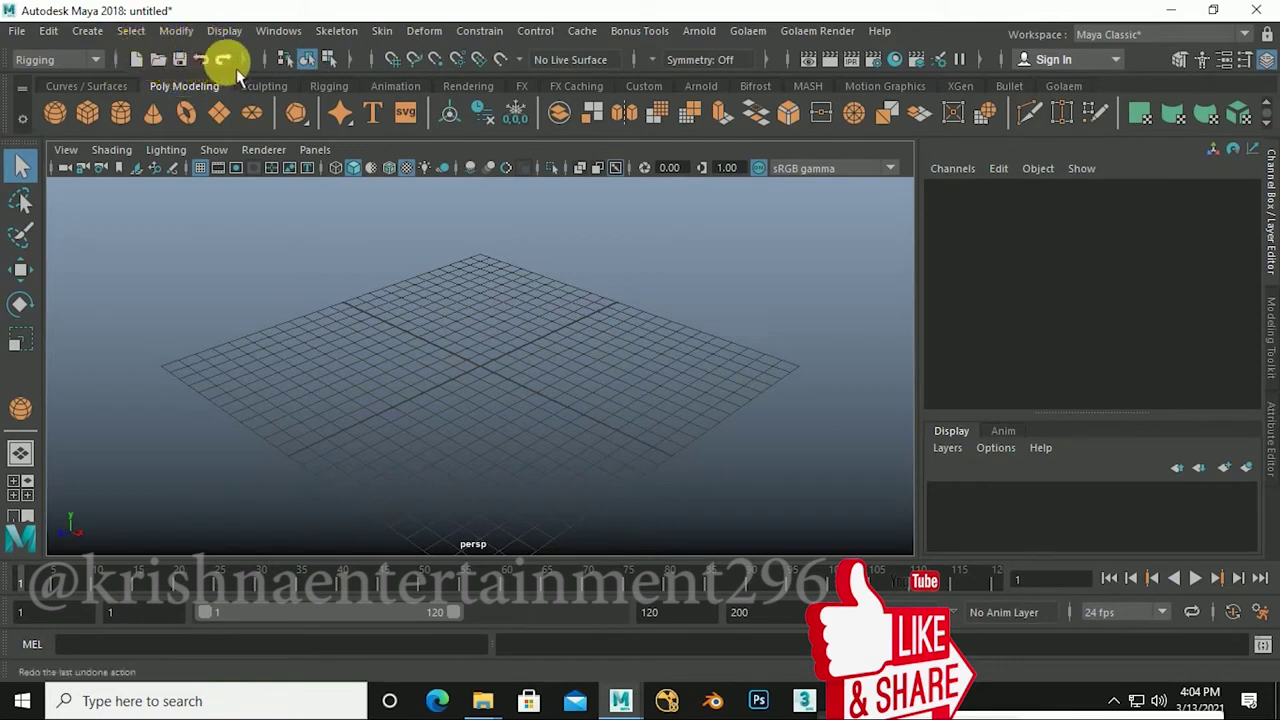
Step: Select the Modeling menu set from the menu set dropdown
click(95, 61)
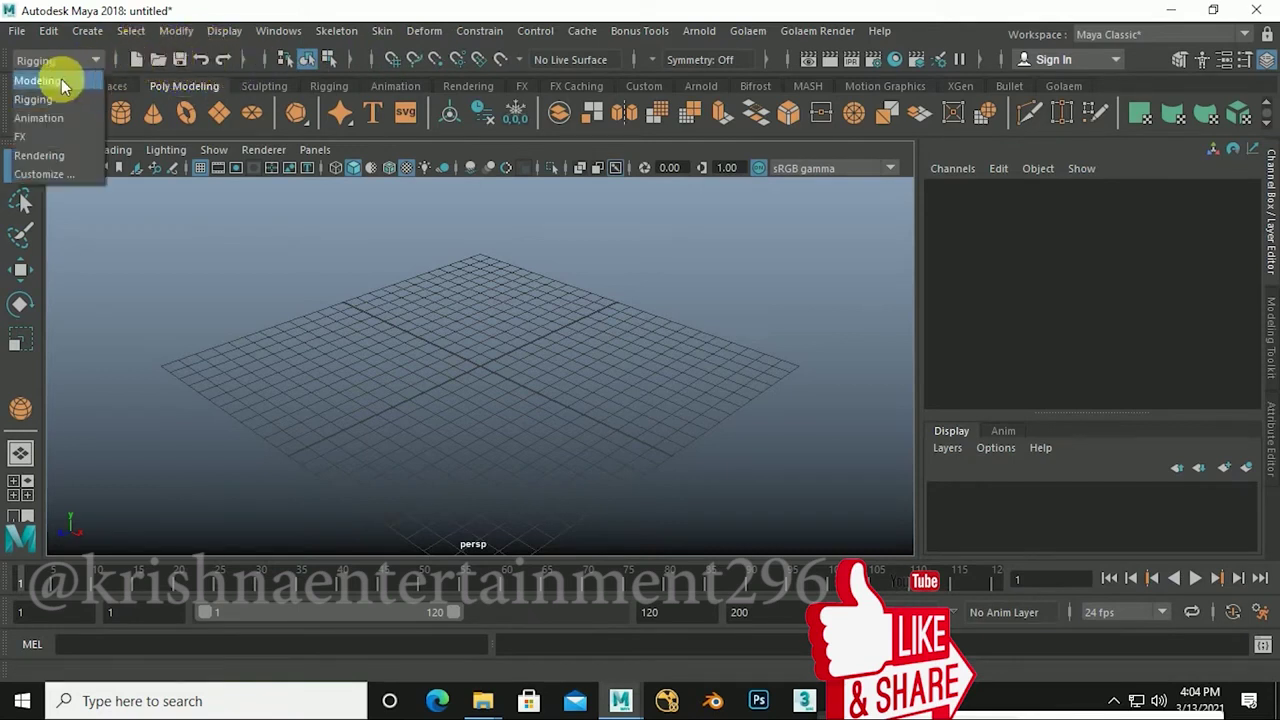
click(61, 79)
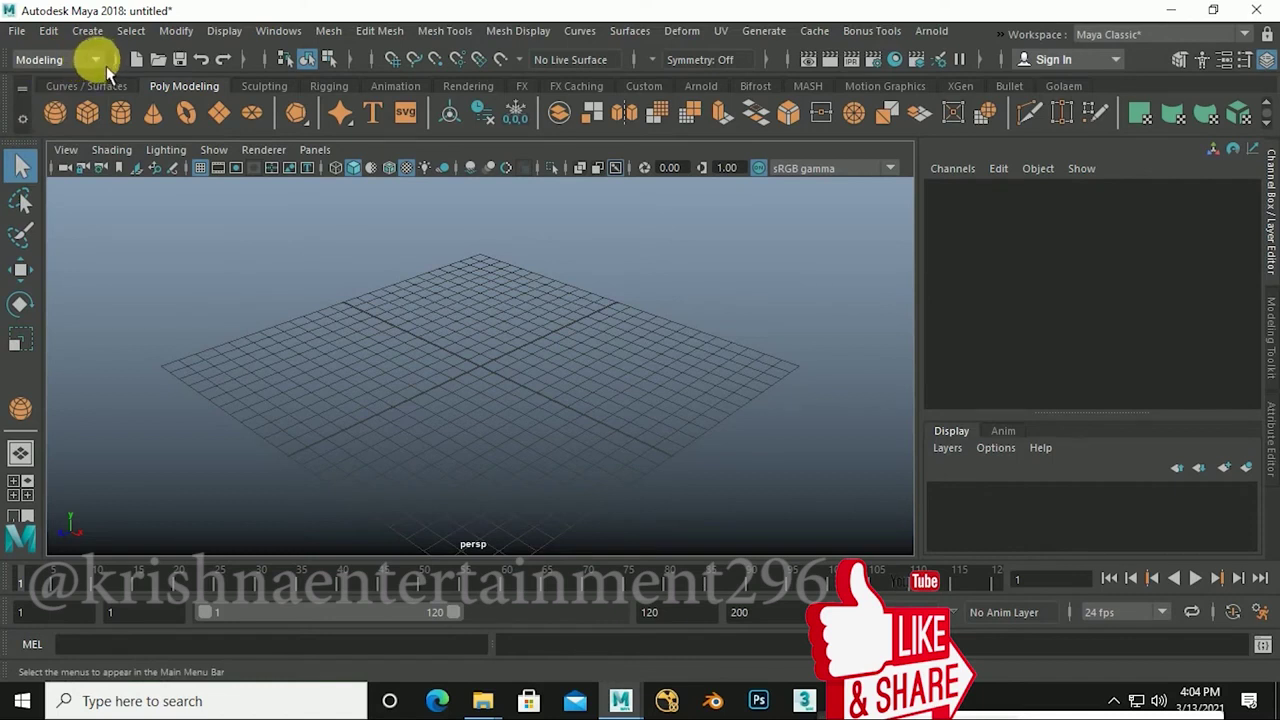
click(98, 60)
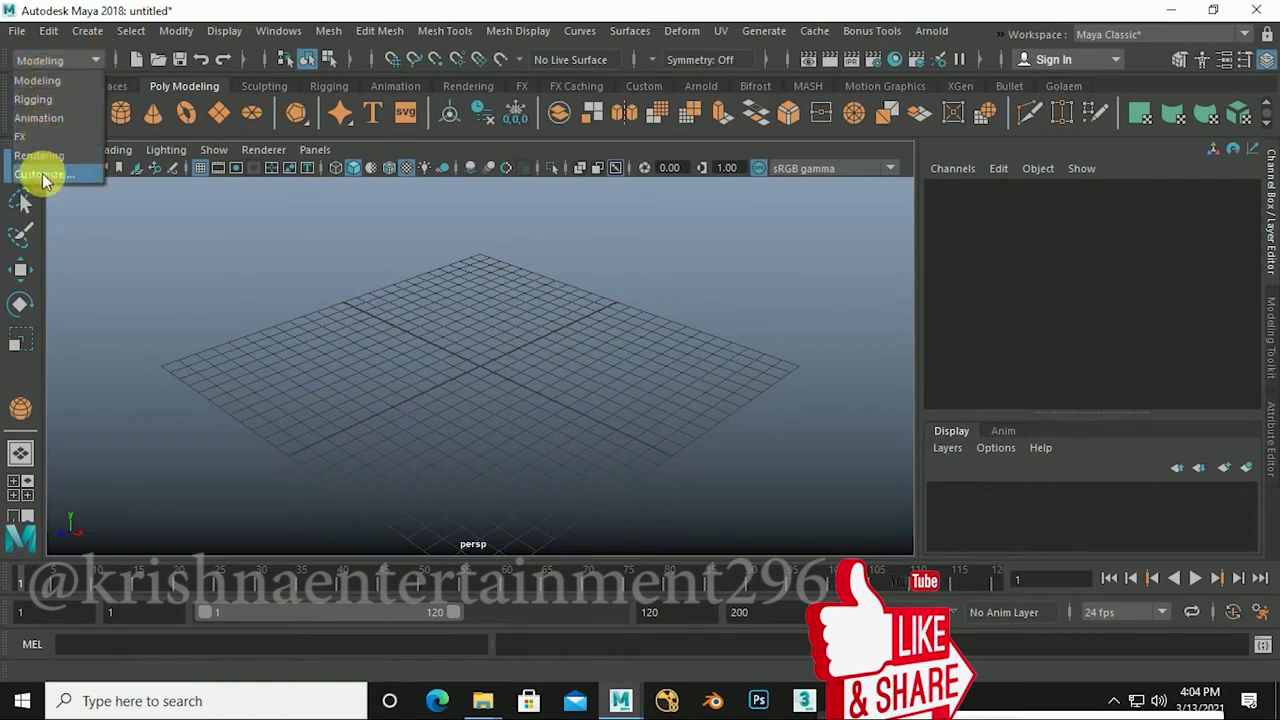
click(45, 86)
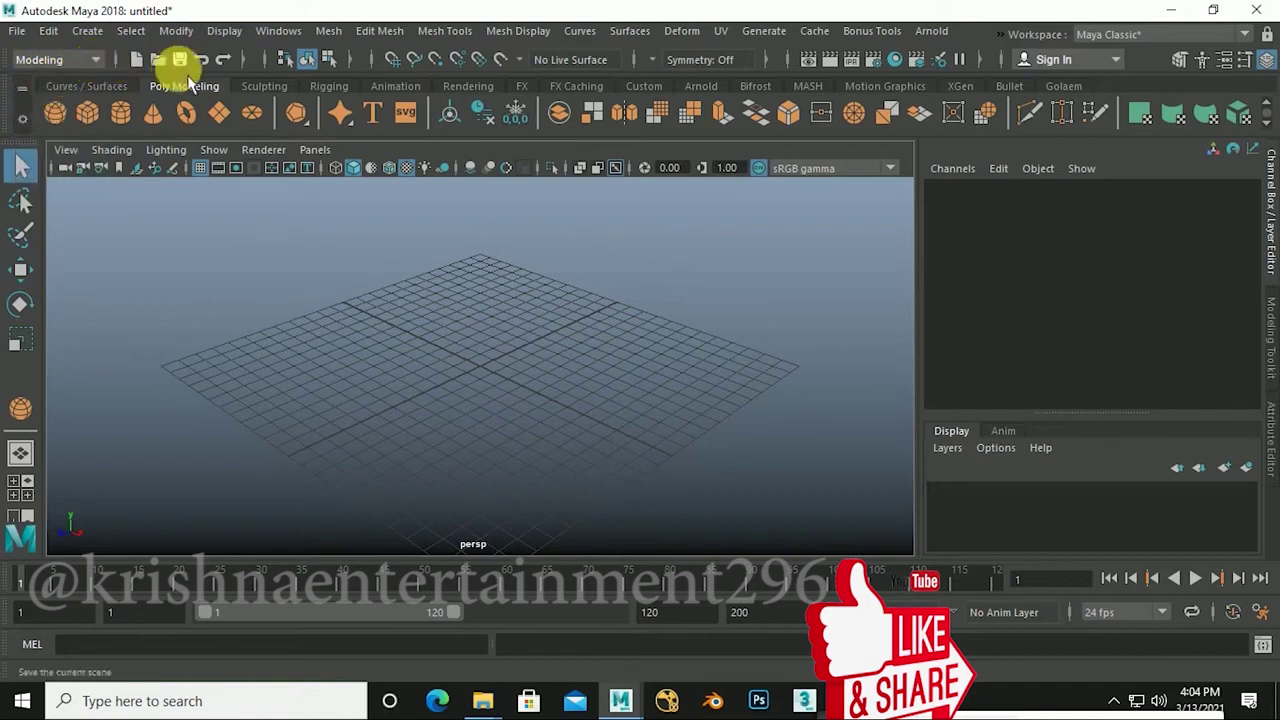
Step: Switch through the Rigging, Animation and FX menu sets in turn
click(95, 60)
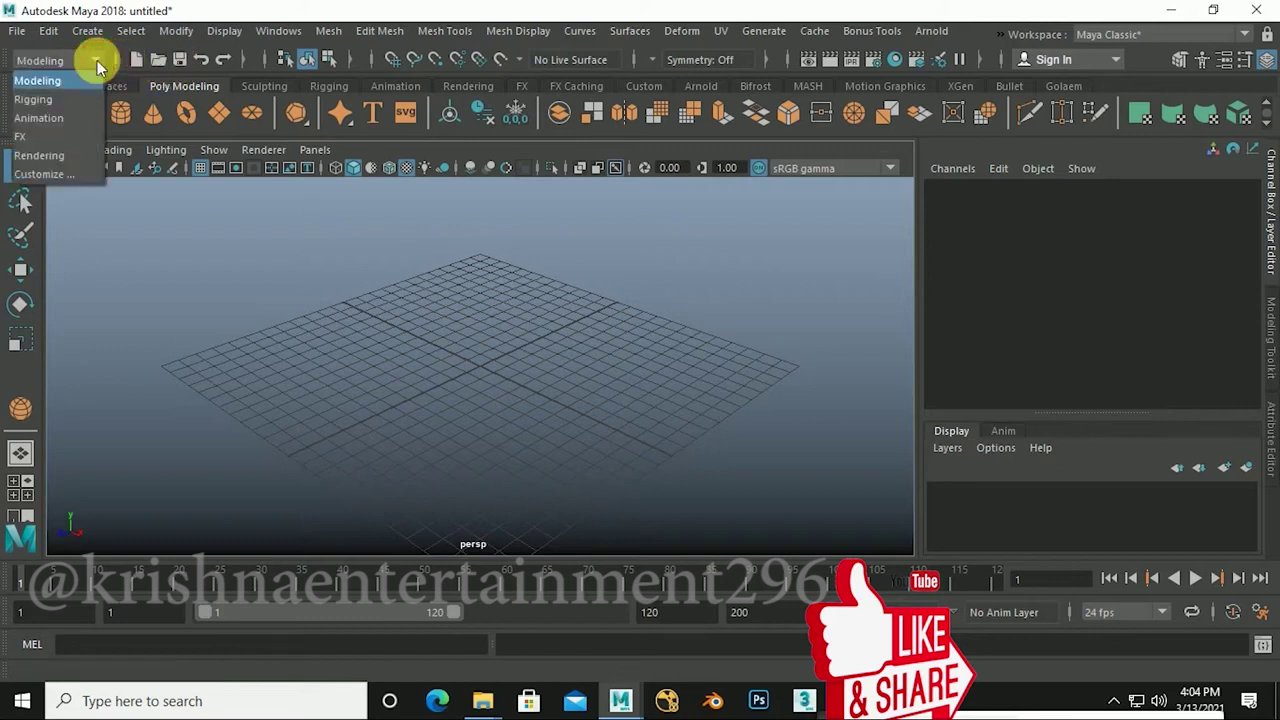
click(36, 100)
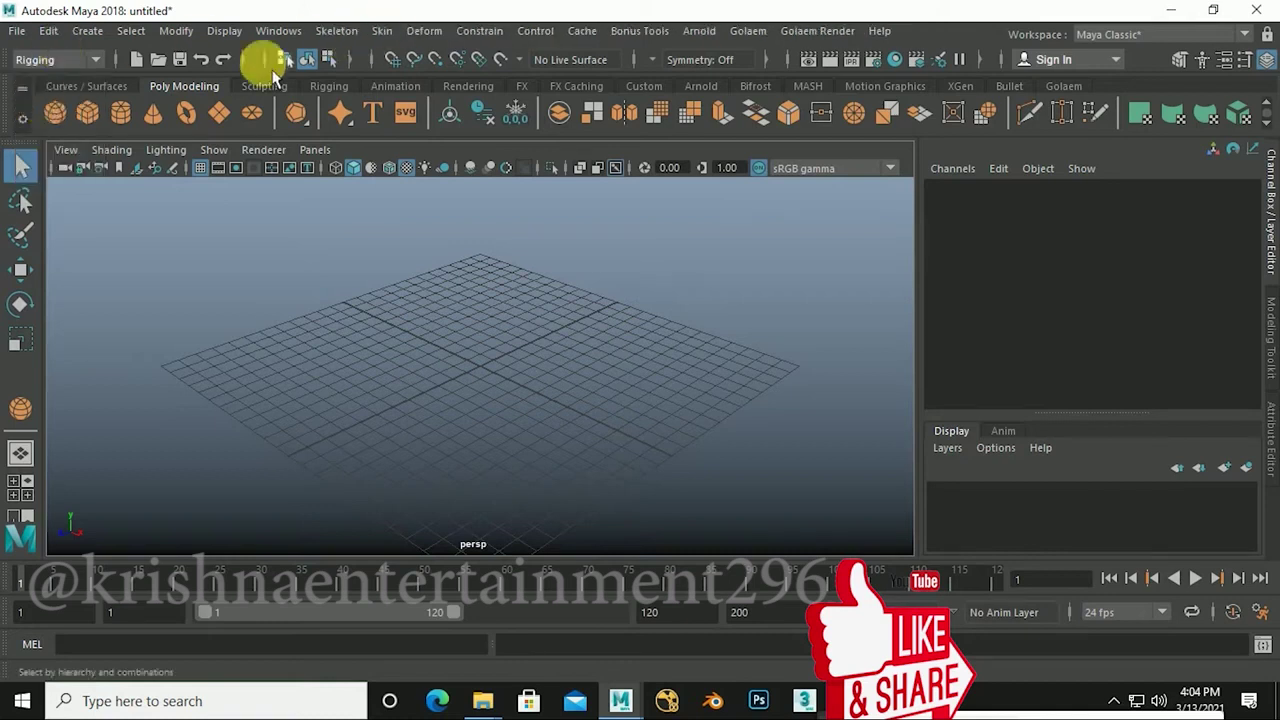
click(95, 60)
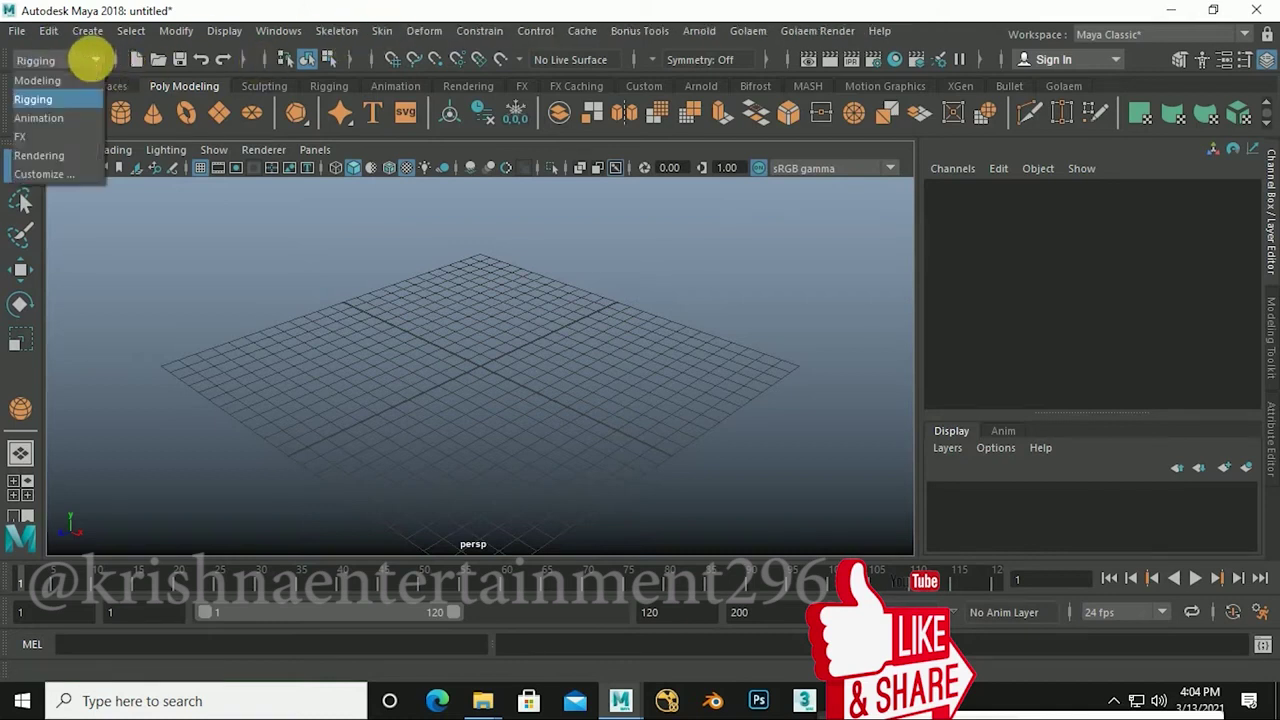
click(38, 118)
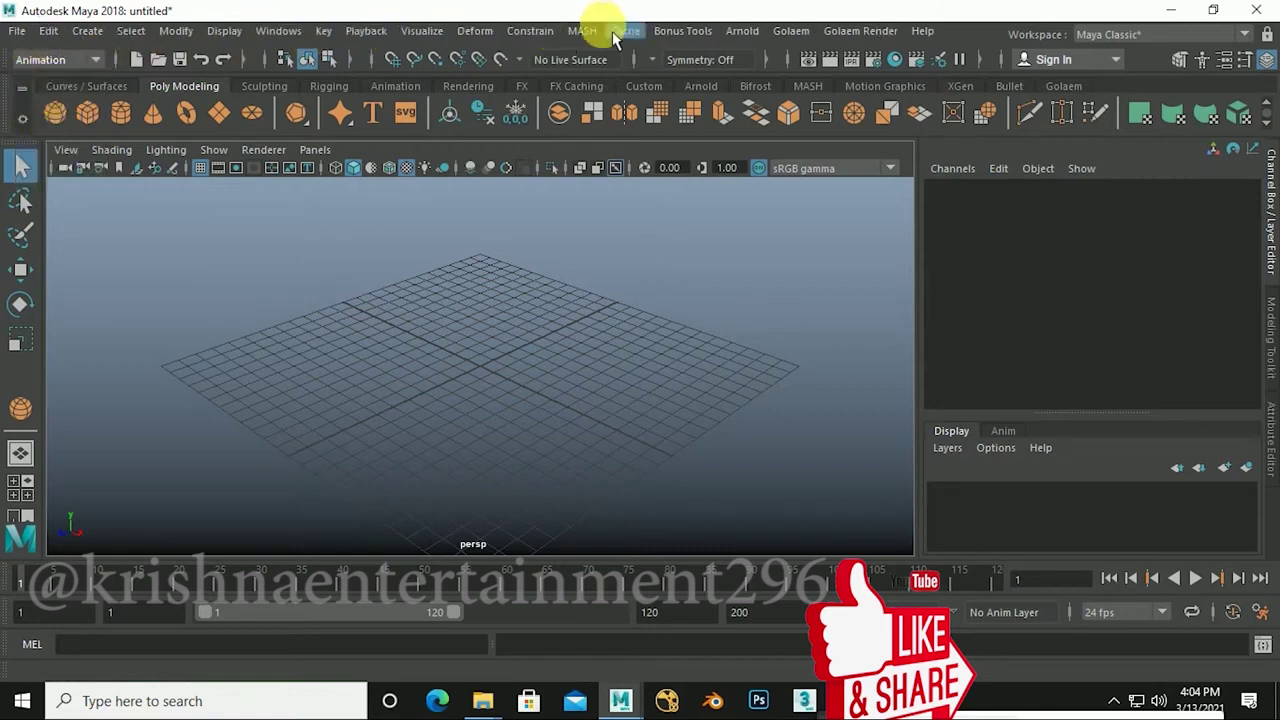
click(95, 60)
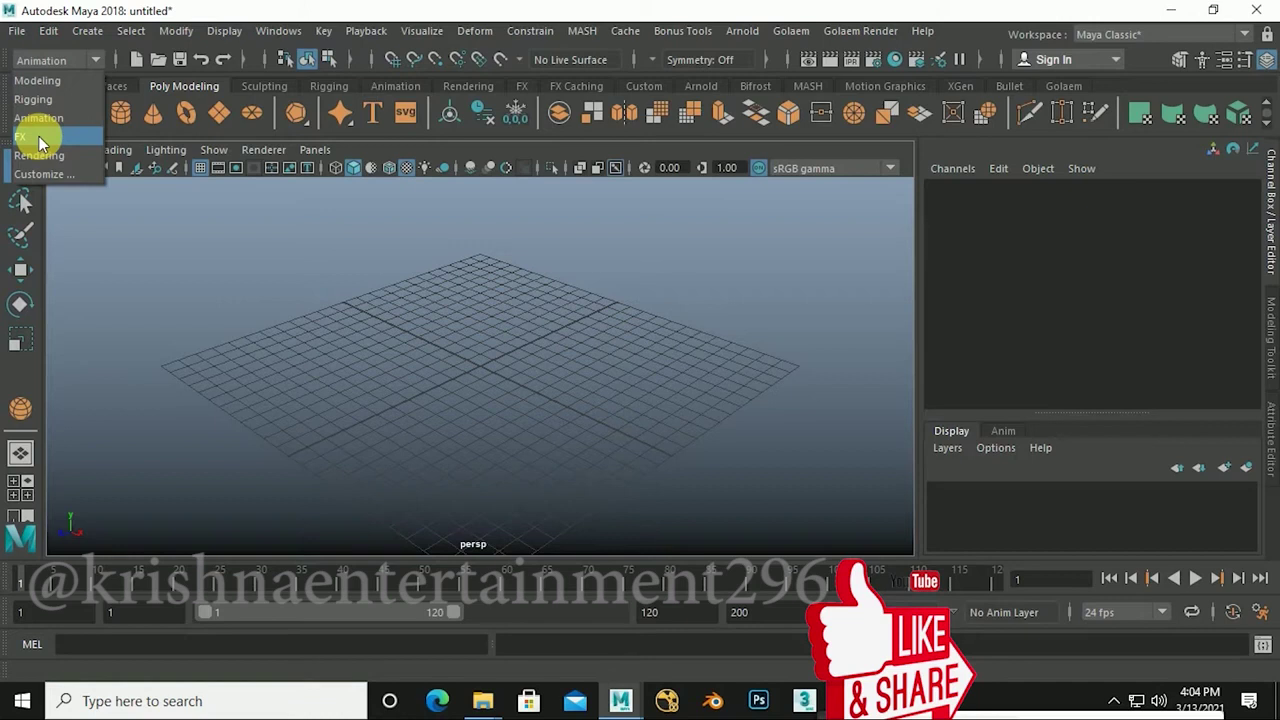
click(40, 143)
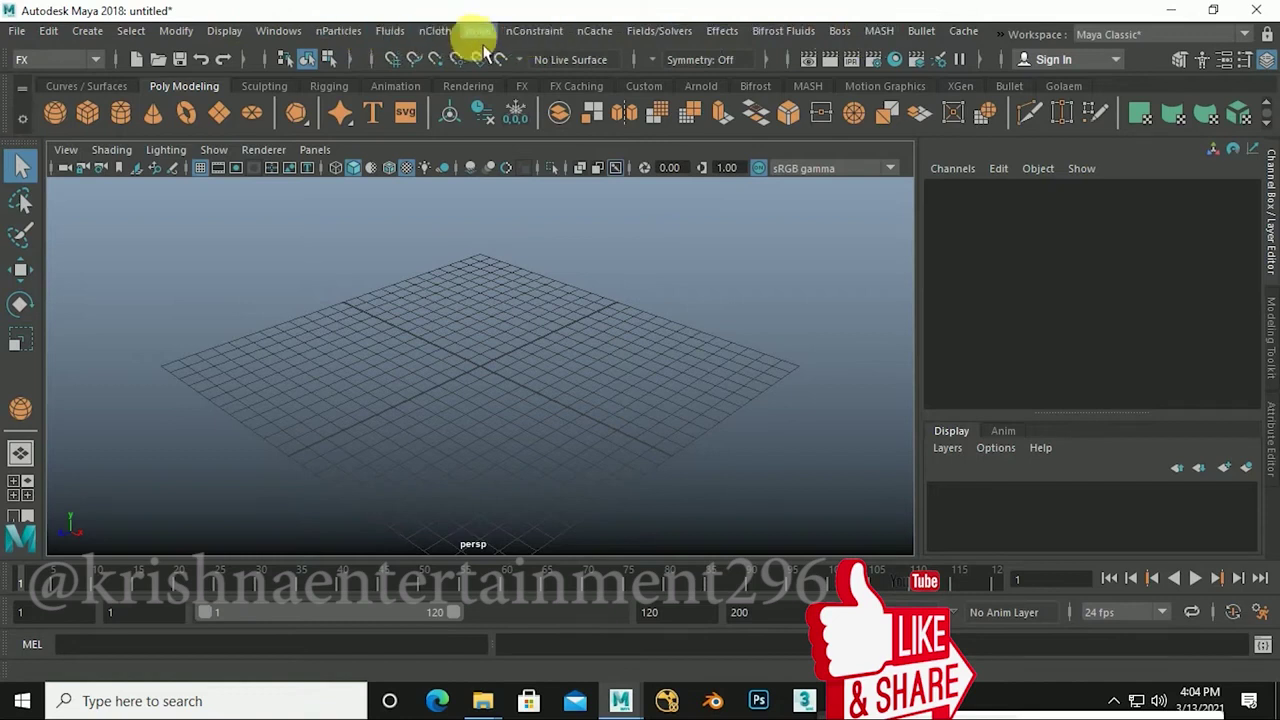
Step: Switch to the Rendering menu set, then back to Modeling
click(92, 61)
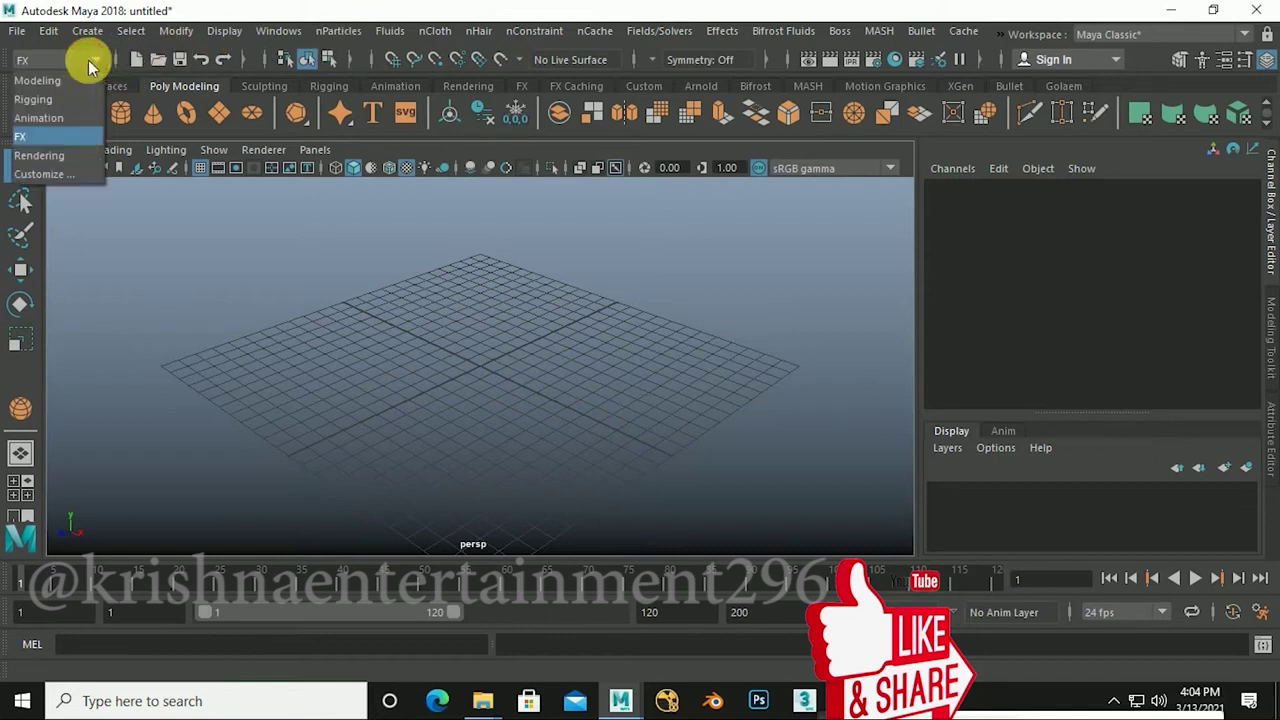
click(40, 155)
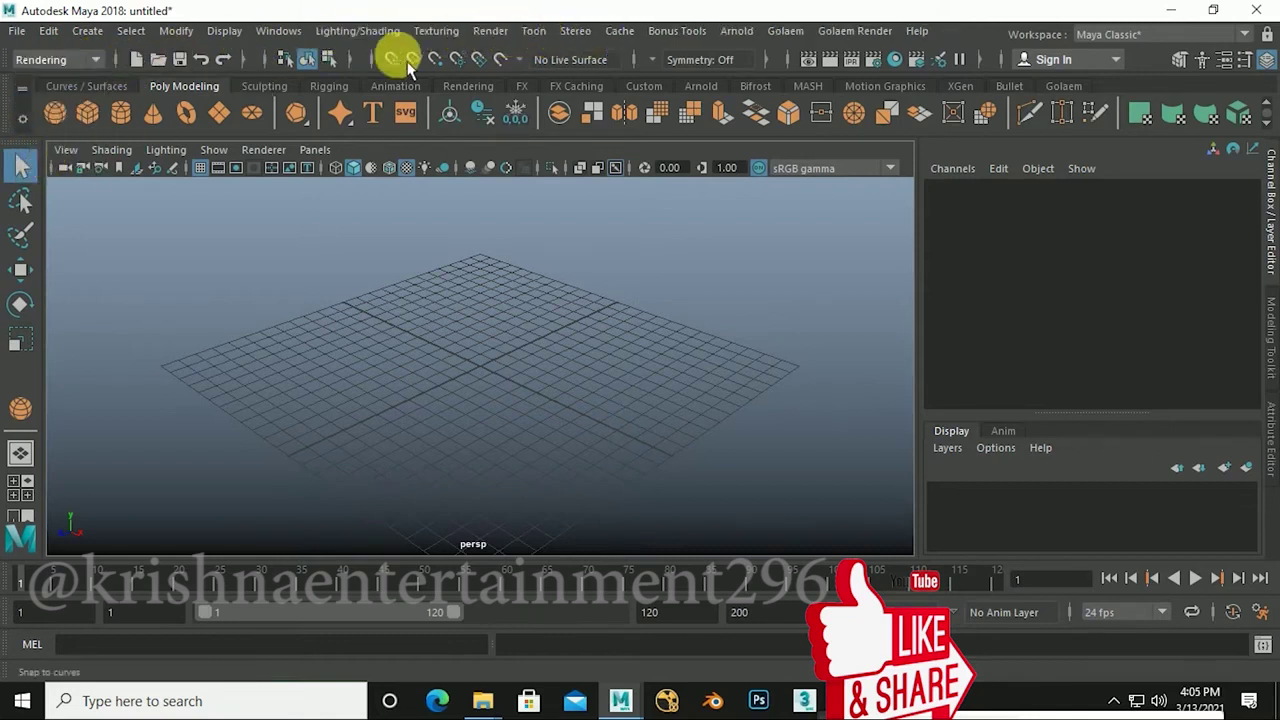
click(92, 60)
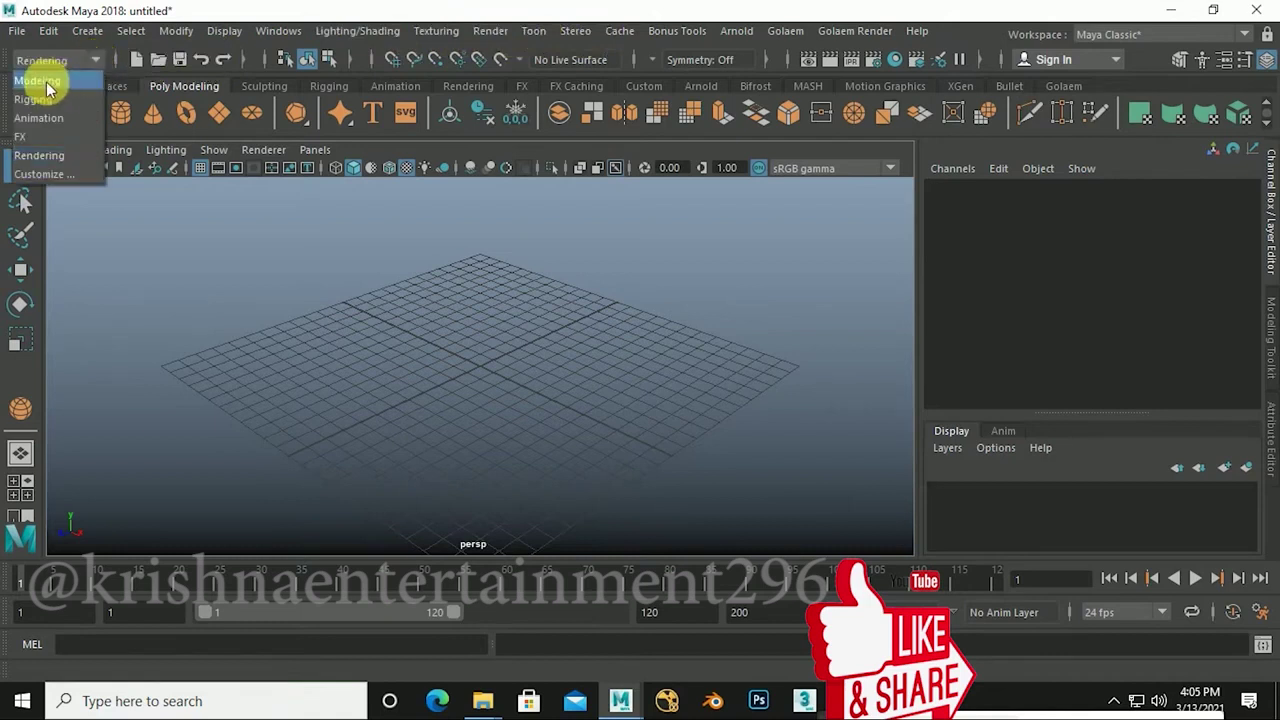
click(47, 89)
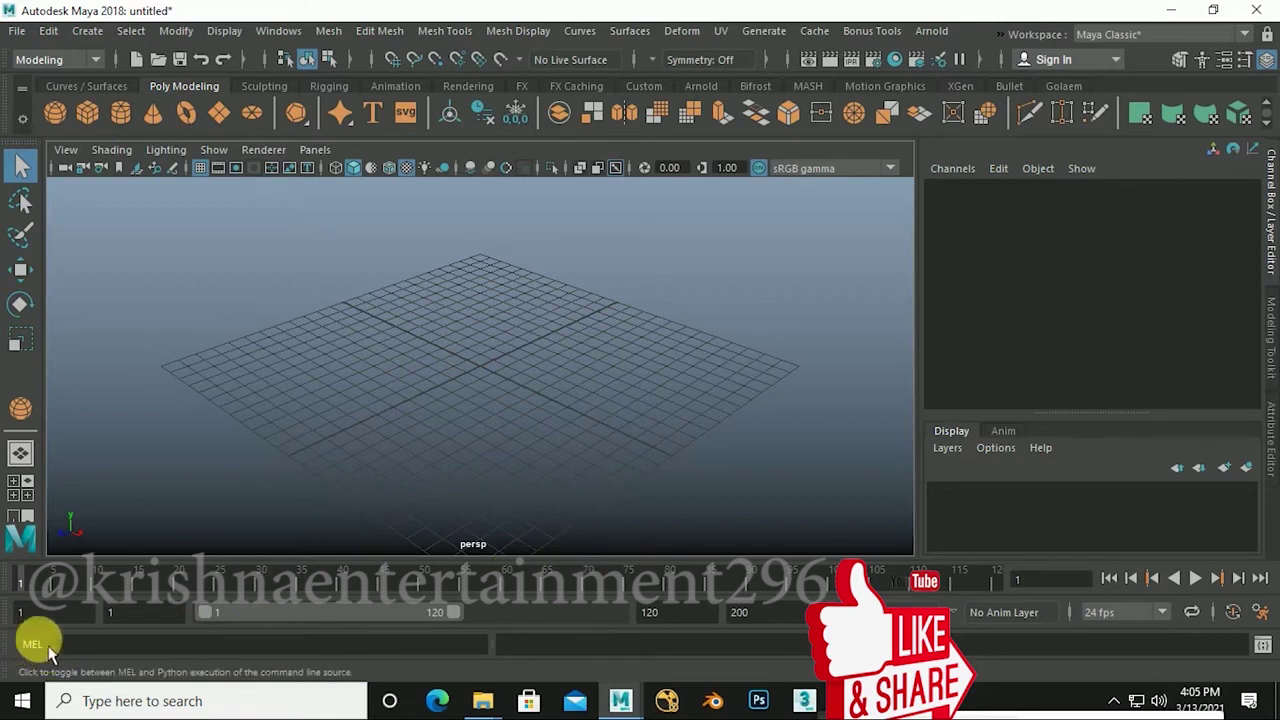
click(88, 650)
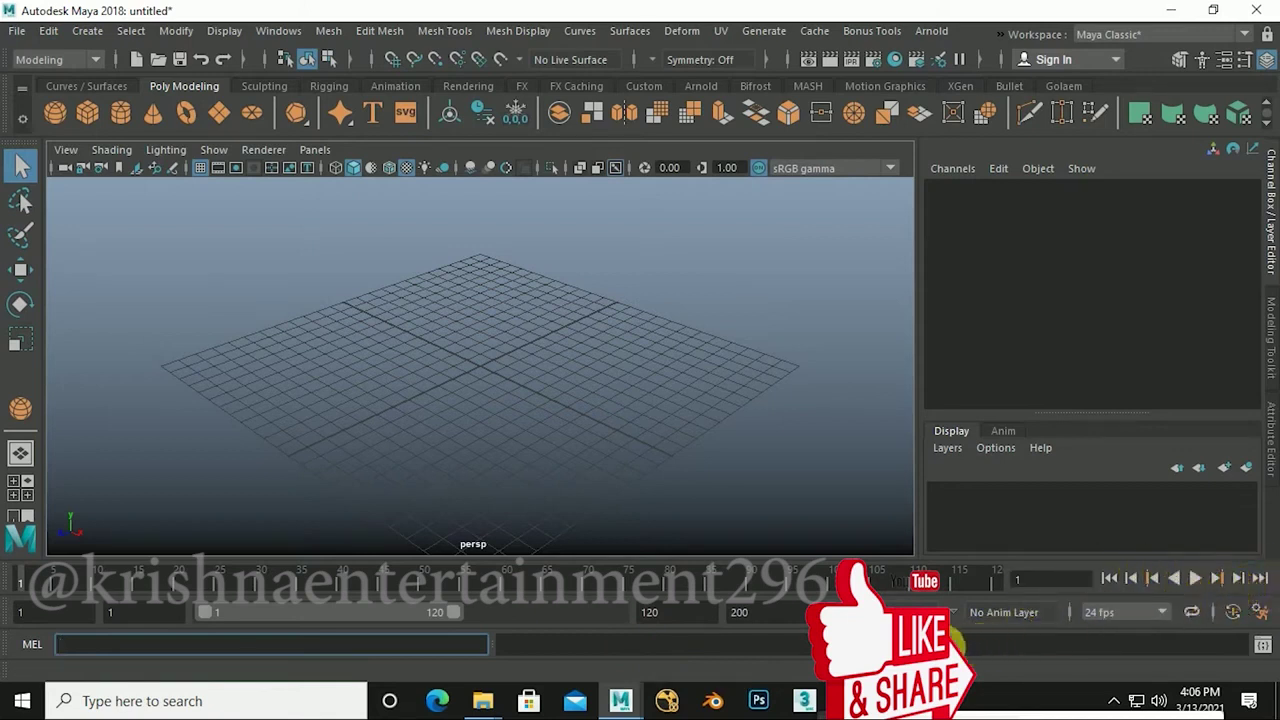
click(710, 650)
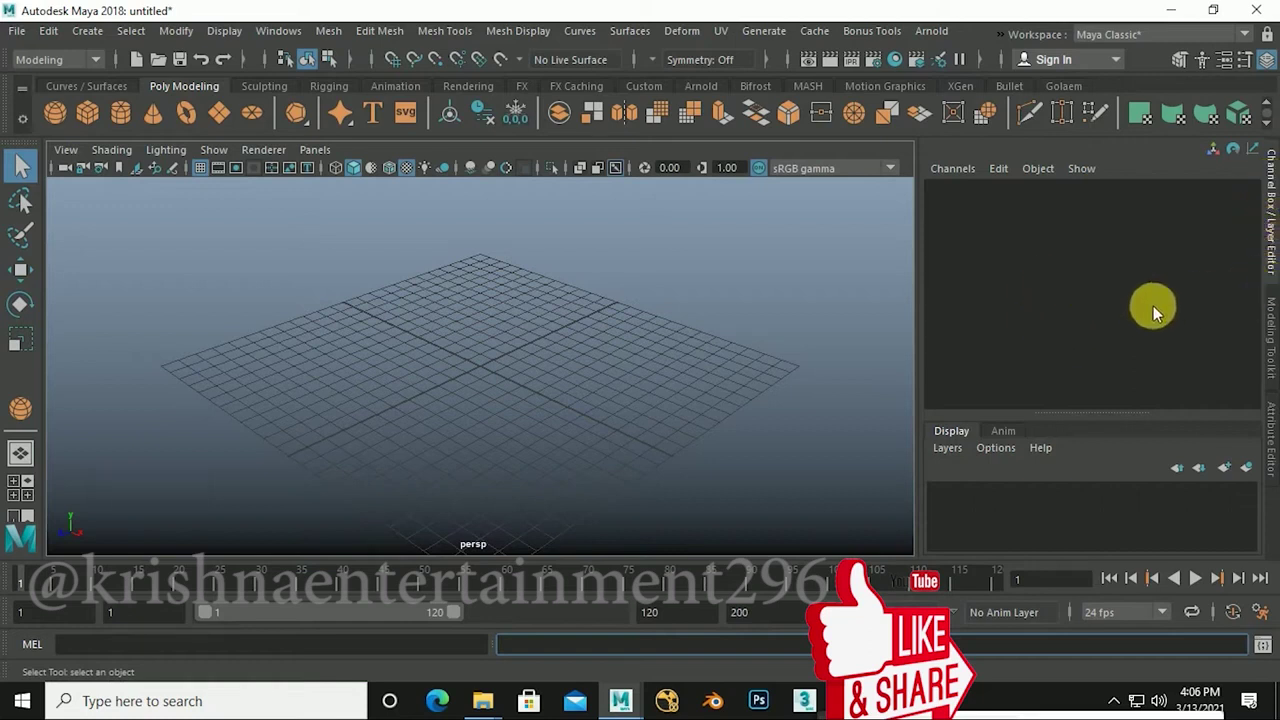
click(1272, 428)
click(1273, 338)
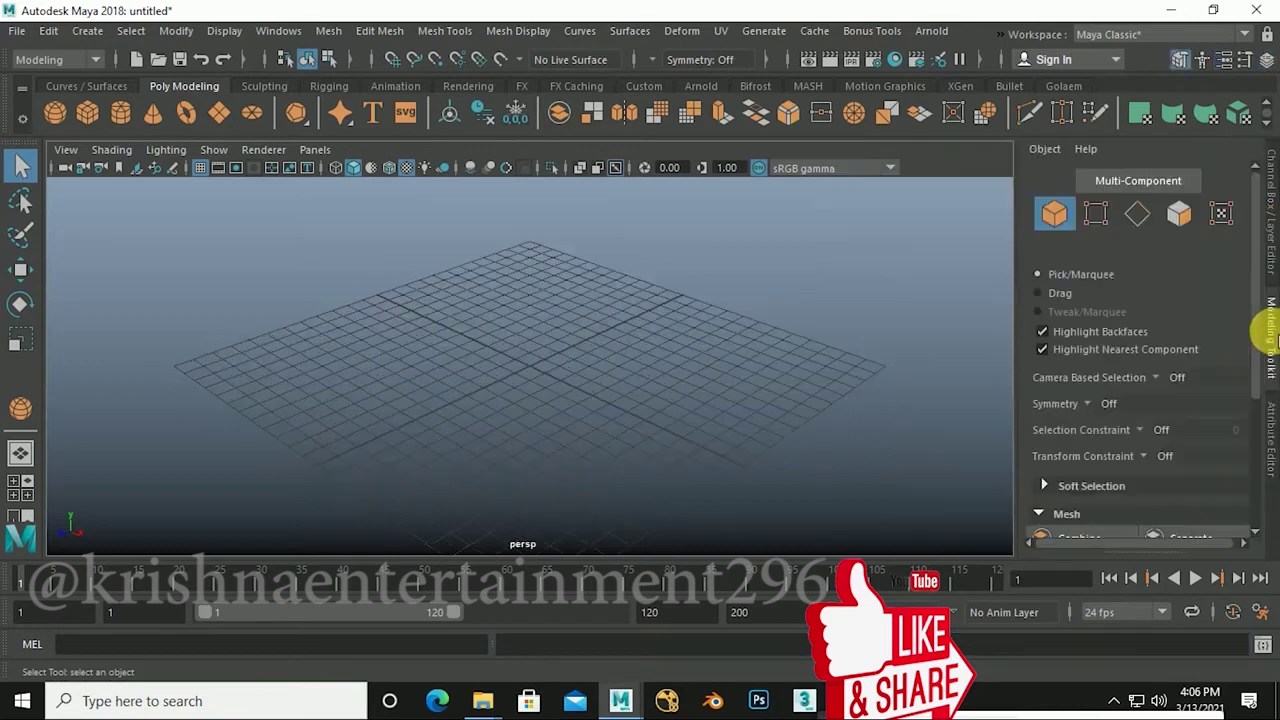
click(1272, 195)
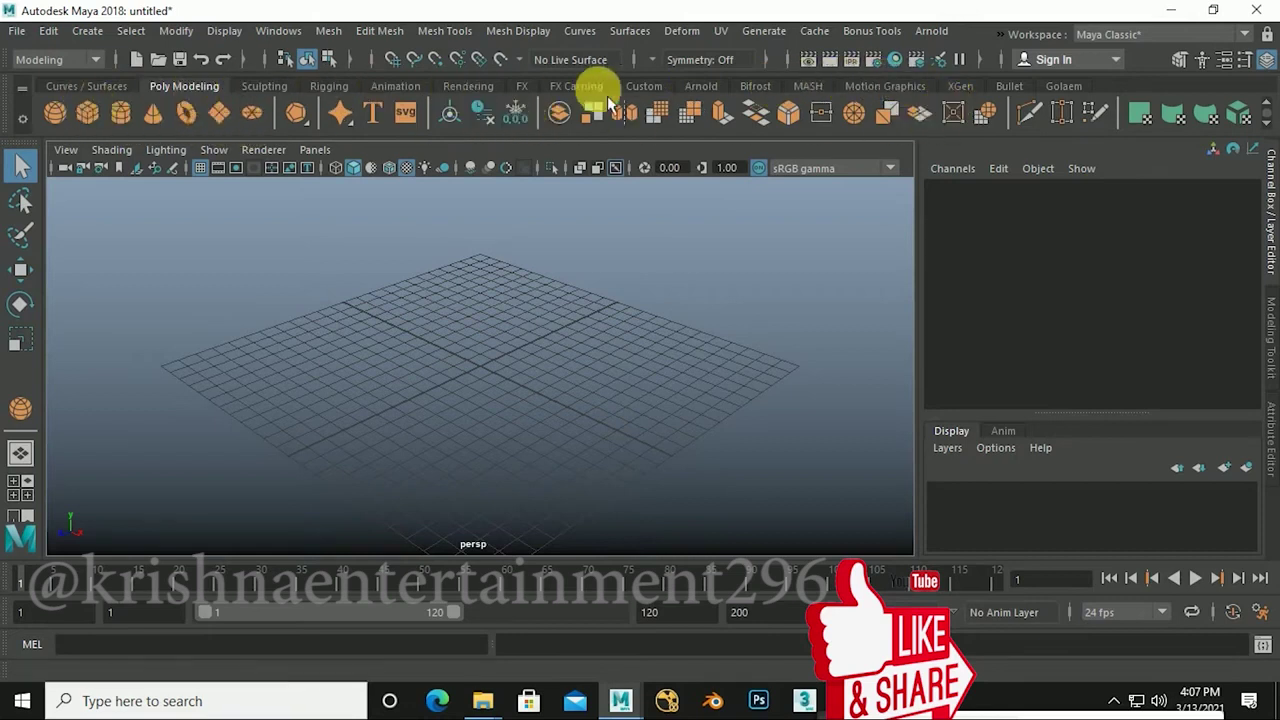
click(268, 88)
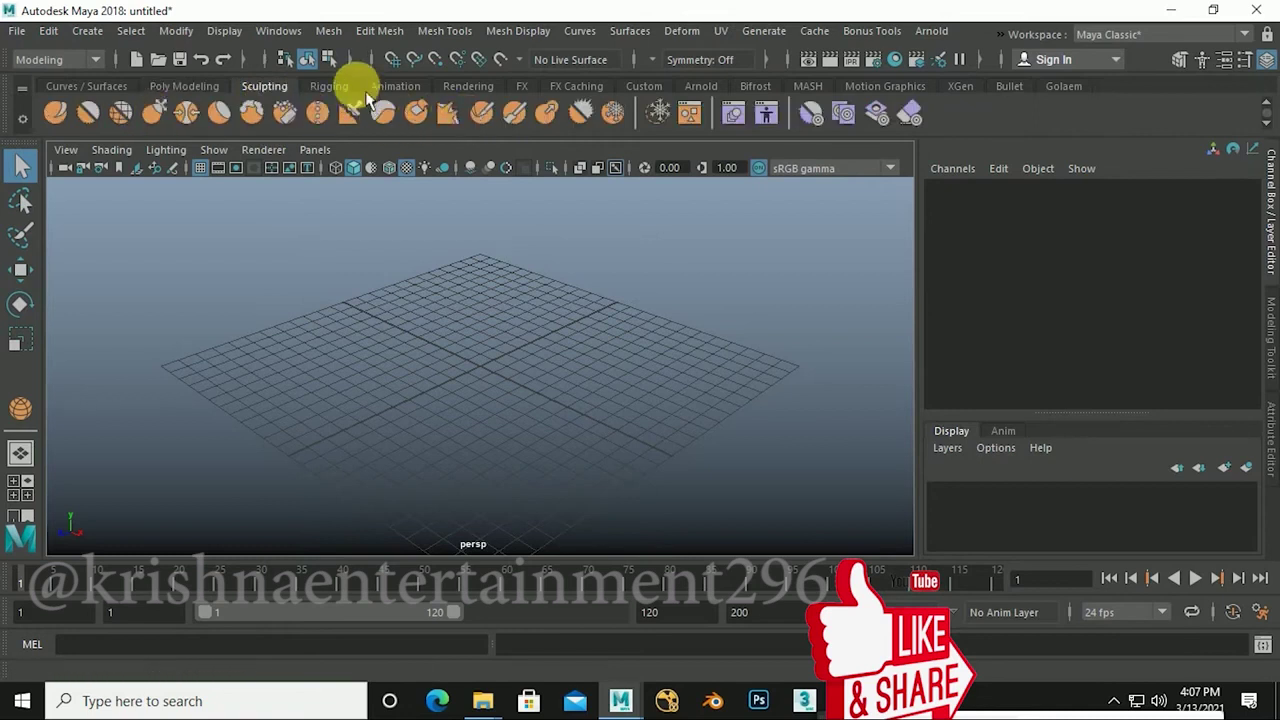
click(338, 90)
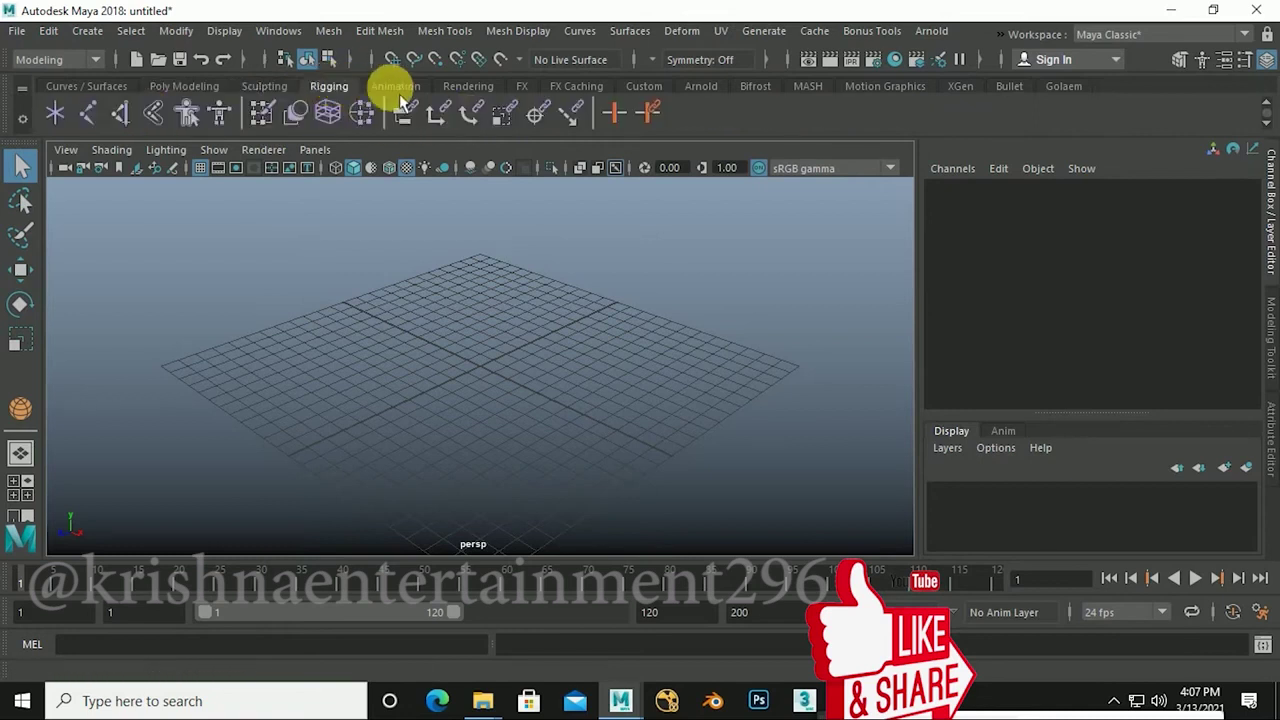
click(195, 90)
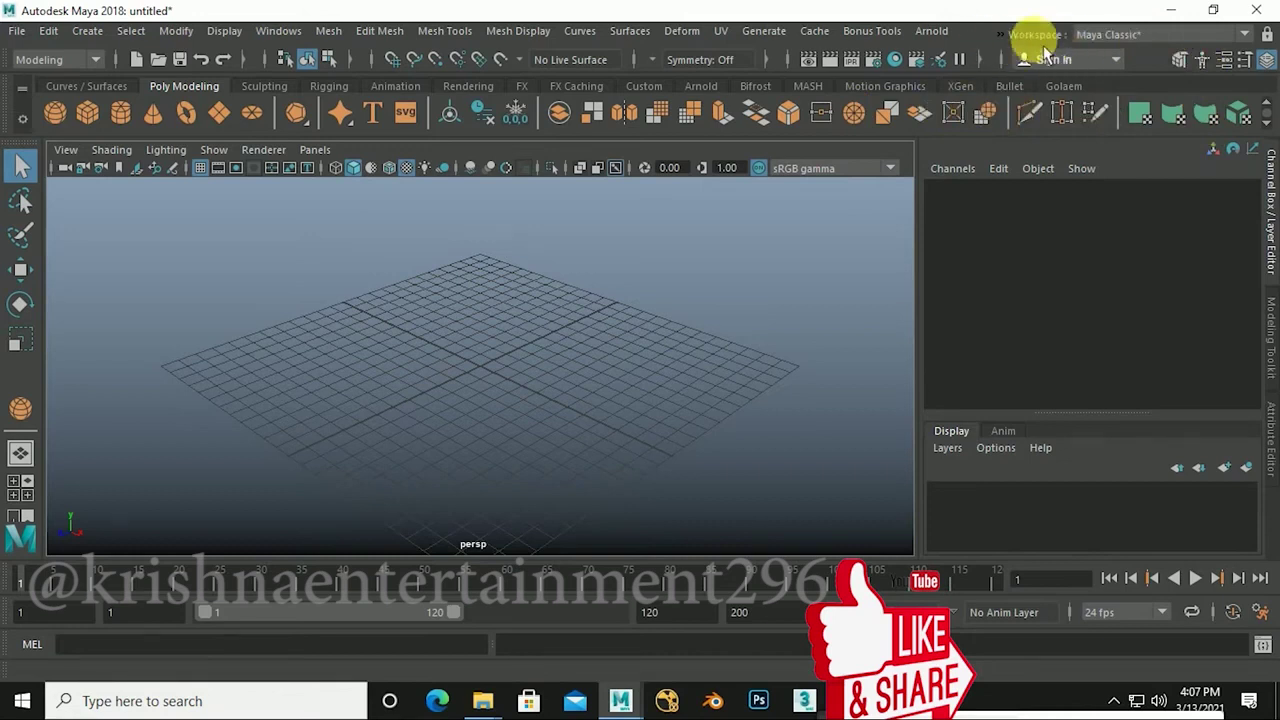
Step: Try the Modeling - Standard and Sculpting workspaces, then return to Maya Classic and close the list
click(1143, 35)
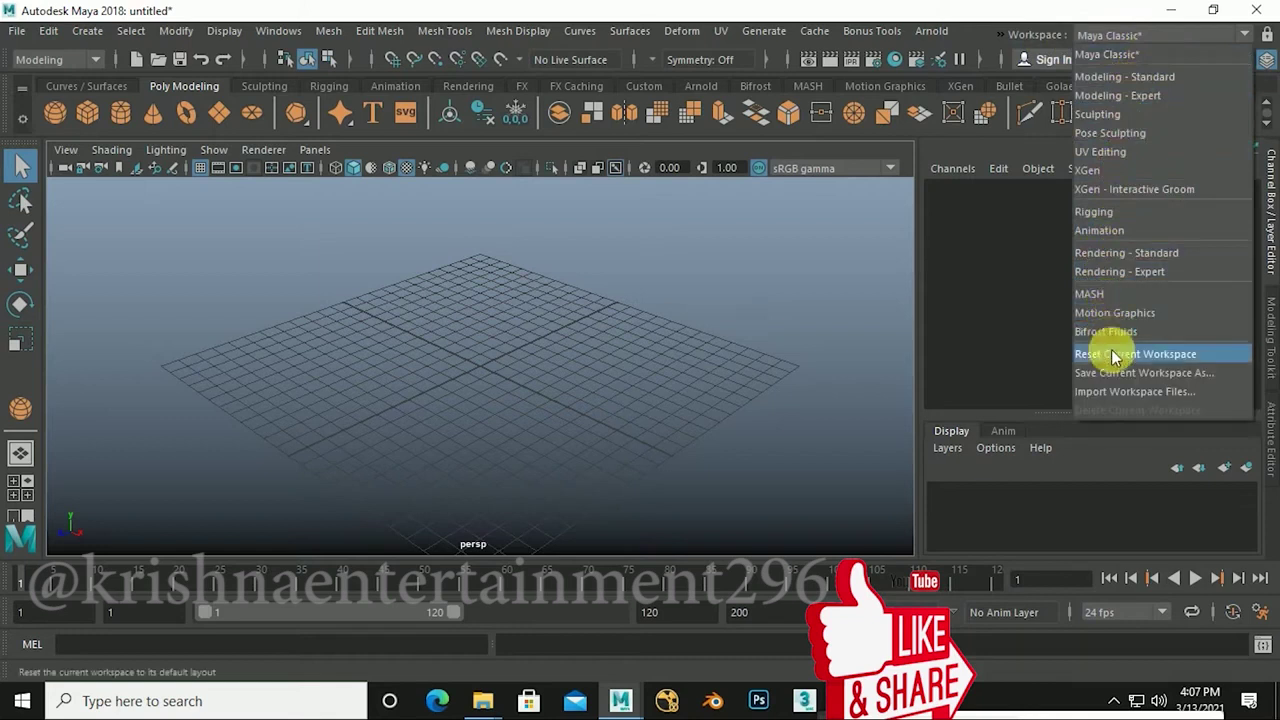
click(1118, 84)
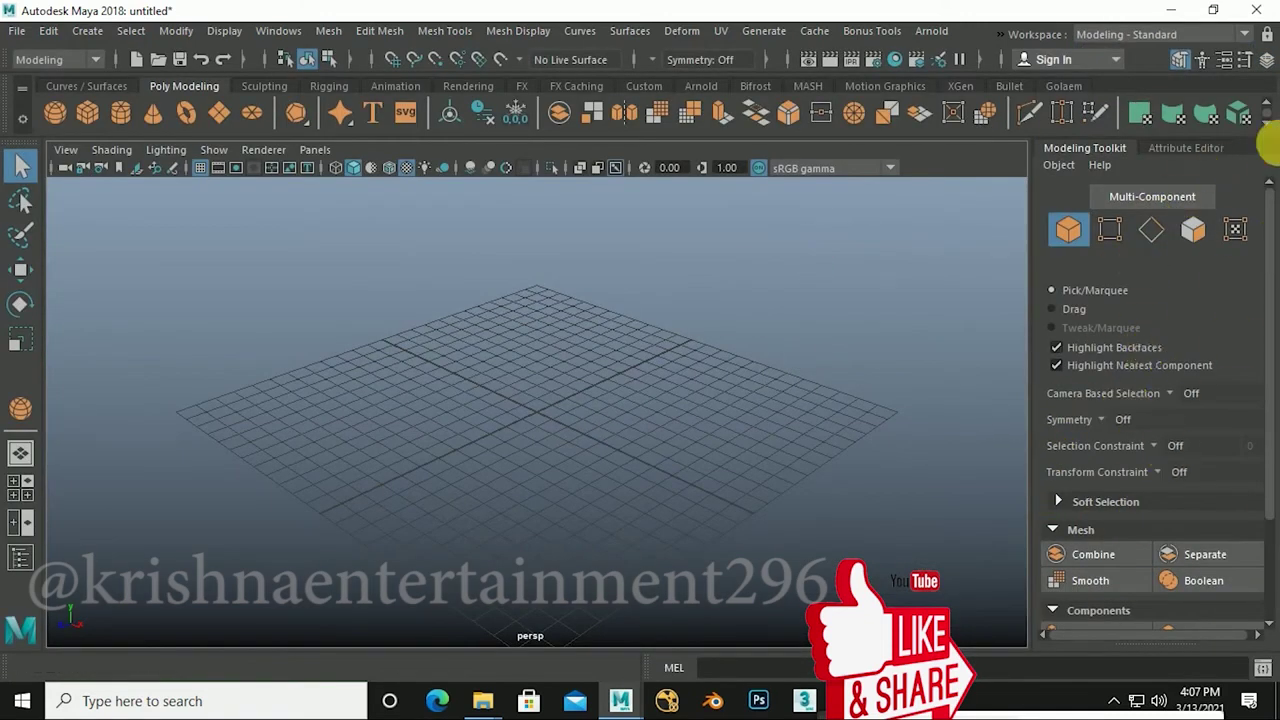
click(1183, 40)
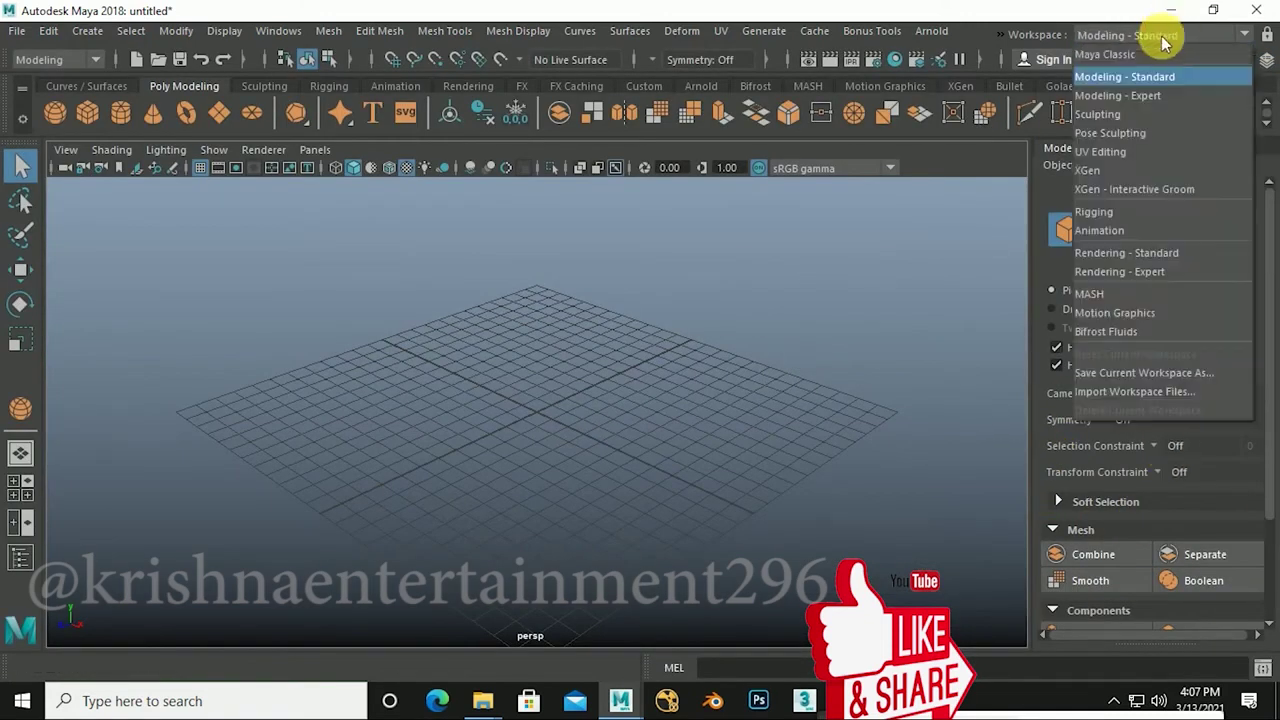
click(1125, 112)
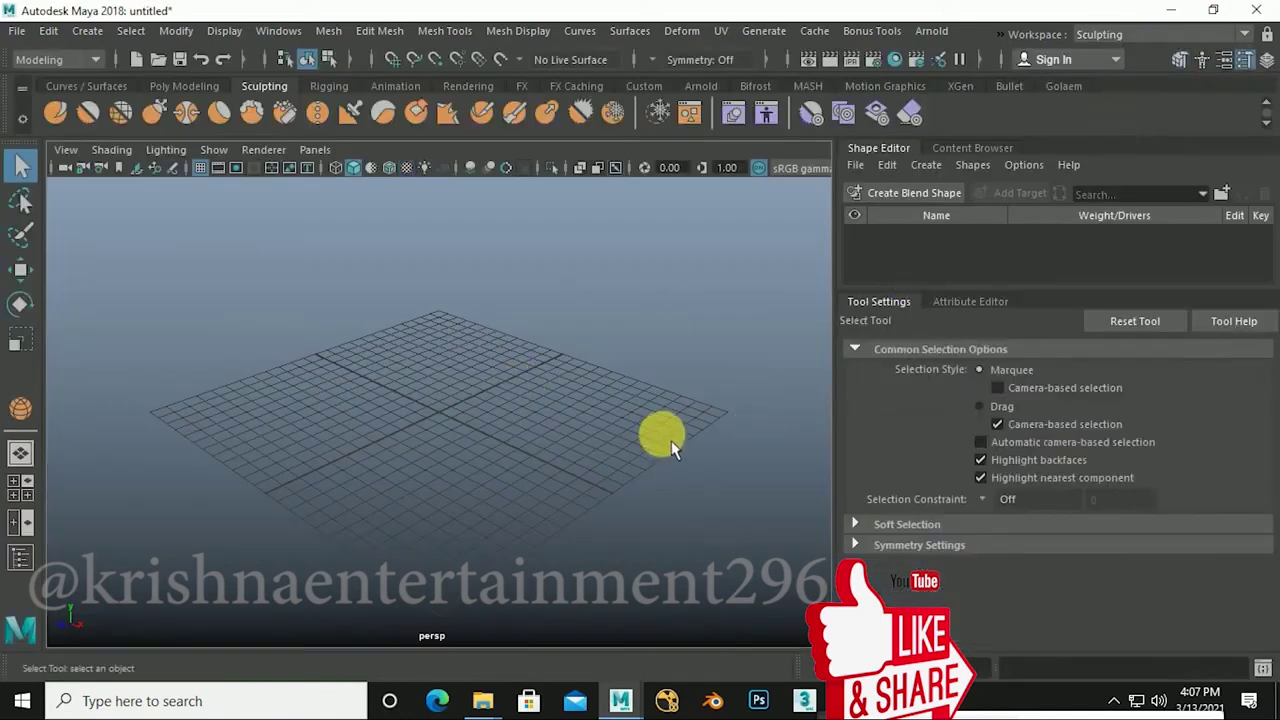
click(1143, 40)
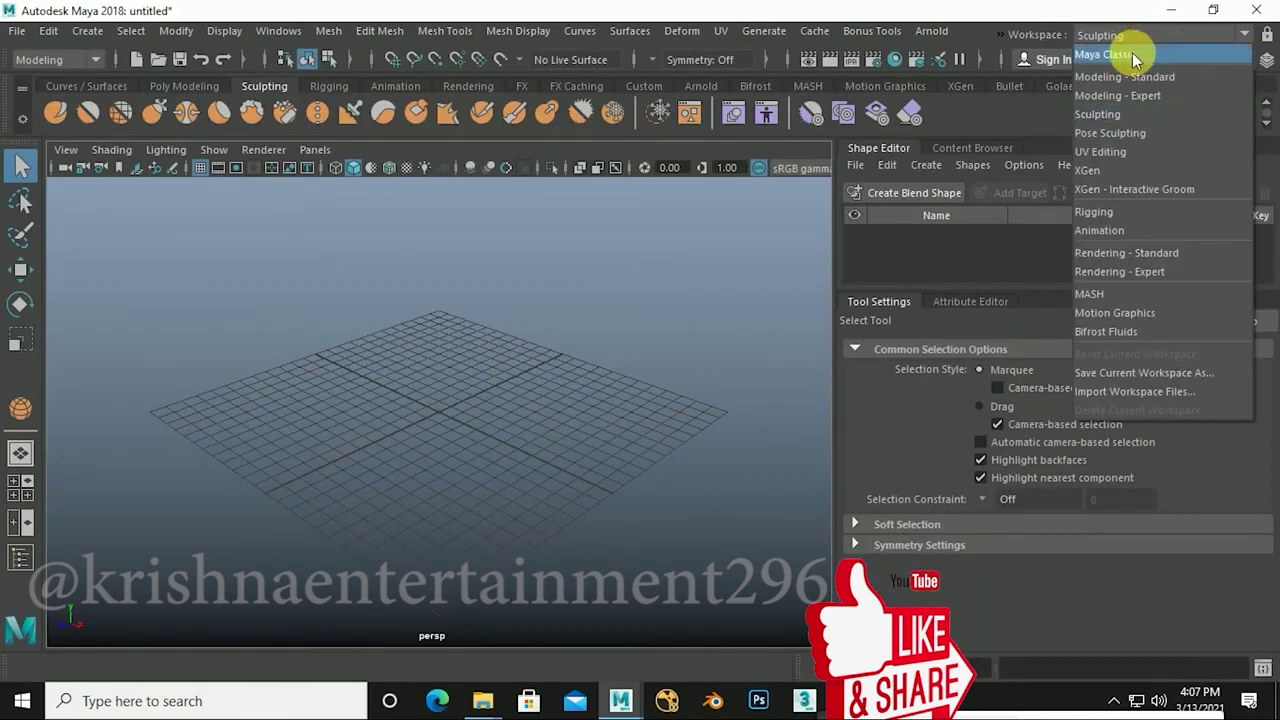
click(1135, 56)
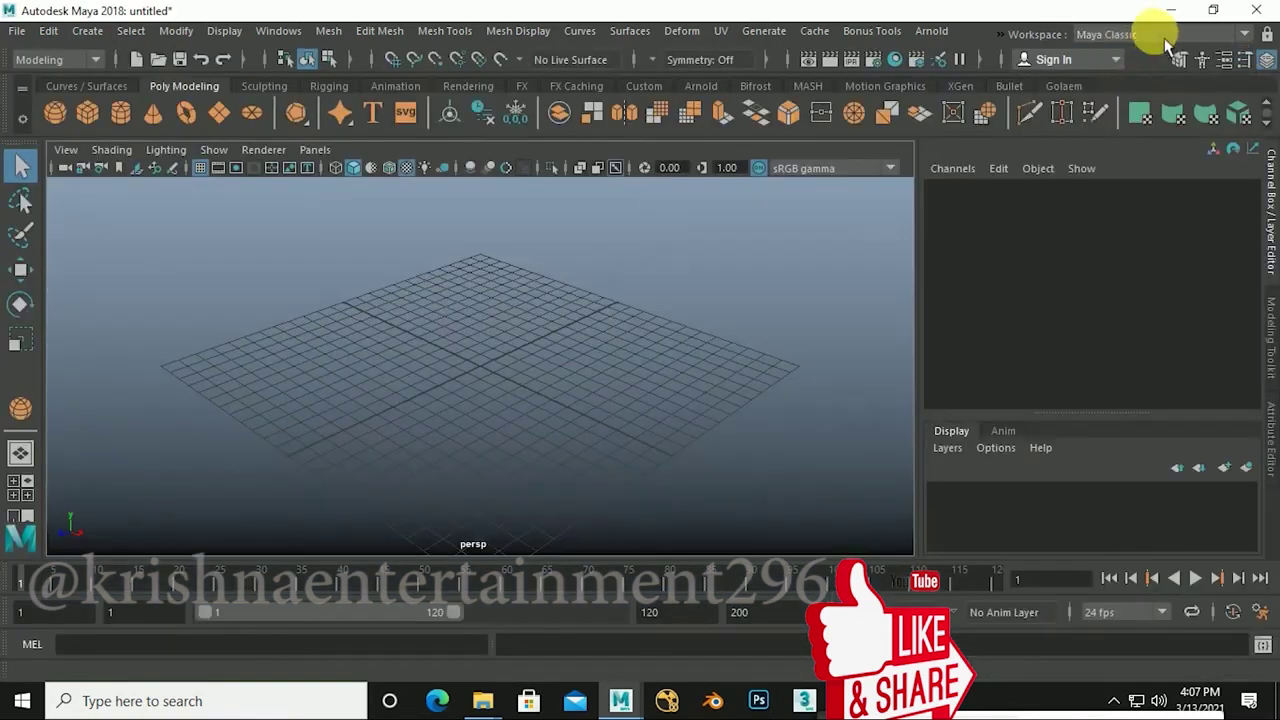
click(1159, 38)
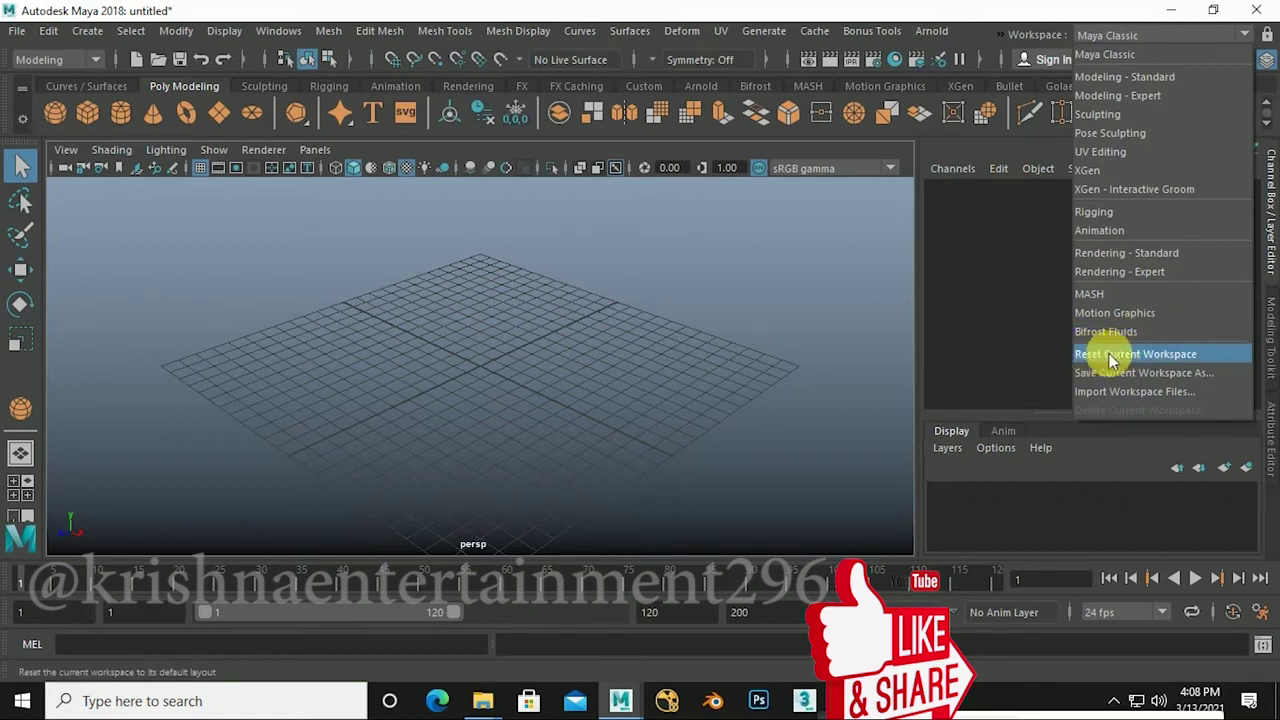
click(408, 323)
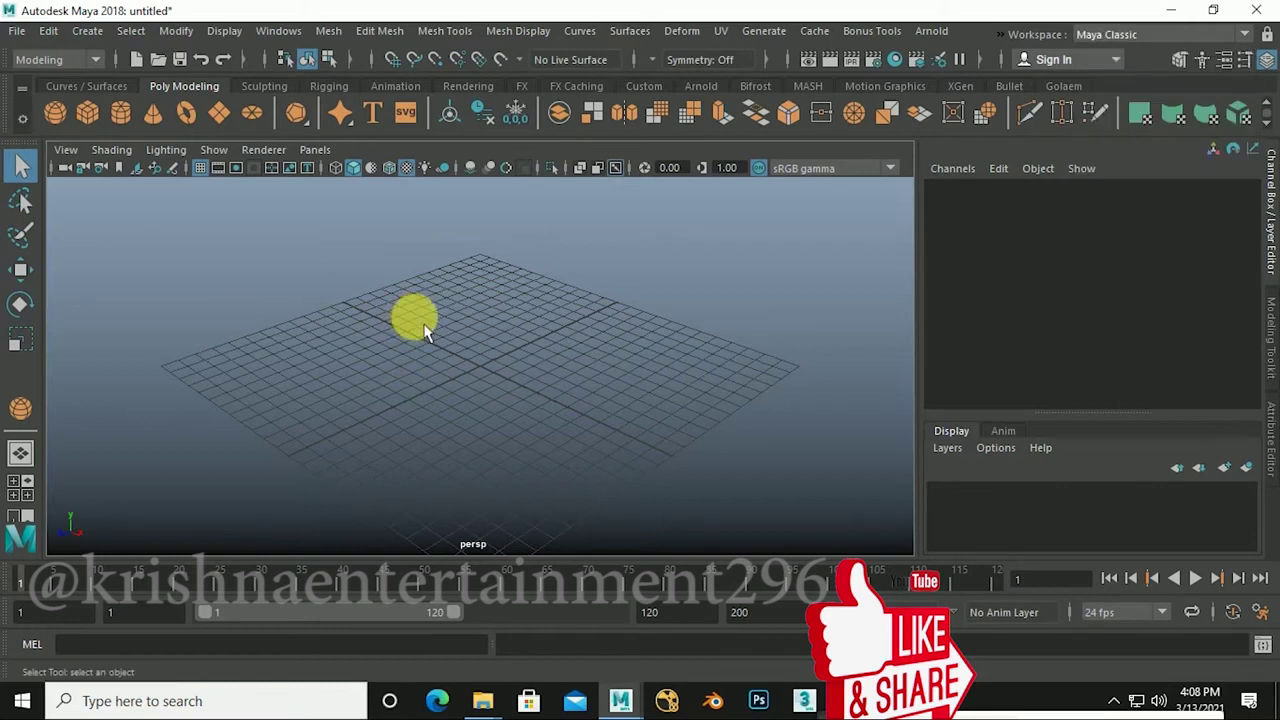
Step: Turn on Smooth Shade All, then use the spacebar to show top, side and perspective panels
drag(429, 306, 512, 410)
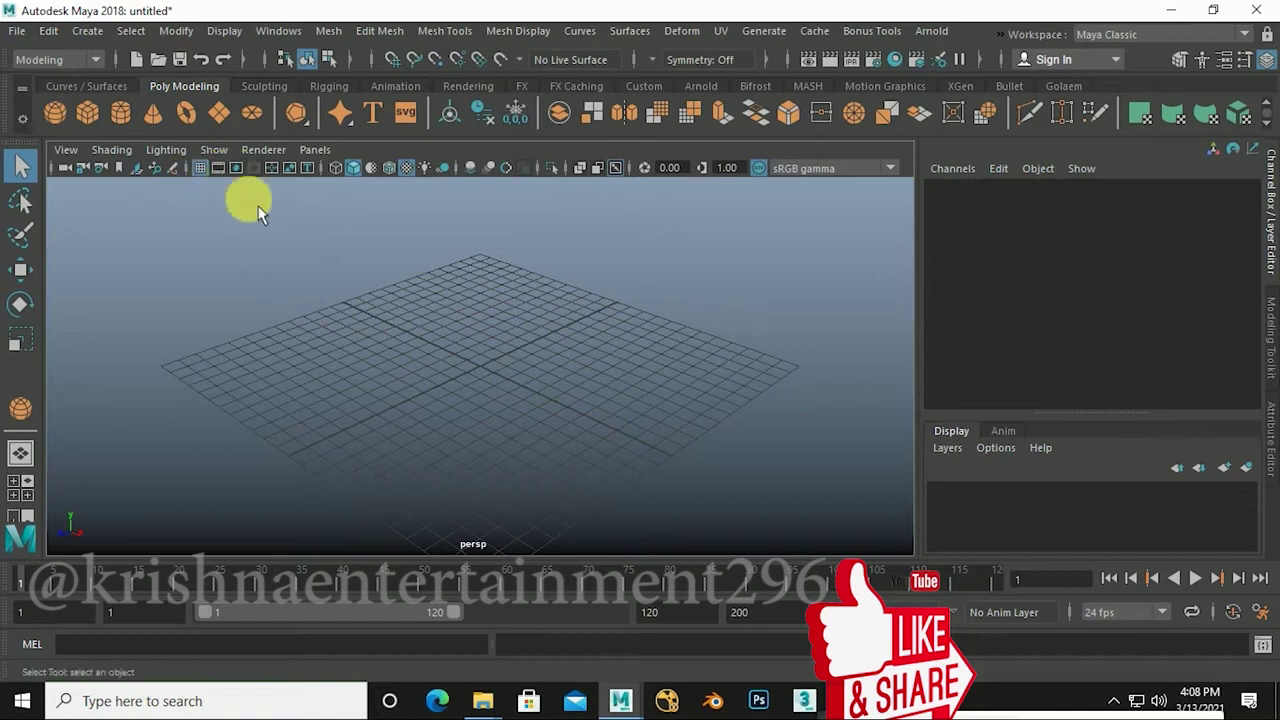
click(258, 244)
mouse_move(258, 244)
mouse_down()
mouse_move(813, 530)
mouse_move(800, 522)
mouse_up()
click(355, 170)
drag(410, 300, 494, 404)
key(space)
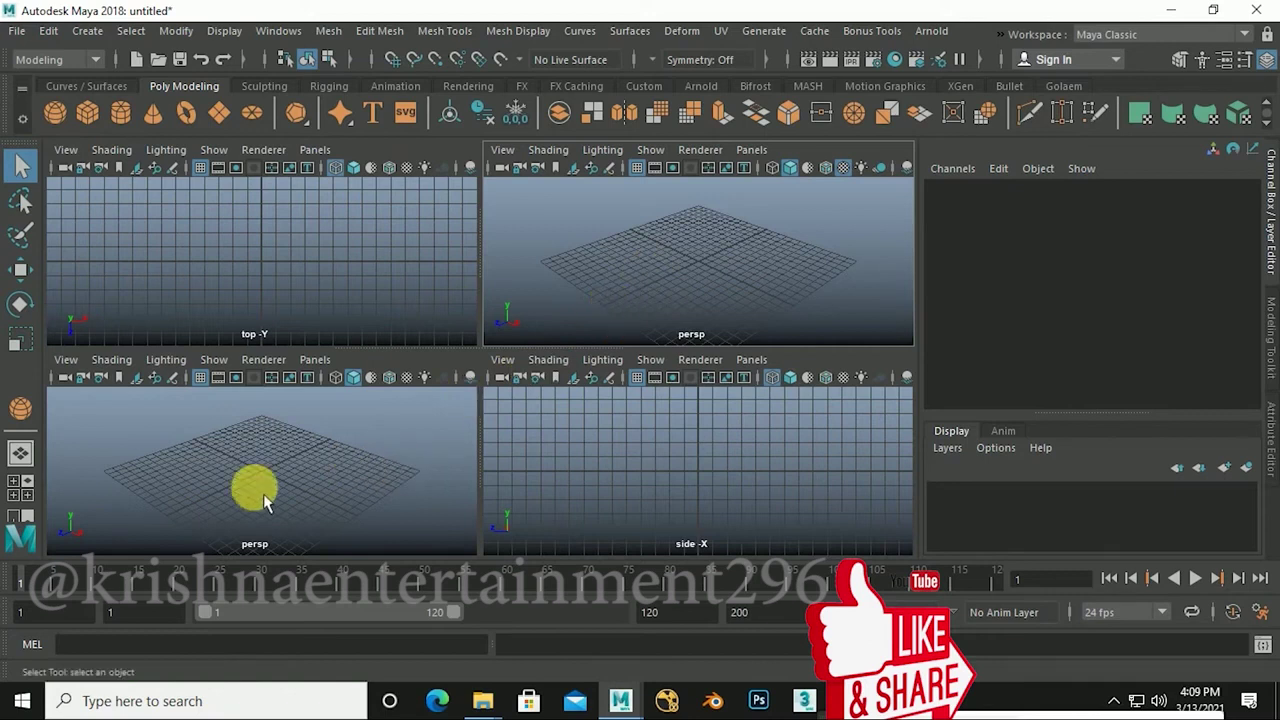
Step: Set the lower-left panel to the front camera and activate the top, front and side panels
click(22, 496)
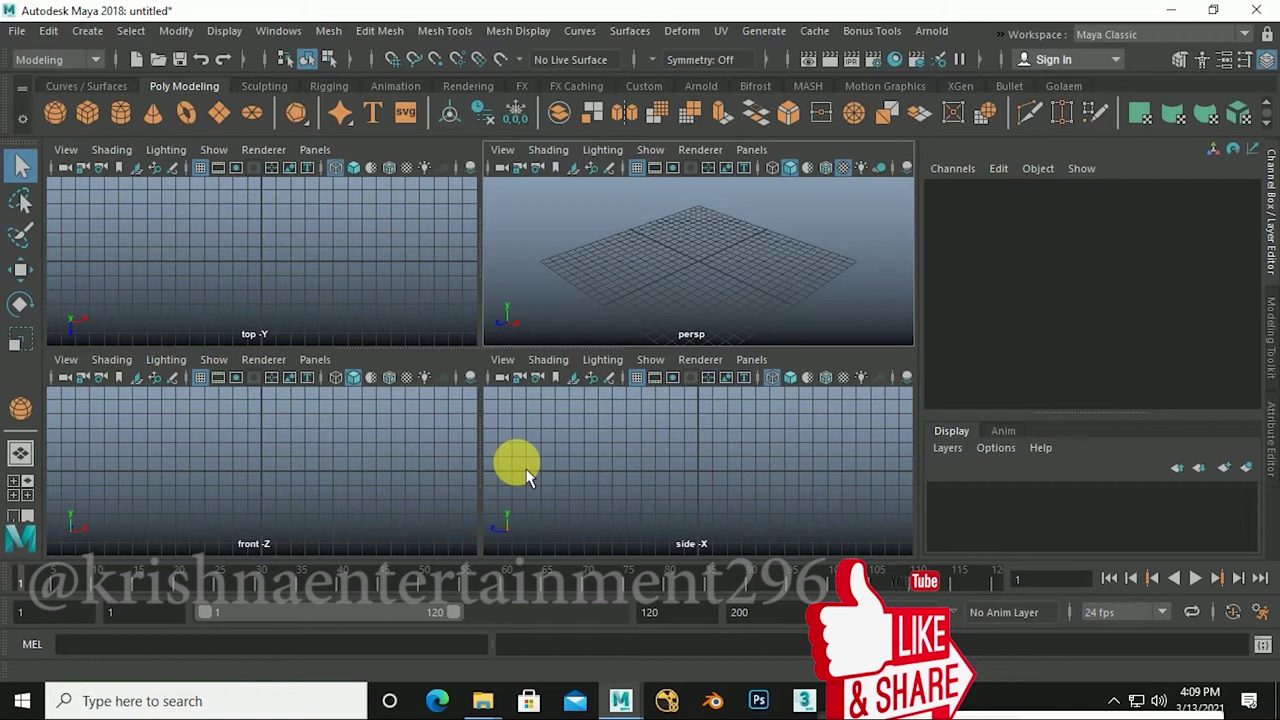
click(268, 283)
click(265, 480)
click(720, 495)
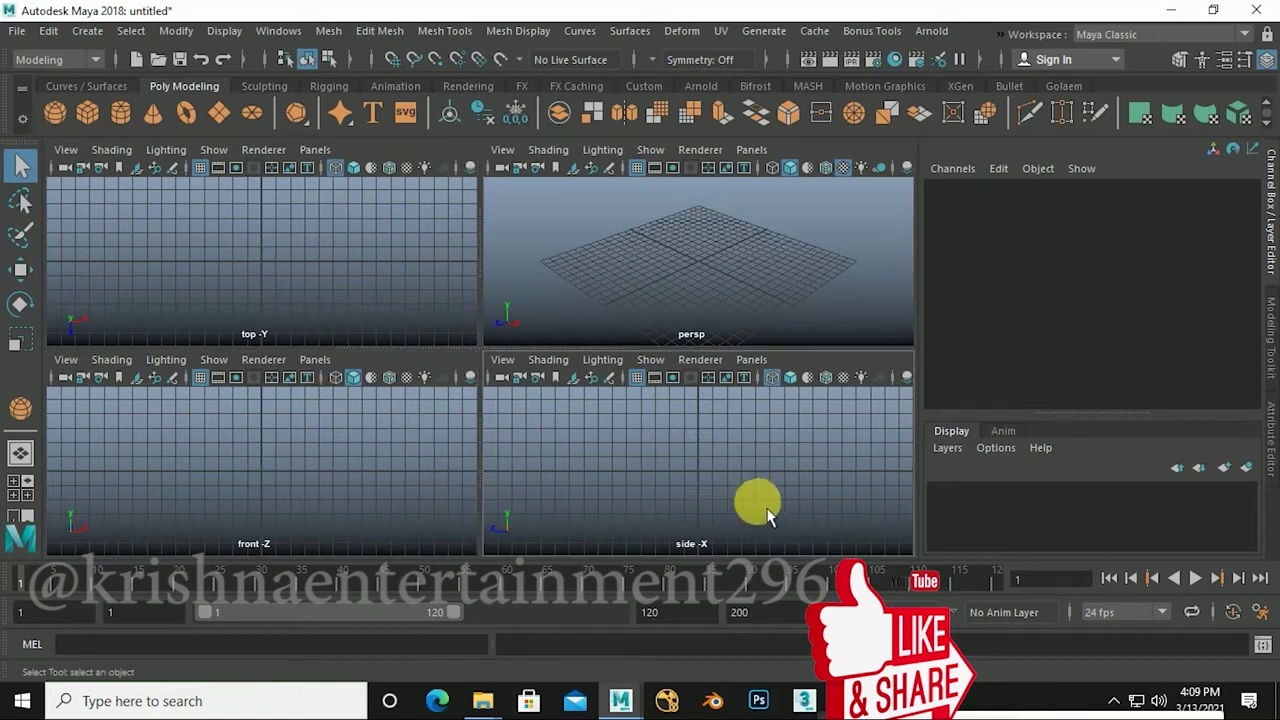
Step: Demonstrate box selection in the side, perspective and top views
mouse_move(749, 503)
mouse_down()
mouse_move(652, 446)
mouse_move(740, 510)
mouse_up()
mouse_move(767, 512)
mouse_down()
mouse_move(654, 437)
mouse_move(770, 535)
mouse_up()
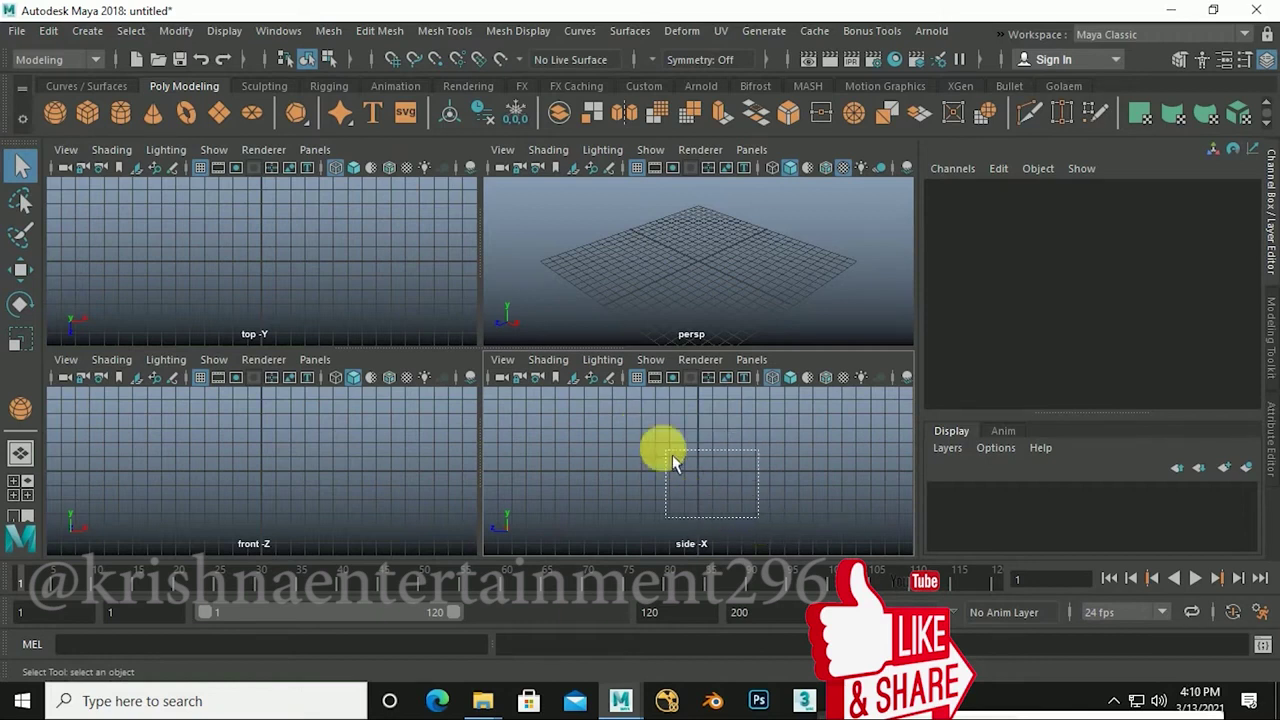
mouse_move(628, 423)
mouse_down()
mouse_move(766, 523)
mouse_move(609, 423)
mouse_up()
drag(668, 238, 727, 293)
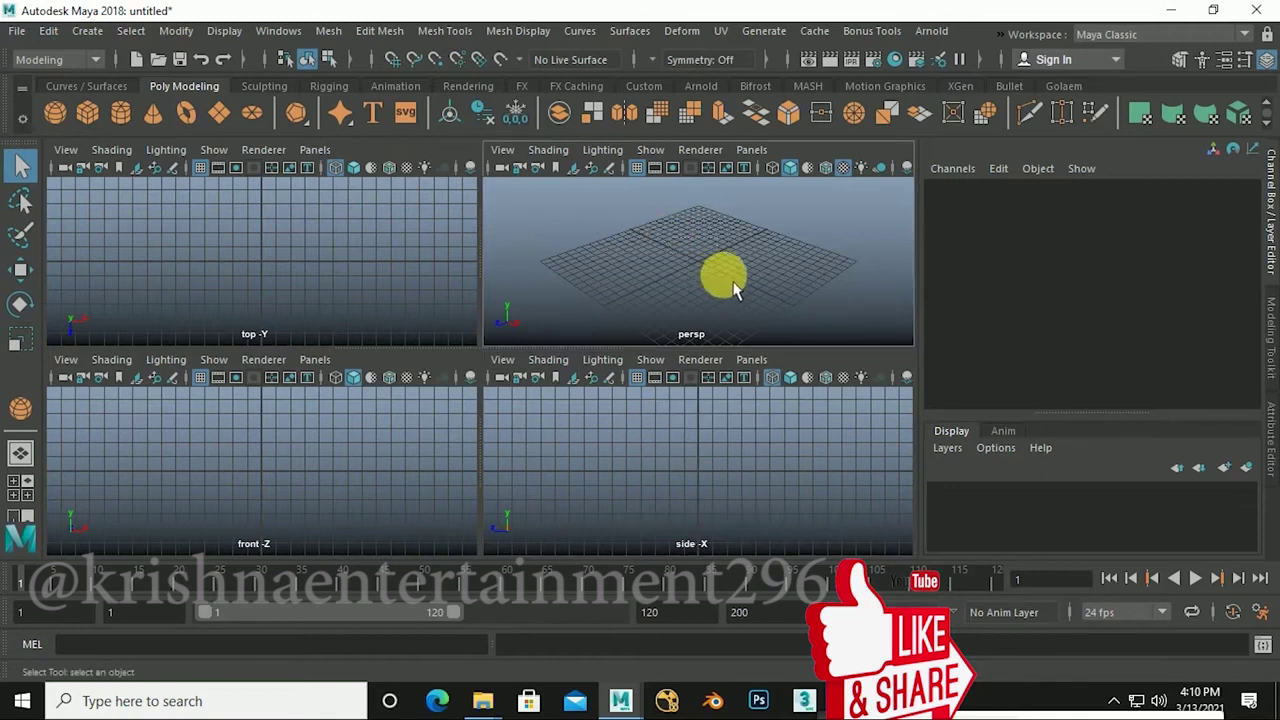
drag(228, 238, 298, 292)
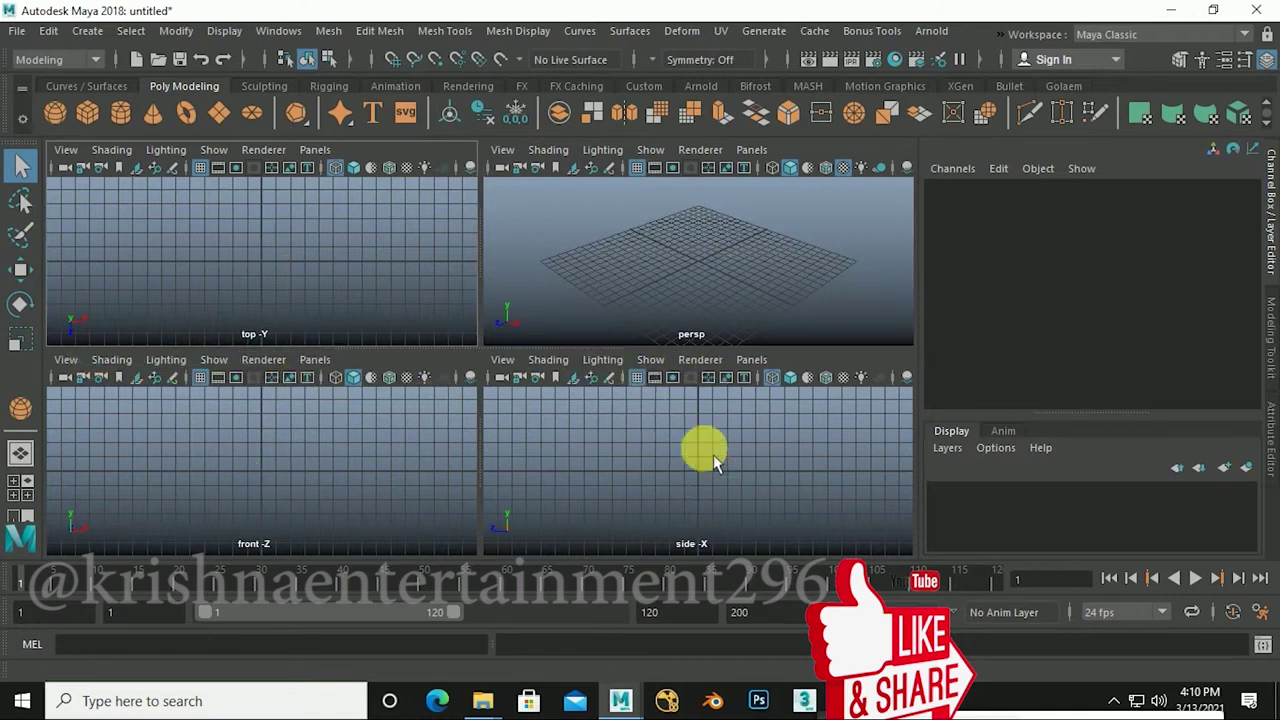
Step: Hide the side view's grid, then show it again
click(636, 378)
drag(654, 432, 766, 509)
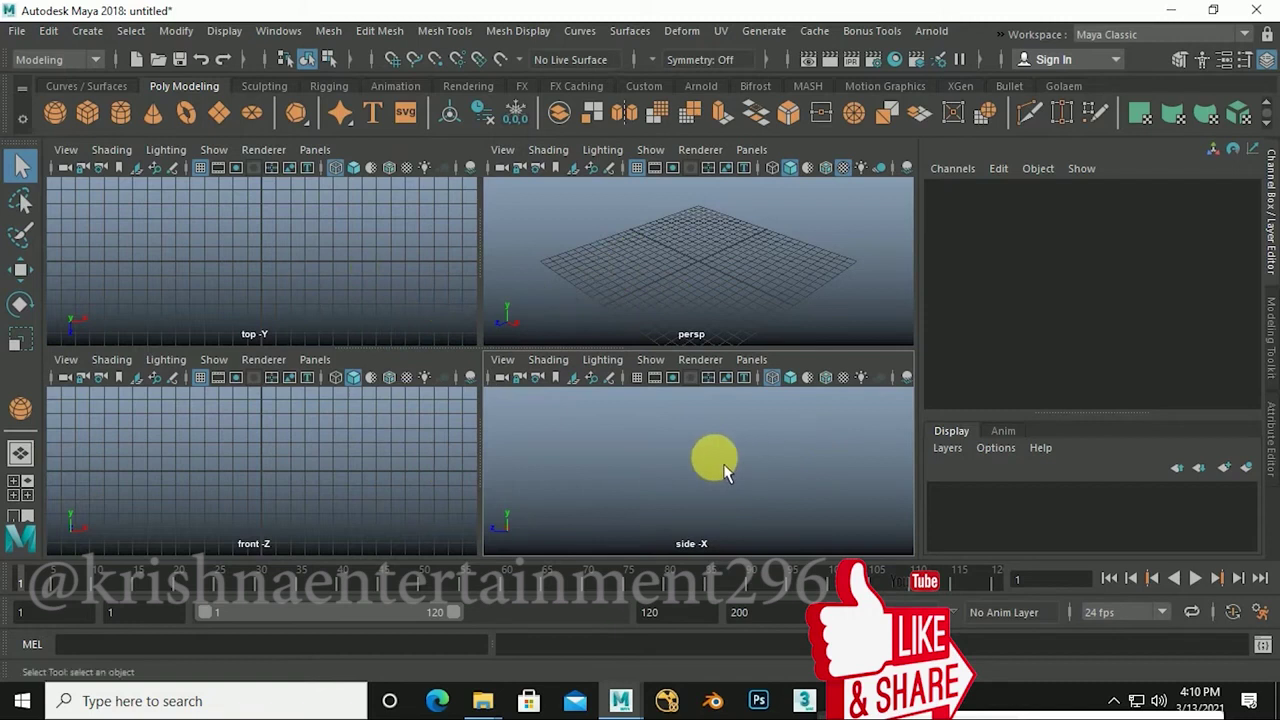
click(641, 382)
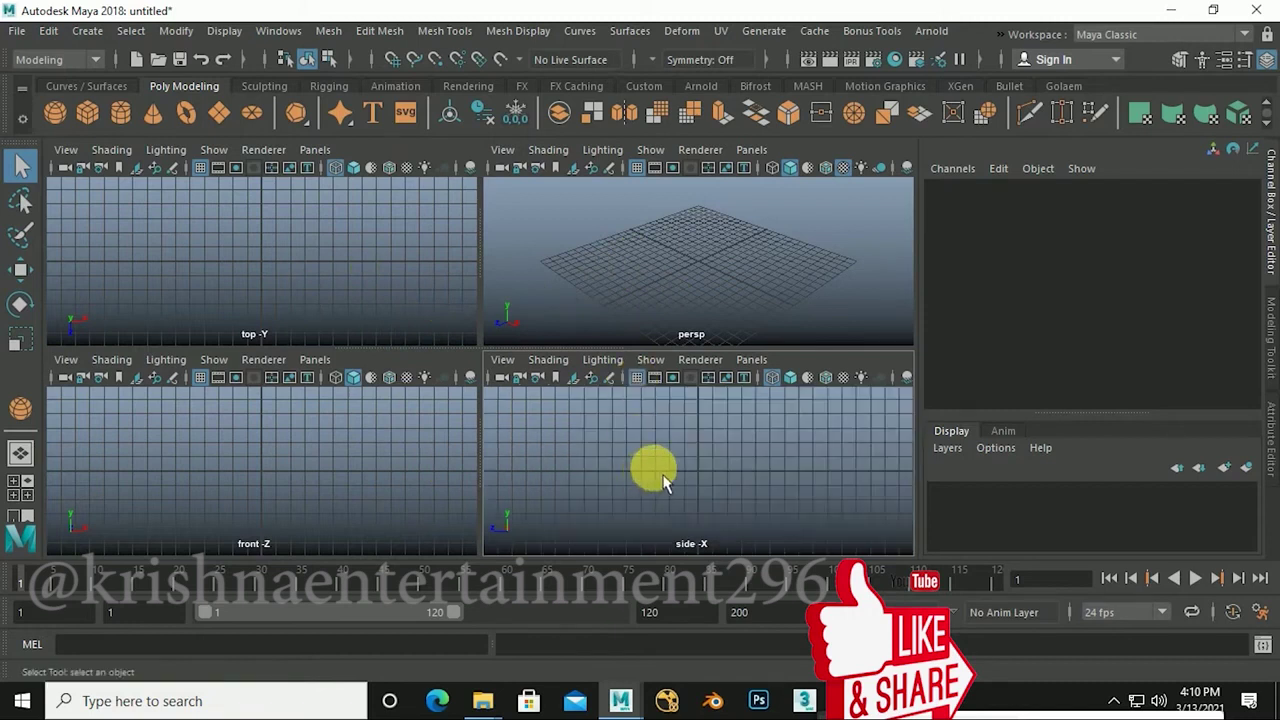
drag(725, 485, 745, 505)
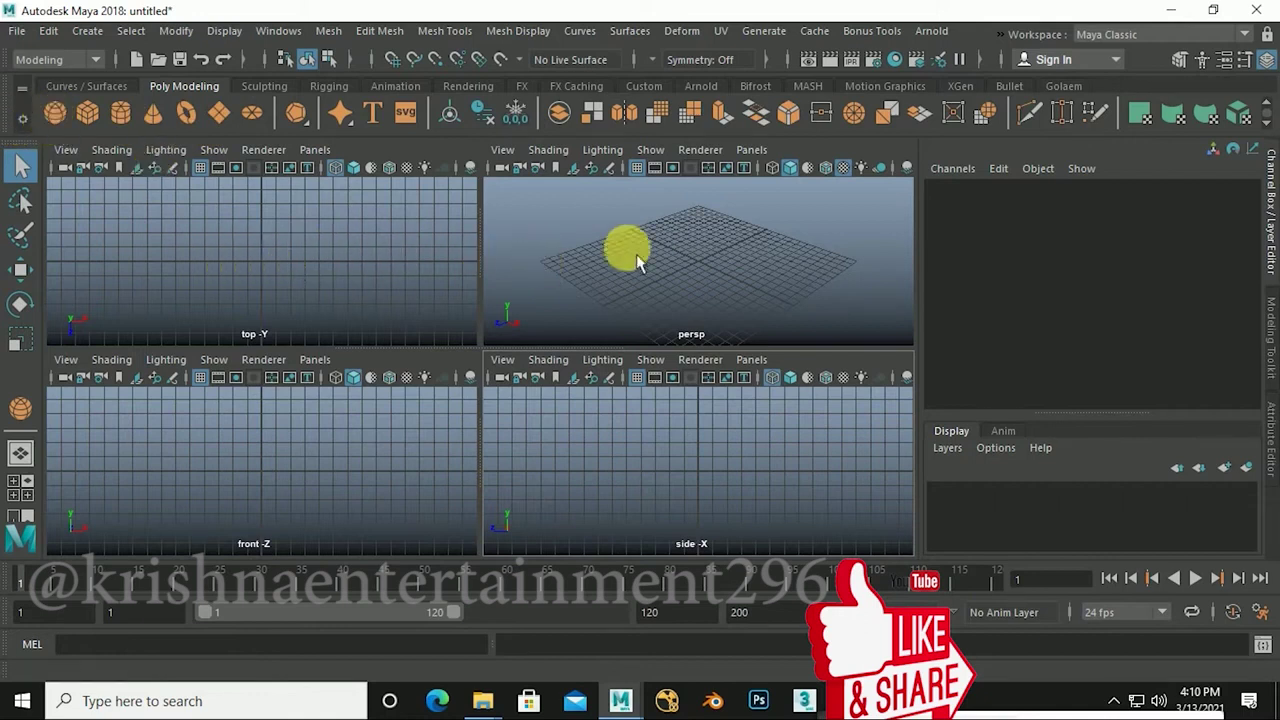
drag(628, 238, 755, 315)
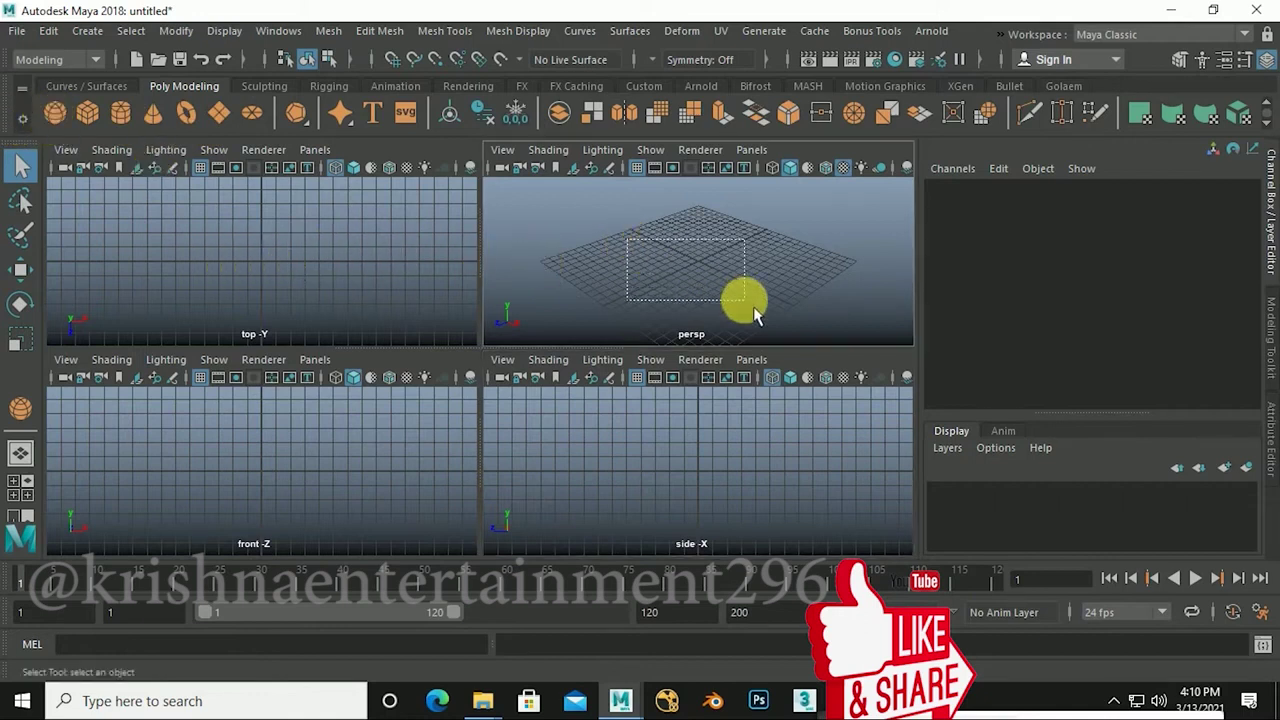
Step: Create polygon sphere pSphere1 by dragging on the grid in the persp view
click(56, 115)
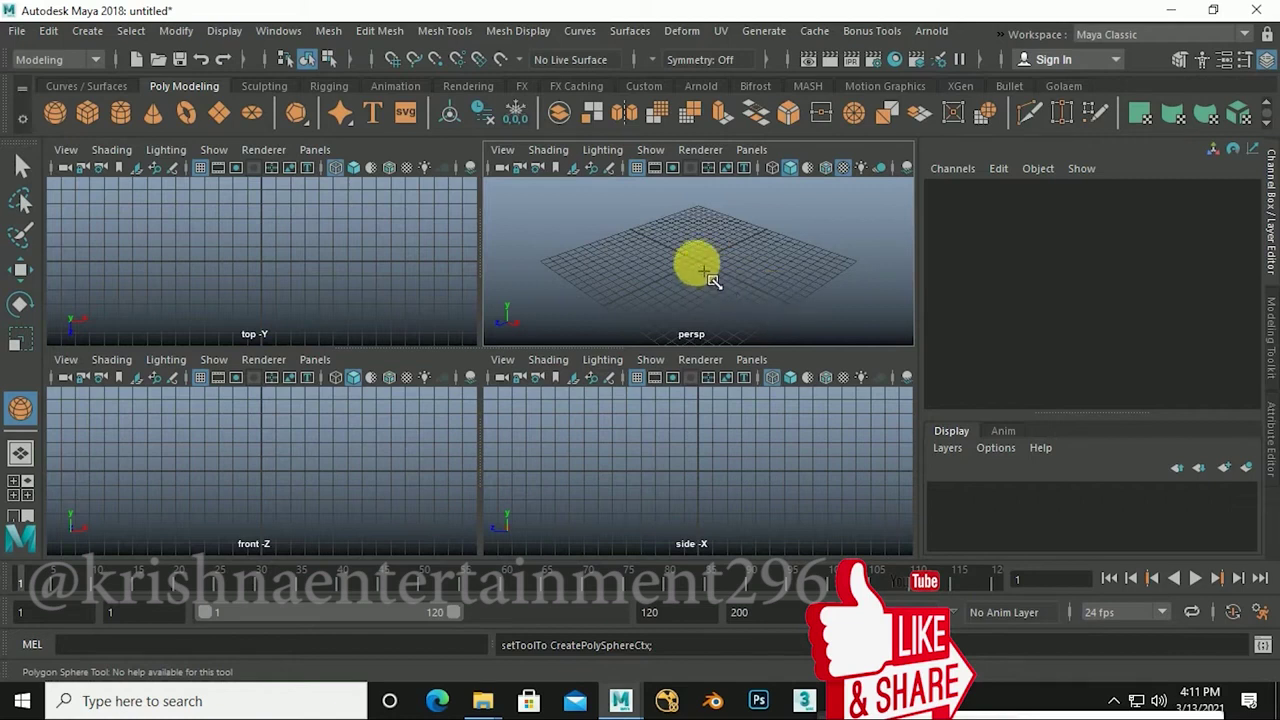
drag(706, 272, 729, 280)
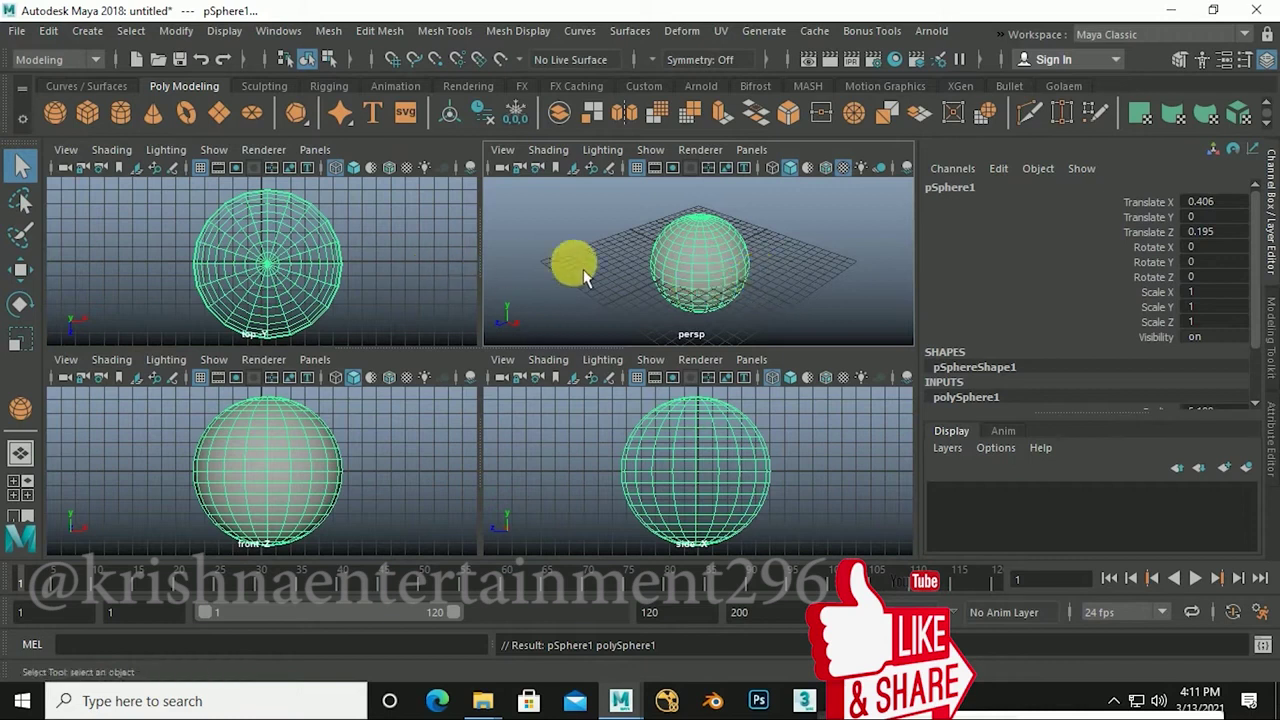
Step: Smooth-shade the sphere in the side and top views, then enlarge the perspective panel alone
key(q)
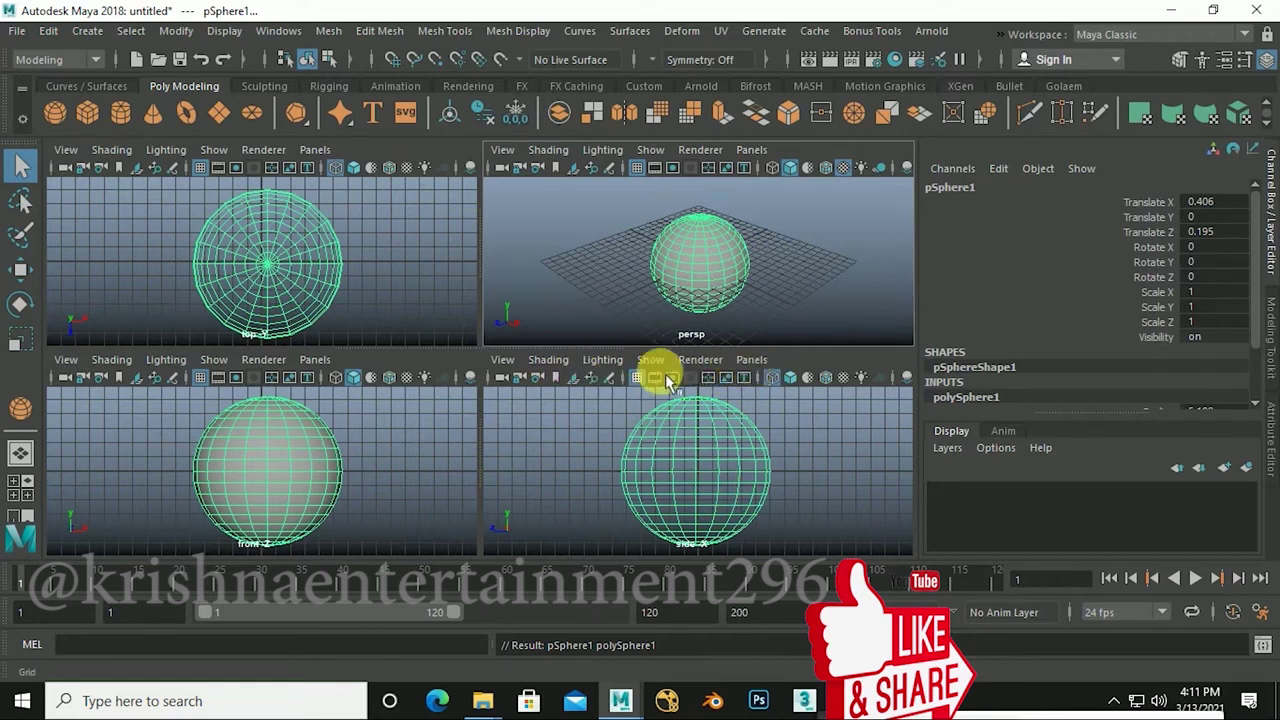
click(786, 381)
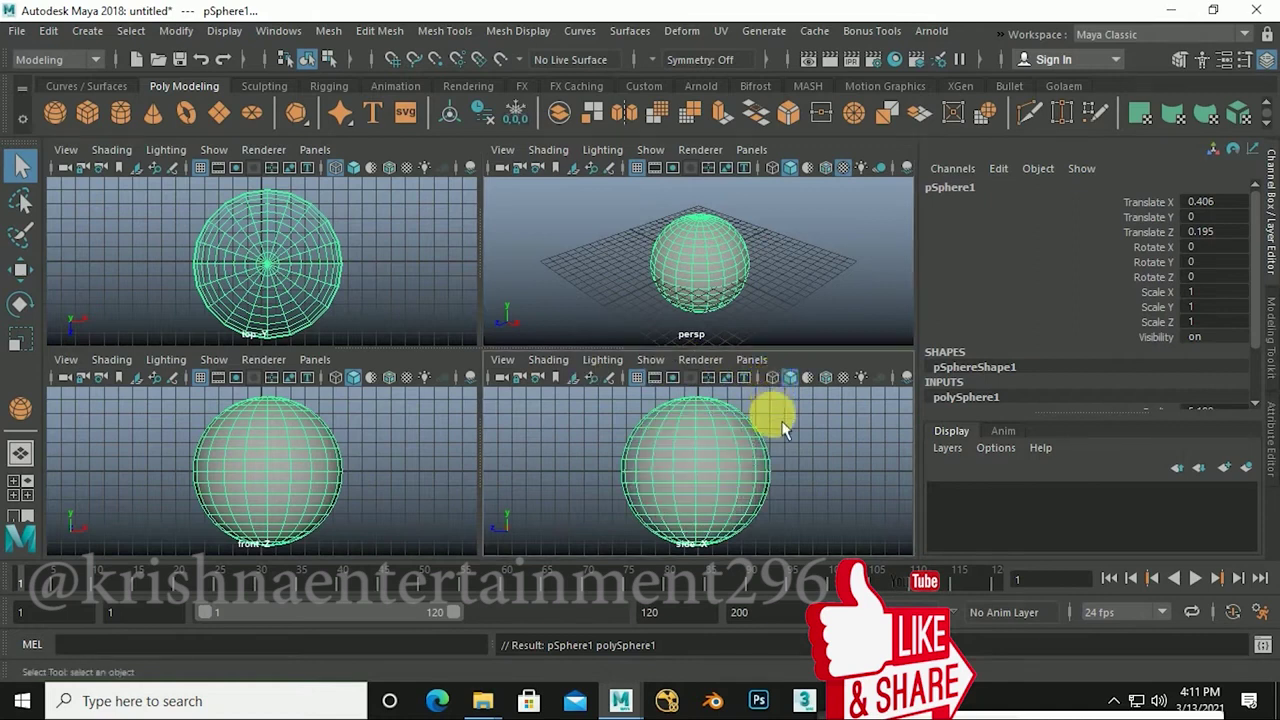
click(353, 167)
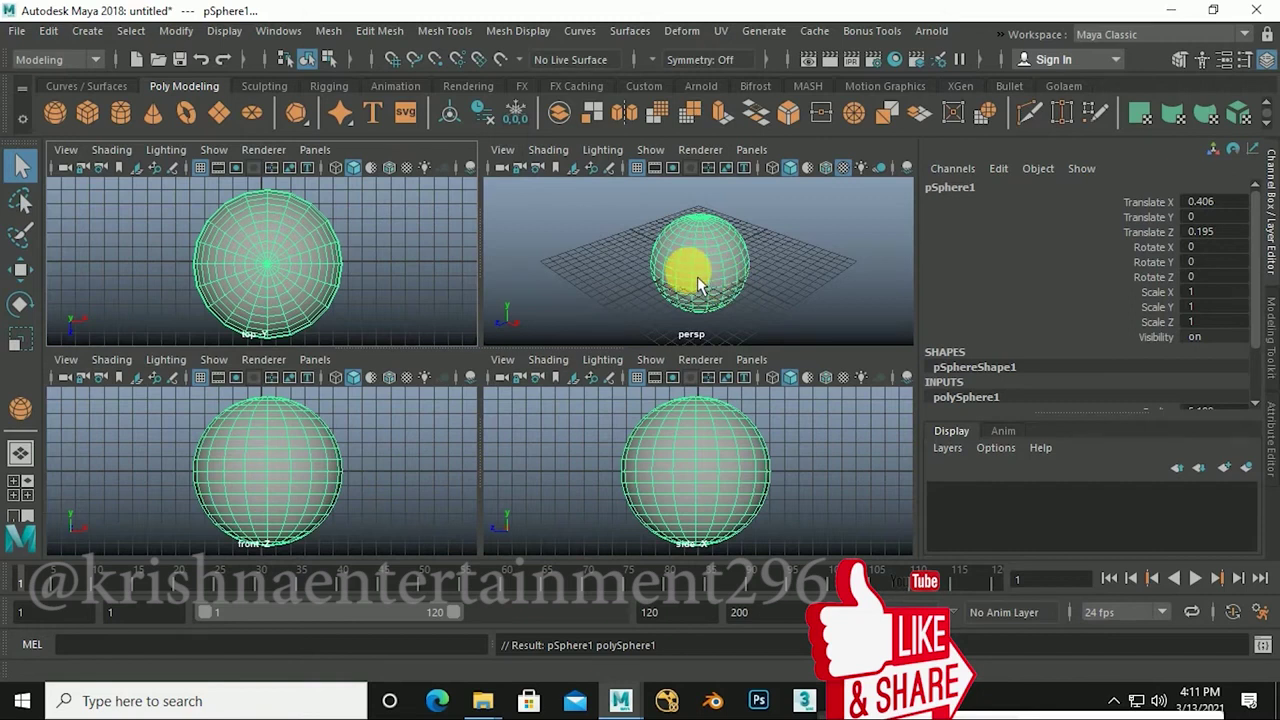
key(space)
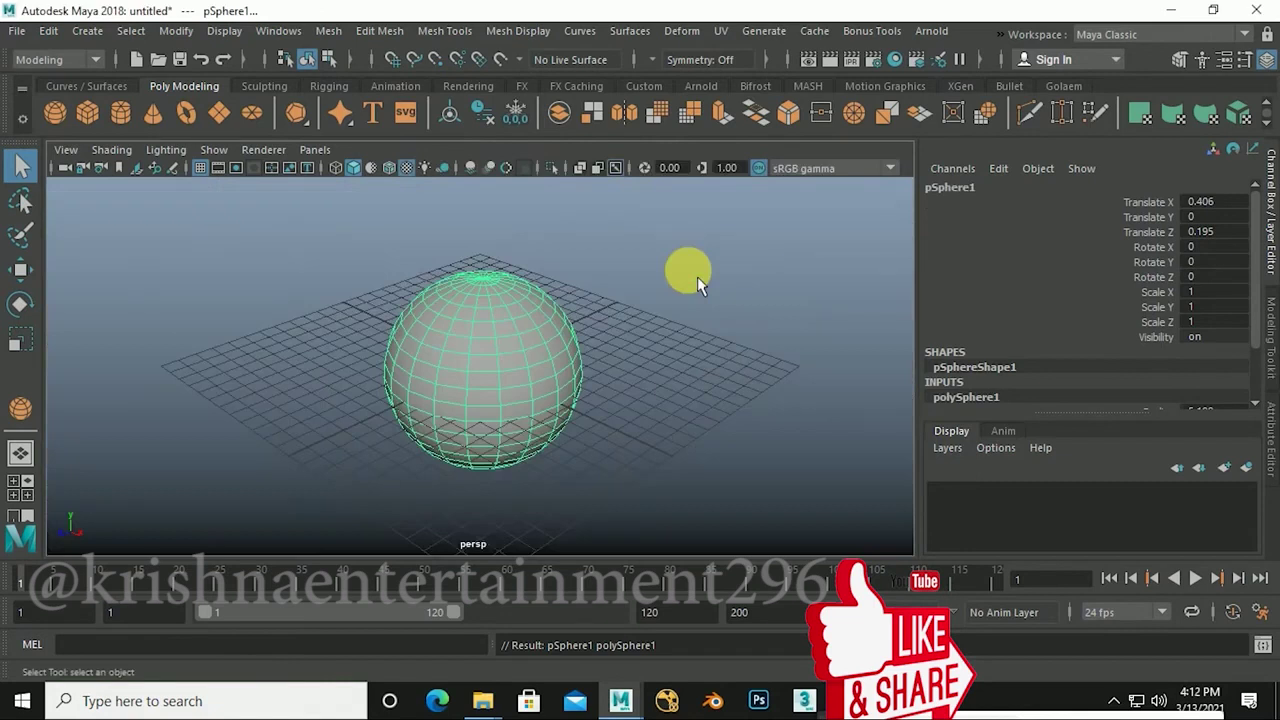
Step: Orbit the camera around pSphere1 and activate the Move Tool
mouse_move(651, 398)
alt+mouse_down()
mouse_move(606, 414)
mouse_move(531, 374)
mouse_move(680, 389)
mouse_move(606, 398)
mouse_move(694, 409)
mouse_move(651, 420)
mouse_move(580, 391)
mouse_move(718, 432)
alt+mouse_up()
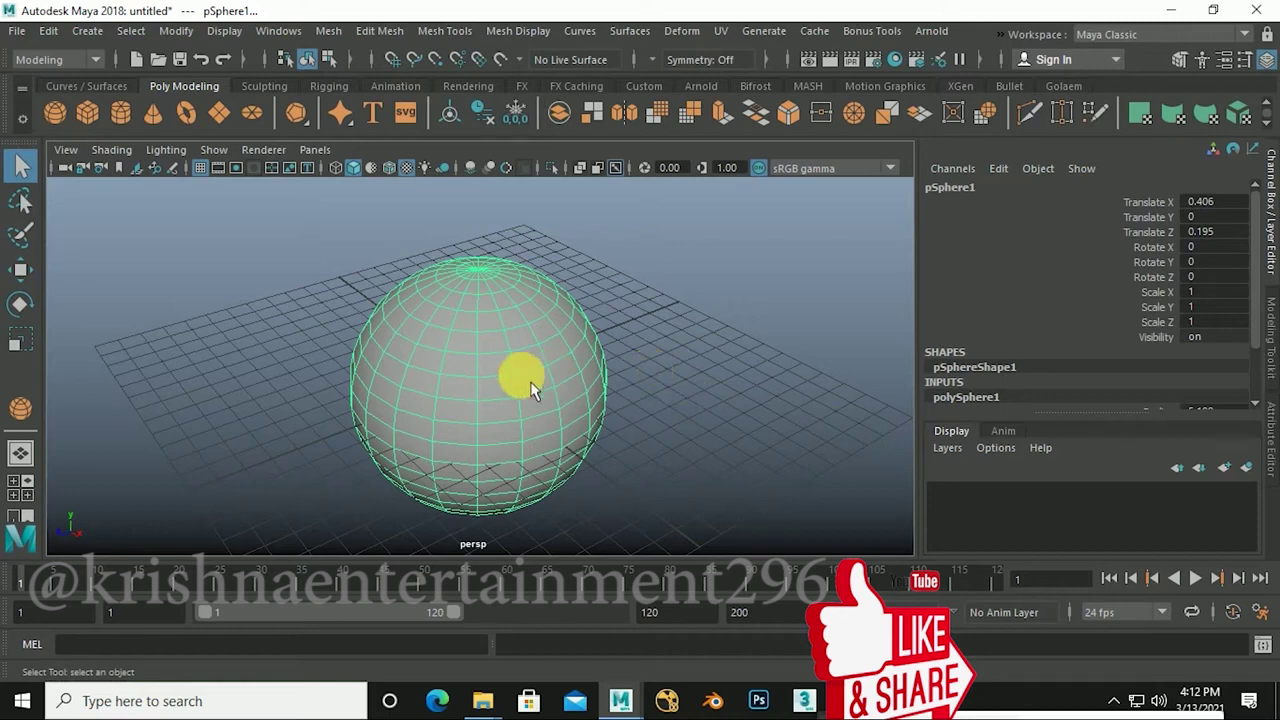
key(w)
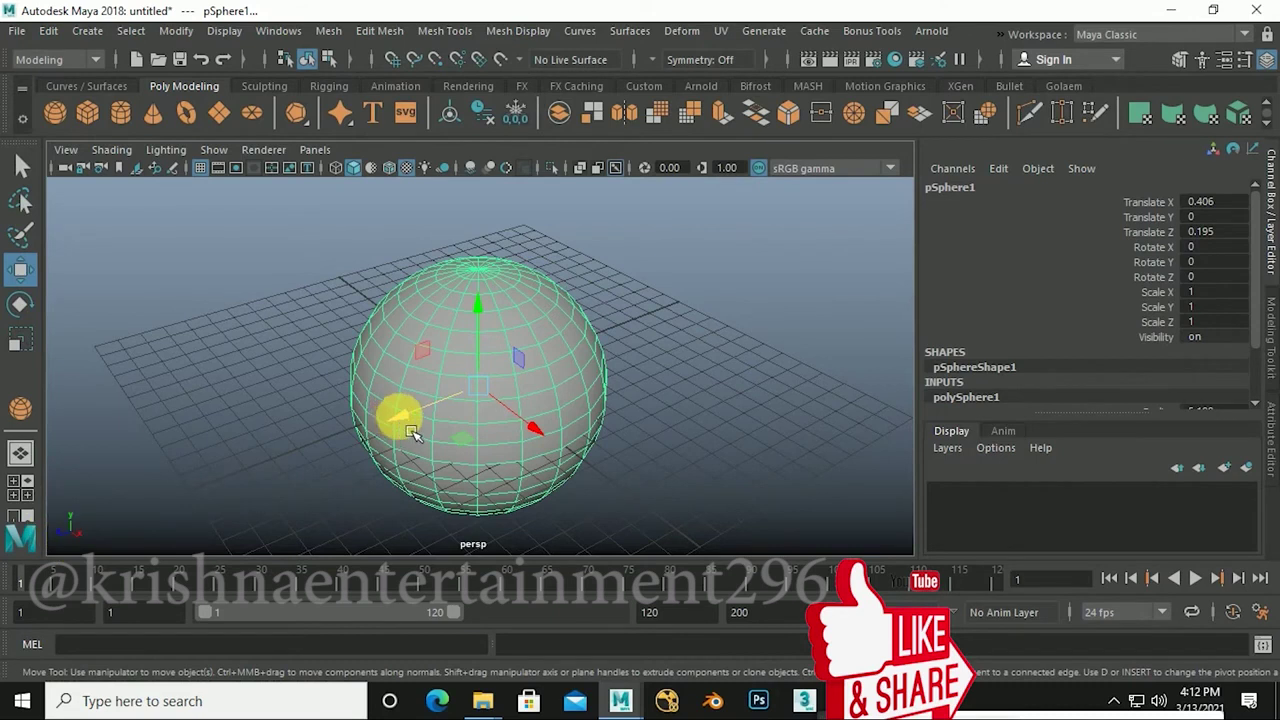
Step: Move the sphere on the grid to Translate X 0.066, Z -1.013
drag(414, 428, 429, 423)
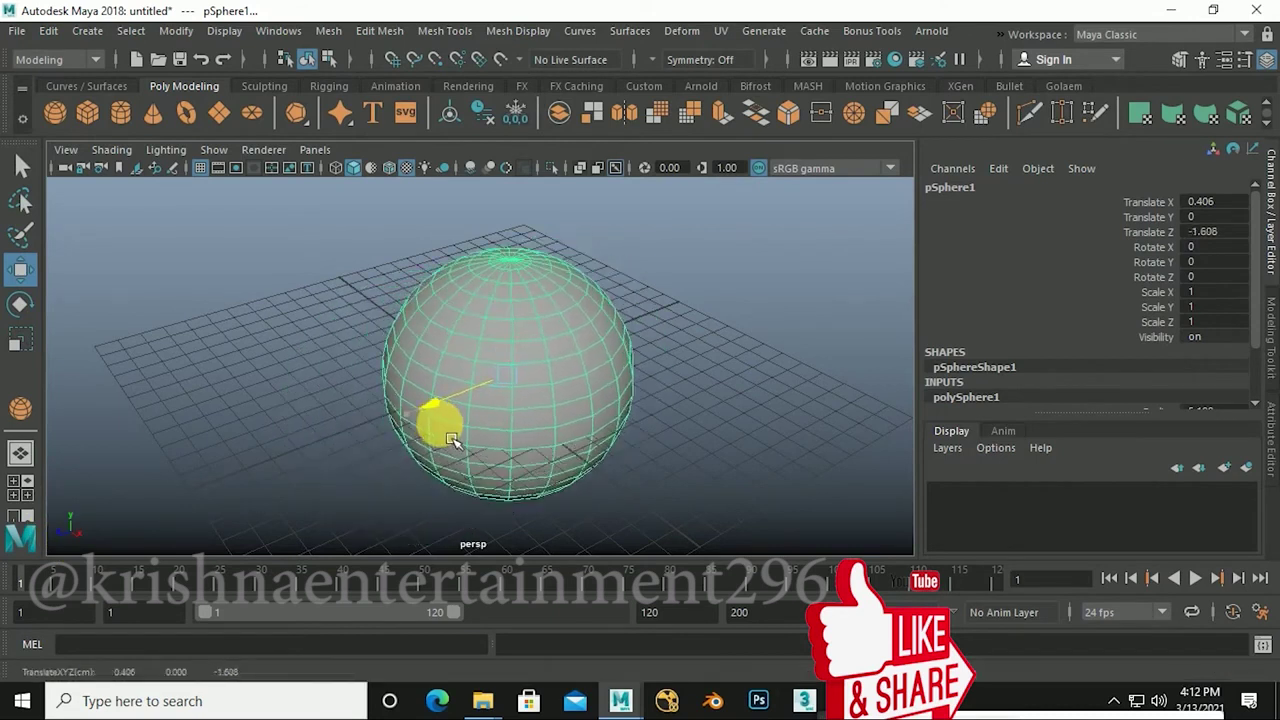
middle_drag(561, 431, 586, 477)
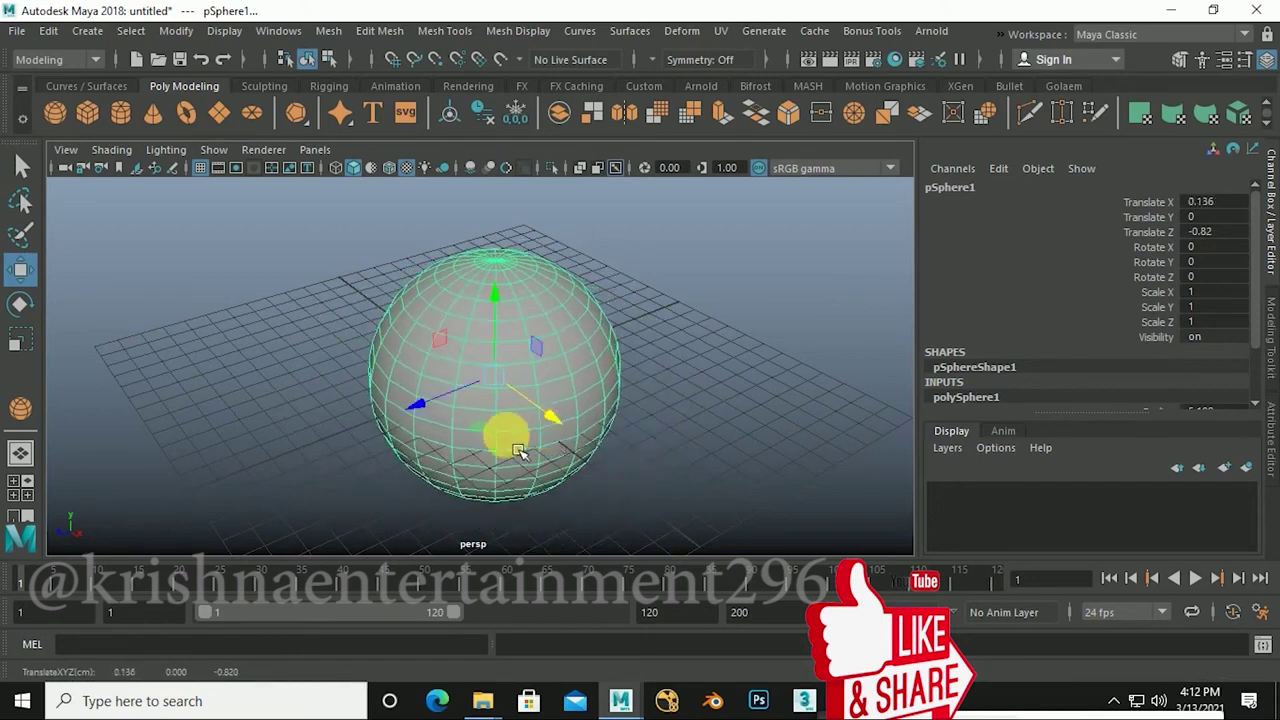
mouse_move(423, 408)
mouse_down()
mouse_move(455, 410)
mouse_move(408, 408)
mouse_move(534, 423)
mouse_move(597, 452)
mouse_move(559, 390)
mouse_move(432, 402)
mouse_up()
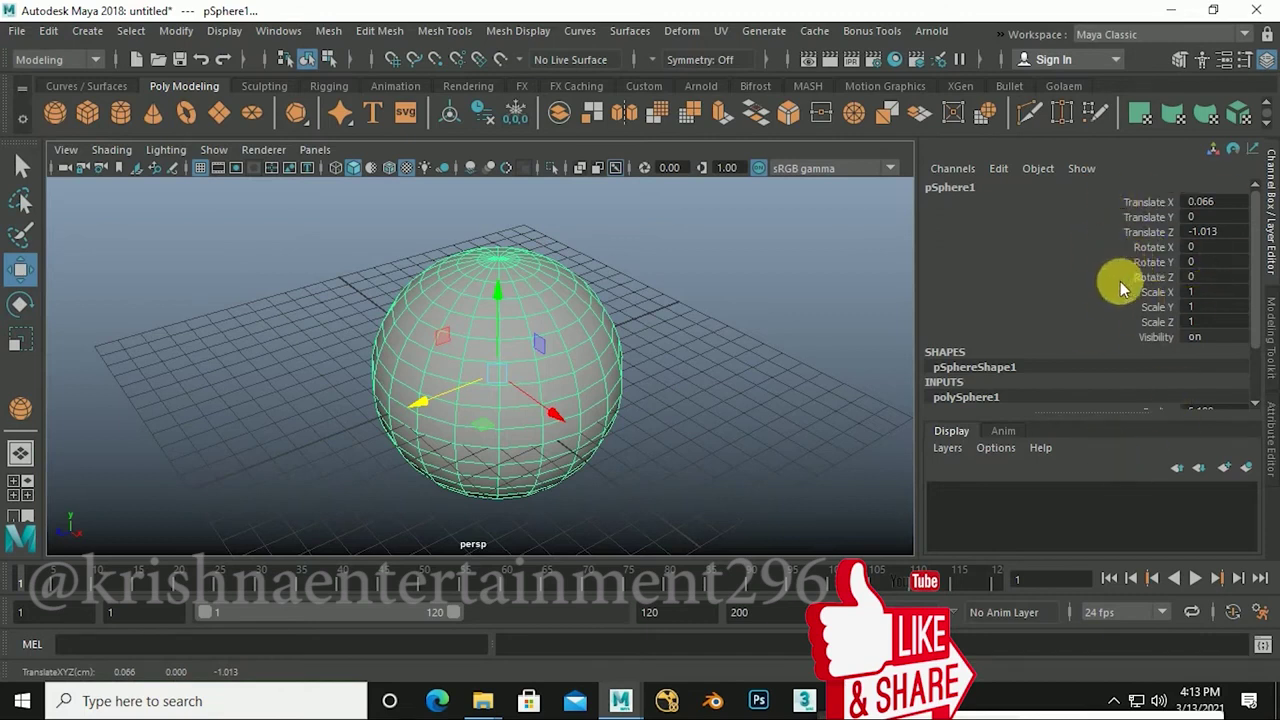
Step: Scroll the Channel Box to polySphere1's inputs: Radius 5.199, Subdivisions Axis and Height 20
scroll(1138, 348, down, 2)
scroll(1150, 370, down, 1)
scroll(1134, 340, up, 1)
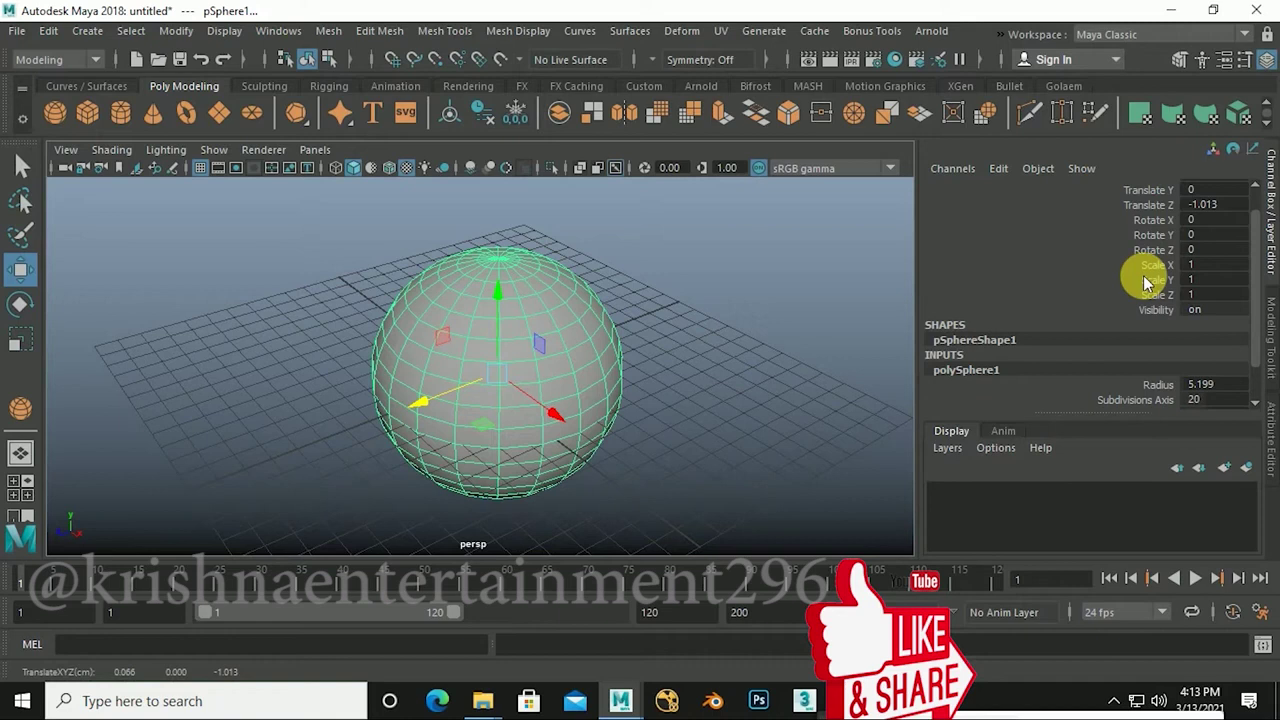
scroll(1073, 310, down, 1)
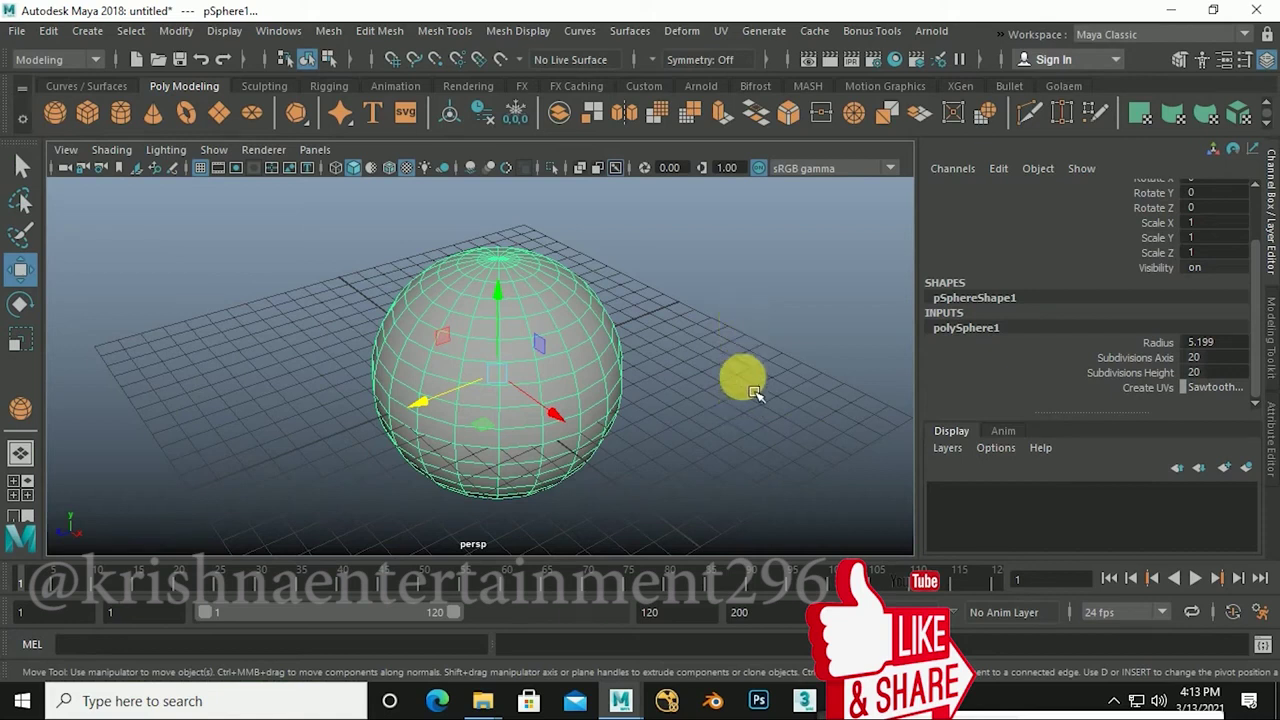
scroll(1067, 354, up, 2)
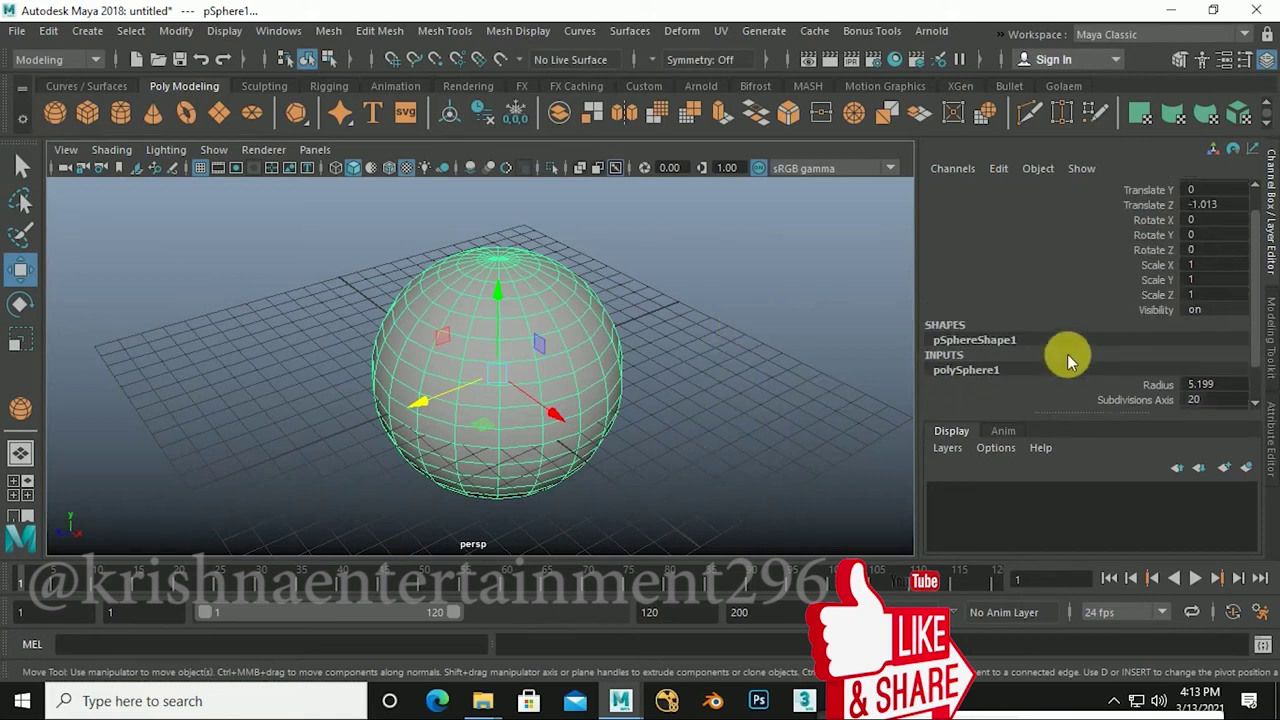
scroll(1076, 330, up, 1)
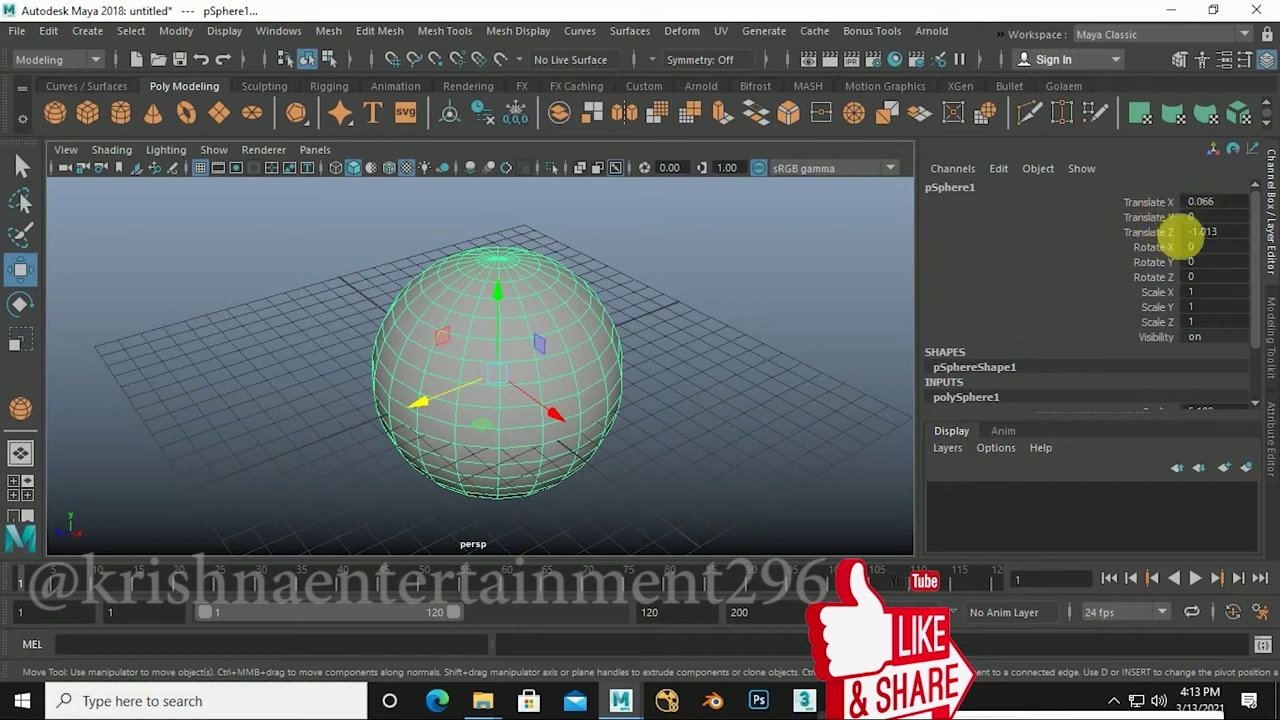
scroll(1095, 259, down, 2)
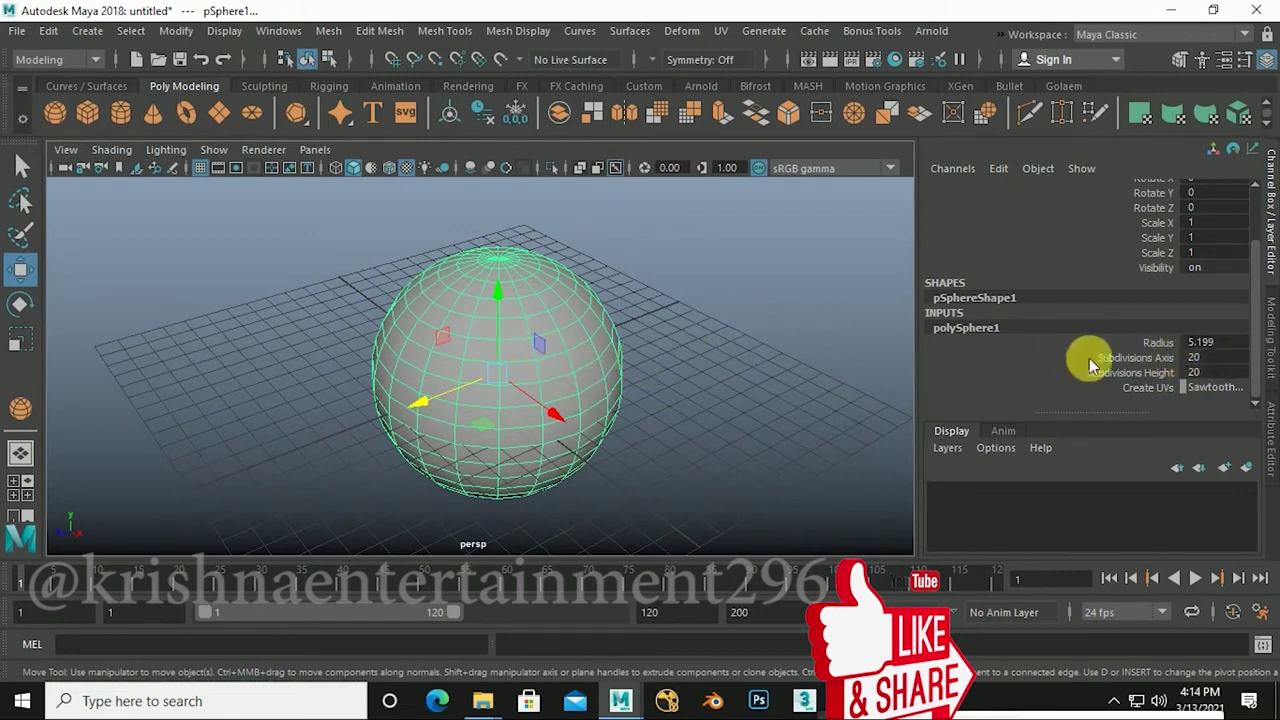
Step: Set polySphere1 Subdivisions Axis and Subdivisions Height to 8 each, then reselect the sphere
click(1205, 358)
text(8)
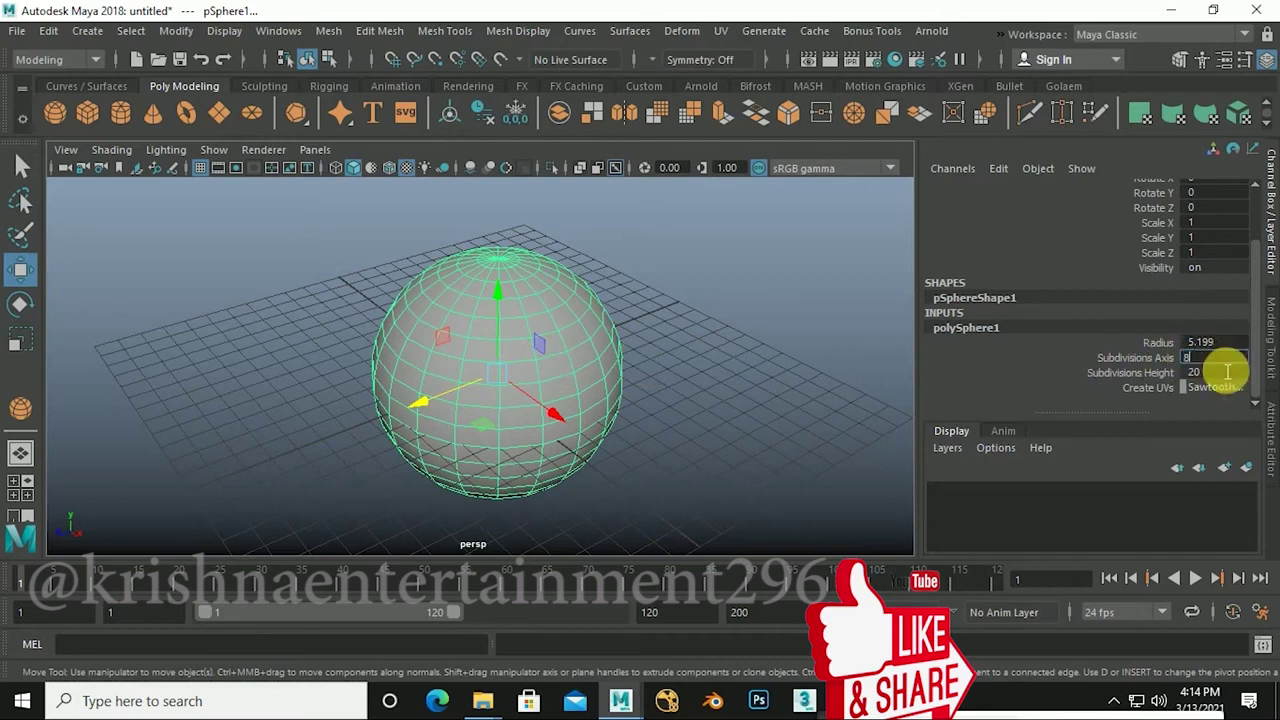
key(Return)
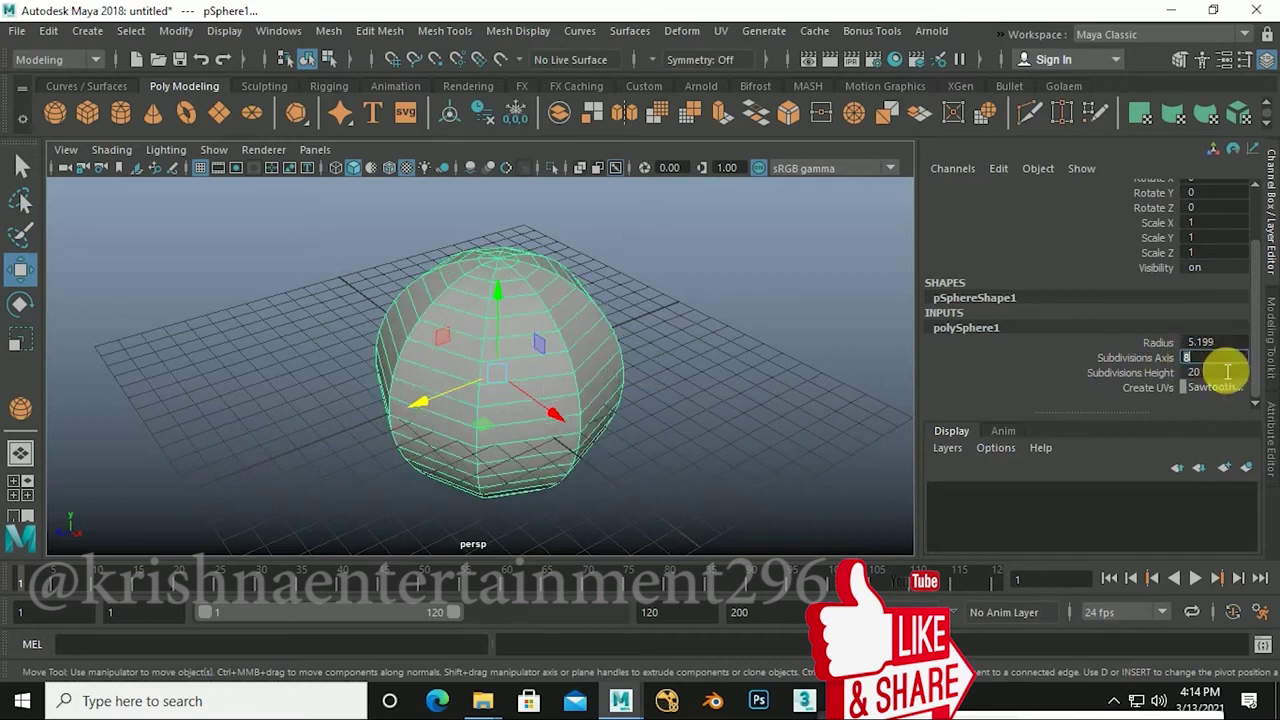
click(1222, 372)
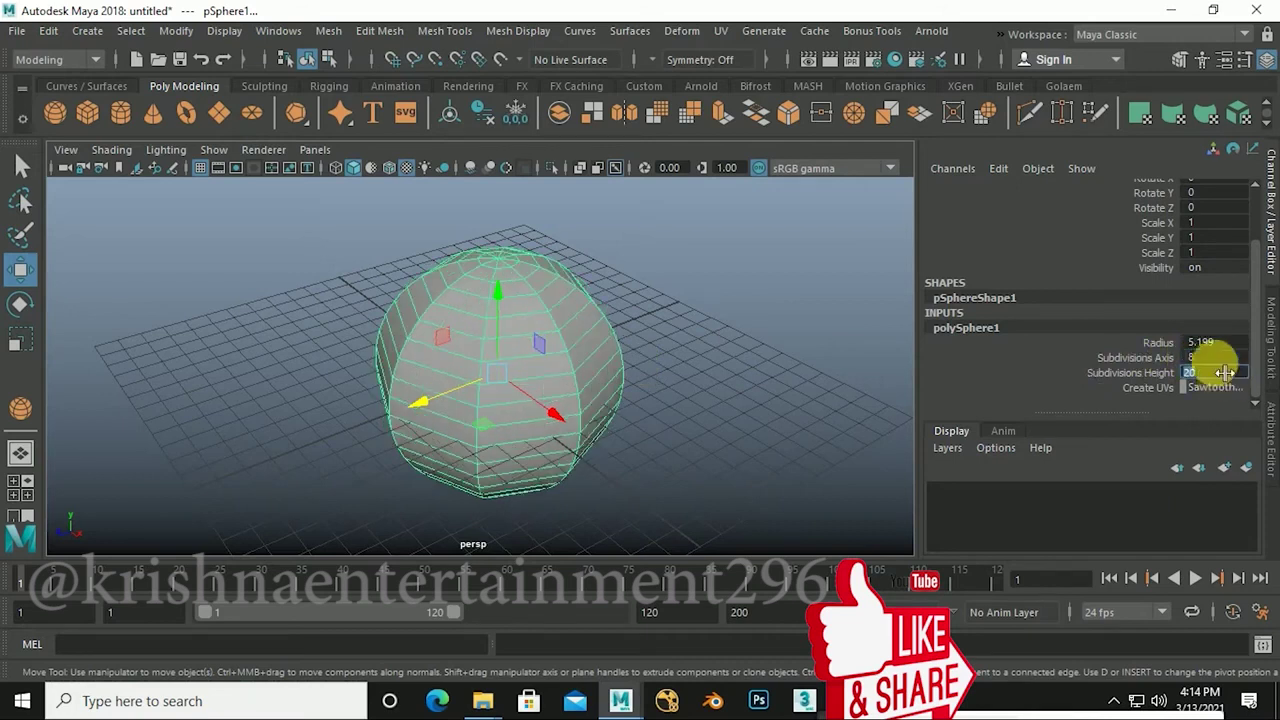
text(8)
key(Return)
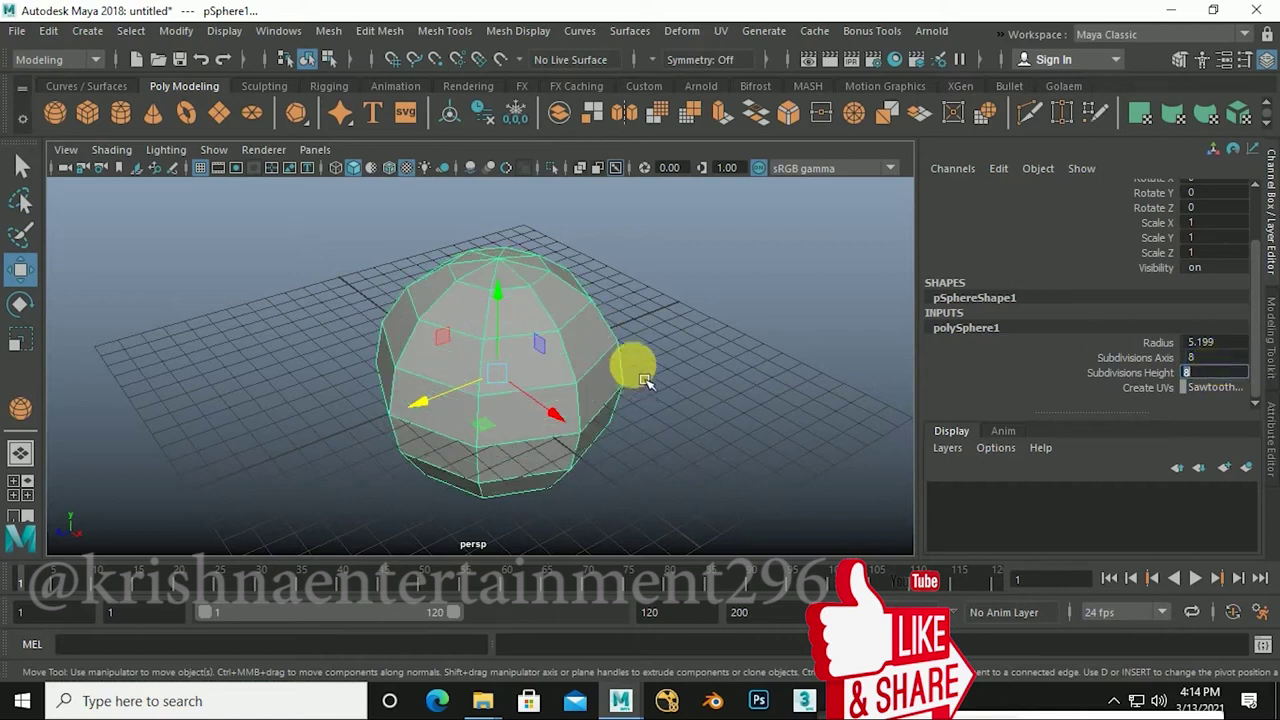
click(645, 345)
click(605, 362)
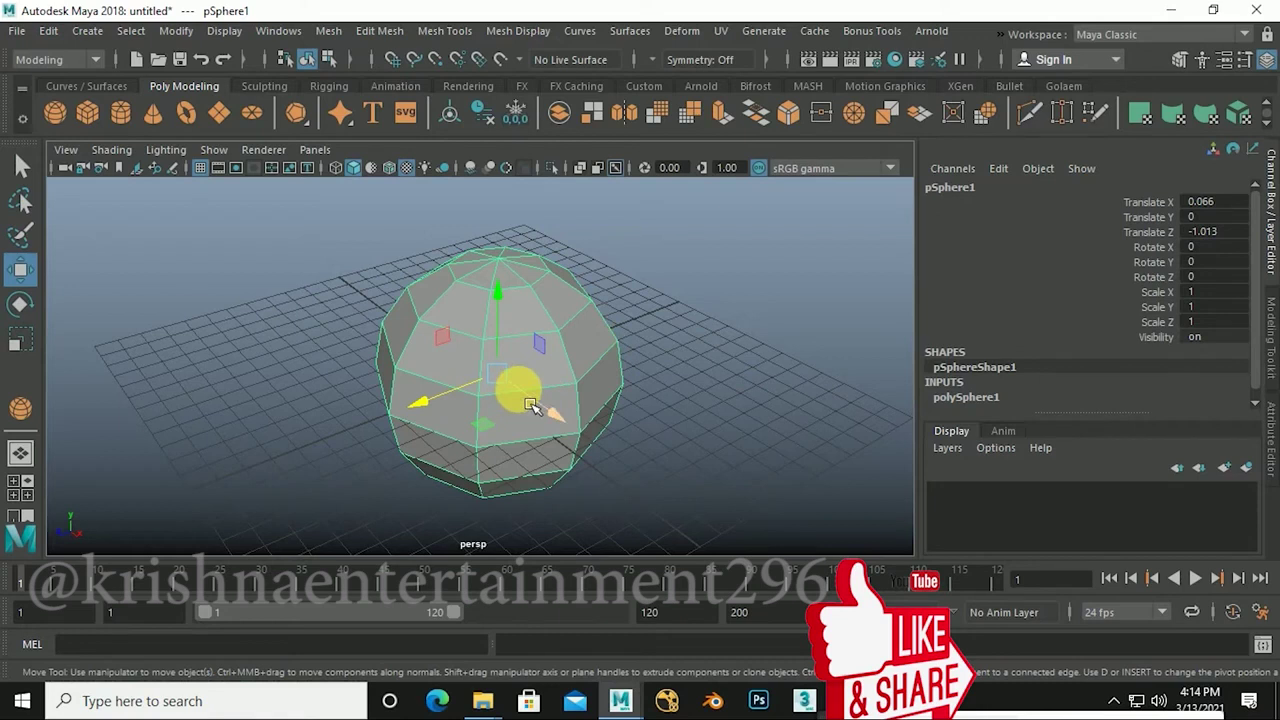
Step: Try Rotate tool tilts and a Rotate Y of 90, undoing each back to the unrotated sphere
key(e)
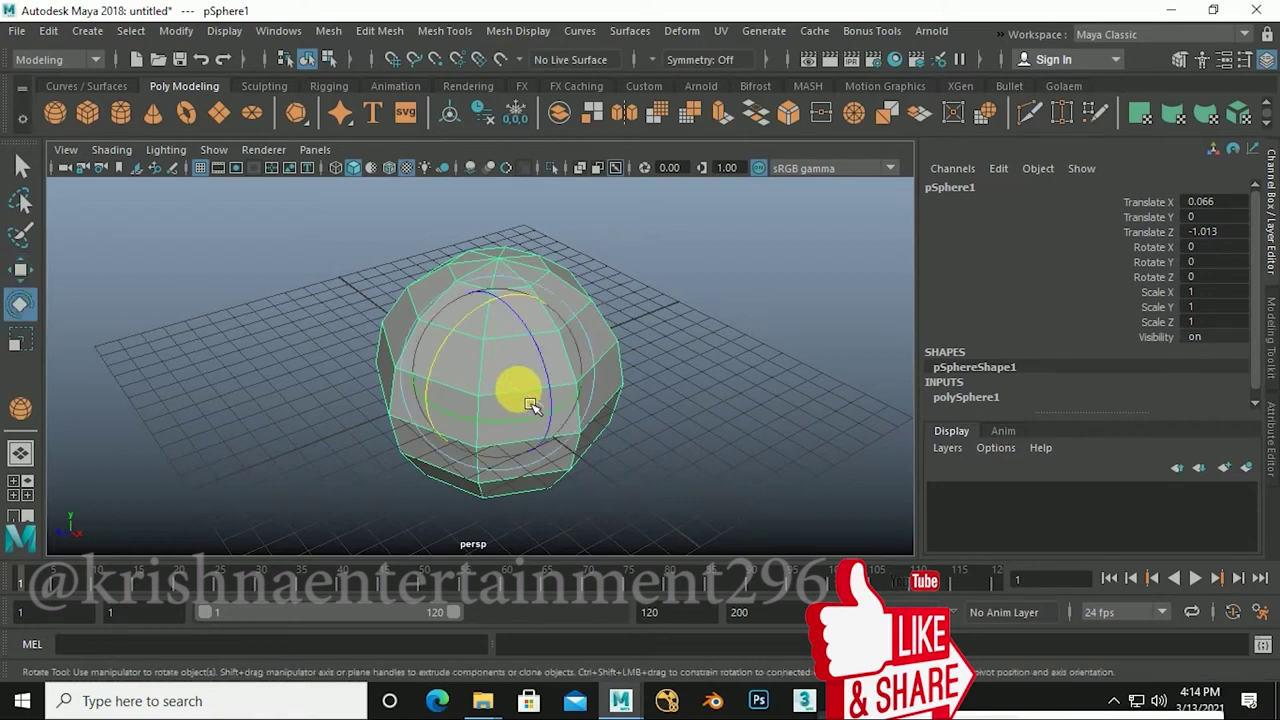
mouse_move(545, 358)
mouse_down()
mouse_move(493, 323)
mouse_move(508, 341)
mouse_move(500, 357)
mouse_move(520, 343)
mouse_move(557, 372)
mouse_up()
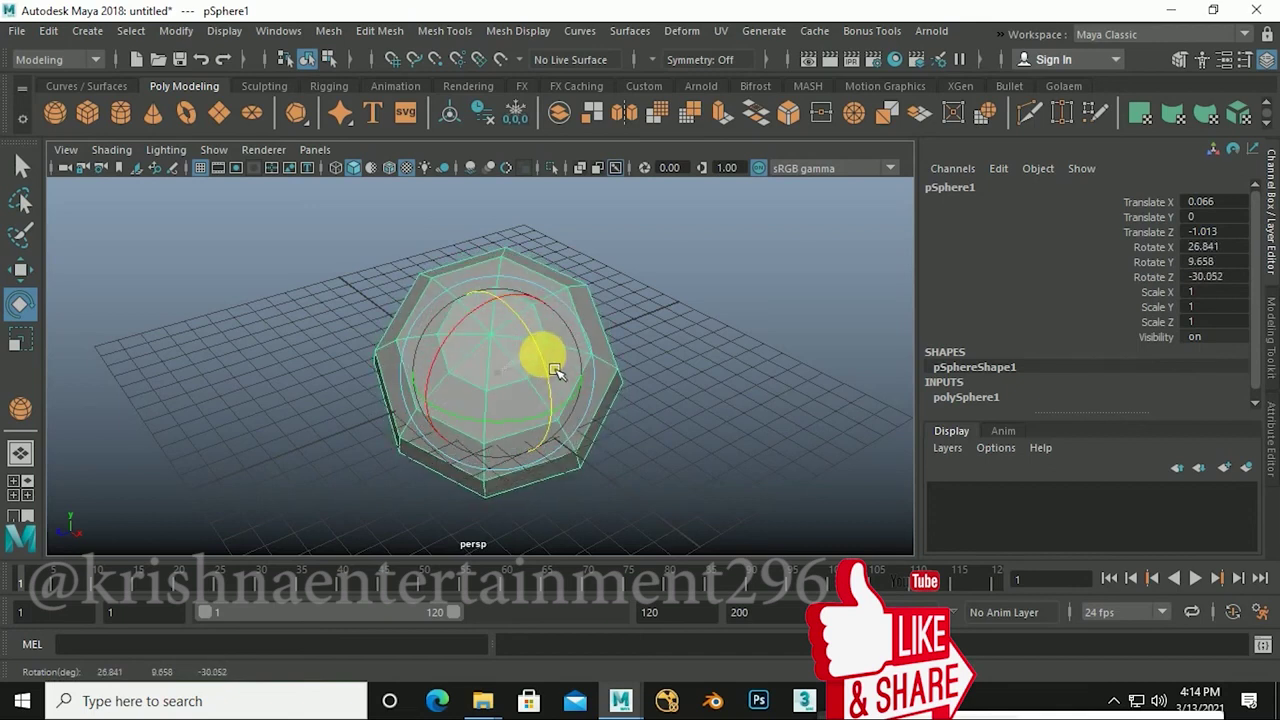
key(ctrl+z)
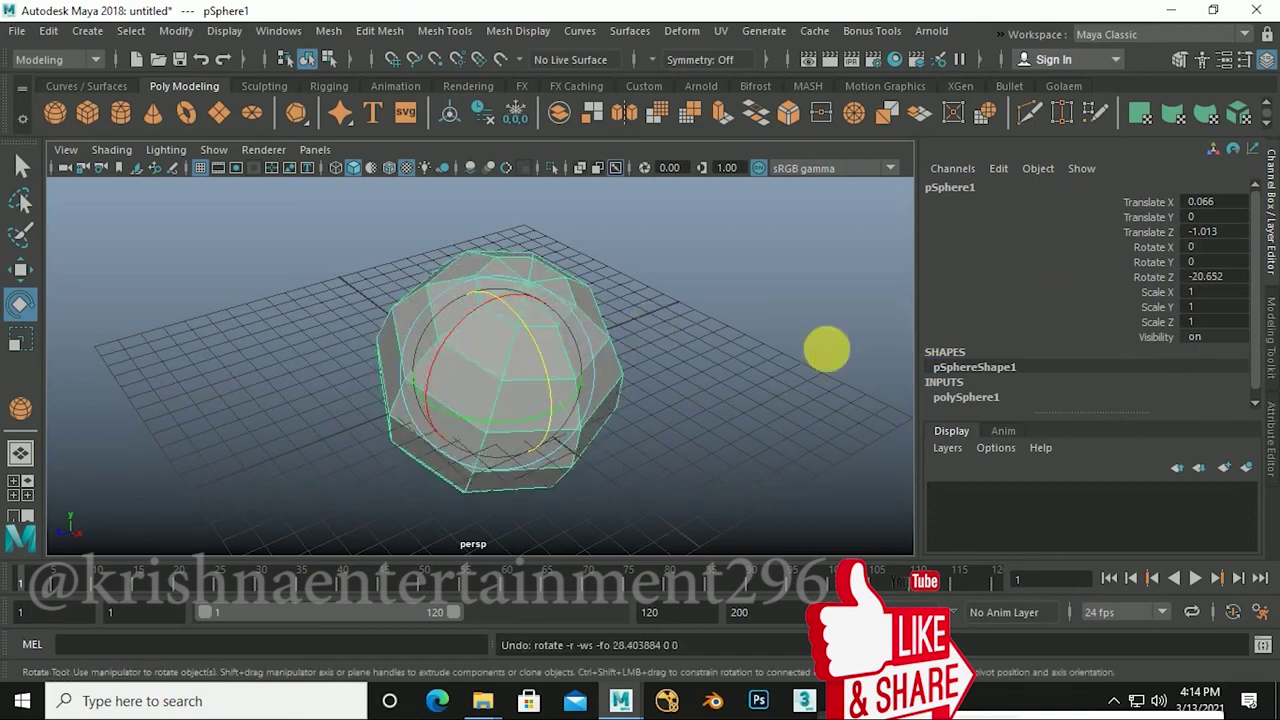
key(ctrl+z)
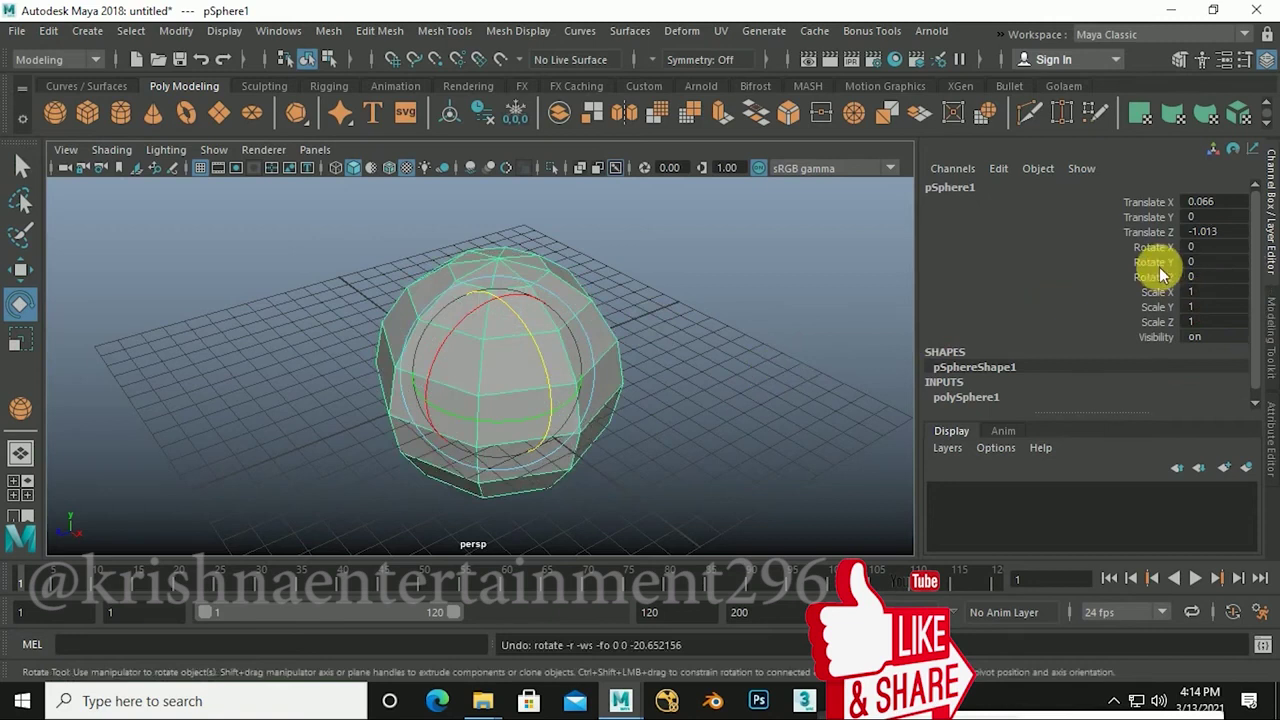
click(1158, 264)
click(1205, 261)
text(90)
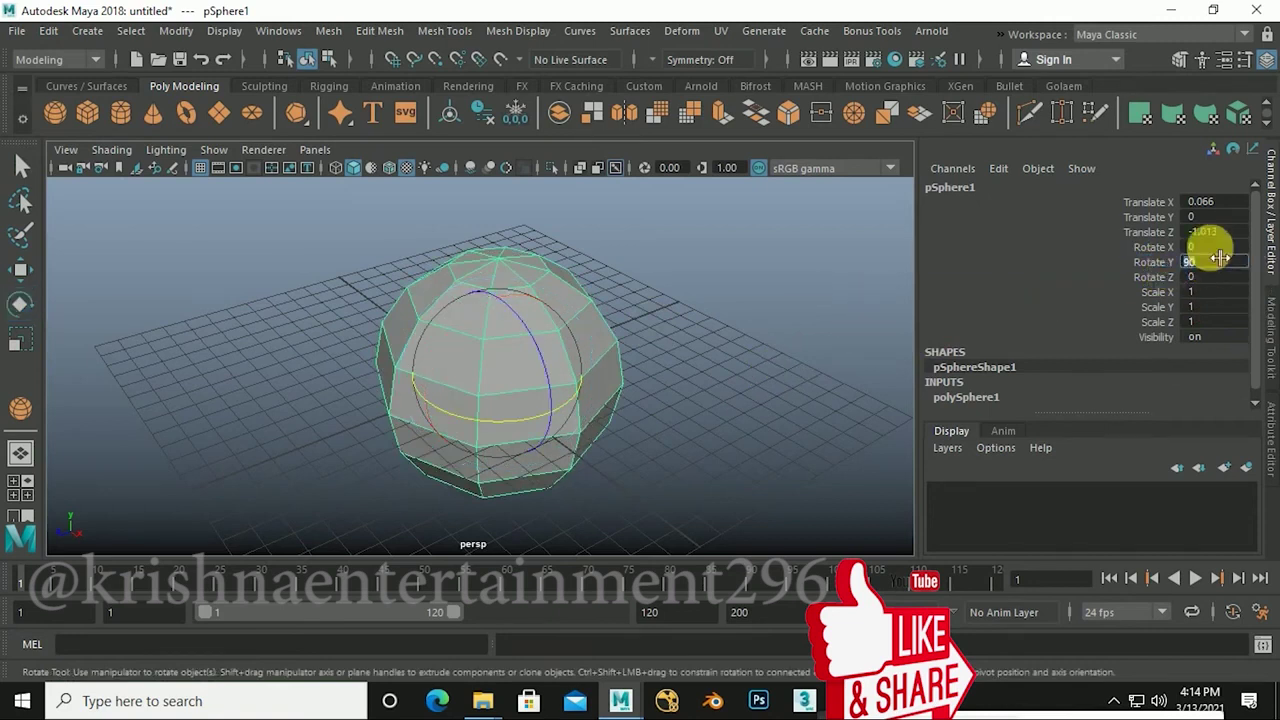
key(Return)
click(563, 357)
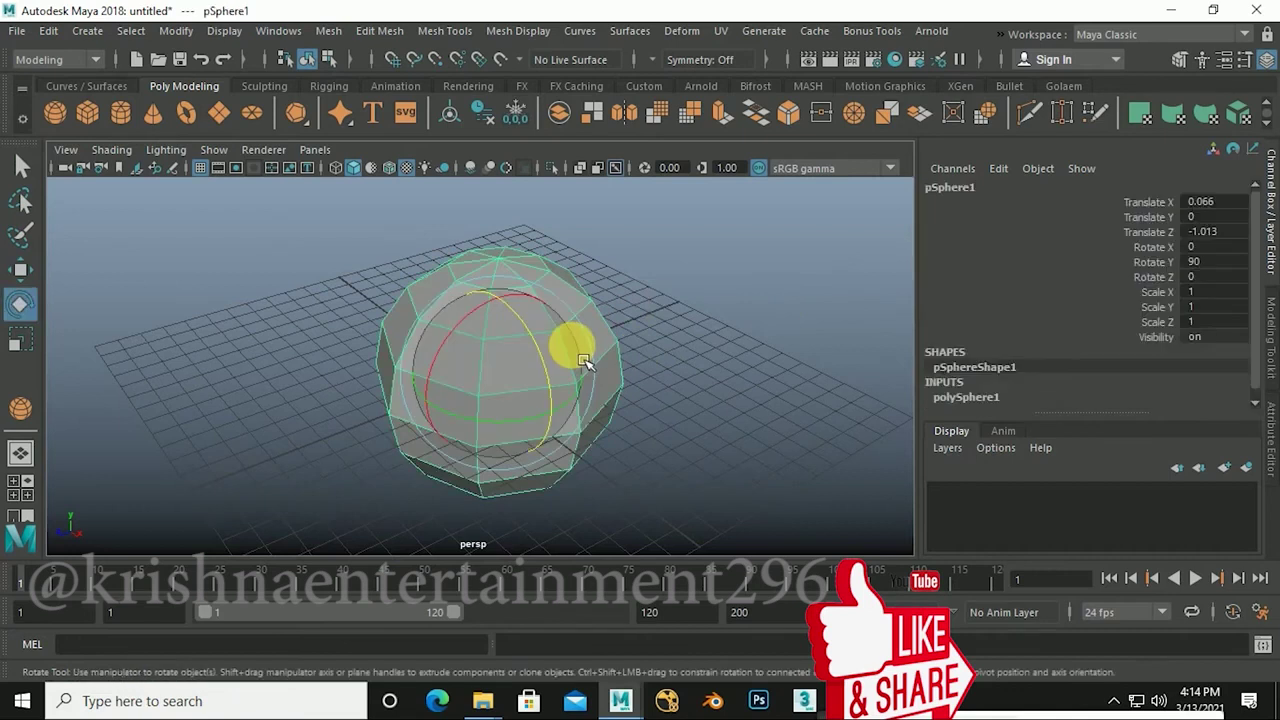
key(ctrl+z)
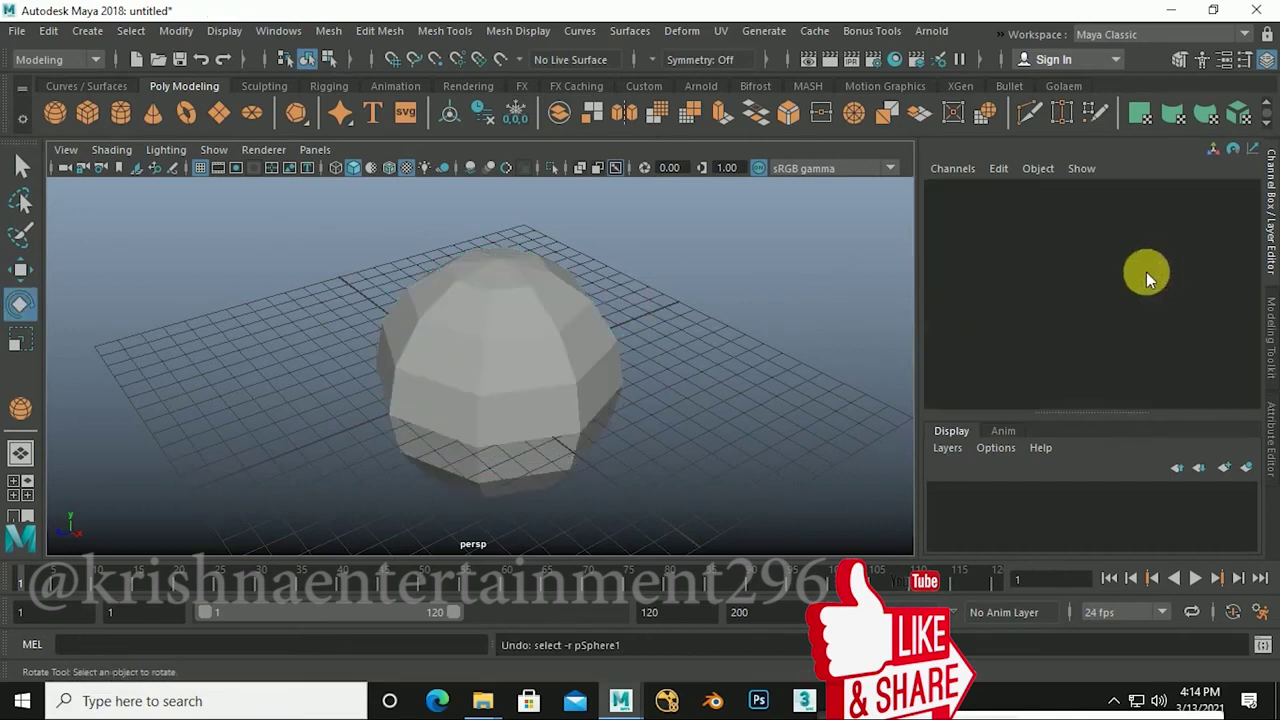
click(585, 335)
key(ctrl+z)
key(ctrl+z)
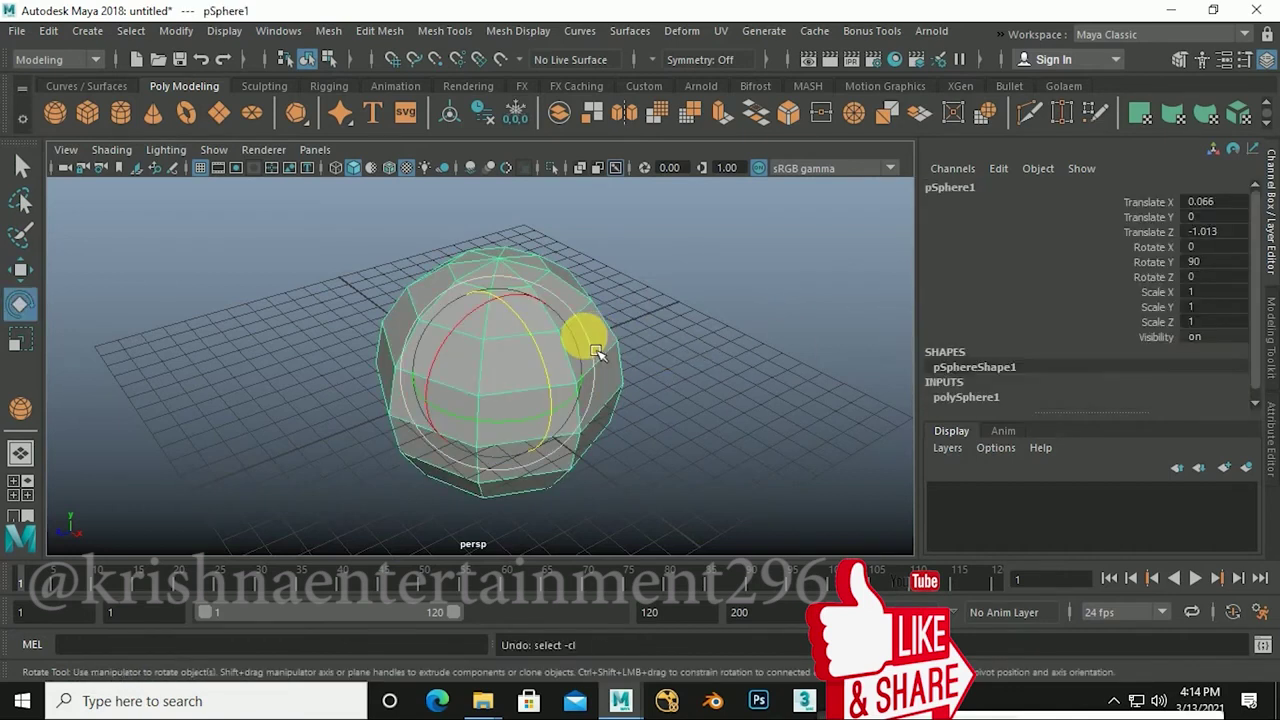
key(ctrl+z)
key(ctrl+z)
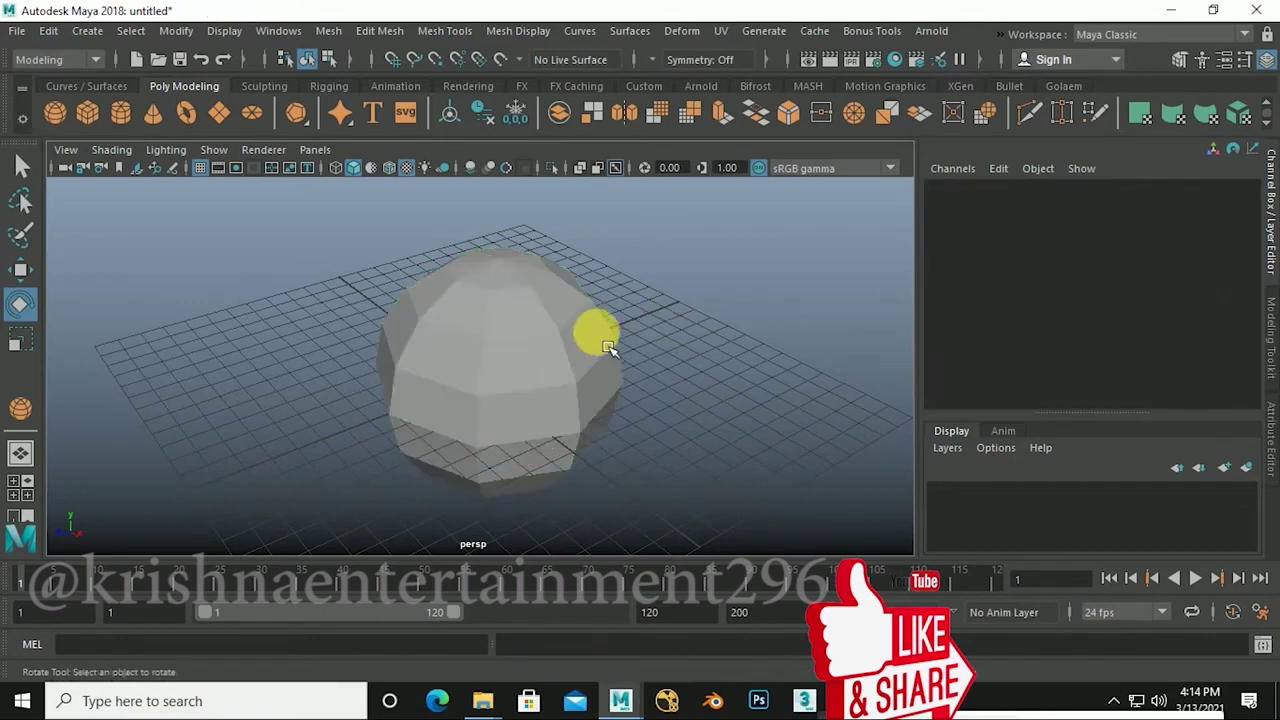
key(ctrl+z)
Step: Set the sphere's Rotate Z to 90 in the Channel Box, laying it on its side
drag(548, 353, 552, 377)
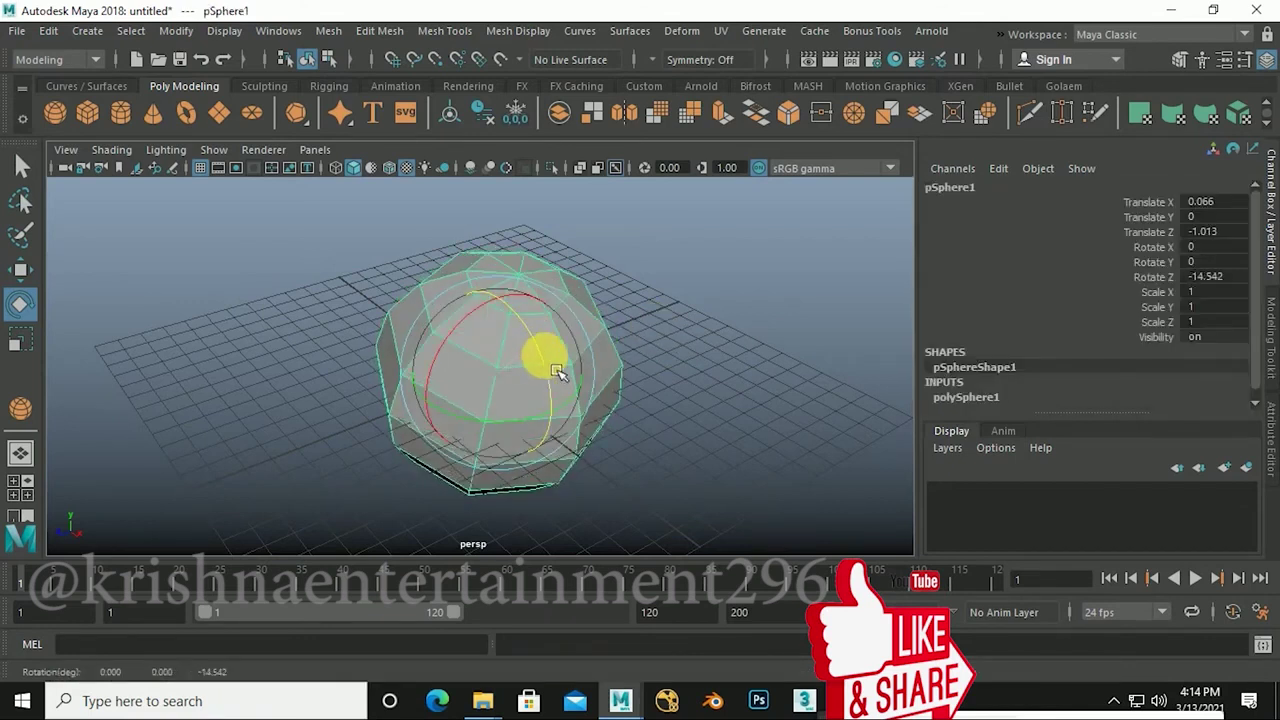
key(ctrl+z)
double_click(1225, 279)
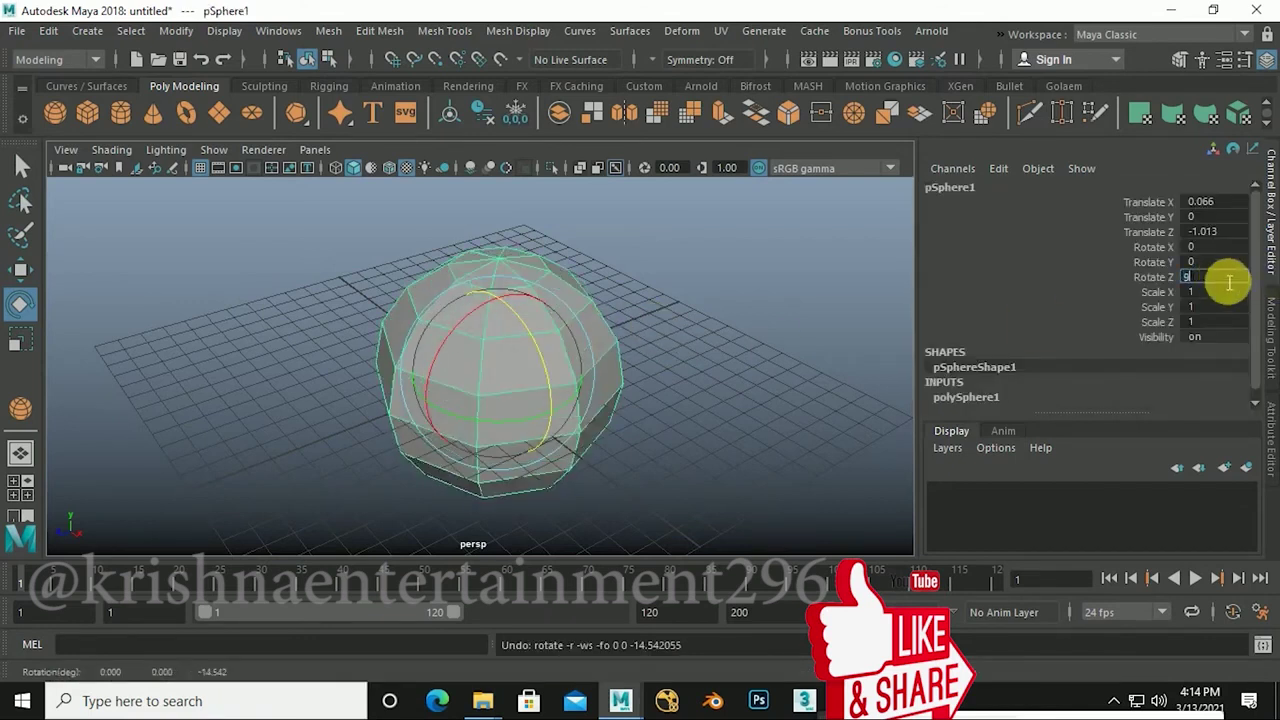
text(0)
key(Return)
click(700, 350)
click(586, 400)
mouse_move(624, 435)
alt+mouse_down()
mouse_move(700, 494)
mouse_move(720, 466)
mouse_move(666, 429)
mouse_move(697, 445)
alt+mouse_up()
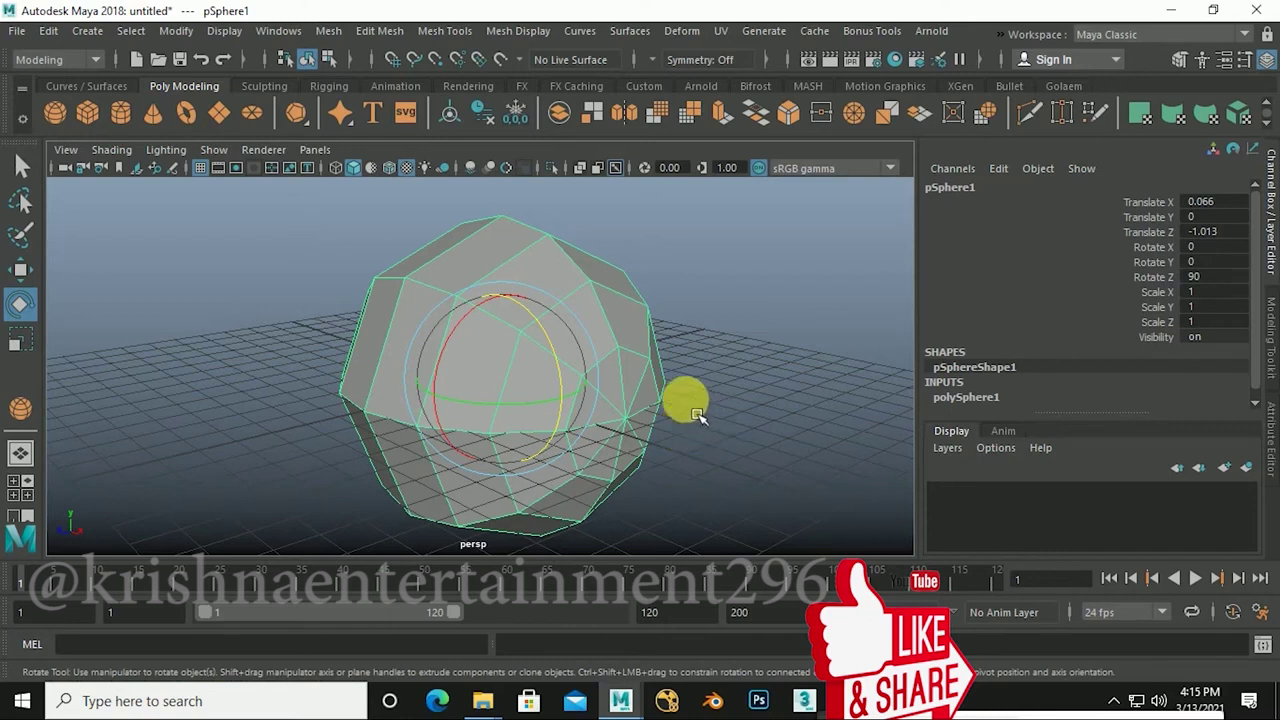
scroll(707, 416, down, 2)
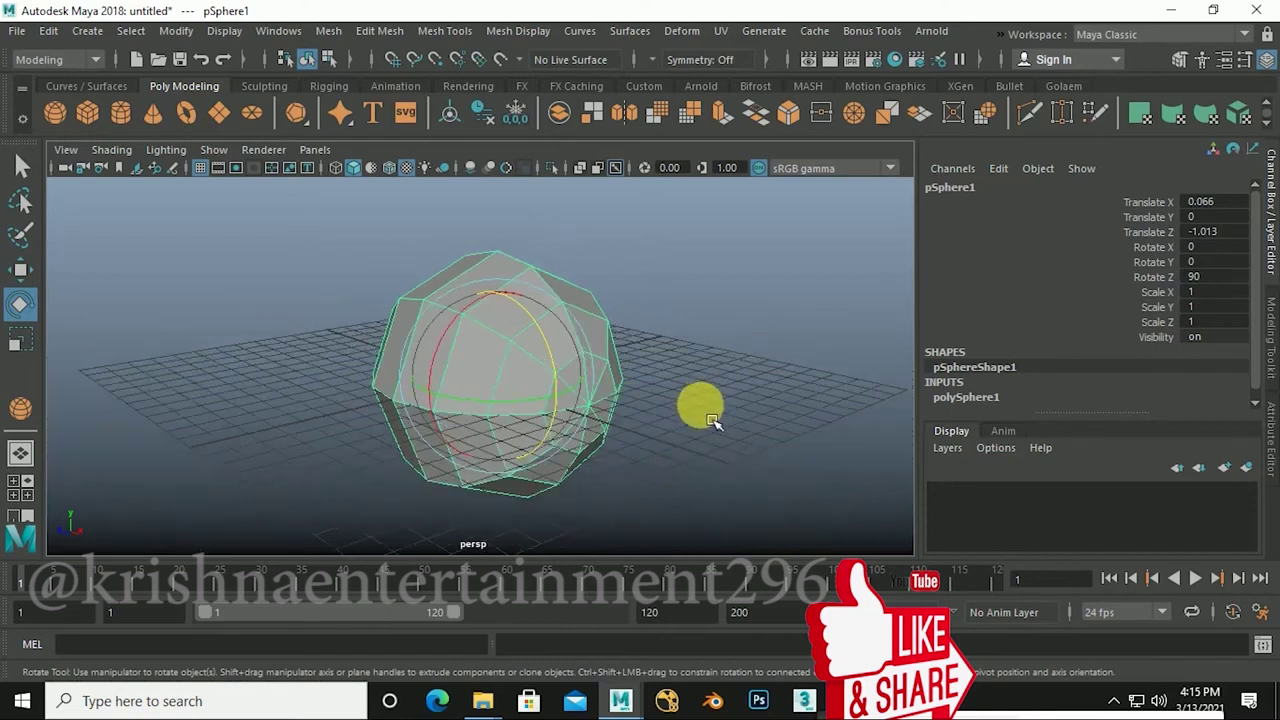
mouse_move(727, 425)
alt+mouse_down()
mouse_move(514, 423)
mouse_move(807, 440)
mouse_move(626, 450)
alt+mouse_up()
alt+drag(746, 444, 570, 438)
mouse_move(779, 399)
alt+mouse_down()
mouse_move(634, 457)
mouse_move(451, 391)
mouse_move(680, 371)
mouse_move(800, 422)
mouse_move(508, 437)
mouse_move(629, 437)
mouse_move(674, 434)
mouse_move(494, 428)
alt+mouse_up()
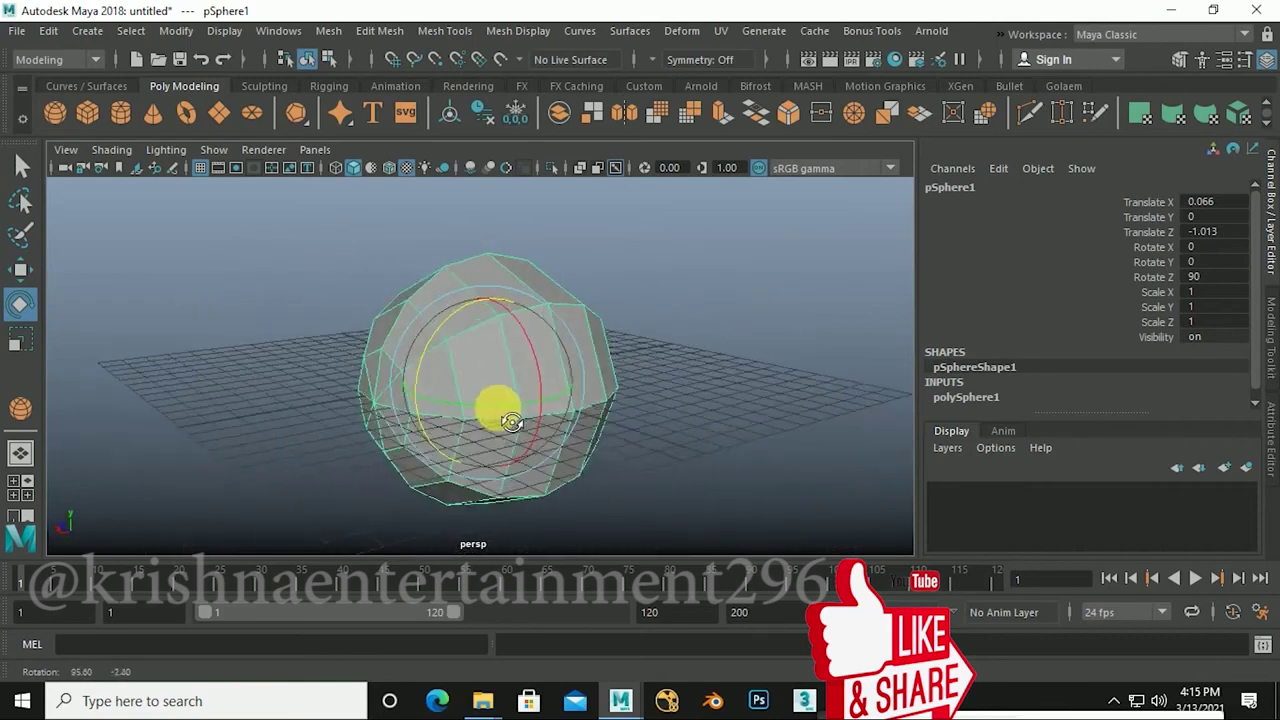
alt+drag(806, 442, 557, 444)
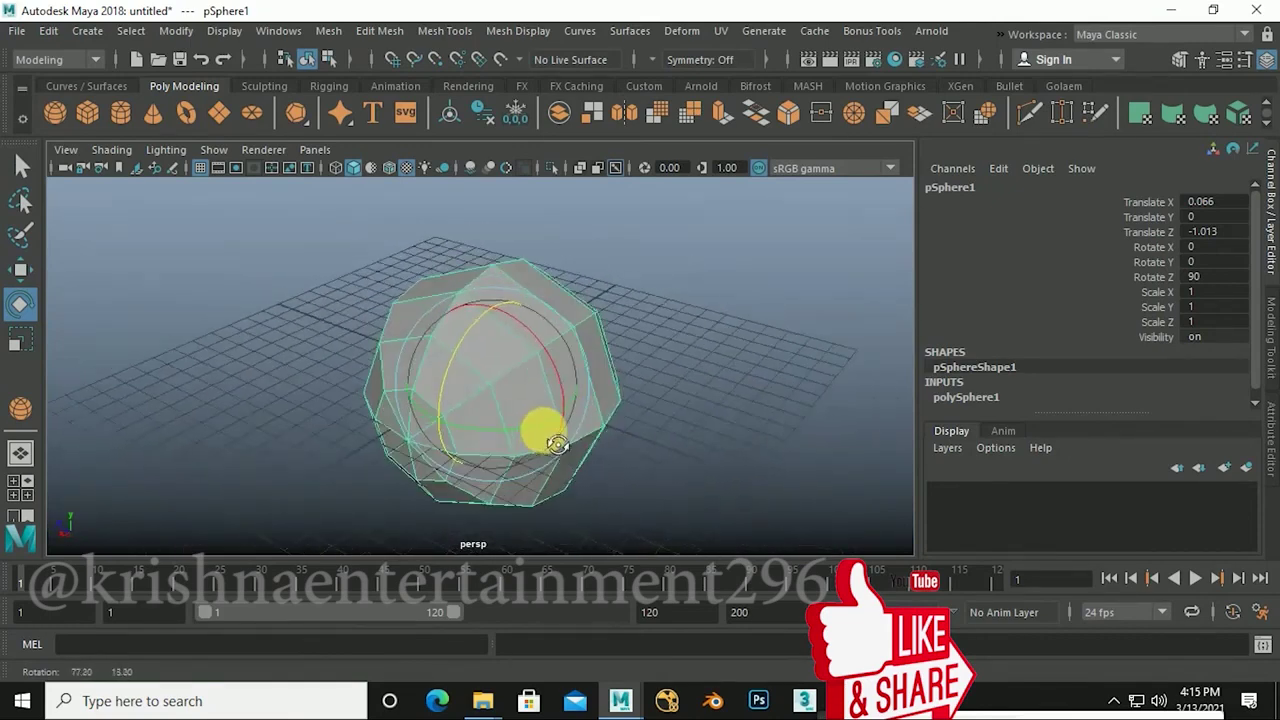
mouse_move(842, 426)
alt+mouse_down()
mouse_move(491, 443)
mouse_move(457, 424)
alt+mouse_up()
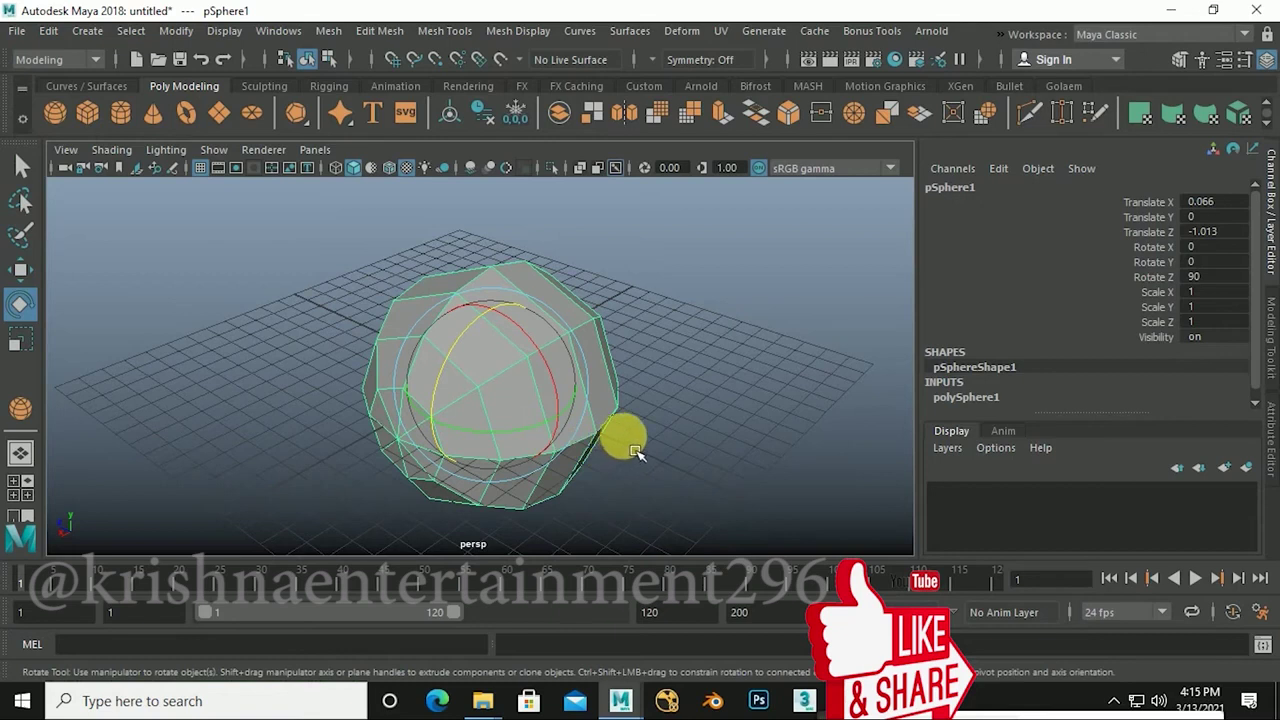
mouse_move(637, 449)
alt+middle_down()
mouse_move(534, 449)
mouse_move(603, 371)
mouse_move(786, 423)
mouse_move(491, 403)
mouse_move(757, 428)
mouse_move(429, 417)
mouse_move(709, 437)
mouse_move(662, 393)
mouse_move(508, 443)
mouse_move(729, 400)
mouse_move(514, 429)
mouse_move(750, 427)
mouse_move(477, 443)
mouse_move(729, 380)
mouse_move(551, 443)
mouse_move(744, 453)
mouse_move(729, 429)
mouse_move(443, 409)
mouse_move(726, 429)
mouse_move(773, 449)
mouse_move(509, 449)
mouse_move(751, 434)
mouse_move(563, 449)
mouse_move(673, 425)
mouse_move(709, 434)
mouse_move(700, 418)
mouse_move(527, 430)
mouse_move(704, 441)
alt+middle_up()
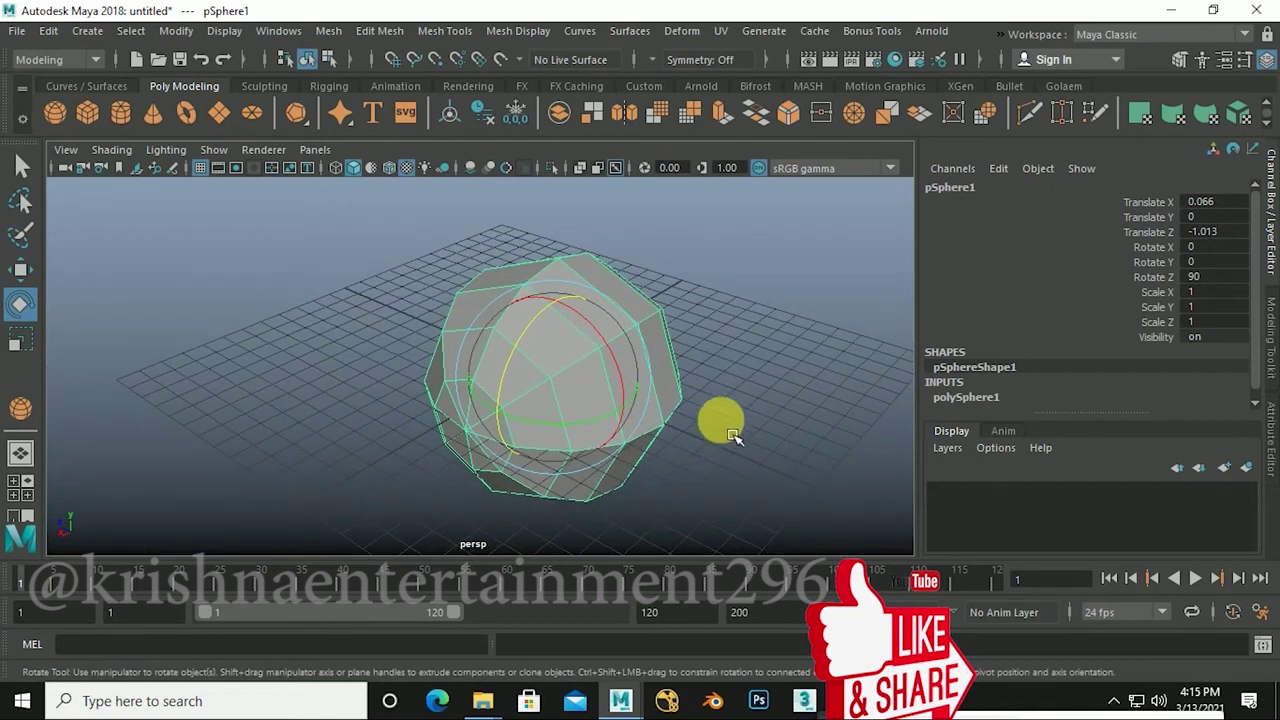
scroll(731, 440, up, 3)
scroll(731, 440, down, 5)
scroll(731, 440, up, 4)
scroll(731, 444, down, 2)
scroll(731, 444, up, 3)
scroll(730, 444, down, 4)
scroll(729, 445, up, 5)
scroll(727, 445, down, 2)
scroll(727, 445, up, 4)
scroll(727, 445, down, 3)
scroll(727, 445, up, 2)
scroll(727, 445, down, 3)
scroll(724, 448, up, 2)
scroll(722, 450, down, 3)
mouse_move(712, 447)
alt+mouse_down()
mouse_move(654, 414)
mouse_move(665, 435)
mouse_move(654, 431)
mouse_move(680, 440)
alt+mouse_up()
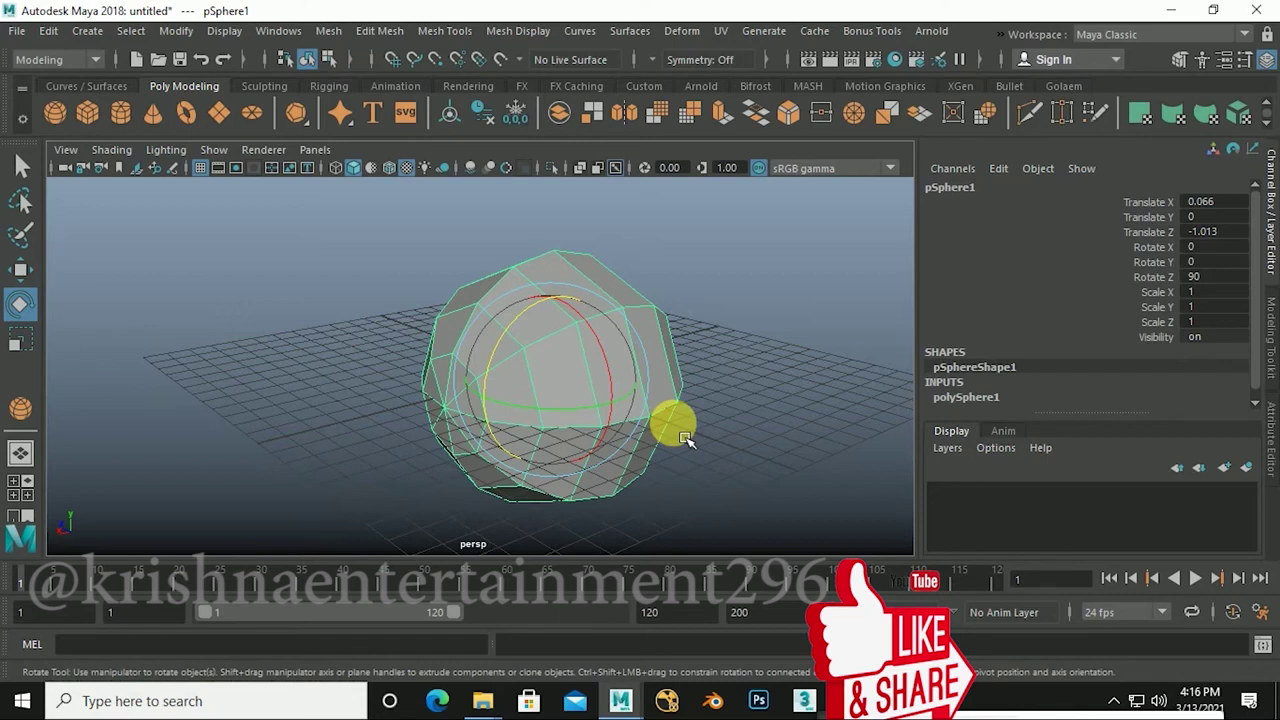
alt+right_drag(722, 428, 726, 426)
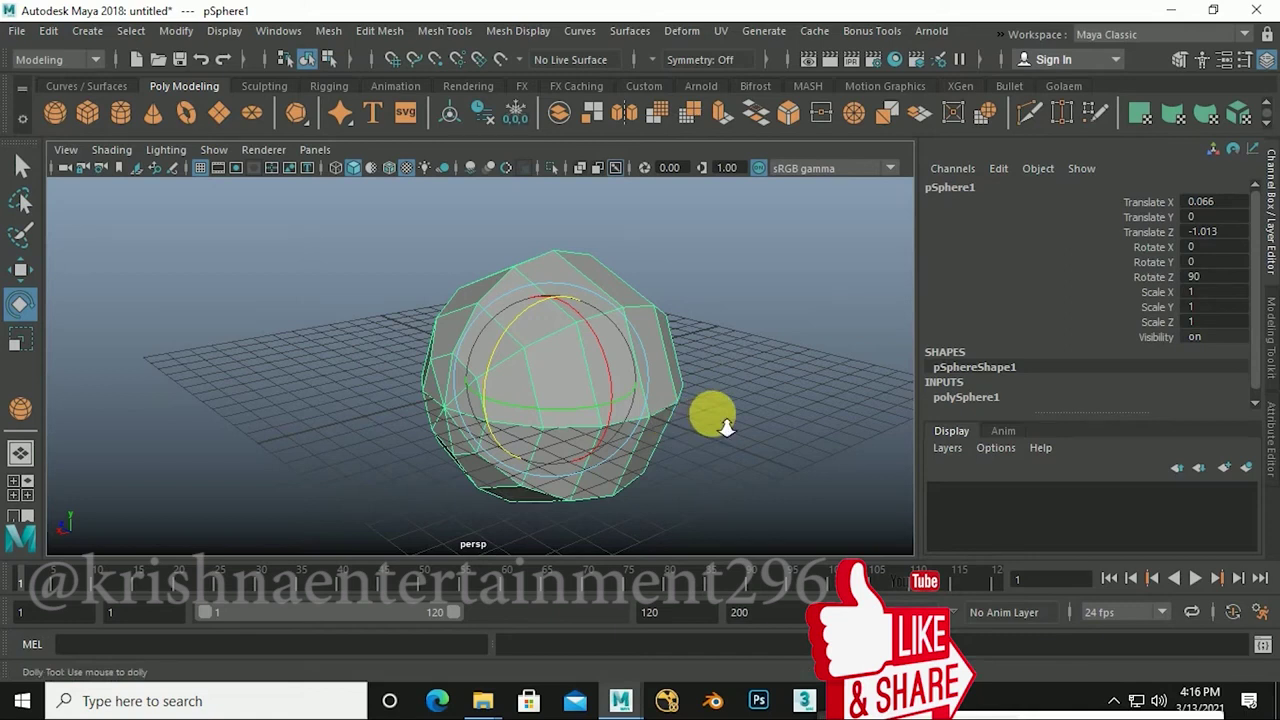
mouse_move(726, 426)
alt+right_down()
mouse_move(714, 423)
mouse_move(728, 451)
mouse_move(735, 292)
mouse_move(734, 443)
mouse_move(728, 306)
mouse_move(763, 440)
mouse_move(789, 126)
mouse_move(780, 449)
mouse_move(790, 440)
mouse_move(740, 271)
mouse_move(766, 429)
mouse_move(731, 289)
mouse_move(765, 482)
mouse_move(737, 277)
mouse_move(749, 451)
mouse_move(743, 323)
mouse_move(753, 410)
alt+right_up()
mouse_move(731, 296)
alt+right_down()
mouse_move(749, 480)
mouse_move(731, 366)
mouse_move(749, 449)
mouse_move(766, 465)
mouse_move(734, 357)
mouse_move(749, 491)
mouse_move(732, 368)
alt+right_up()
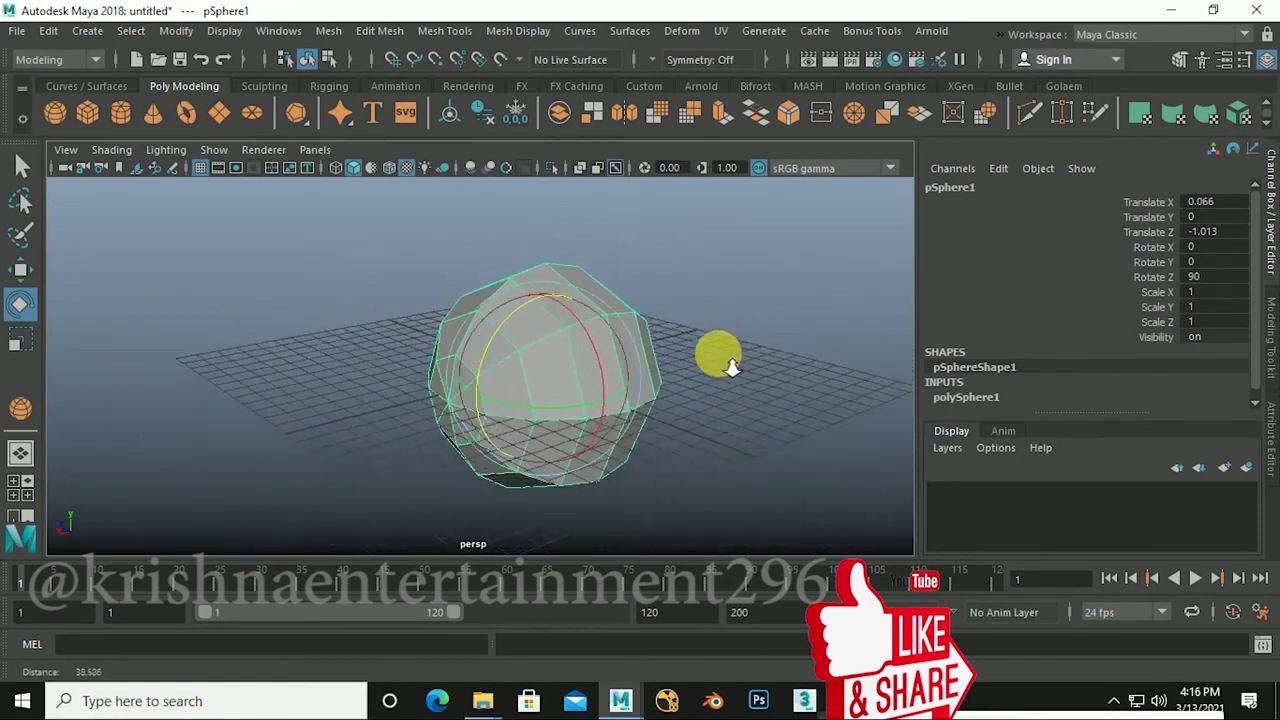
alt+right_drag(735, 425, 737, 466)
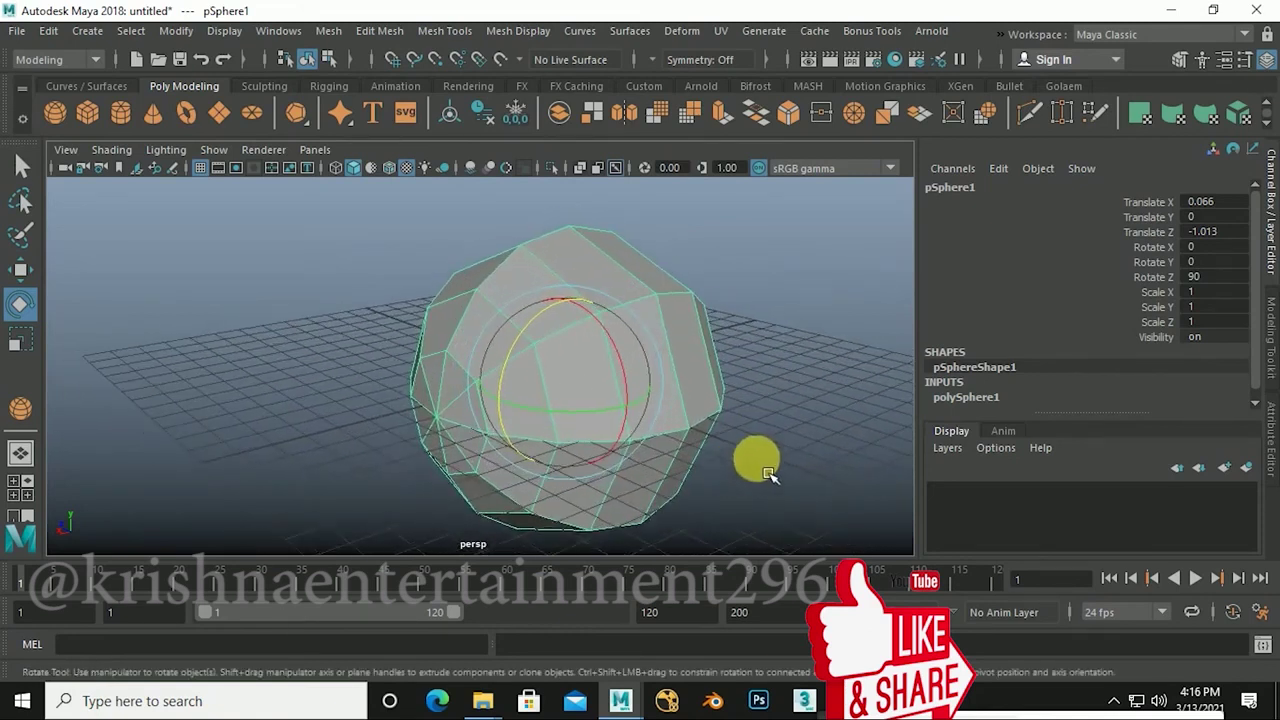
mouse_move(712, 423)
alt+mouse_down()
mouse_move(674, 457)
mouse_move(634, 457)
mouse_move(728, 457)
mouse_move(713, 466)
alt+mouse_up()
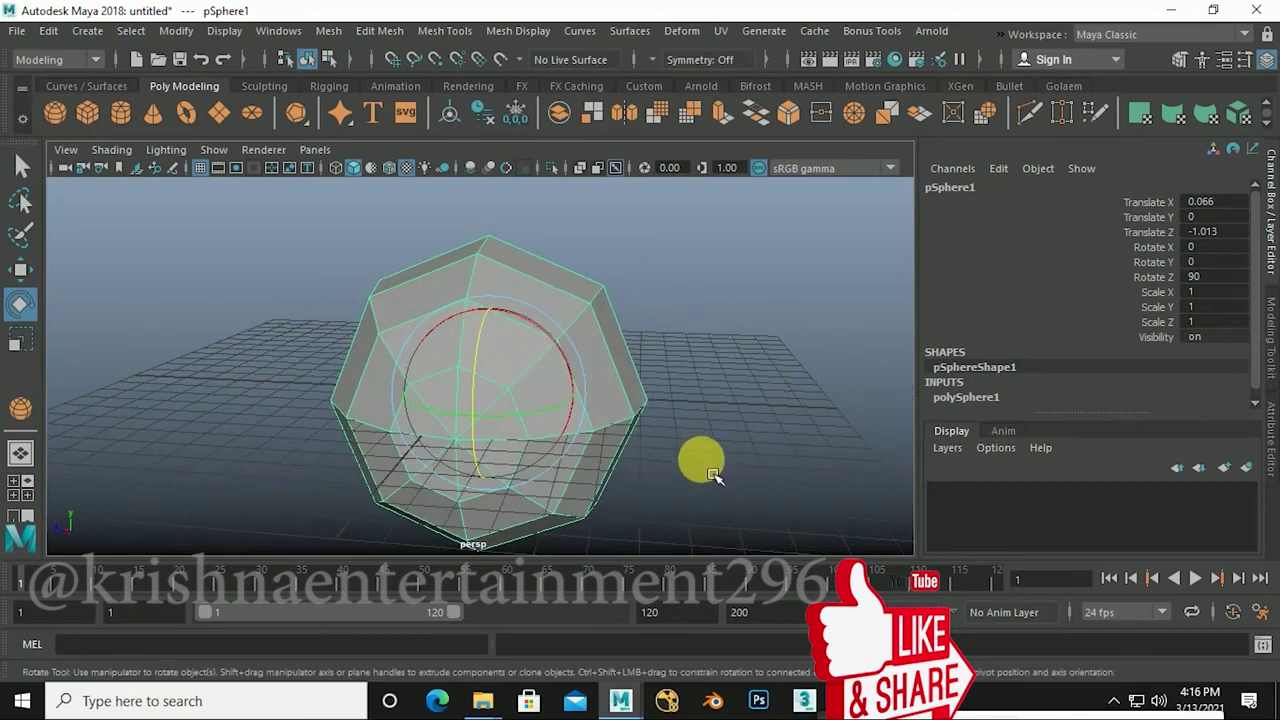
mouse_move(712, 472)
alt+mouse_down()
mouse_move(728, 472)
mouse_move(598, 466)
mouse_move(624, 472)
alt+mouse_up()
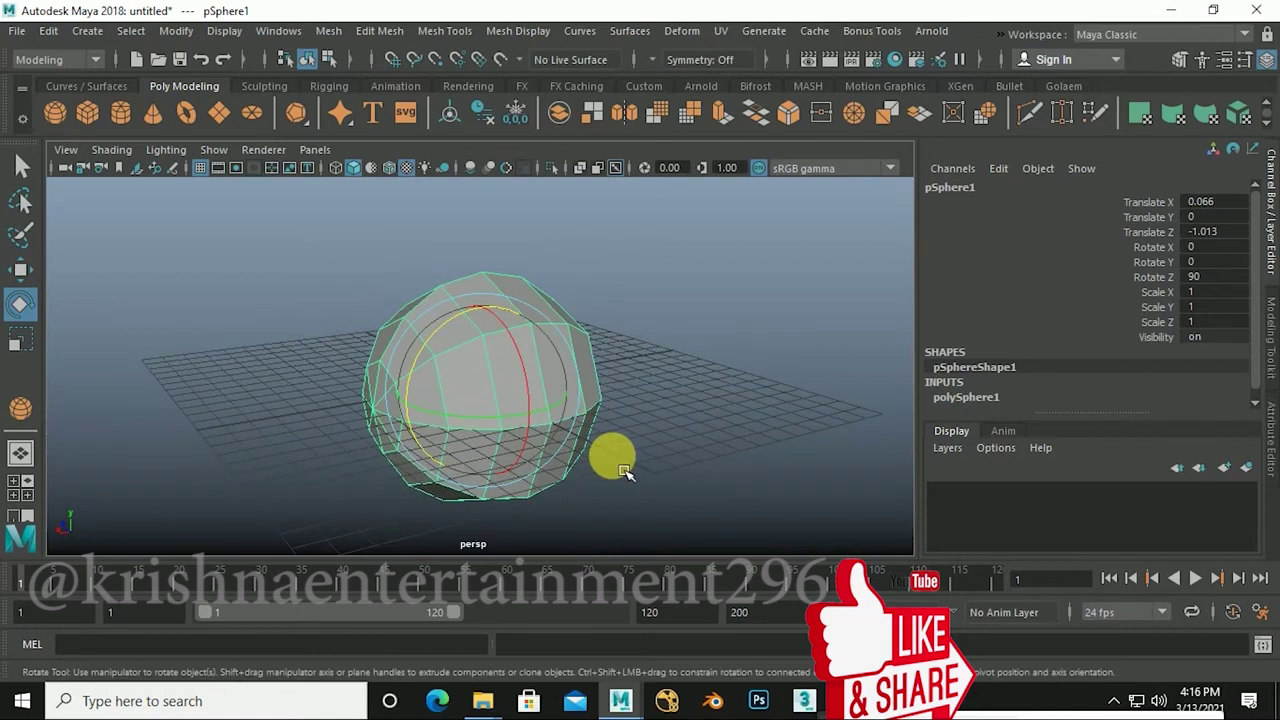
Step: Test the Scale tool's Y, Z and X axis handles, undoing each stretch
key(r)
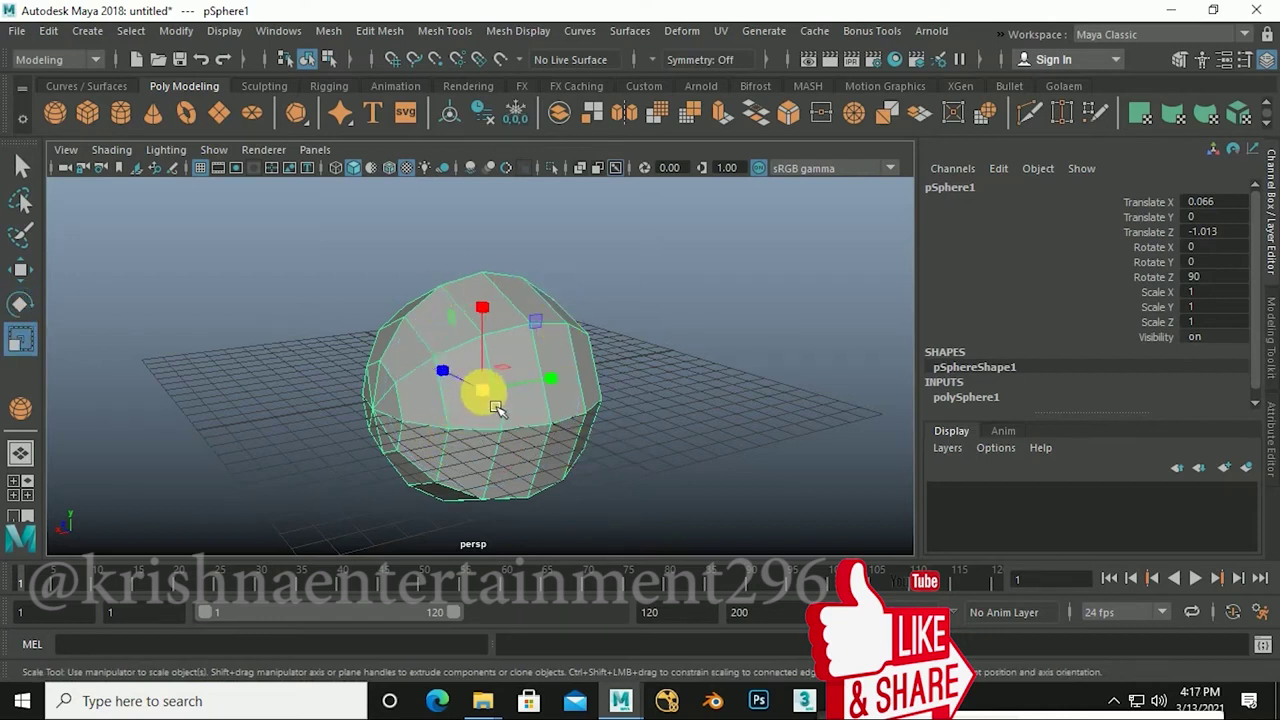
key(w)
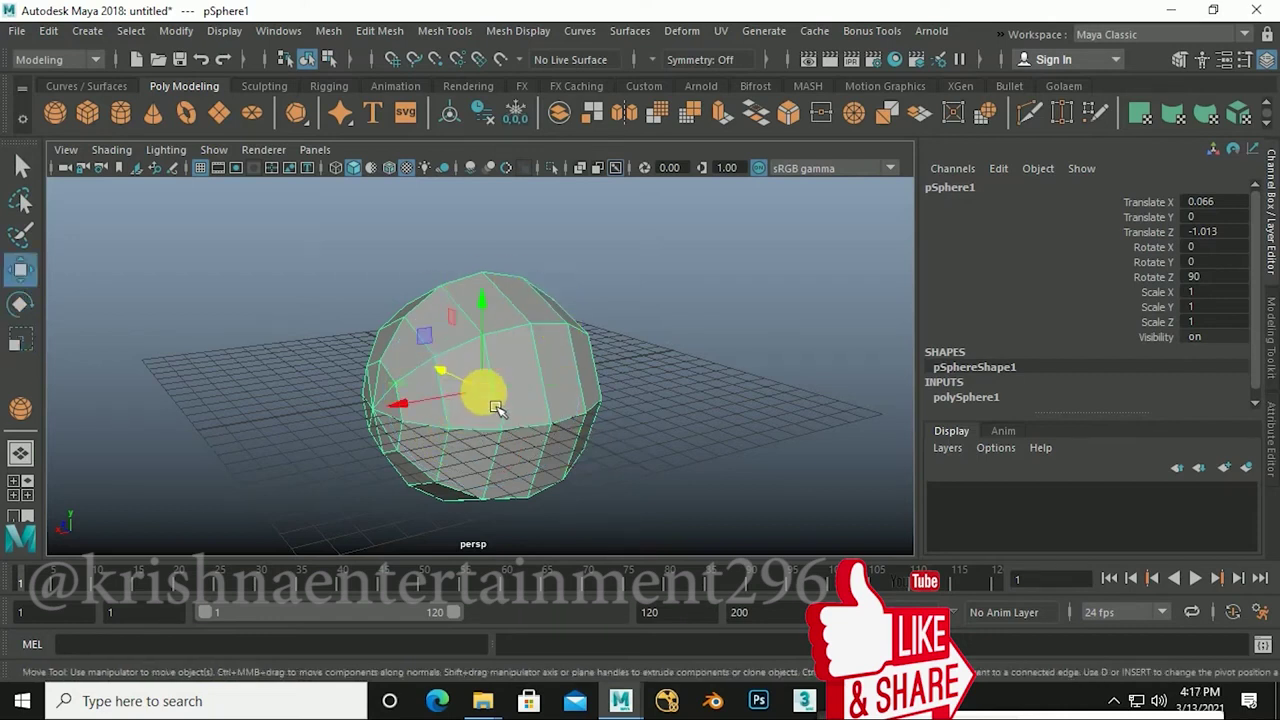
key(r)
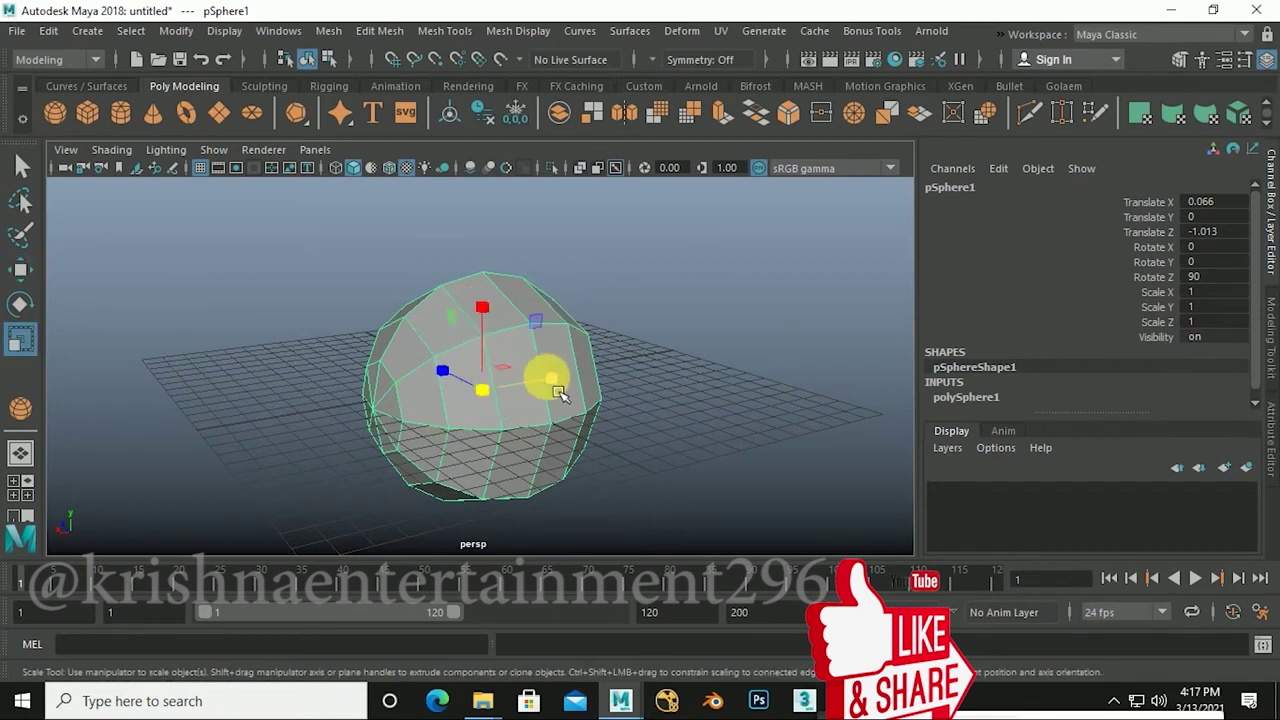
mouse_move(508, 391)
alt+mouse_down()
mouse_move(480, 428)
mouse_move(547, 440)
alt+mouse_up()
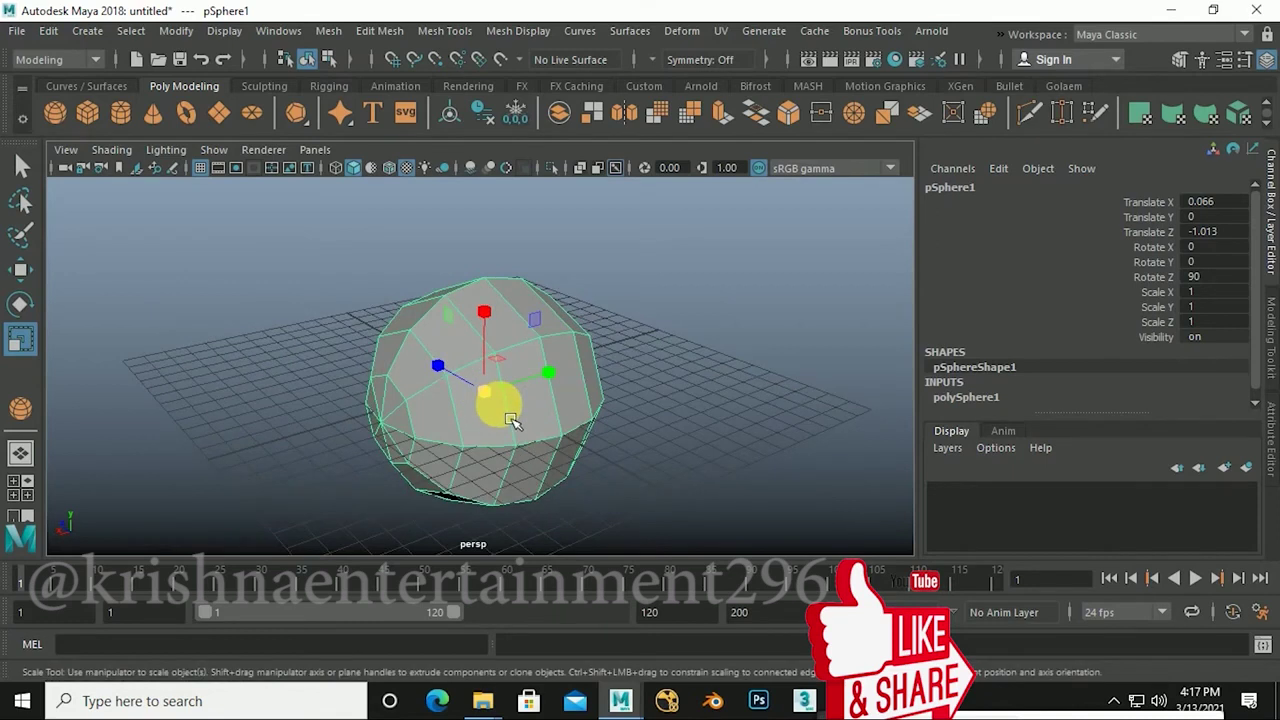
mouse_move(563, 390)
middle_down()
mouse_move(563, 403)
mouse_move(660, 365)
mouse_move(580, 389)
mouse_move(540, 430)
mouse_move(663, 371)
mouse_move(571, 423)
middle_up()
key(ctrl+z)
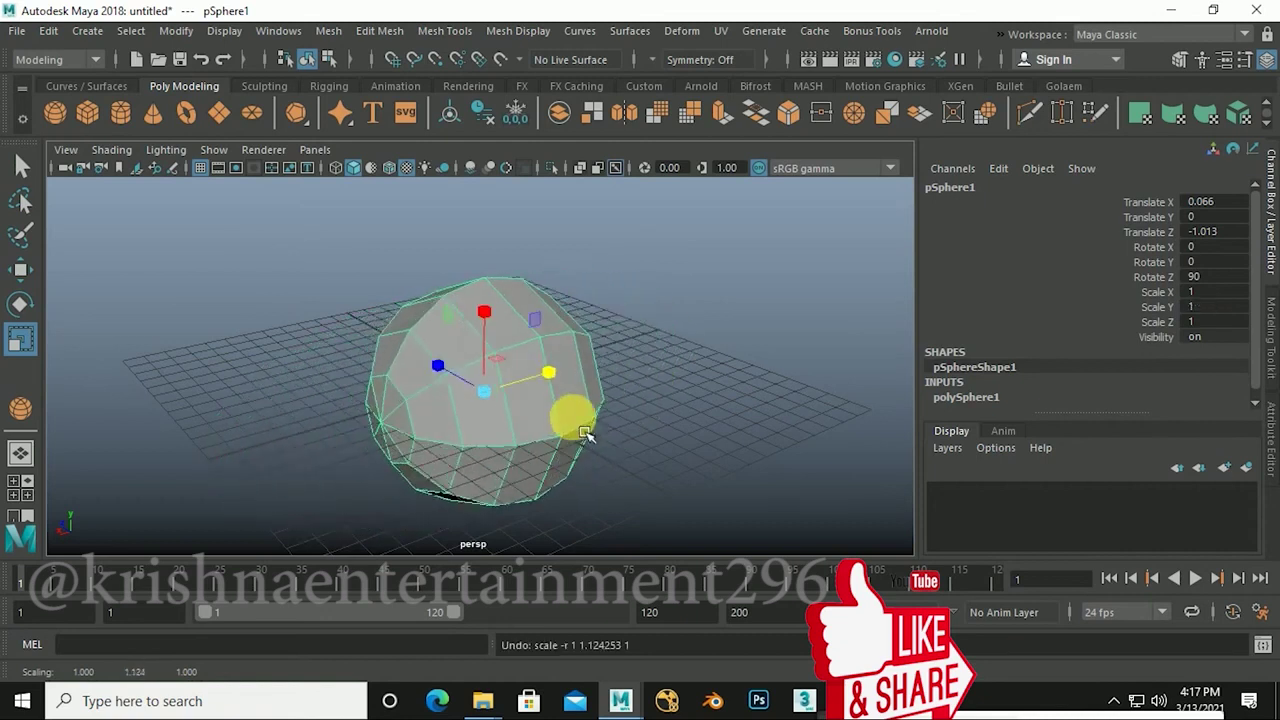
alt+drag(585, 435, 475, 430)
mouse_move(436, 386)
middle_down()
mouse_move(343, 337)
mouse_move(432, 390)
mouse_move(380, 368)
mouse_move(437, 386)
mouse_move(394, 363)
mouse_move(405, 365)
middle_up()
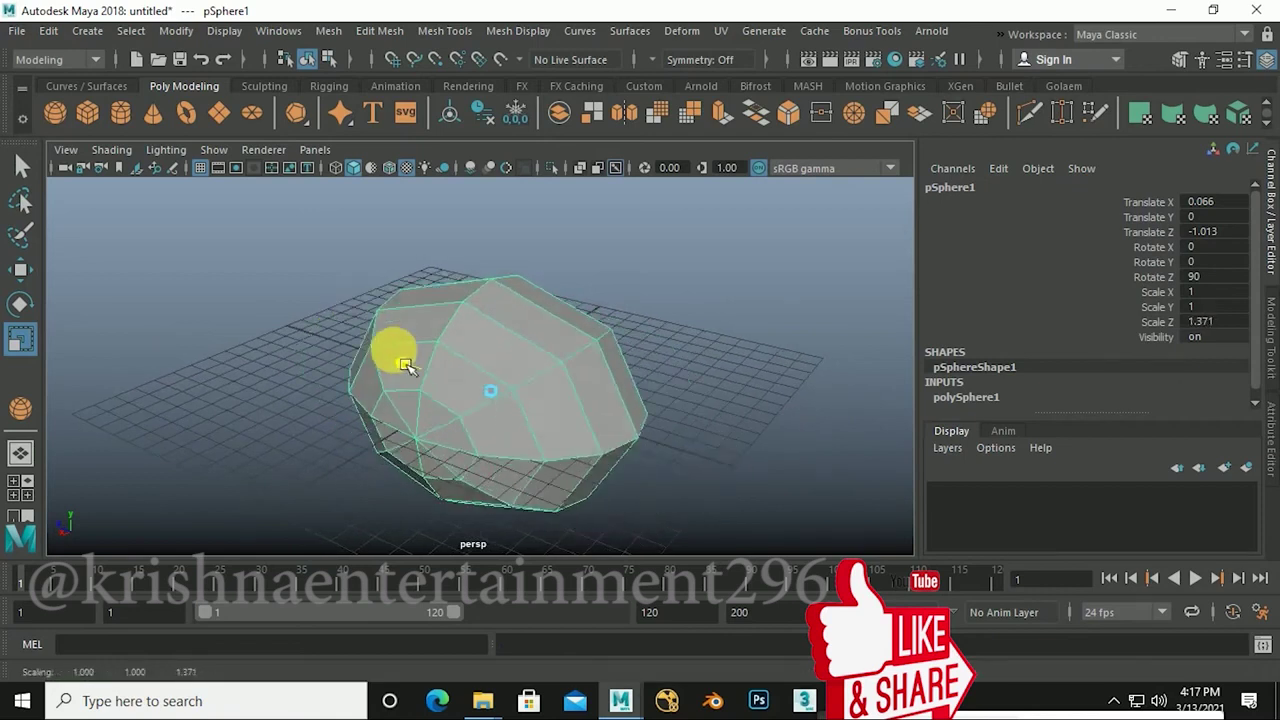
key(ctrl+z)
mouse_move(366, 320)
alt+mouse_down()
mouse_move(491, 391)
mouse_move(493, 345)
alt+mouse_up()
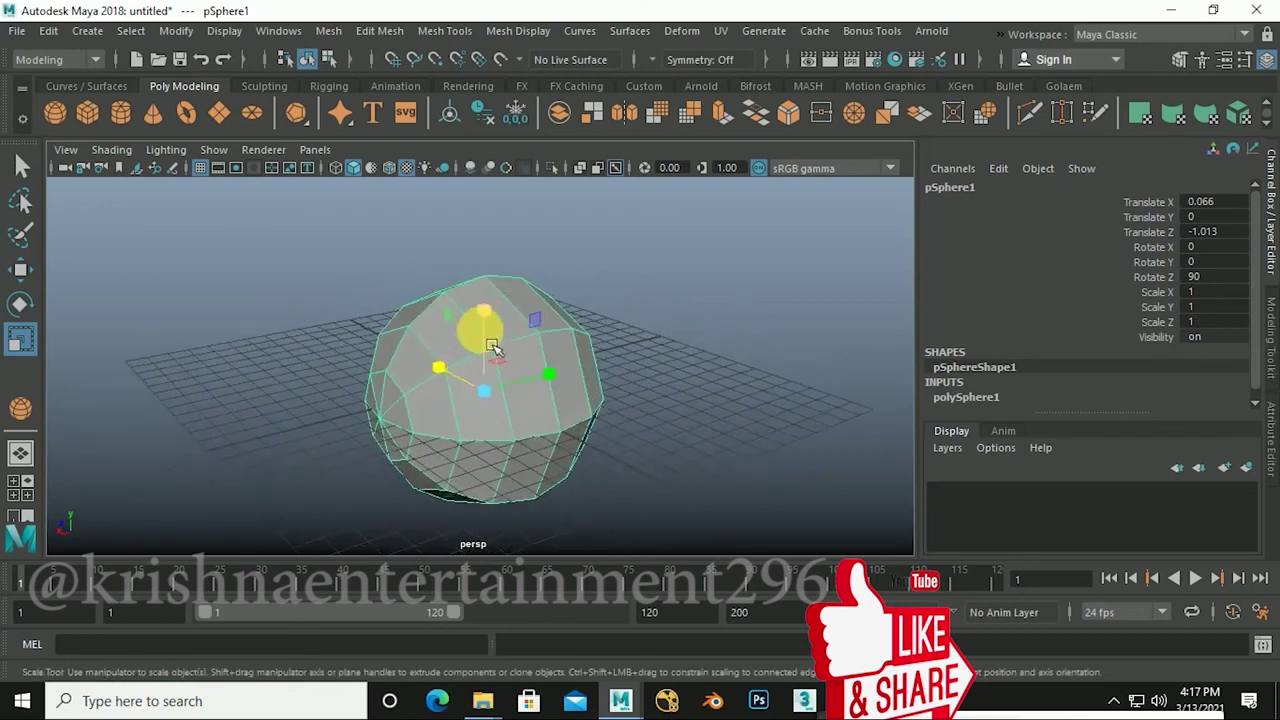
mouse_move(497, 325)
middle_down()
mouse_move(491, 206)
mouse_move(510, 355)
middle_up()
key(ctrl+z)
mouse_move(491, 286)
alt+mouse_down()
mouse_move(528, 428)
mouse_move(463, 334)
alt+mouse_up()
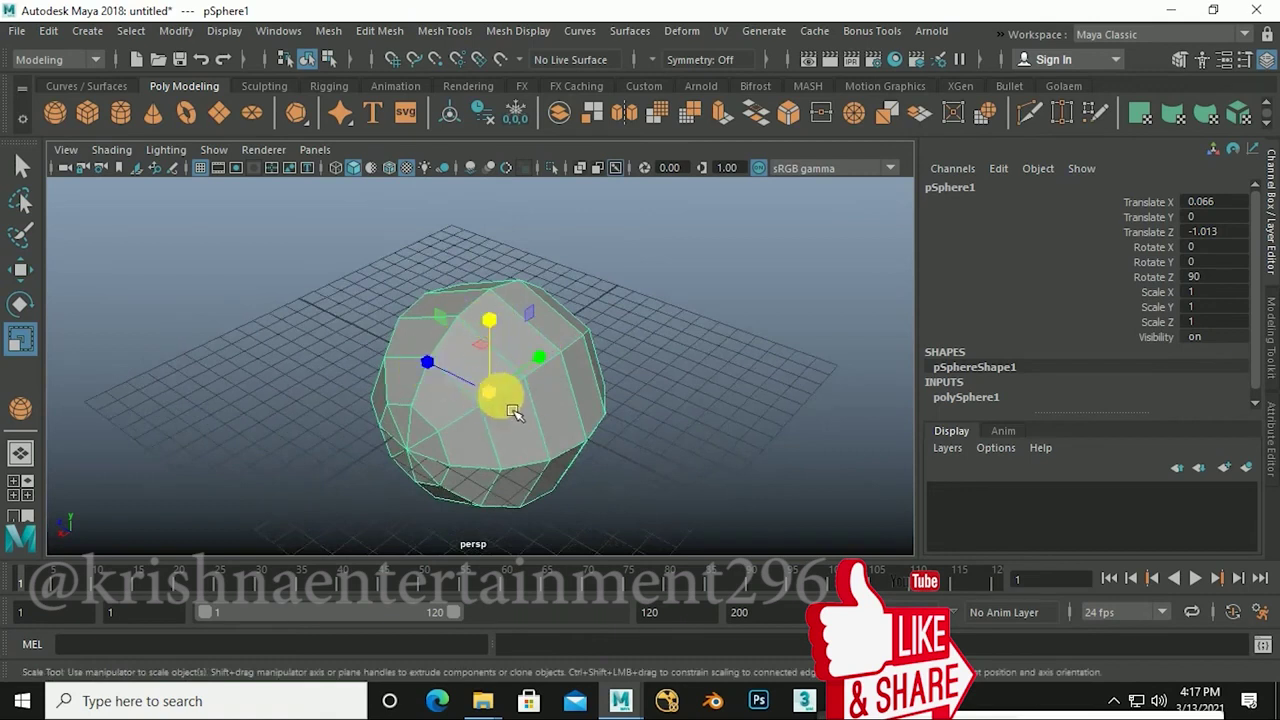
Step: Scale the sphere uniformly to 1.322 on all axes, undoing any extra single-axis stretches
mouse_move(500, 409)
mouse_down()
mouse_move(563, 349)
mouse_move(503, 424)
mouse_move(551, 397)
mouse_move(521, 414)
mouse_move(517, 400)
mouse_move(703, 309)
mouse_move(475, 465)
mouse_move(640, 343)
mouse_move(609, 380)
mouse_move(543, 420)
mouse_move(652, 328)
mouse_move(466, 451)
mouse_move(671, 271)
mouse_move(471, 457)
mouse_move(702, 278)
mouse_move(466, 466)
mouse_move(714, 291)
mouse_move(563, 441)
mouse_move(580, 429)
mouse_move(514, 409)
mouse_move(663, 263)
mouse_move(597, 388)
mouse_move(508, 451)
mouse_up()
mouse_move(646, 423)
alt+mouse_down()
mouse_move(608, 449)
mouse_move(543, 455)
mouse_move(570, 455)
alt+mouse_up()
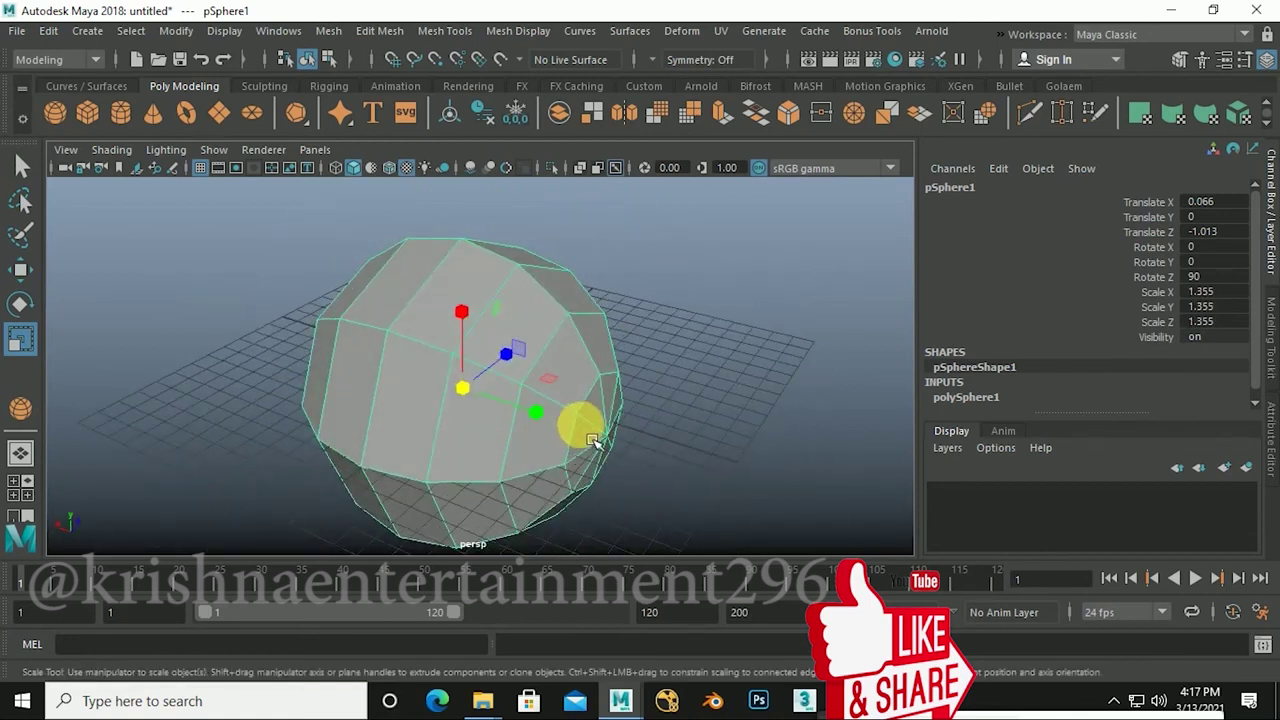
mouse_move(474, 403)
mouse_down()
mouse_move(508, 349)
mouse_move(457, 414)
mouse_move(467, 405)
mouse_up()
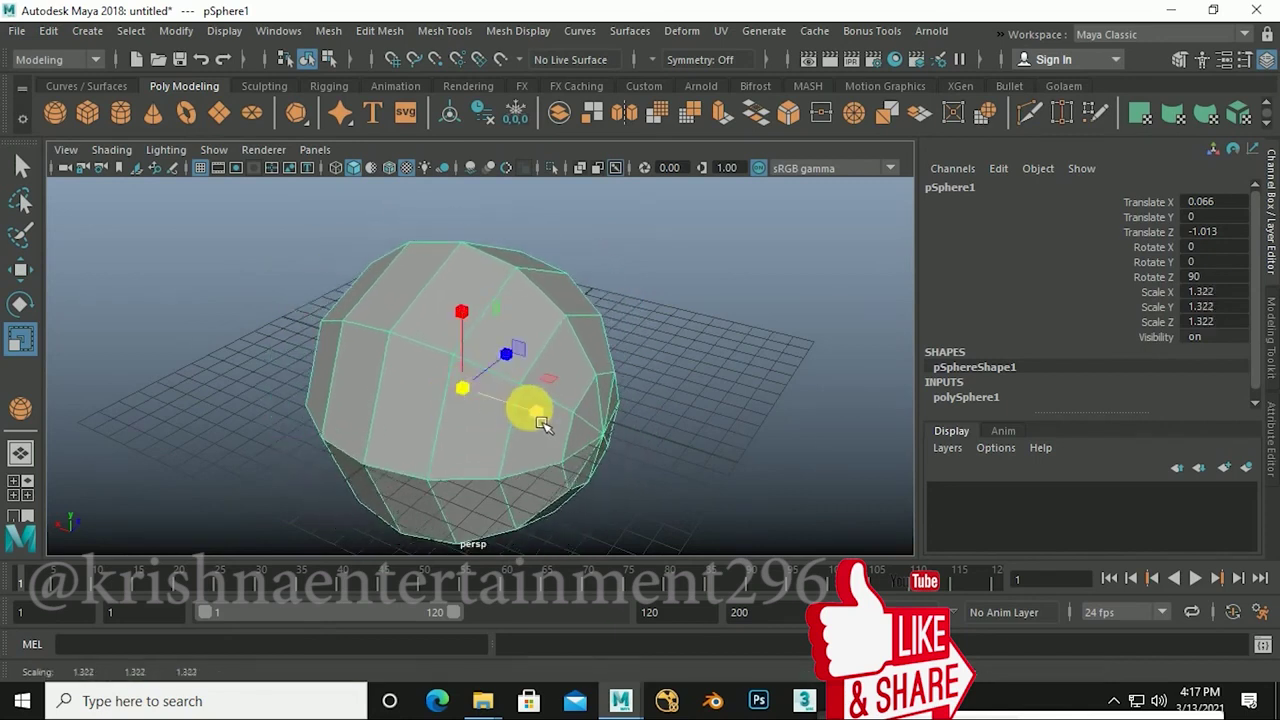
drag(540, 423, 543, 414)
mouse_move(457, 314)
mouse_down()
mouse_move(457, 286)
mouse_move(475, 296)
mouse_up()
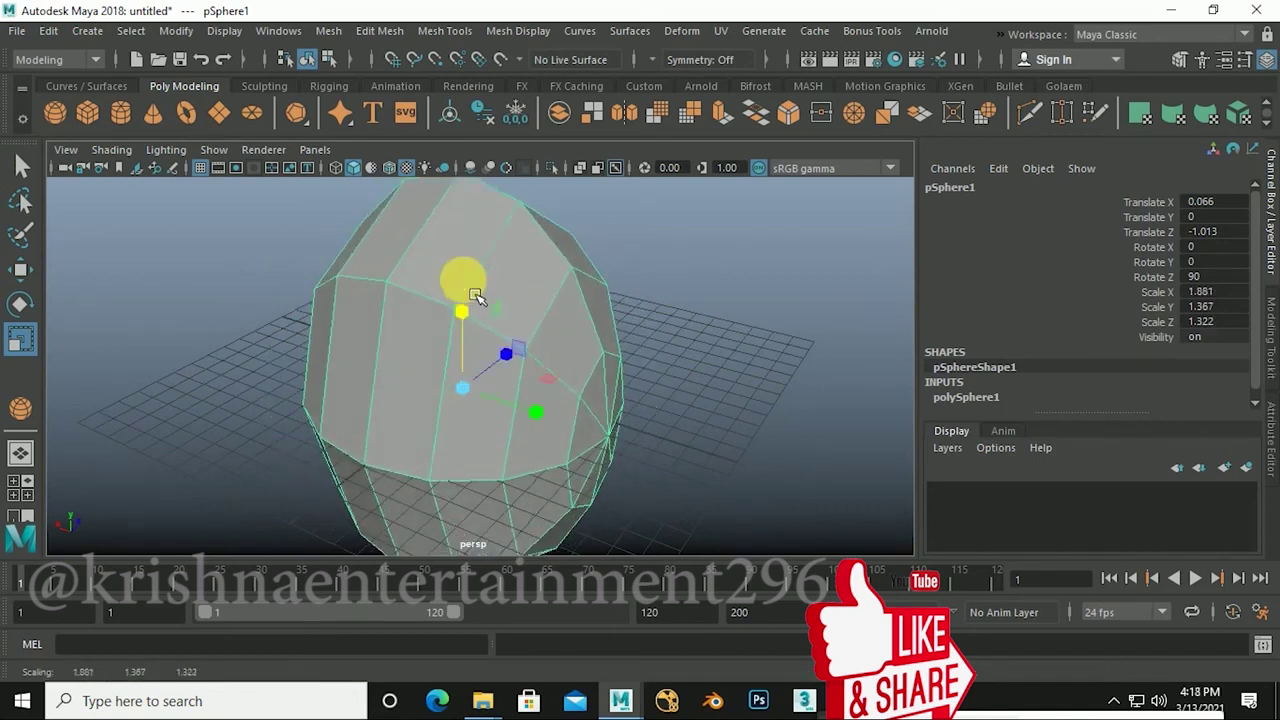
key(ctrl+z)
key(ctrl+z)
drag(507, 352, 532, 337)
key(ctrl+z)
drag(543, 426, 586, 457)
key(ctrl+z)
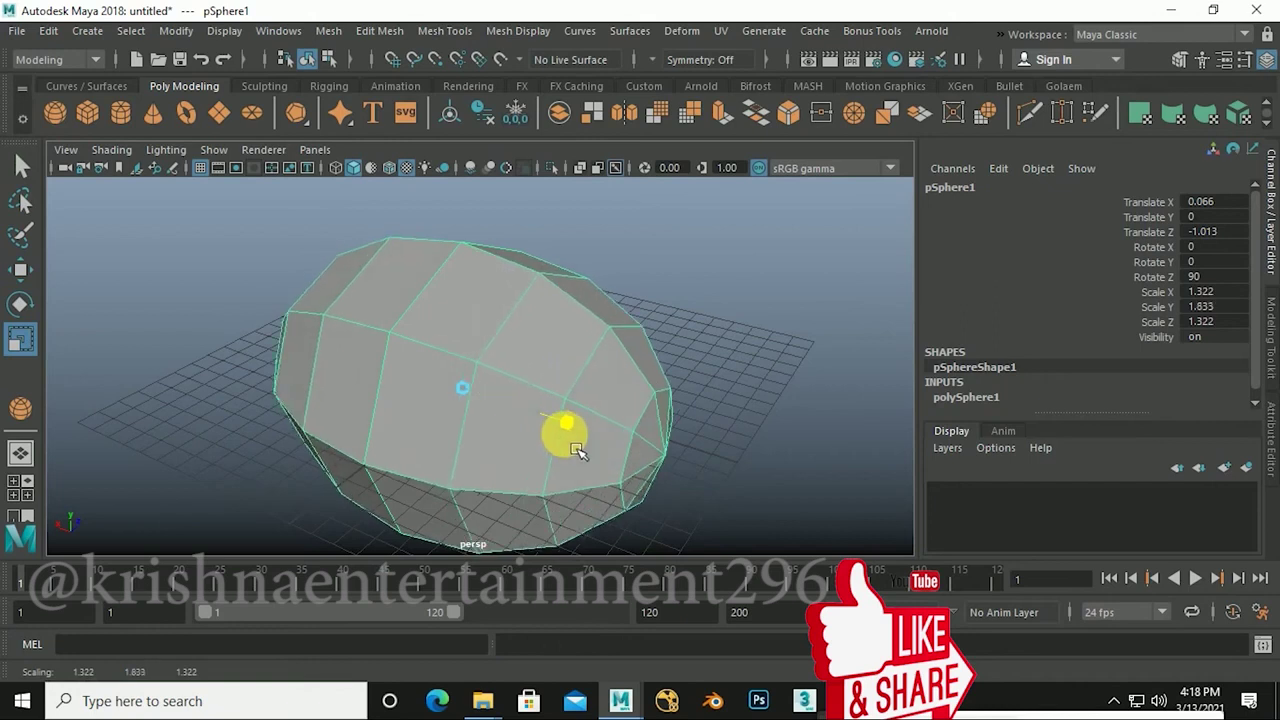
key(ctrl+z)
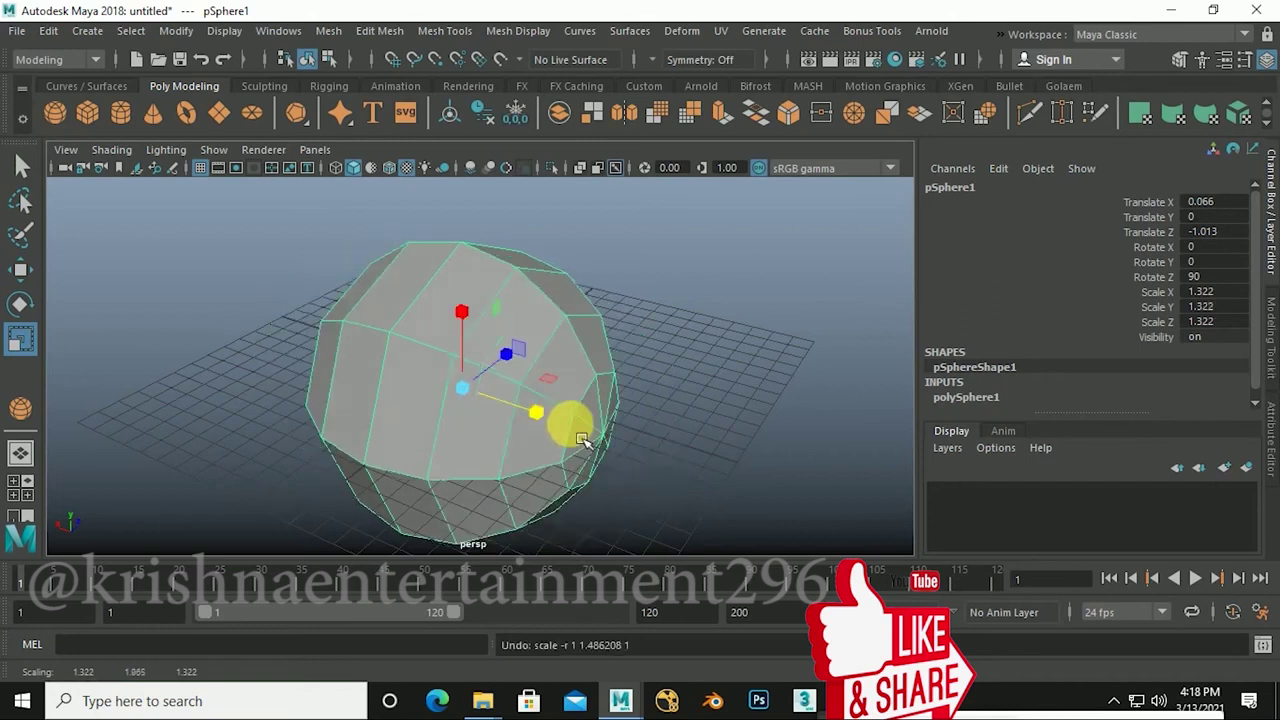
mouse_move(531, 430)
alt+mouse_down()
mouse_move(530, 453)
mouse_move(591, 449)
mouse_move(514, 443)
mouse_move(526, 437)
alt+mouse_up()
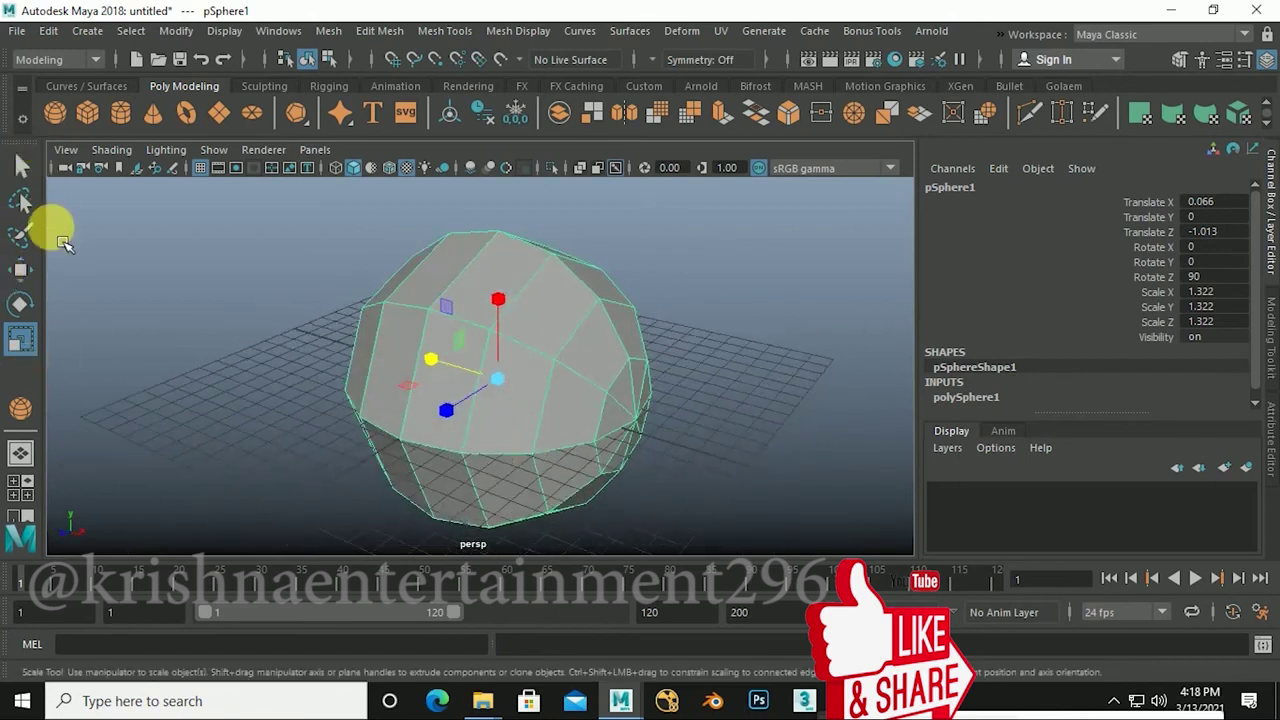
Step: Cycle through the Move, Rotate and Scale tools from the toolbox and with W/E/R shortcuts
click(21, 308)
click(21, 305)
click(21, 340)
click(21, 270)
click(26, 316)
click(22, 342)
click(30, 298)
key(r)
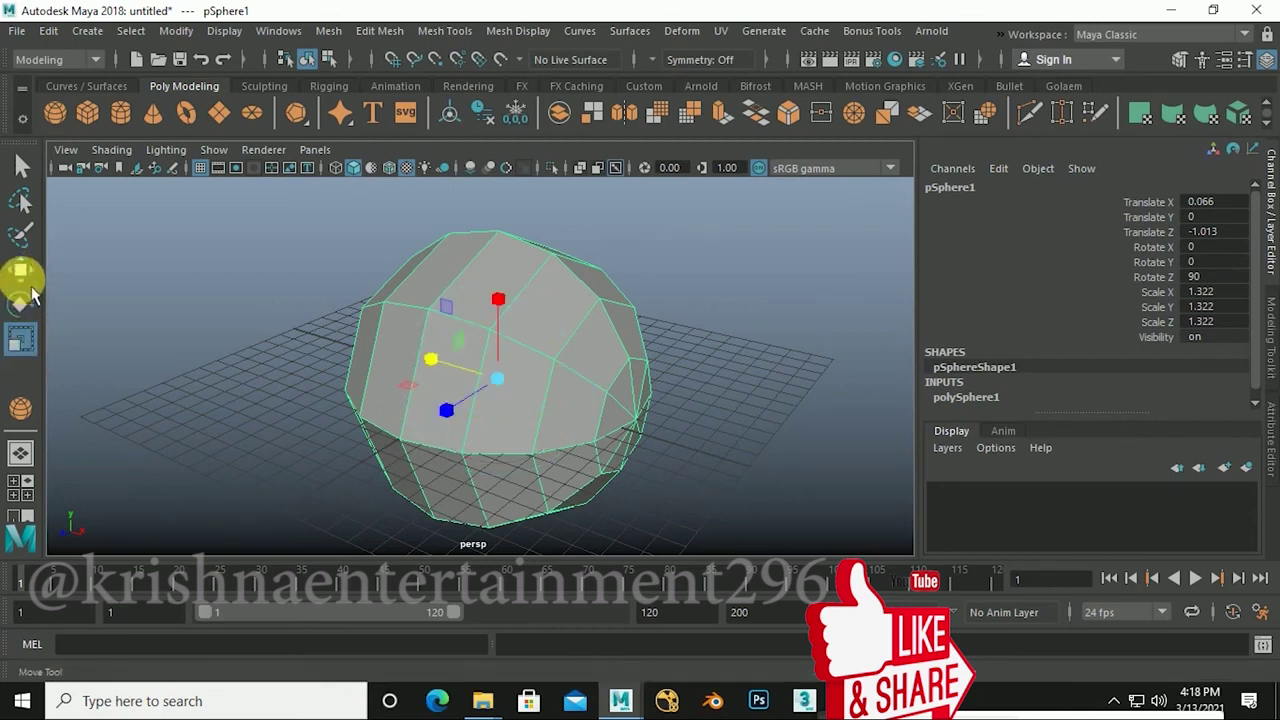
key(w)
key(e)
key(r)
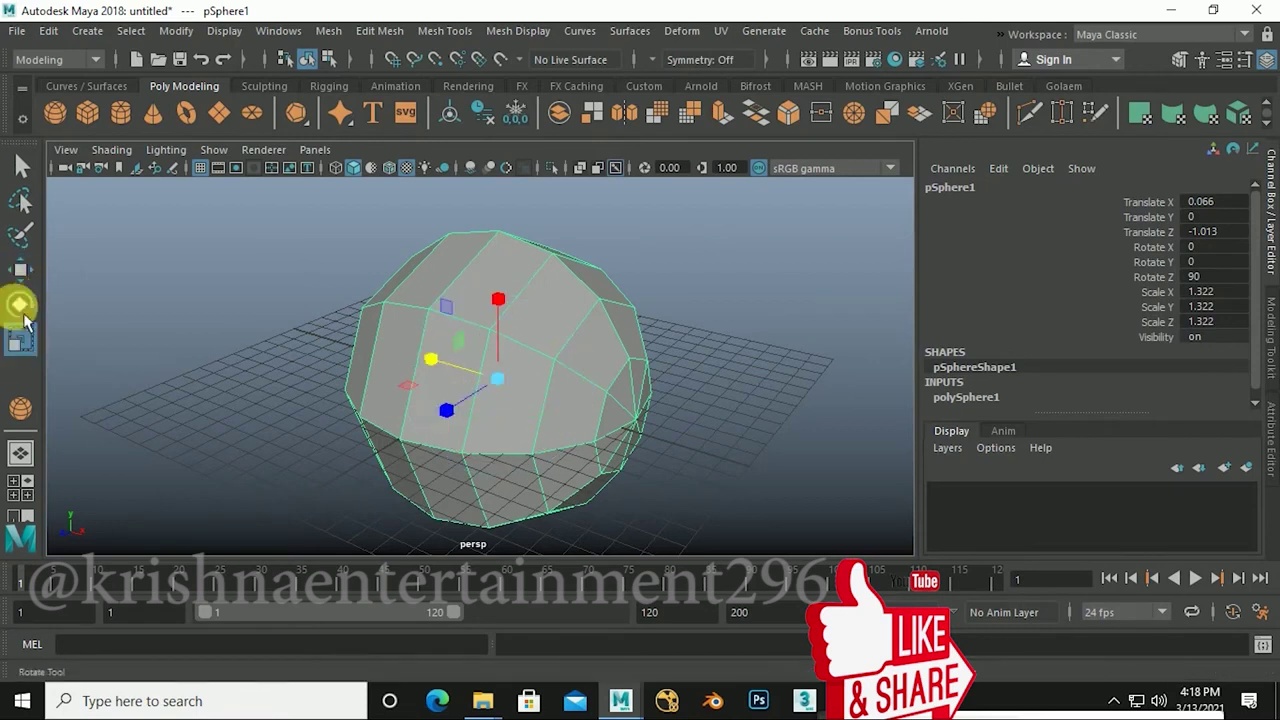
Step: Box-select the sphere with the Select Tool, clearing and reselecting it several times
click(22, 165)
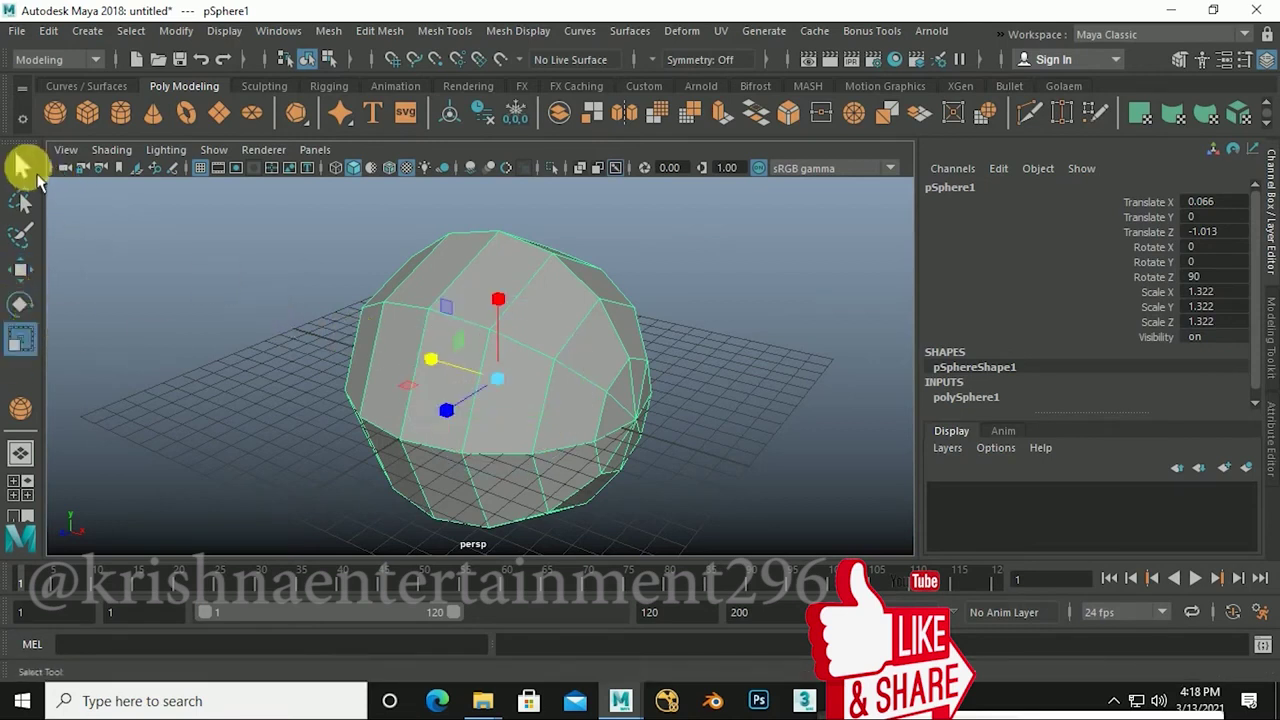
mouse_move(318, 263)
mouse_down()
mouse_move(682, 463)
mouse_move(691, 451)
mouse_up()
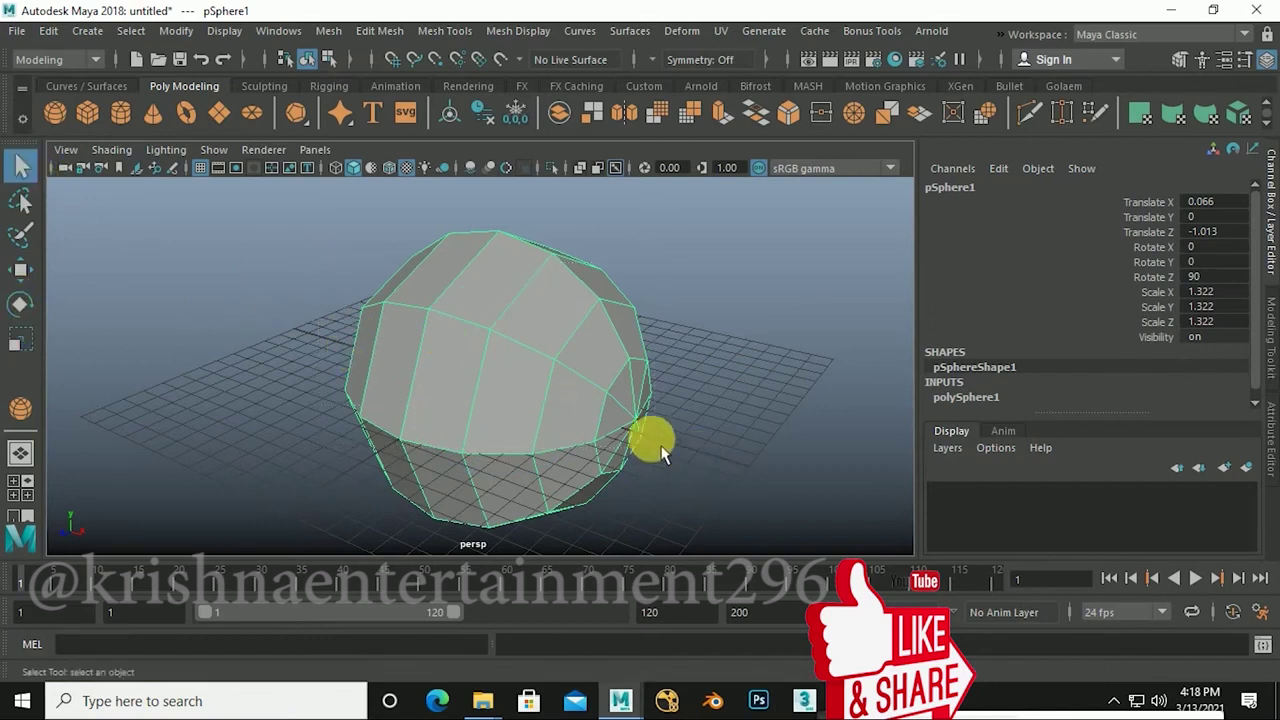
scroll(421, 358, down, 4)
alt+drag(421, 358, 450, 345)
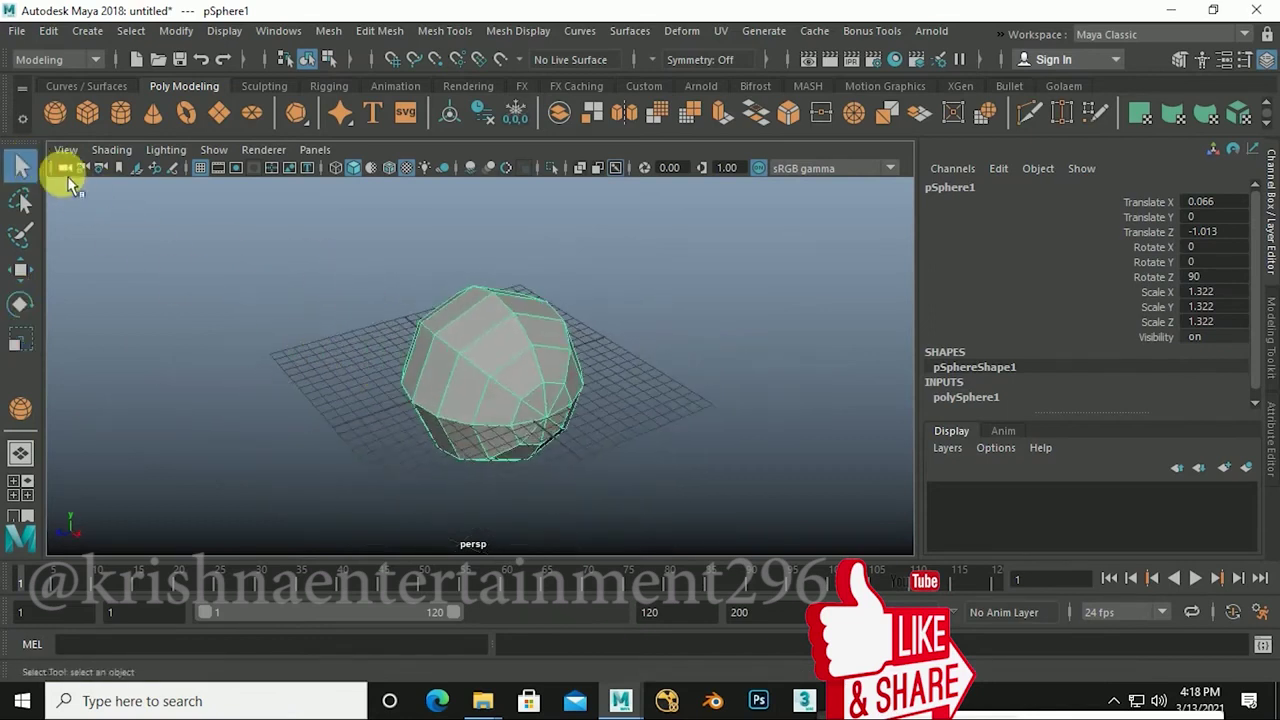
drag(318, 278, 413, 423)
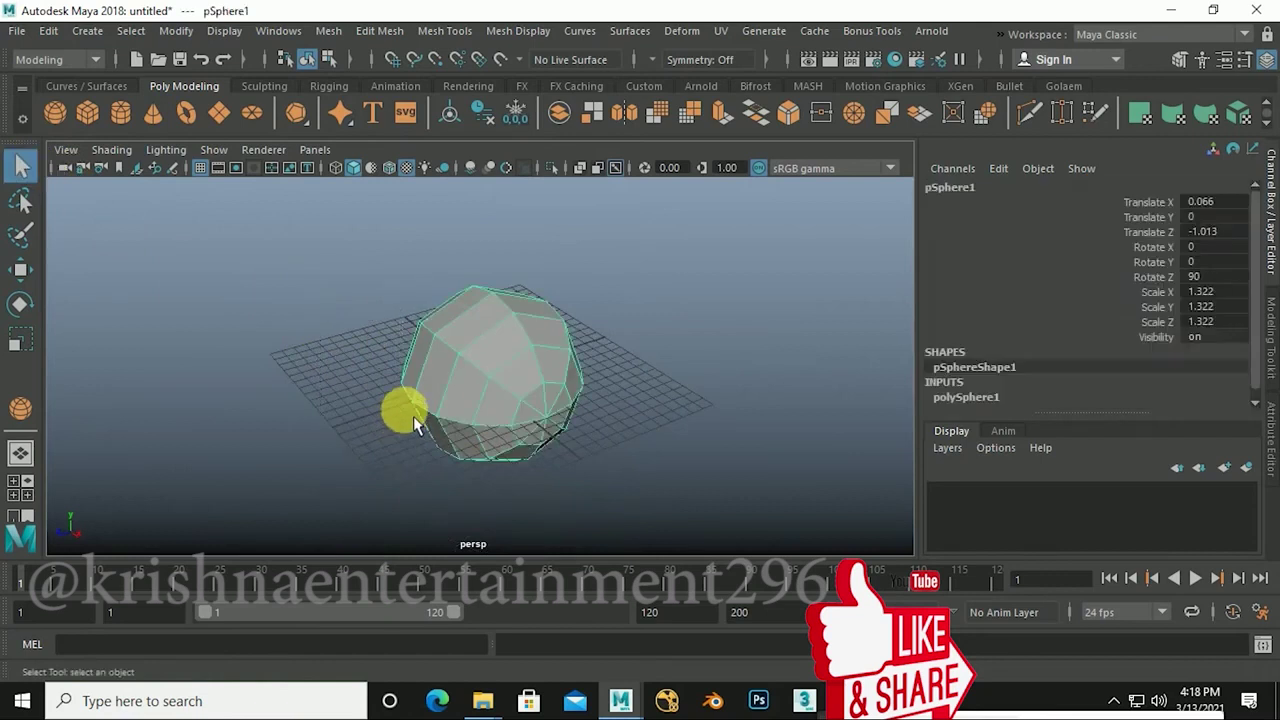
drag(308, 272, 617, 468)
drag(327, 272, 621, 466)
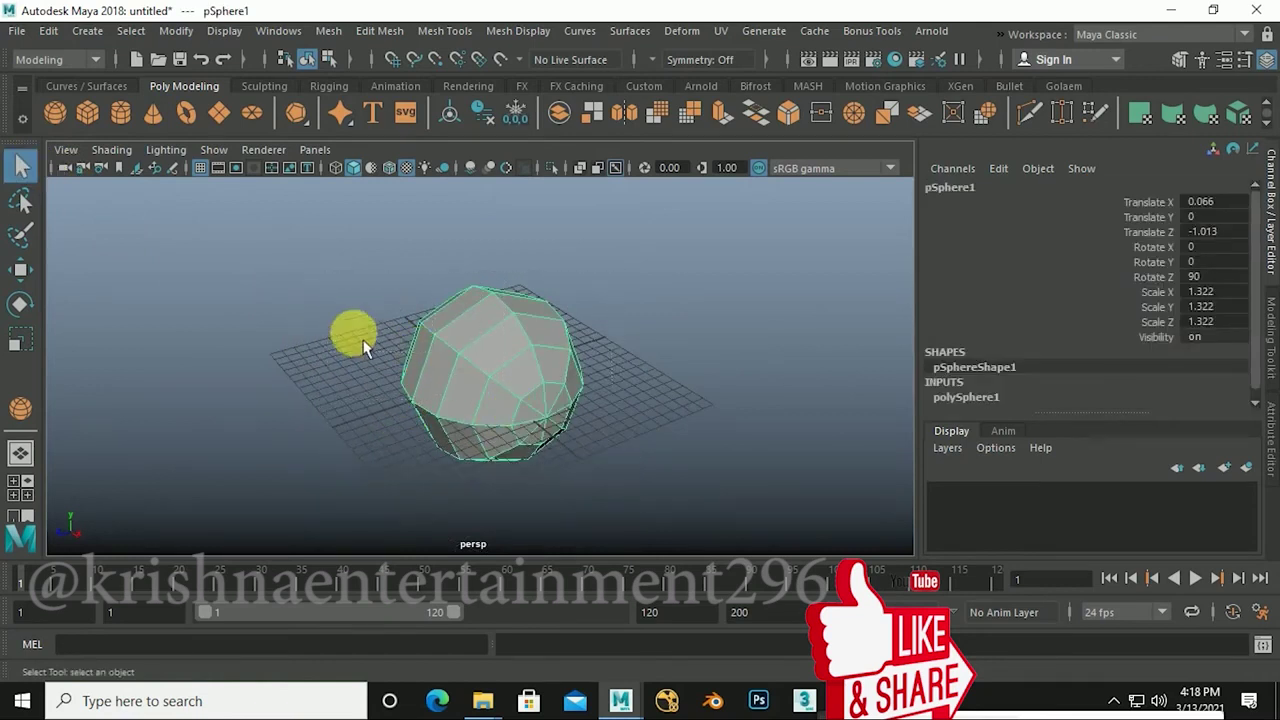
Step: Lasso-select the sphere by encircling it, then return to the ordinary Select Tool
click(22, 201)
mouse_move(281, 380)
mouse_down()
mouse_move(440, 296)
mouse_move(335, 413)
mouse_move(641, 414)
mouse_up()
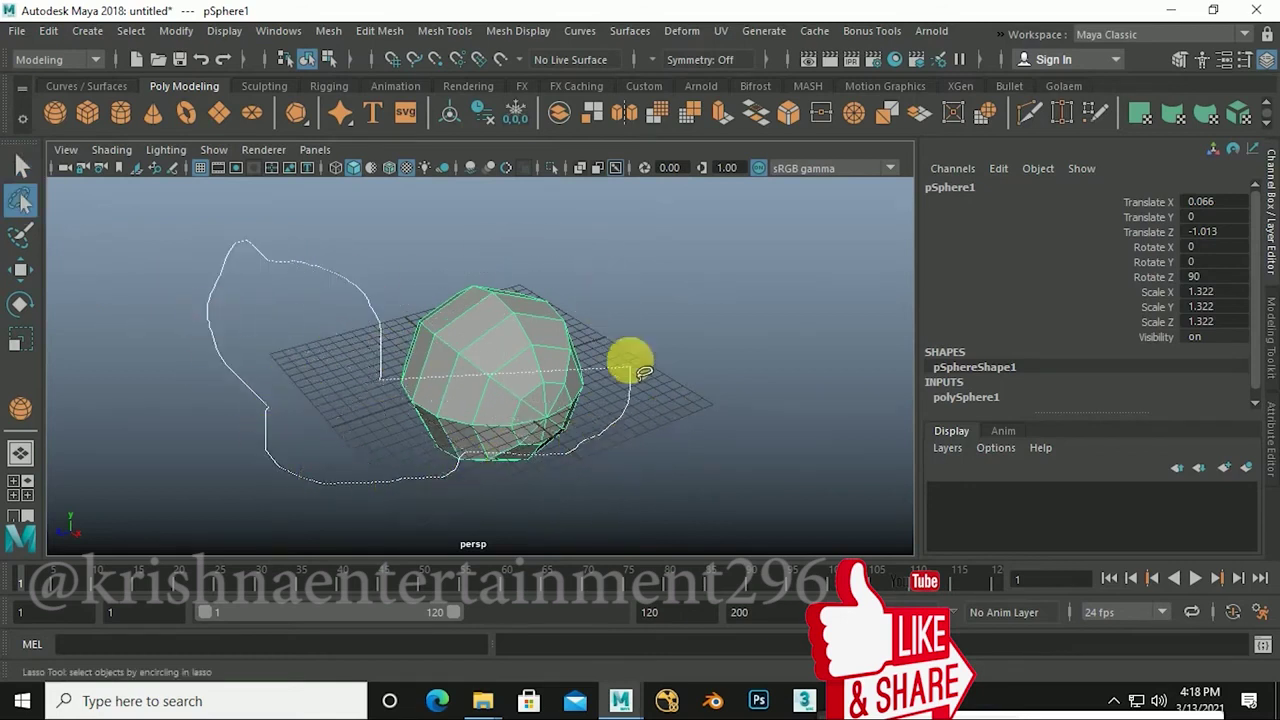
drag(641, 414, 383, 310)
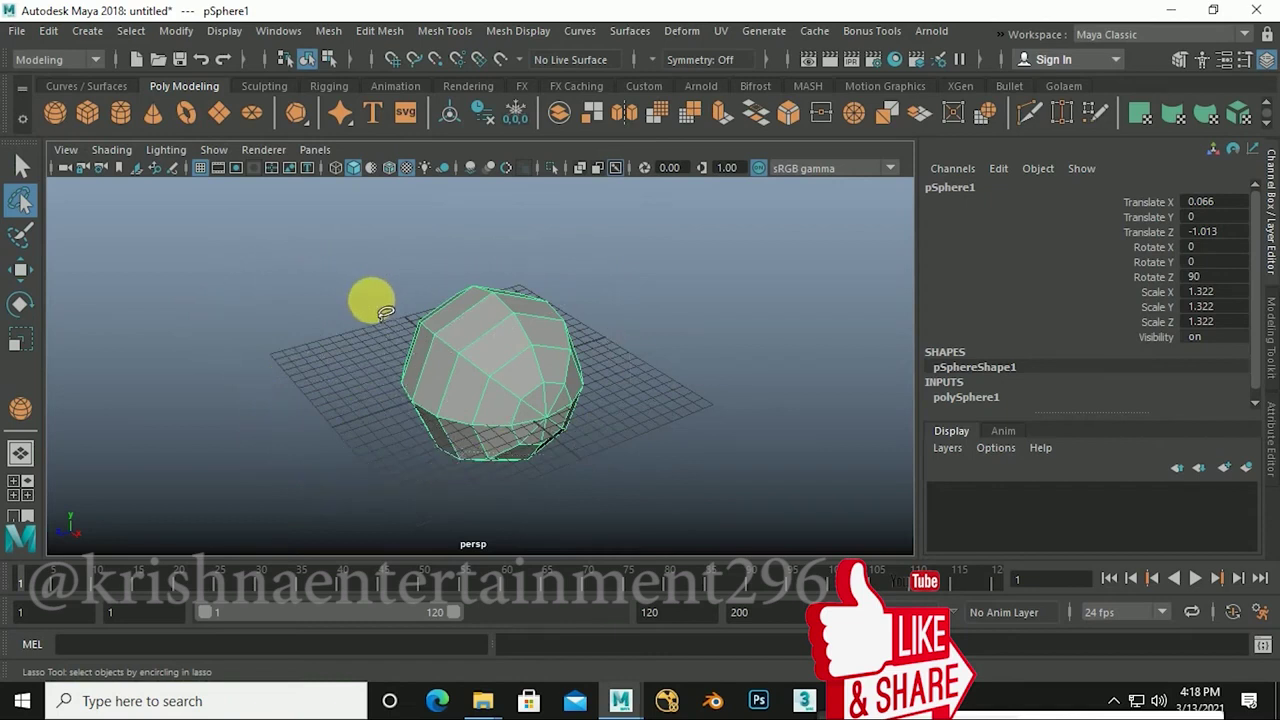
click(33, 176)
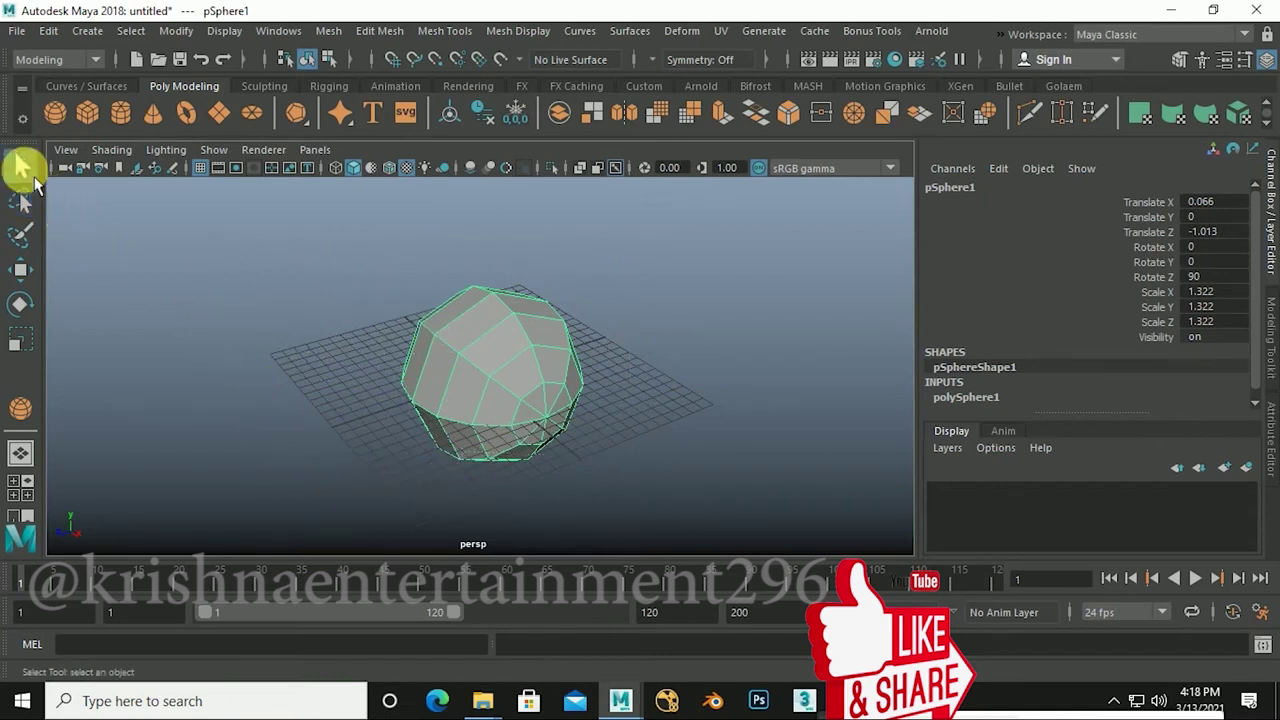
mouse_move(355, 340)
alt+mouse_down()
mouse_move(457, 388)
mouse_move(531, 394)
mouse_move(500, 417)
mouse_move(563, 417)
mouse_move(602, 440)
mouse_move(574, 420)
mouse_move(655, 418)
mouse_move(620, 417)
alt+mouse_up()
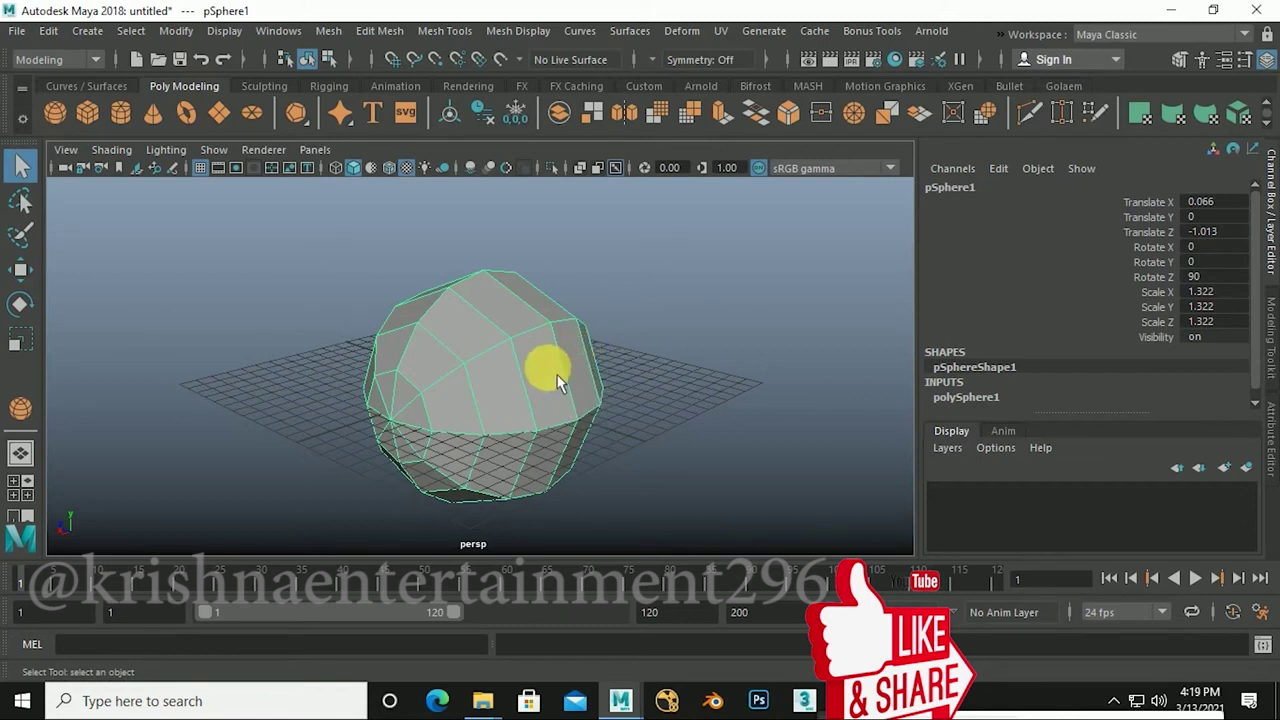
Step: Set the sphere's Rotate Z to 0 so it stands upright
key(e)
mouse_move(429, 364)
mouse_down()
mouse_move(450, 372)
mouse_move(480, 329)
mouse_move(549, 300)
mouse_up()
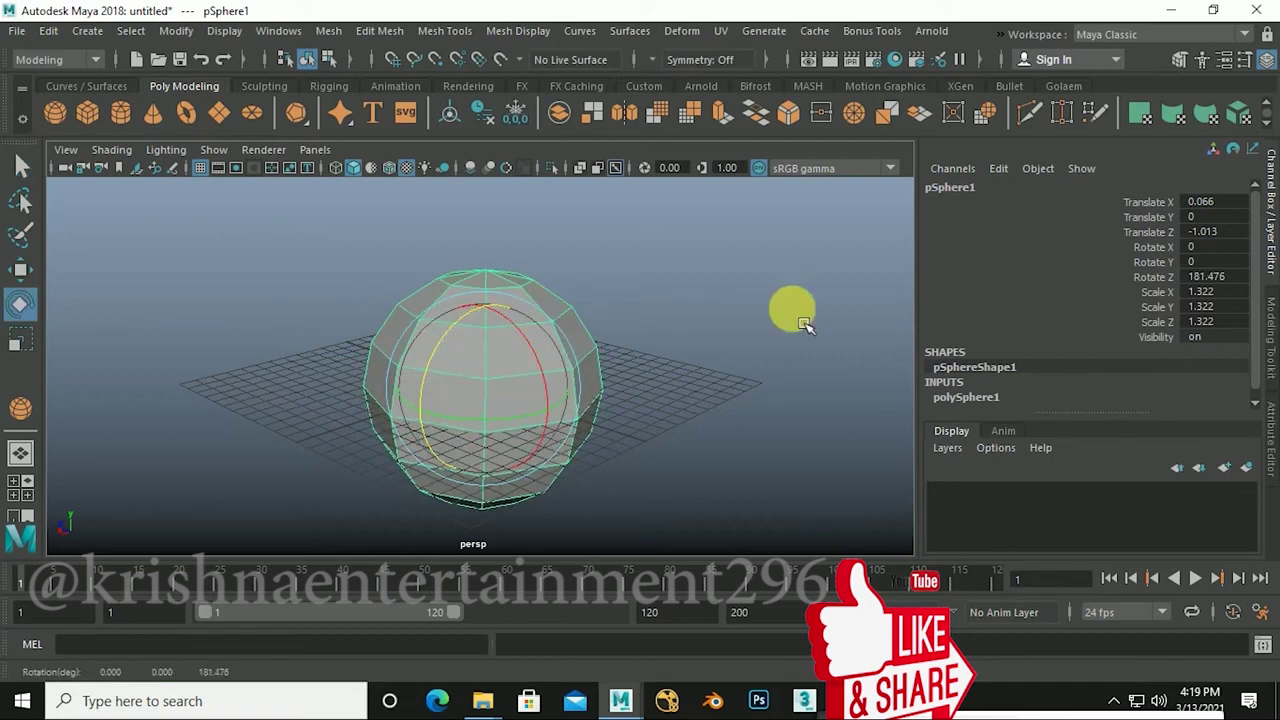
click(1238, 277)
text(0)
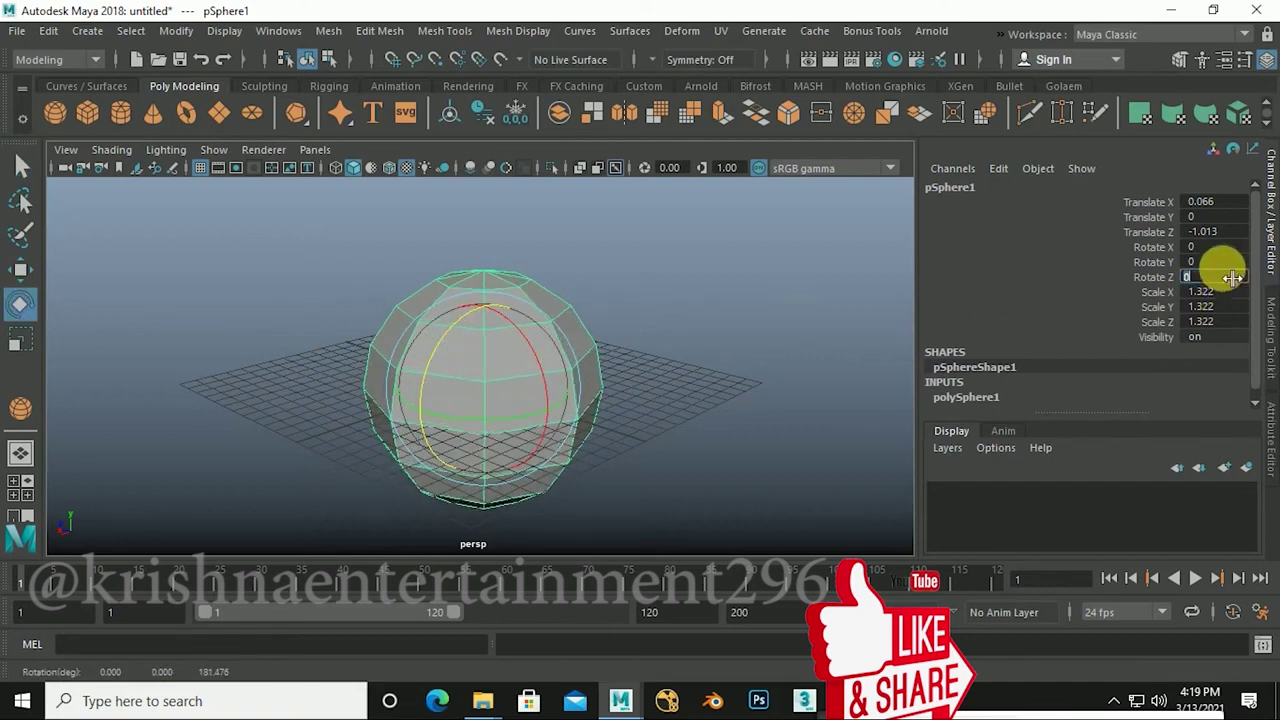
key(Return)
mouse_move(651, 409)
alt+mouse_down()
mouse_move(674, 437)
mouse_move(682, 417)
mouse_move(640, 451)
mouse_move(686, 471)
mouse_move(657, 487)
alt+mouse_up()
Step: Lift the sphere above the grid to Translate Y 7.138
key(w)
mouse_move(500, 343)
mouse_down()
mouse_move(514, 309)
mouse_move(509, 200)
mouse_move(525, 213)
mouse_move(514, 206)
mouse_move(537, 437)
mouse_move(583, 428)
mouse_up()
mouse_move(539, 332)
mouse_down()
mouse_move(608, 428)
mouse_move(577, 449)
mouse_move(586, 423)
mouse_move(602, 448)
mouse_move(586, 420)
mouse_move(597, 454)
mouse_move(509, 443)
mouse_move(595, 455)
mouse_move(534, 451)
mouse_move(554, 437)
mouse_up()
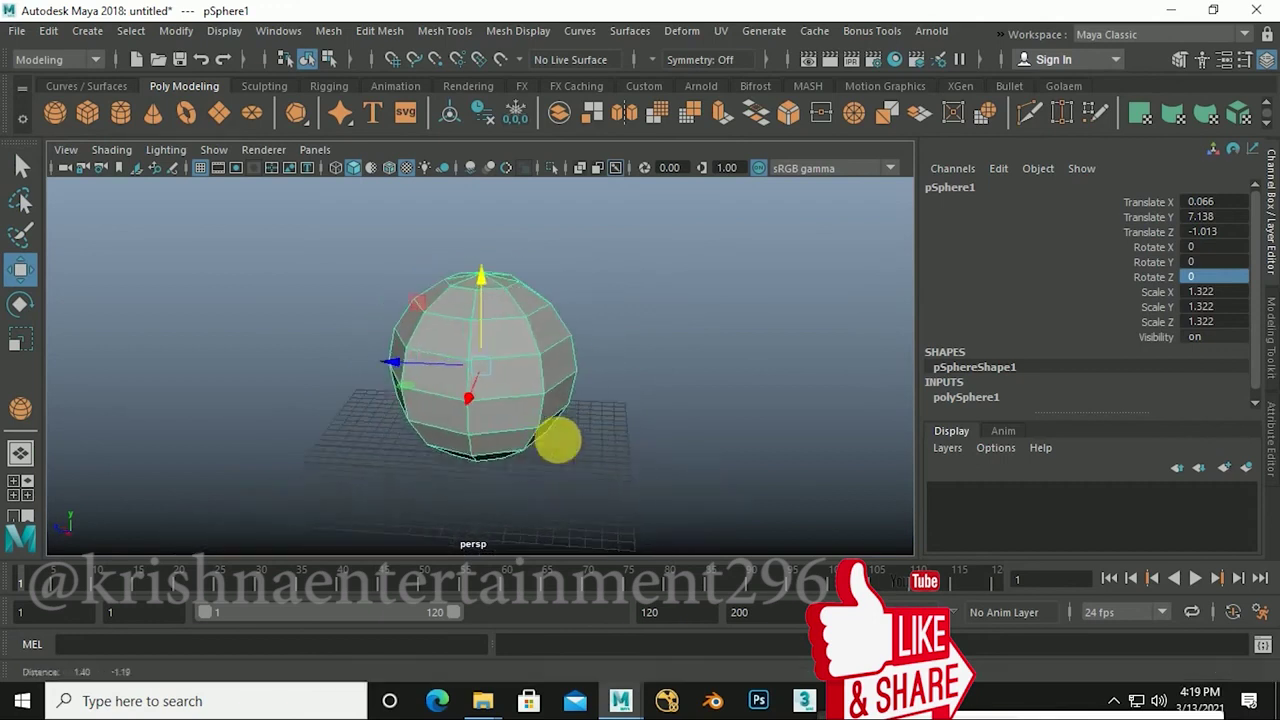
Step: Duplicate the sphere with Ctrl+D and move the copy out along Z and X
alt+right_drag(554, 437, 526, 434)
mouse_move(526, 434)
alt+mouse_down()
mouse_move(556, 489)
mouse_move(531, 443)
alt+mouse_up()
alt+right_drag(531, 443, 534, 473)
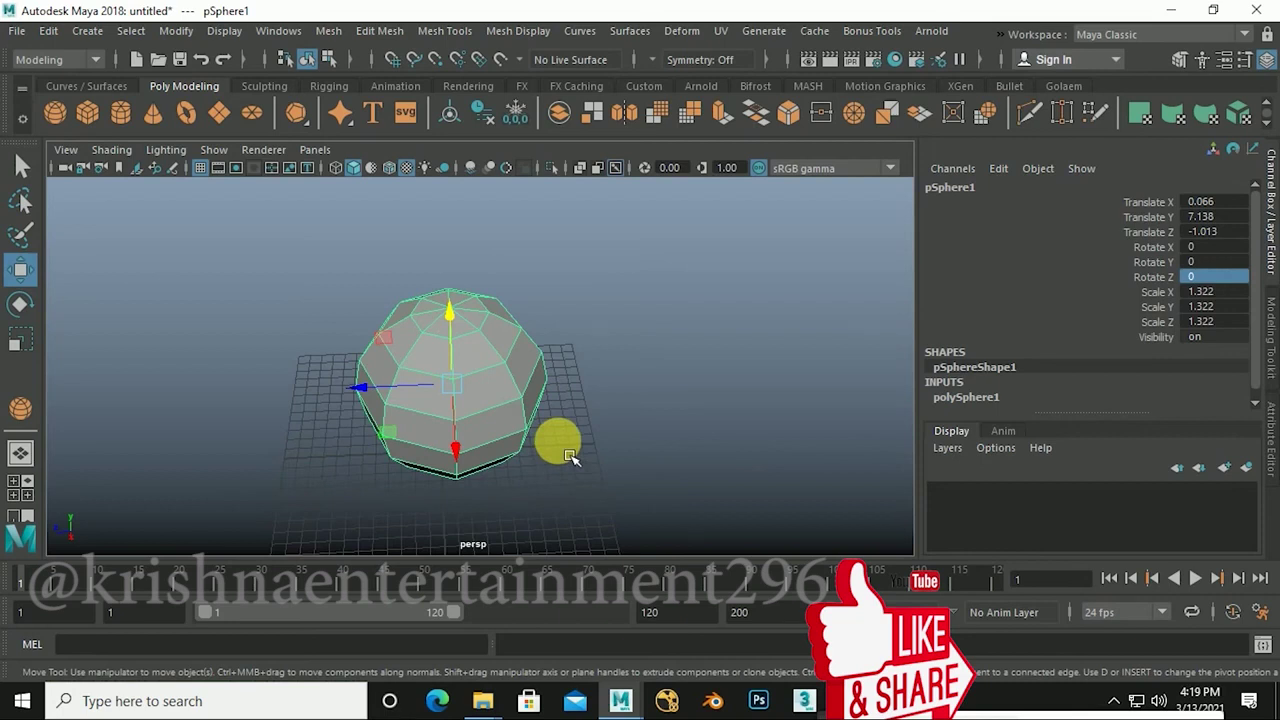
key(ctrl+d)
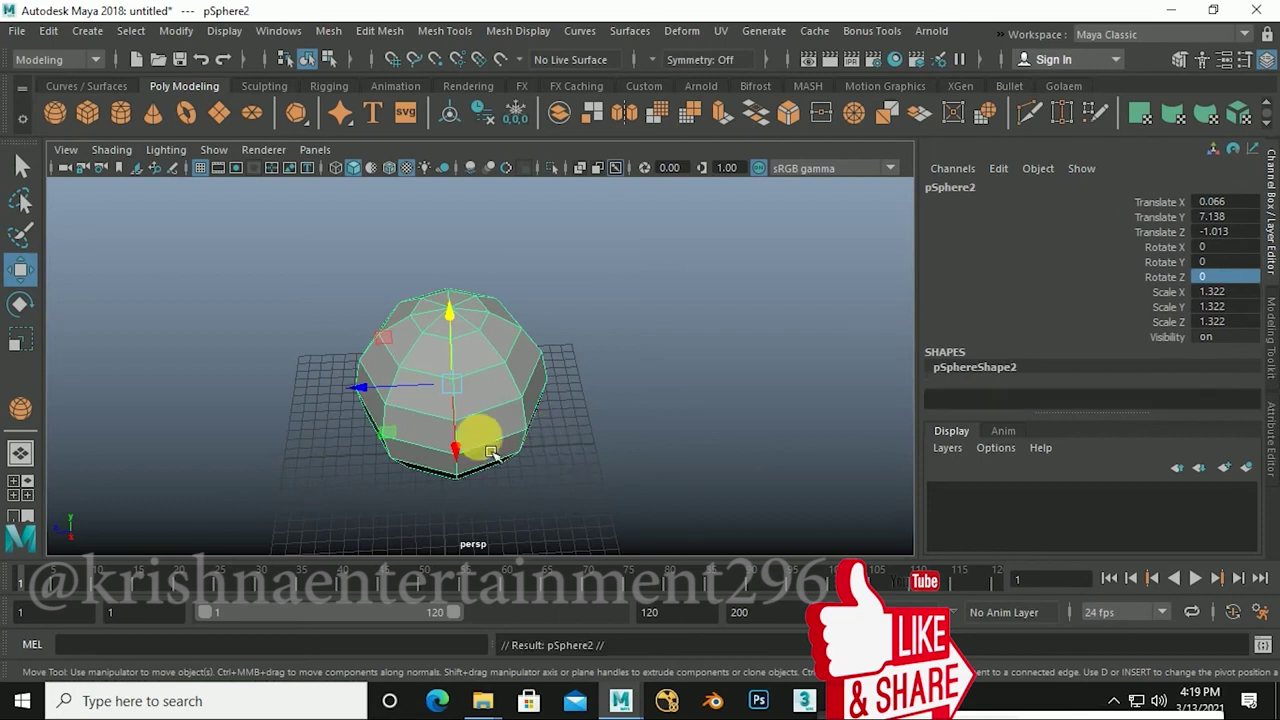
mouse_move(368, 405)
mouse_down()
mouse_move(557, 400)
mouse_move(482, 436)
mouse_move(434, 437)
mouse_move(477, 474)
mouse_up()
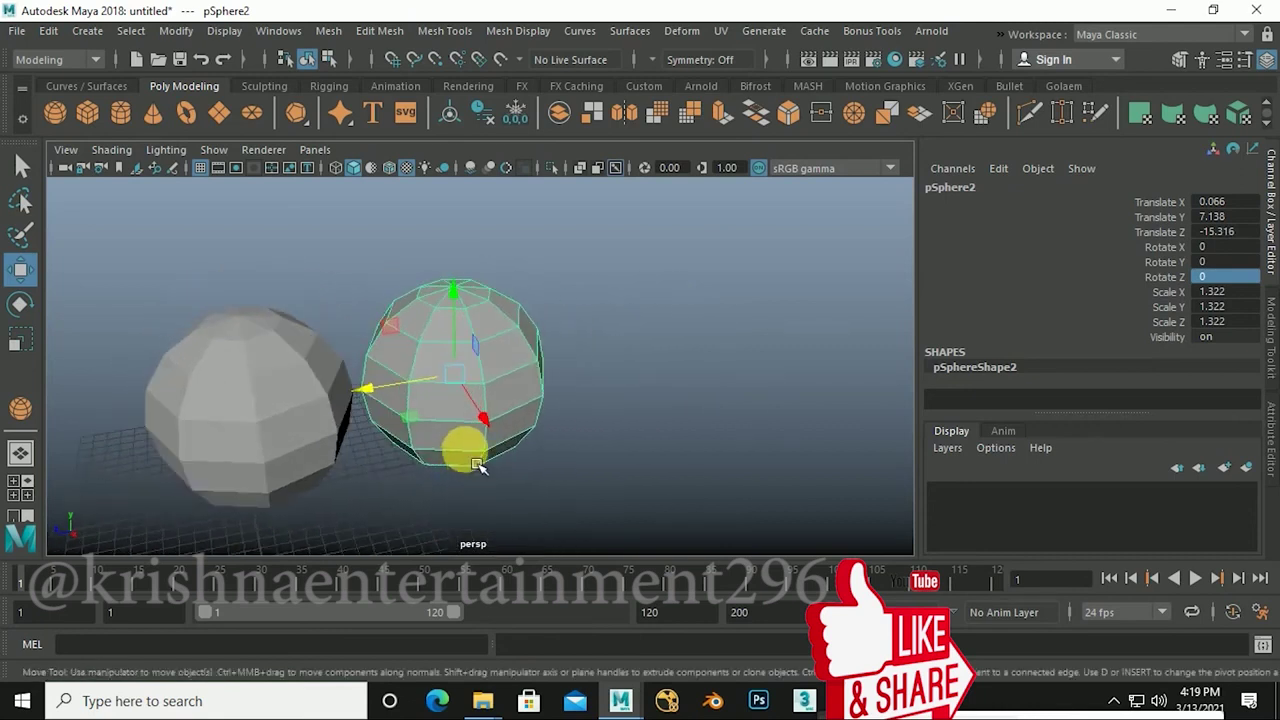
click(983, 373)
click(584, 390)
click(514, 378)
mouse_move(298, 423)
alt+mouse_down()
mouse_move(286, 400)
mouse_move(386, 408)
mouse_move(486, 372)
mouse_move(481, 413)
mouse_move(428, 434)
mouse_move(434, 386)
mouse_move(477, 420)
mouse_move(446, 428)
mouse_move(449, 406)
mouse_move(474, 393)
alt+mouse_up()
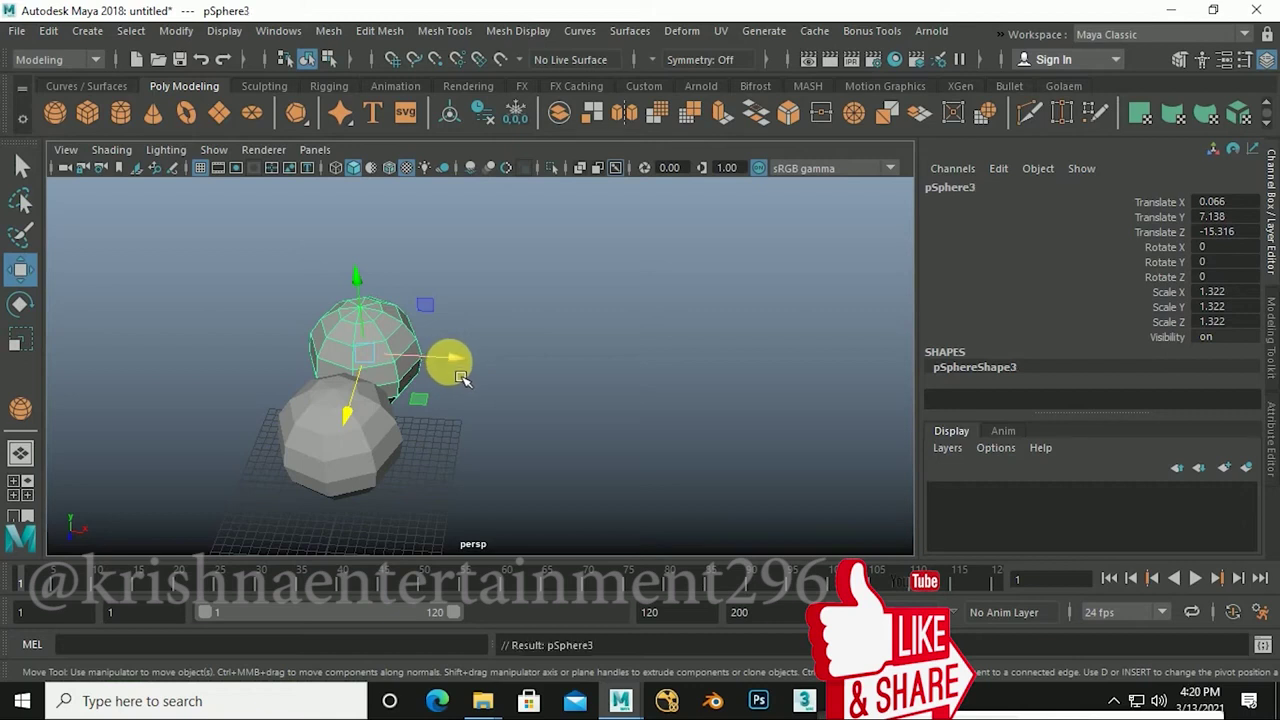
mouse_move(461, 377)
mouse_down()
mouse_move(585, 396)
mouse_move(469, 411)
mouse_move(488, 451)
mouse_up()
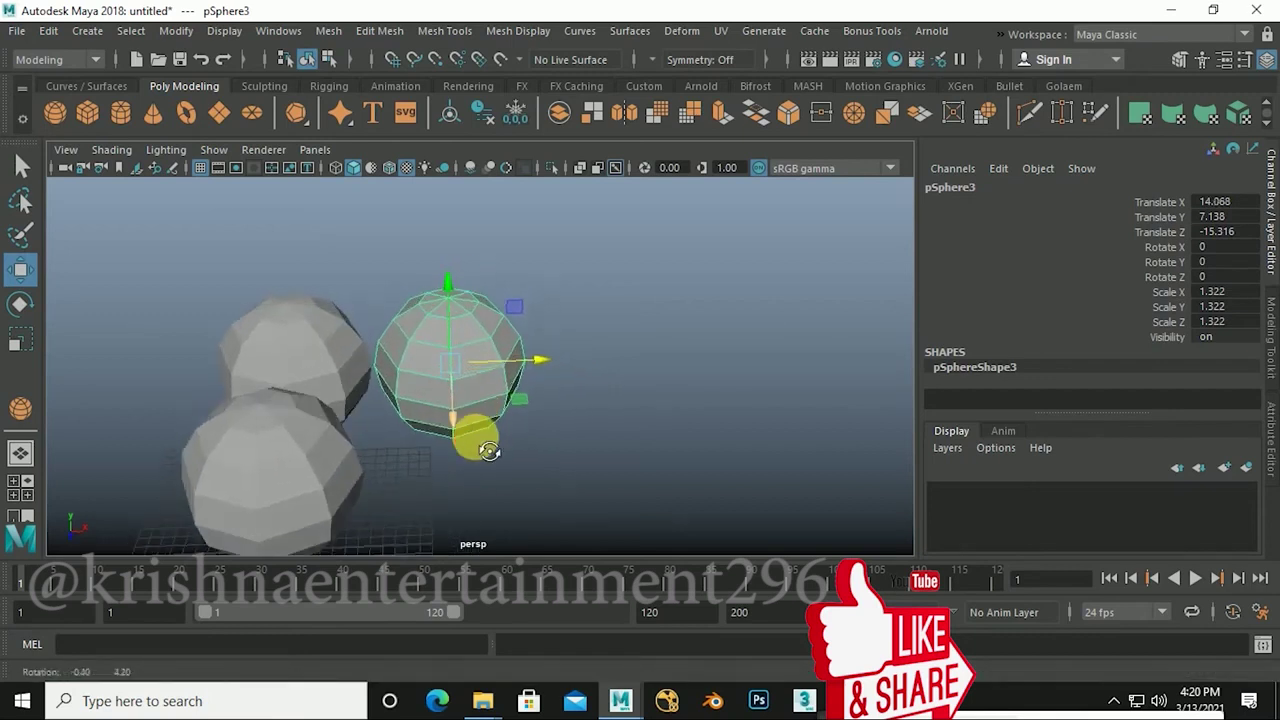
mouse_move(390, 349)
alt+right_down()
mouse_move(371, 380)
mouse_move(400, 449)
mouse_move(365, 400)
alt+right_up()
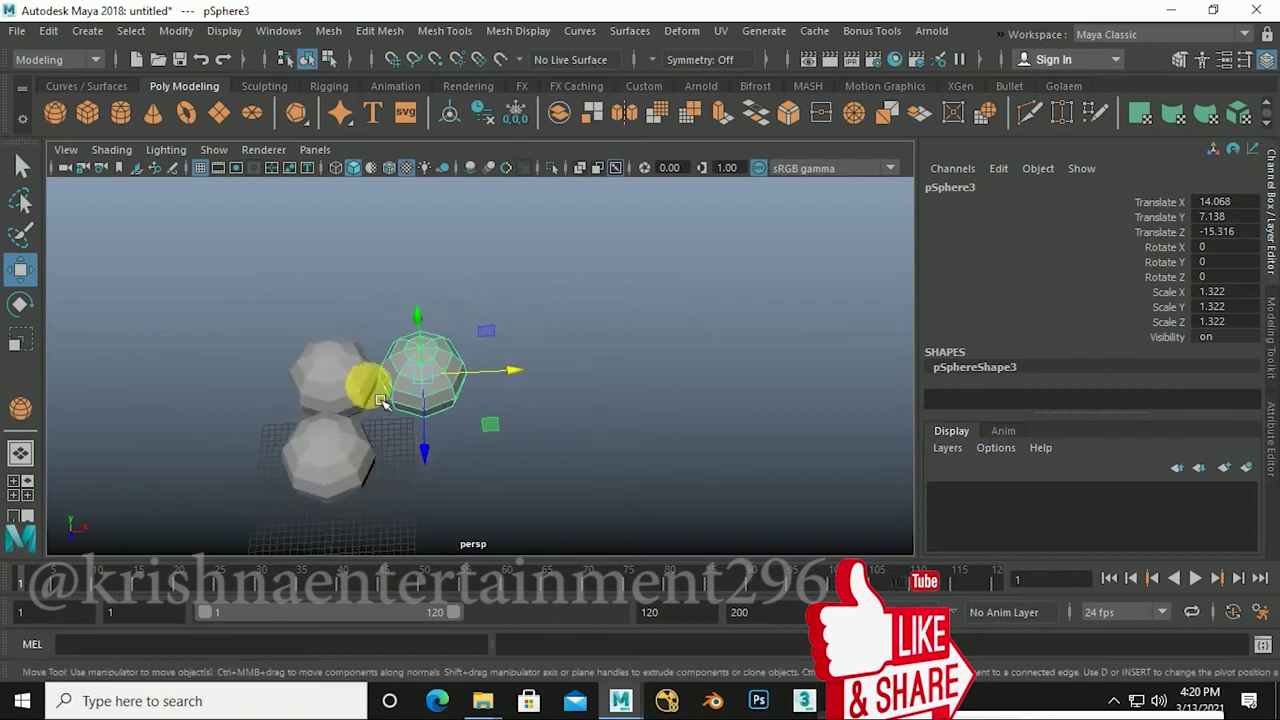
drag(527, 388, 535, 392)
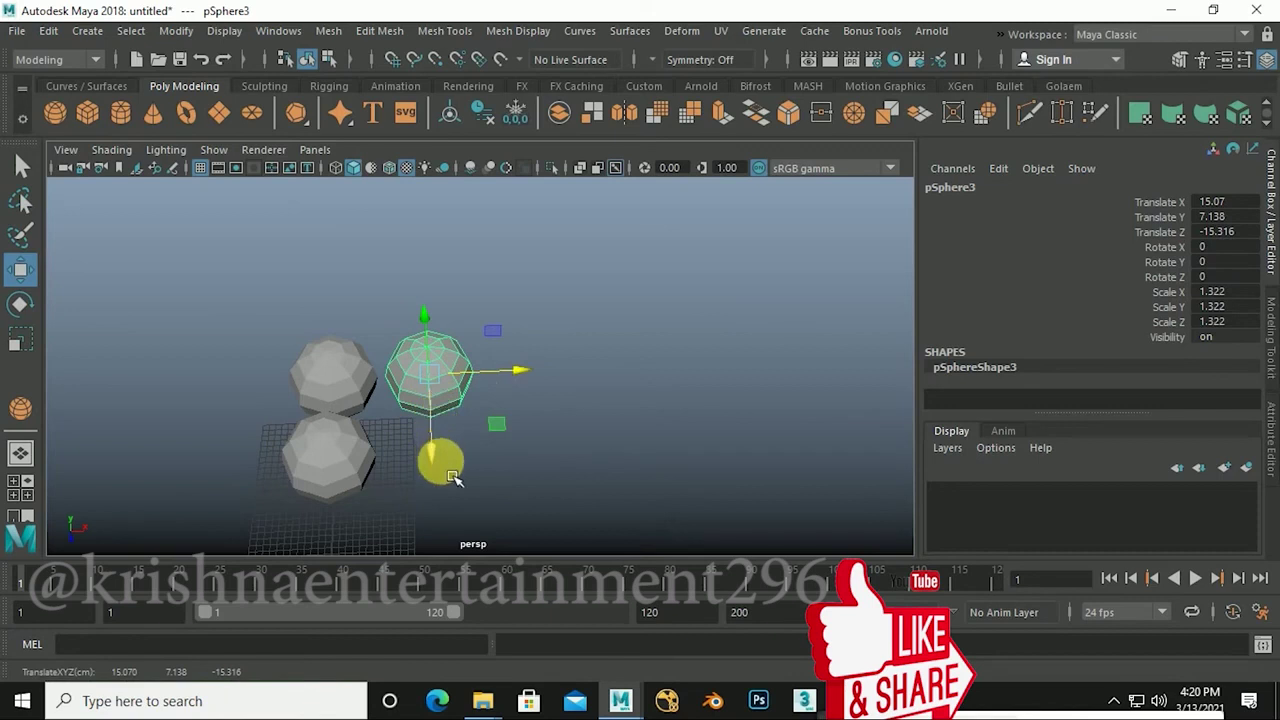
Step: Add evenly spaced copies with Shift+D up to pSphere8, then click through the row
key(shift+d)
key(shift+d)
key(shift+d)
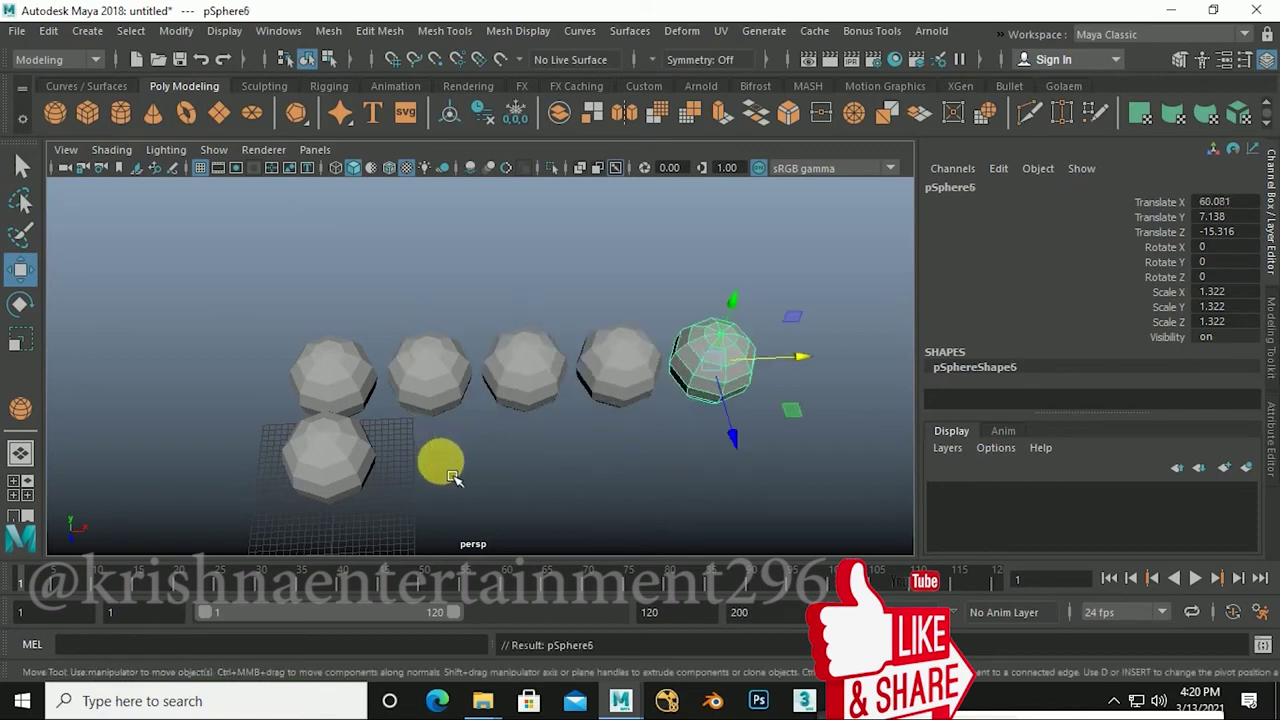
key(shift+d)
mouse_move(512, 461)
alt+mouse_down()
mouse_move(350, 423)
mouse_move(400, 414)
mouse_move(443, 429)
mouse_move(371, 409)
mouse_move(495, 428)
alt+mouse_up()
click(292, 400)
click(429, 378)
click(537, 363)
click(630, 352)
click(712, 350)
mouse_move(629, 394)
alt+mouse_down()
mouse_move(686, 443)
mouse_move(549, 400)
mouse_move(563, 444)
mouse_move(443, 434)
mouse_move(490, 452)
mouse_move(463, 417)
alt+mouse_up()
click(337, 446)
mouse_move(337, 446)
alt+mouse_down()
mouse_move(414, 474)
mouse_move(415, 492)
mouse_move(505, 445)
mouse_move(500, 430)
mouse_move(477, 457)
mouse_move(506, 474)
mouse_move(420, 455)
mouse_move(548, 432)
mouse_move(518, 452)
mouse_move(561, 432)
alt+mouse_up()
Step: Undo the copies and moves until only pSphere1 remains at Translate Y 0, then reselect it
key(ctrl+d)
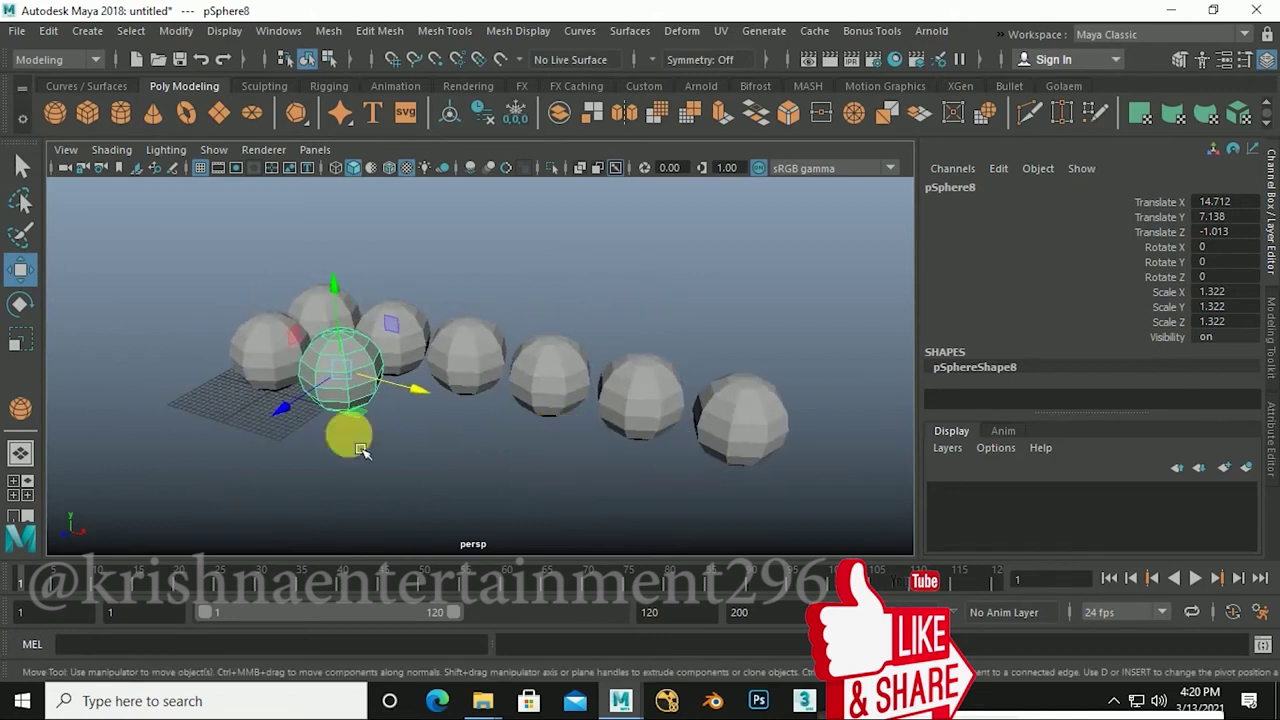
key(ctrl+z)
key(ctrl+z)
key(ctrl+z)
key(ctrl+z)
key(ctrl+z)
key(ctrl+z)
key(ctrl+z)
key(ctrl+z)
key(ctrl+z)
key(ctrl+z)
key(ctrl+z)
key(ctrl+z)
key(ctrl+z)
key(ctrl+z)
key(ctrl+z)
key(ctrl+z)
key(ctrl+z)
key(ctrl+z)
key(ctrl+z)
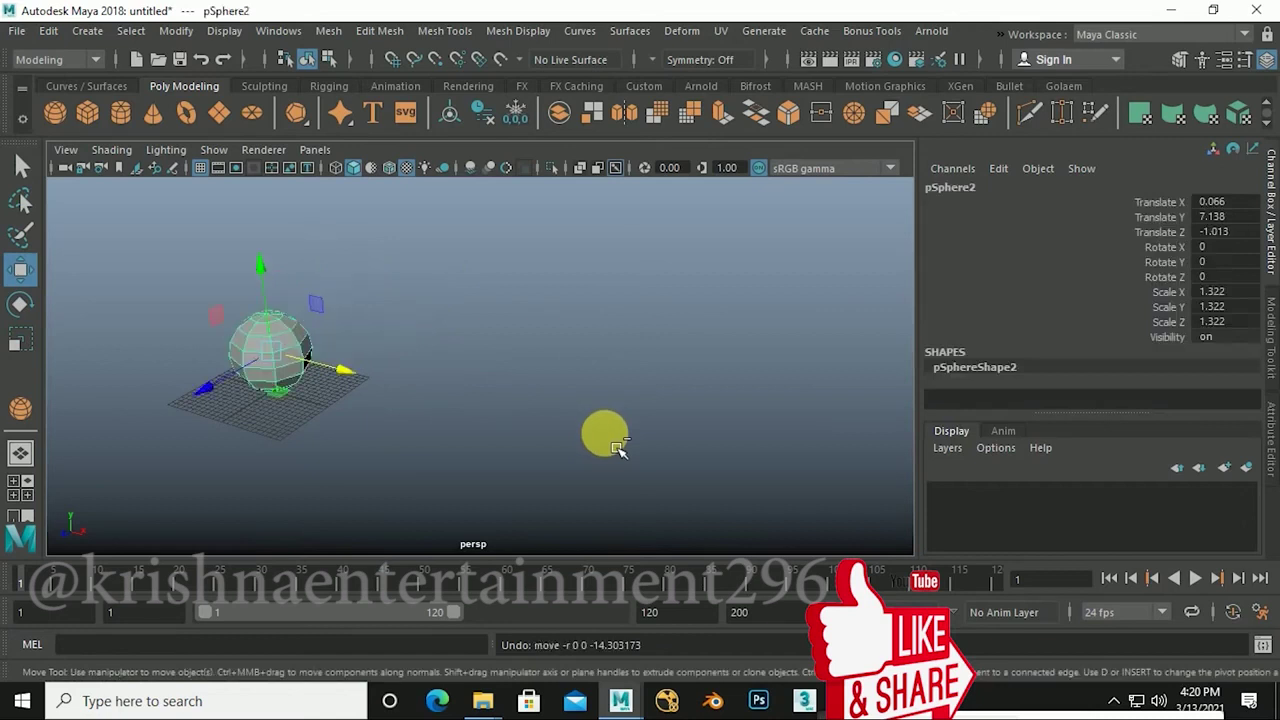
key(ctrl+z)
key(ctrl+z)
key(ctrl+z)
mouse_move(617, 450)
alt+right_down()
mouse_move(443, 443)
mouse_move(400, 428)
mouse_move(528, 443)
mouse_move(609, 429)
mouse_move(560, 423)
mouse_move(609, 387)
alt+right_up()
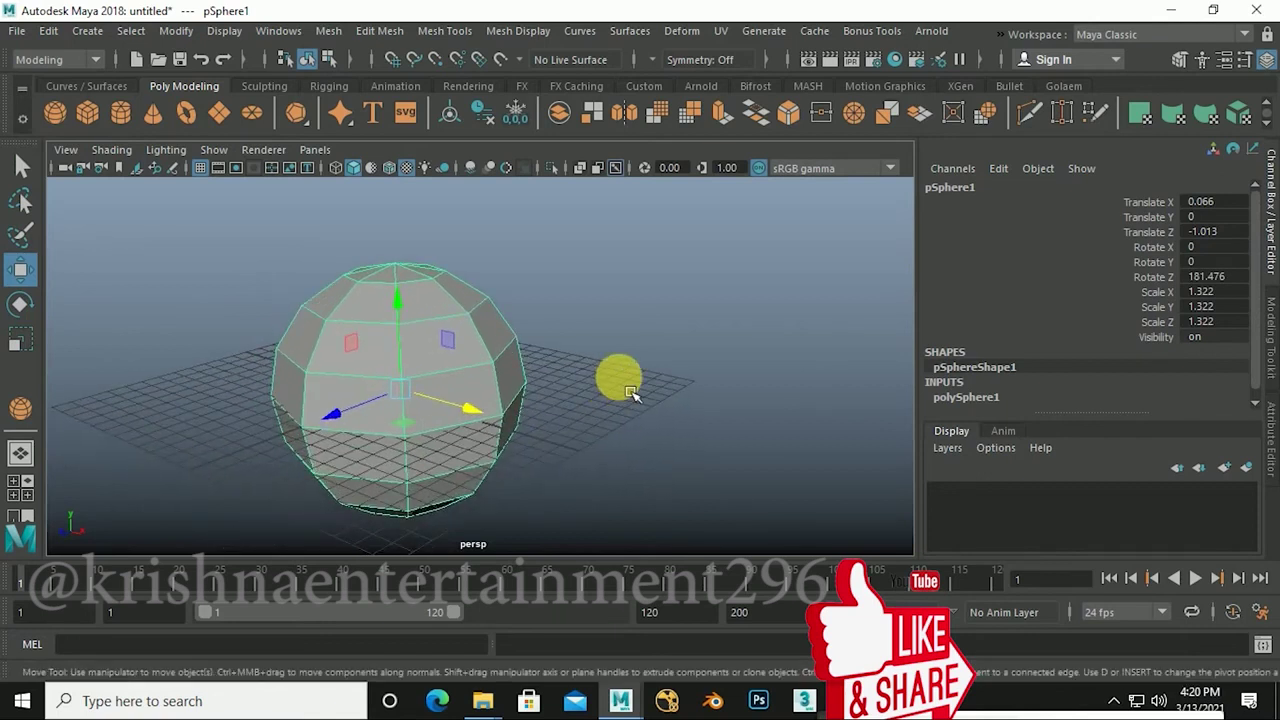
mouse_move(627, 392)
alt+mouse_down()
mouse_move(580, 403)
mouse_move(611, 409)
mouse_move(594, 408)
alt+mouse_up()
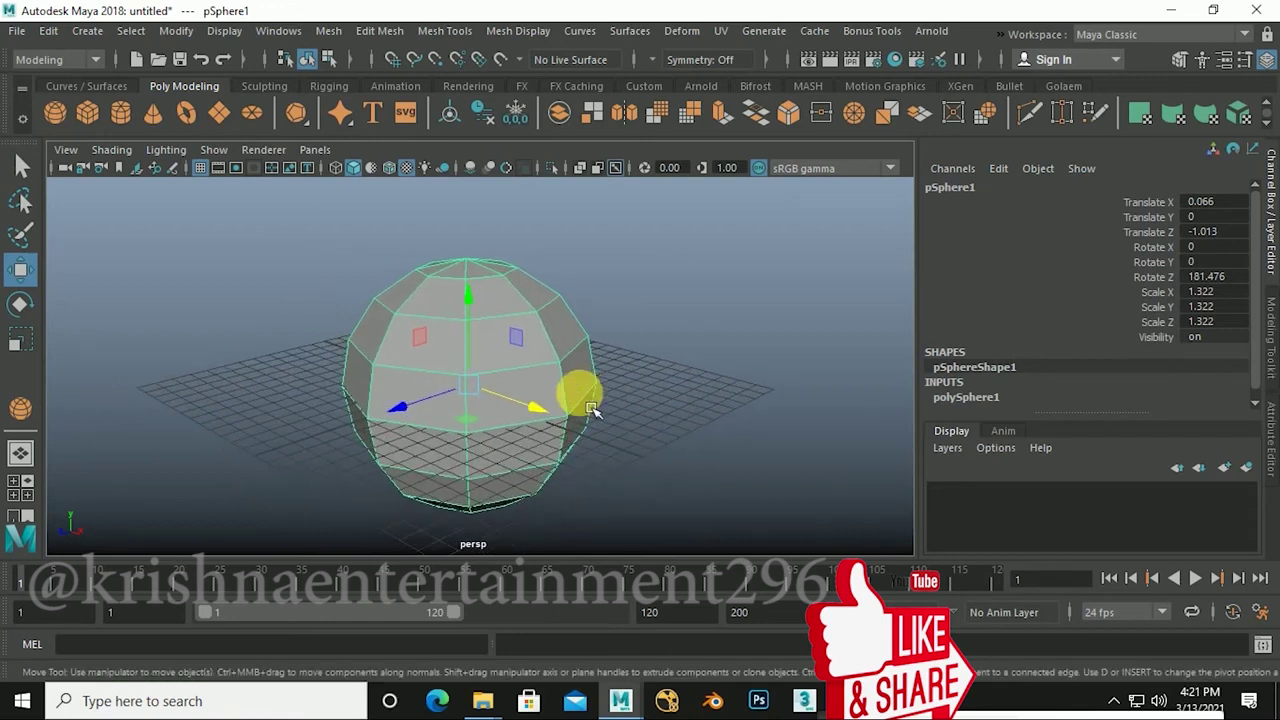
click(657, 358)
click(570, 390)
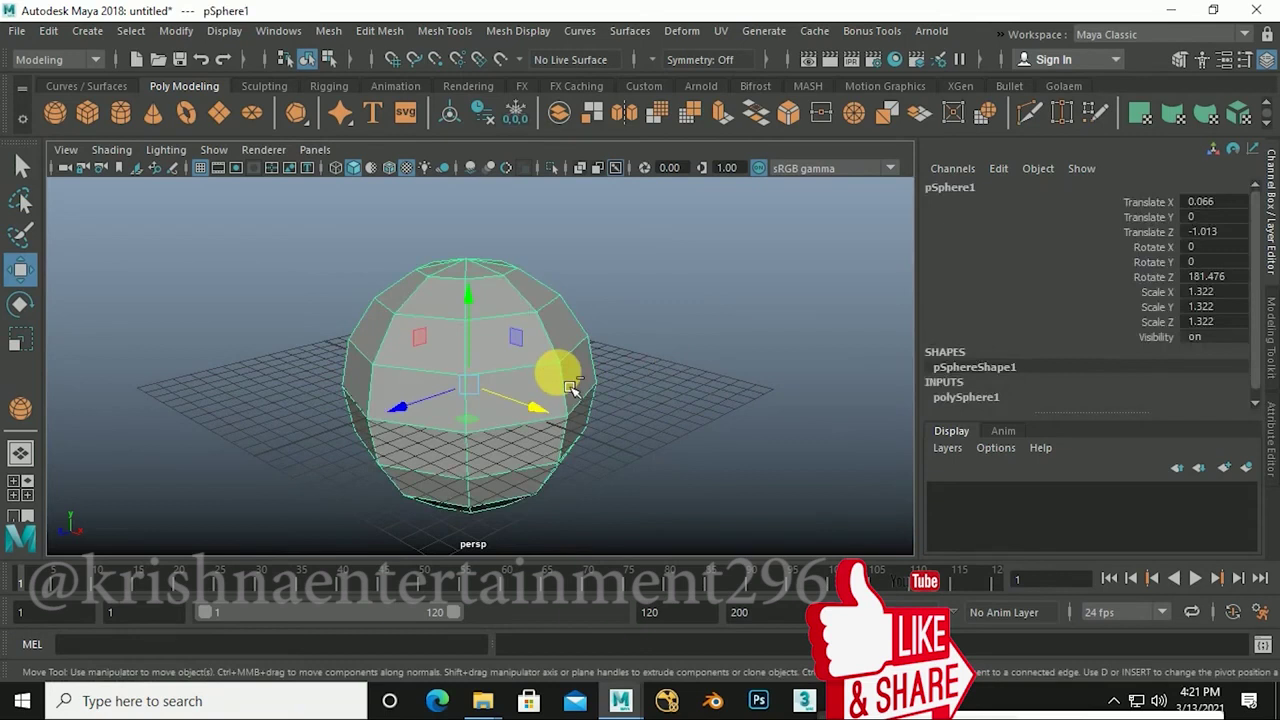
click(609, 366)
click(543, 366)
click(605, 358)
click(560, 373)
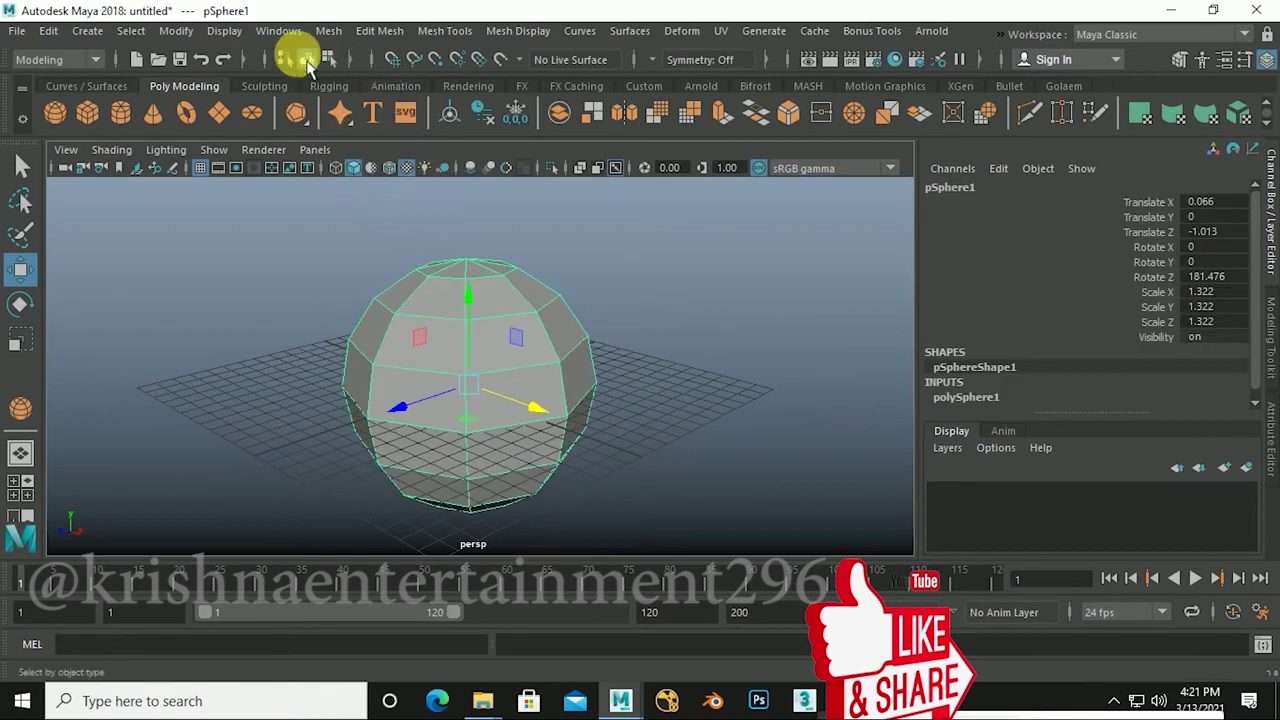
click(279, 31)
mouse_move(324, 209)
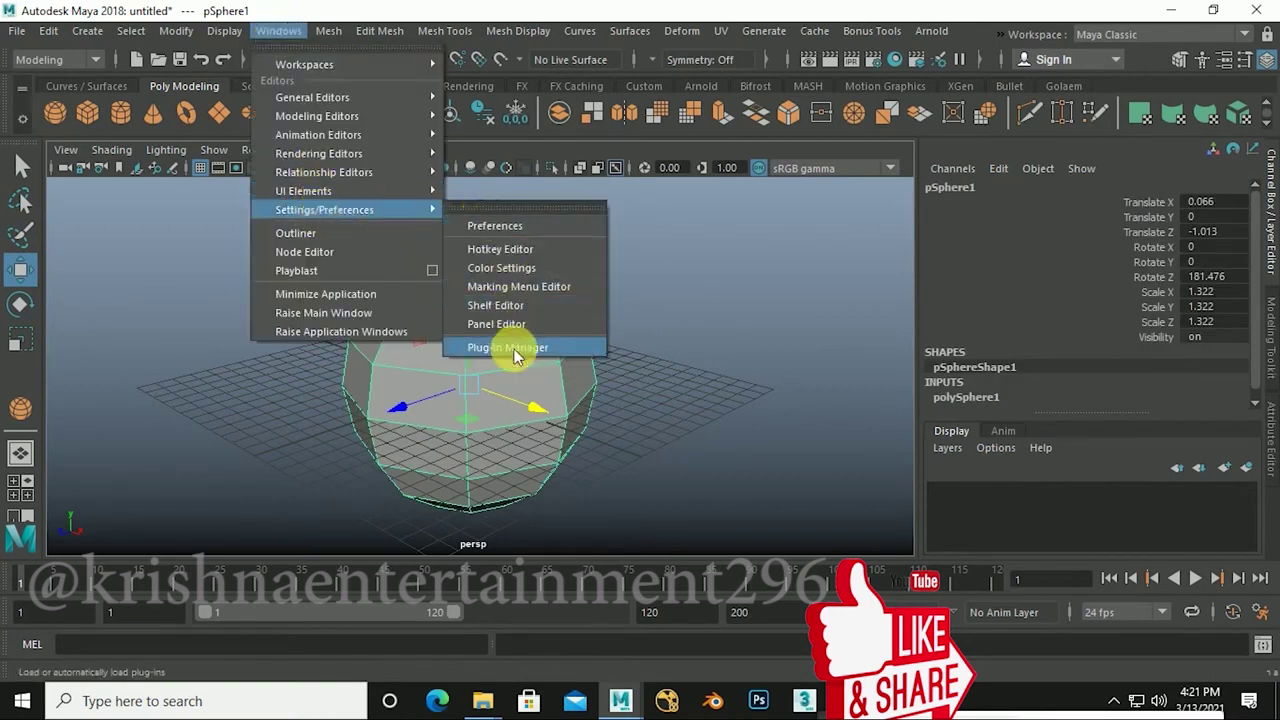
click(513, 230)
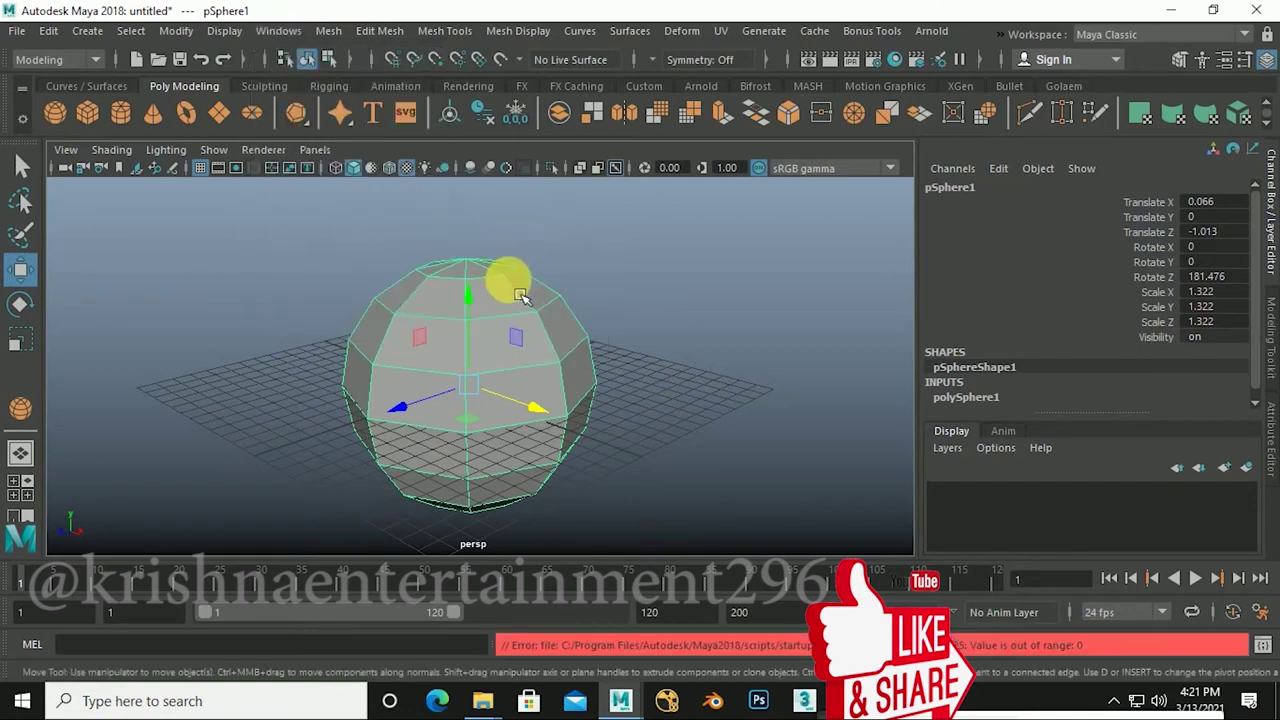
click(678, 368)
click(278, 30)
mouse_move(324, 210)
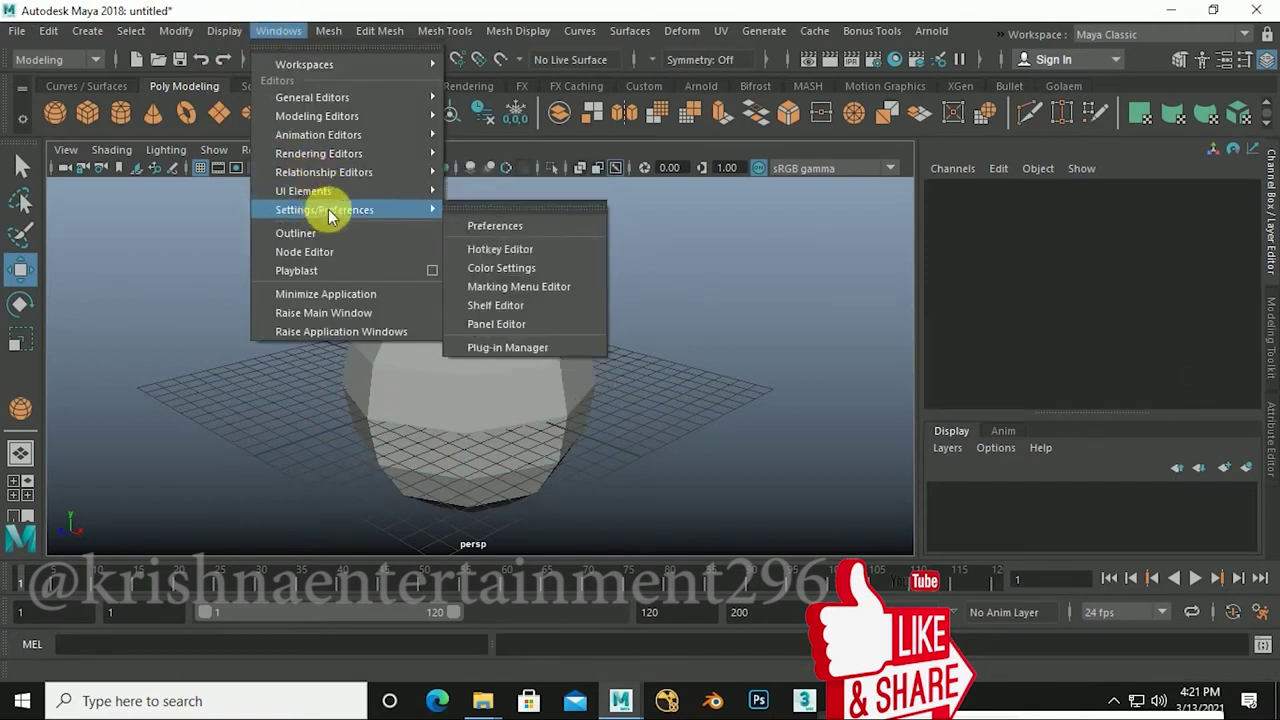
click(494, 221)
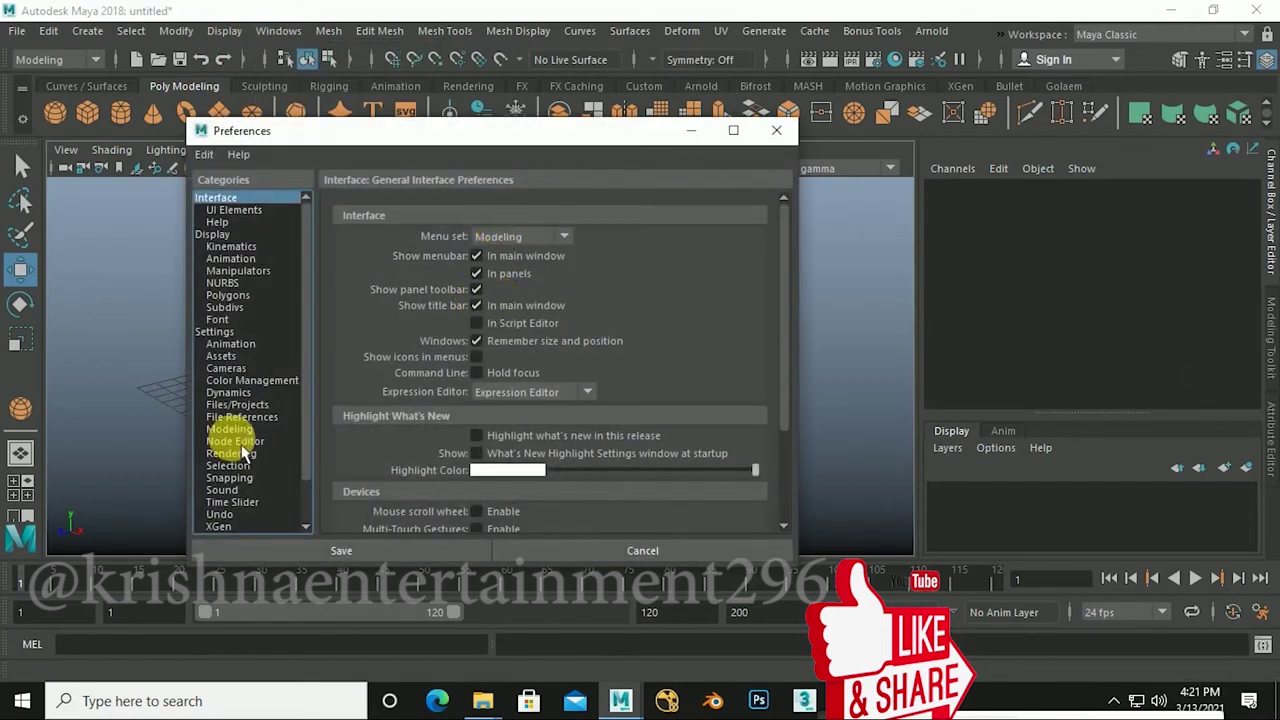
scroll(255, 452, down, 2)
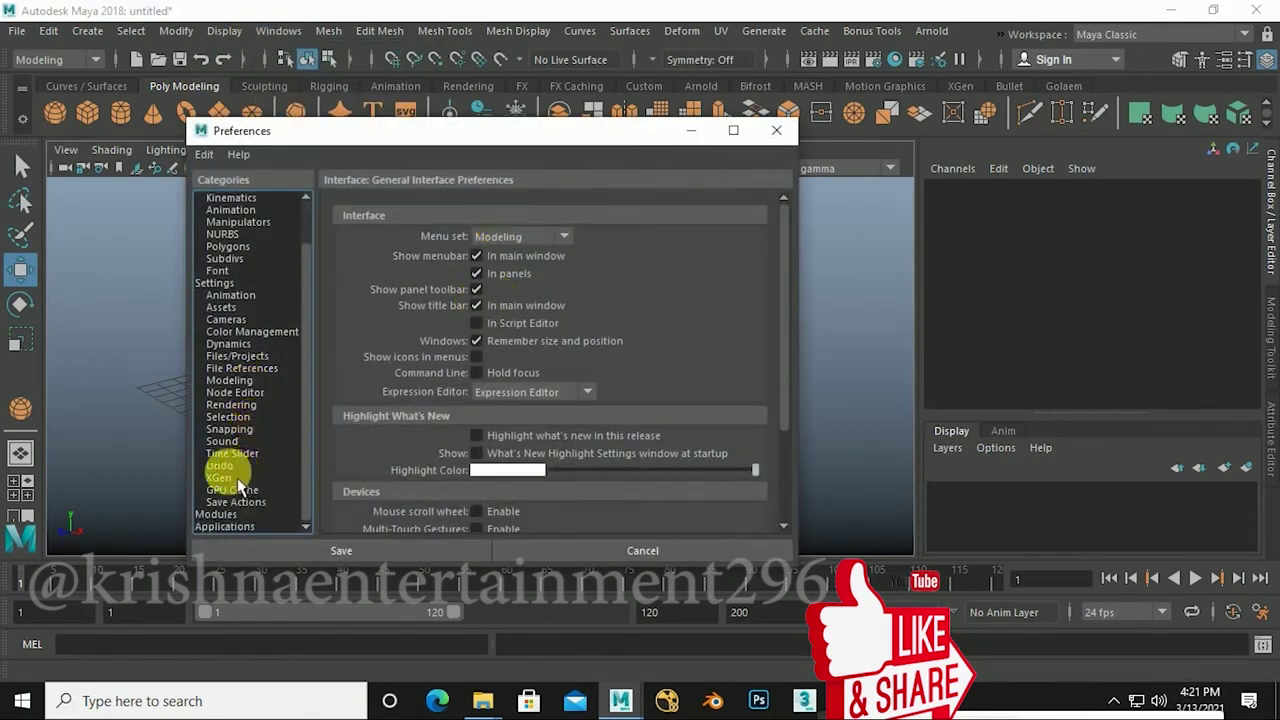
click(219, 466)
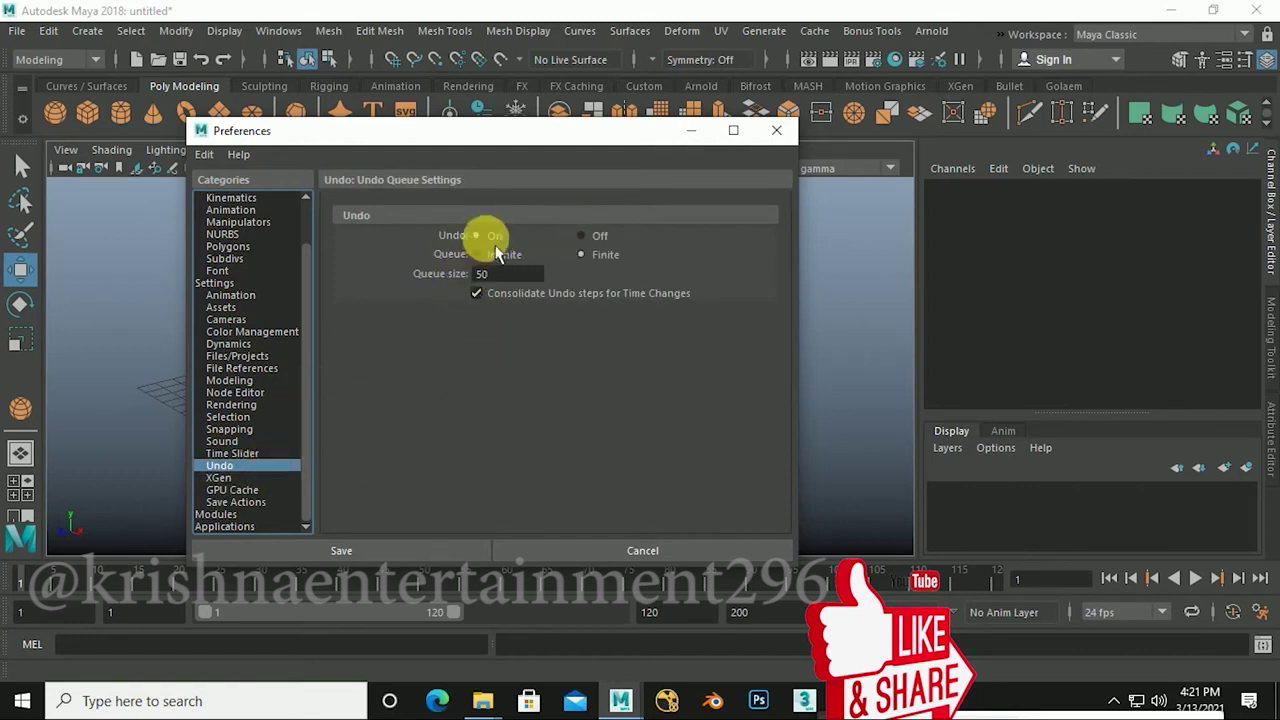
click(390, 552)
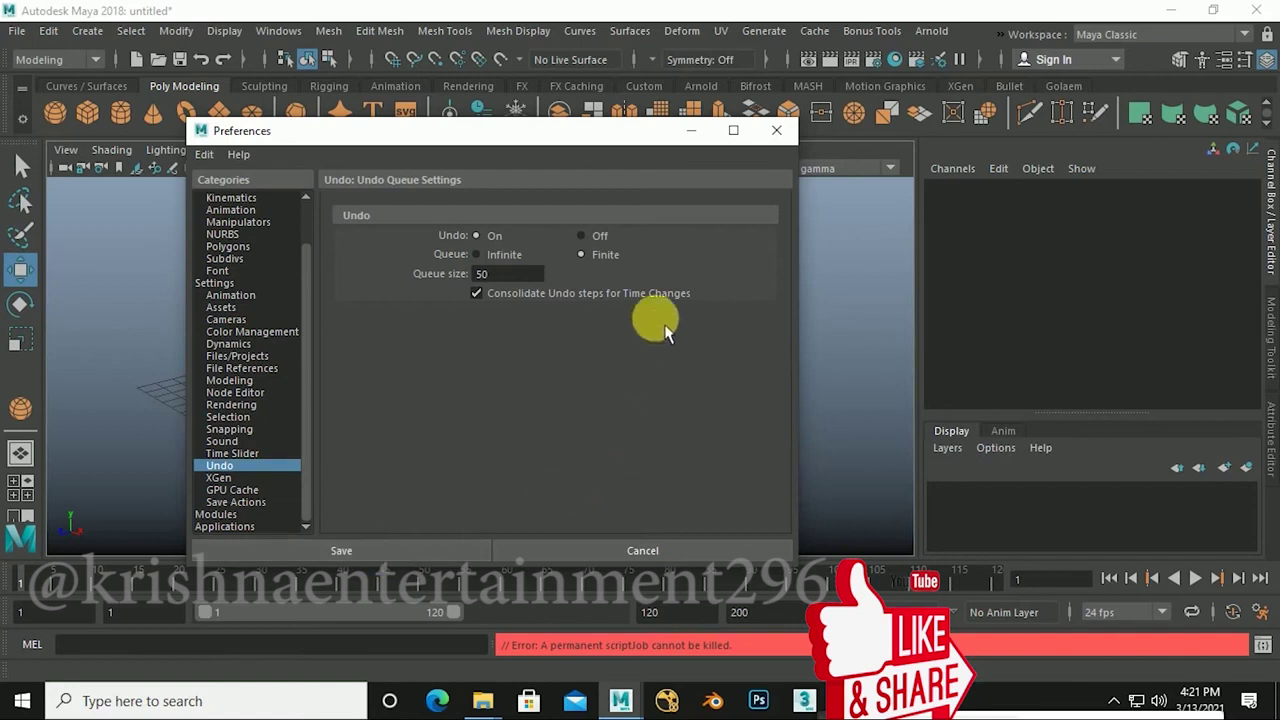
click(776, 133)
click(468, 371)
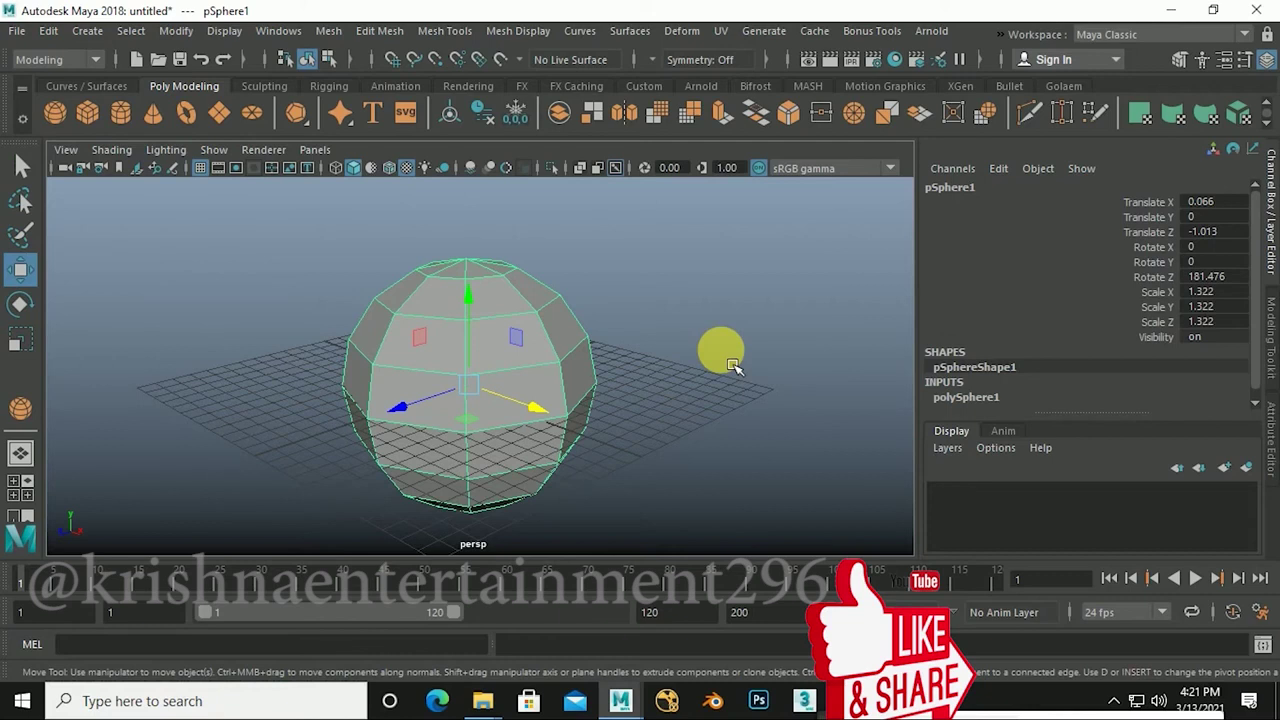
Step: Reselect the faceted sphere, re-angle the view, and open the component marking menu over it
click(740, 357)
click(592, 345)
scroll(600, 370, down, 3)
alt+middle_drag(591, 394, 580, 397)
alt+drag(580, 397, 571, 380)
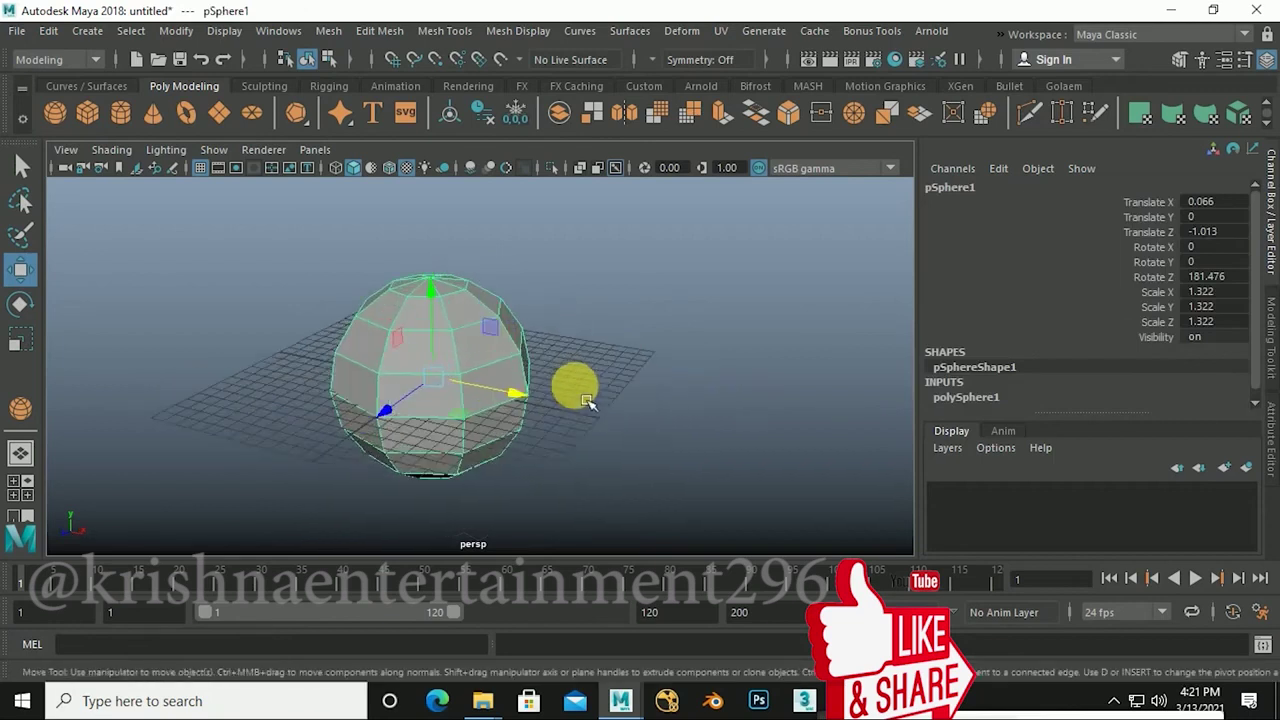
scroll(634, 409, up, 3)
scroll(657, 420, up, 3)
mouse_move(650, 422)
alt+mouse_down()
mouse_move(612, 420)
mouse_move(662, 443)
alt+mouse_up()
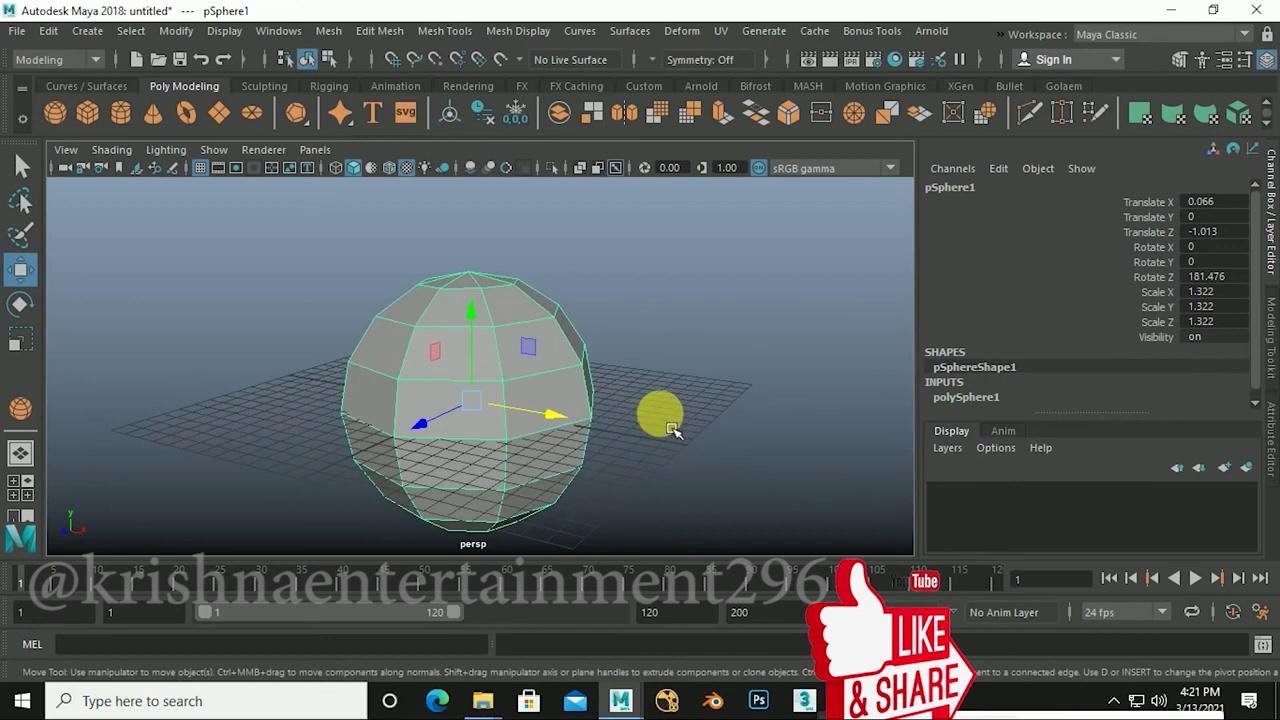
mouse_move(630, 410)
alt+mouse_down()
mouse_move(600, 428)
mouse_move(626, 442)
mouse_move(506, 306)
mouse_move(517, 369)
mouse_move(569, 360)
mouse_move(578, 406)
mouse_move(612, 396)
mouse_move(590, 412)
alt+mouse_up()
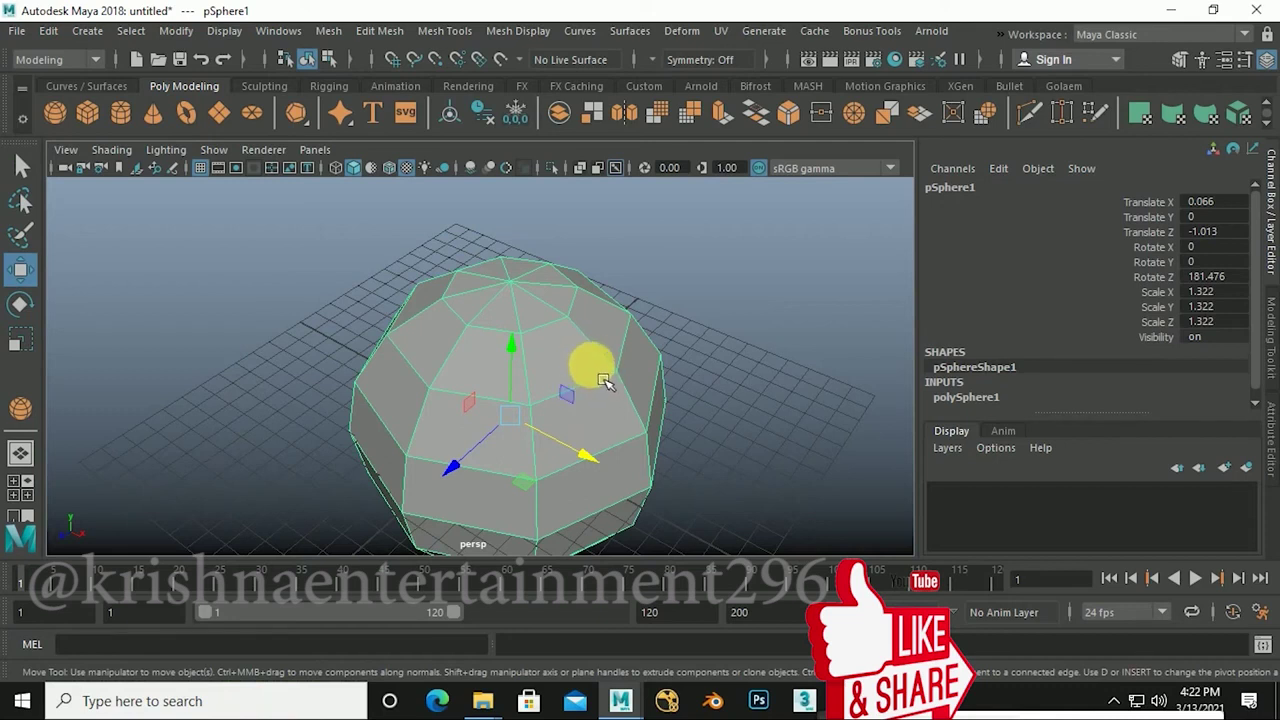
right_click(600, 380)
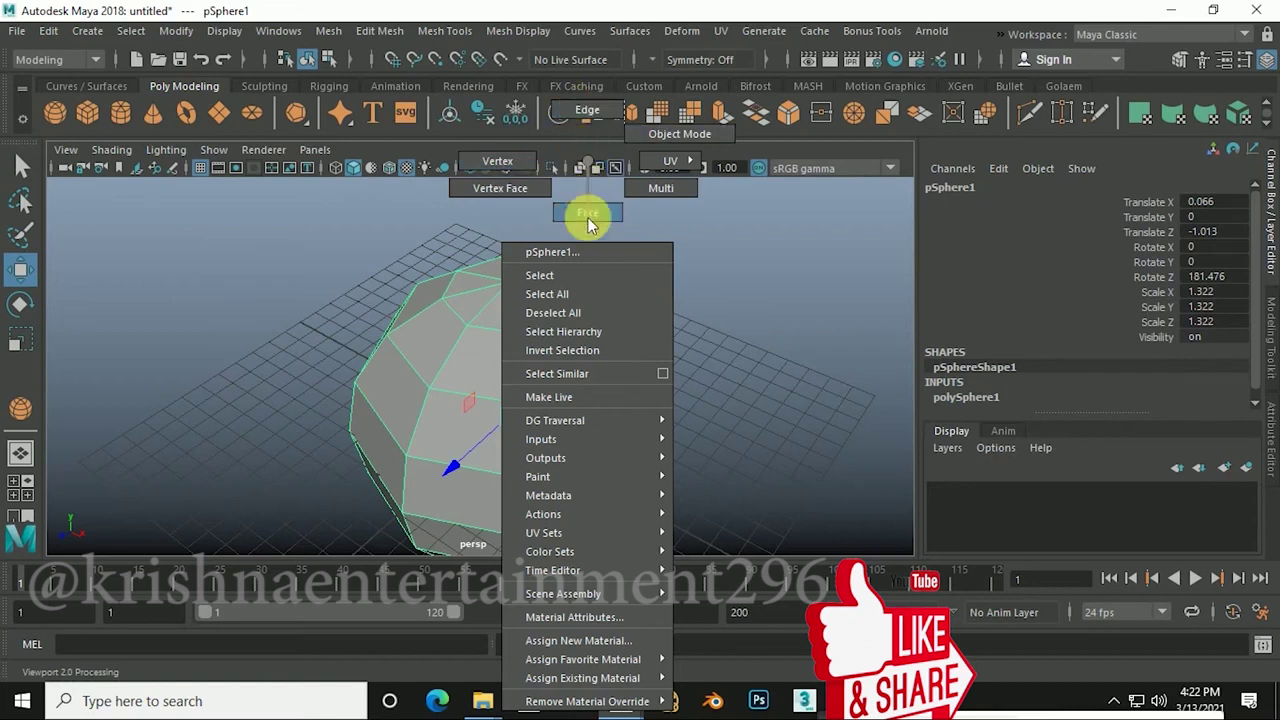
Step: Switch pSphere1 to edge mode and pull one edge outward, then undo the move
click(588, 110)
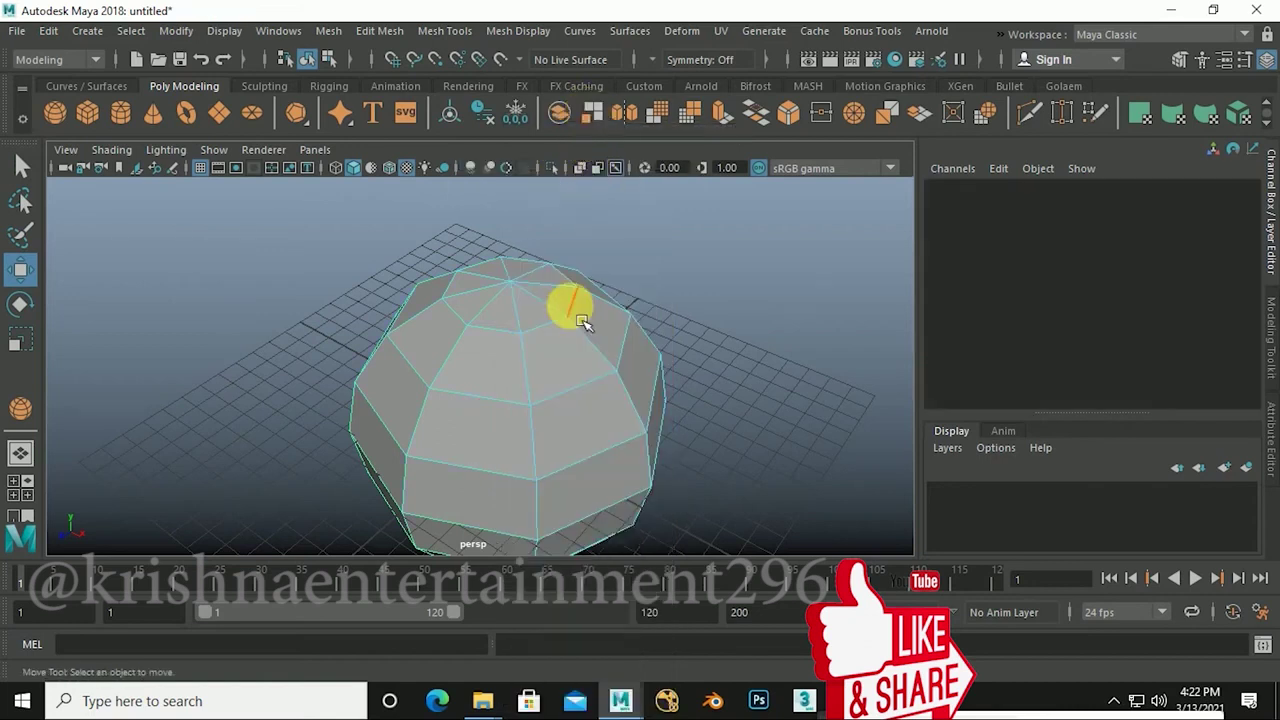
mouse_move(580, 434)
alt+mouse_down()
mouse_move(575, 397)
mouse_move(600, 434)
mouse_move(571, 357)
mouse_move(514, 409)
mouse_move(530, 405)
alt+mouse_up()
alt+middle_drag(530, 405, 552, 412)
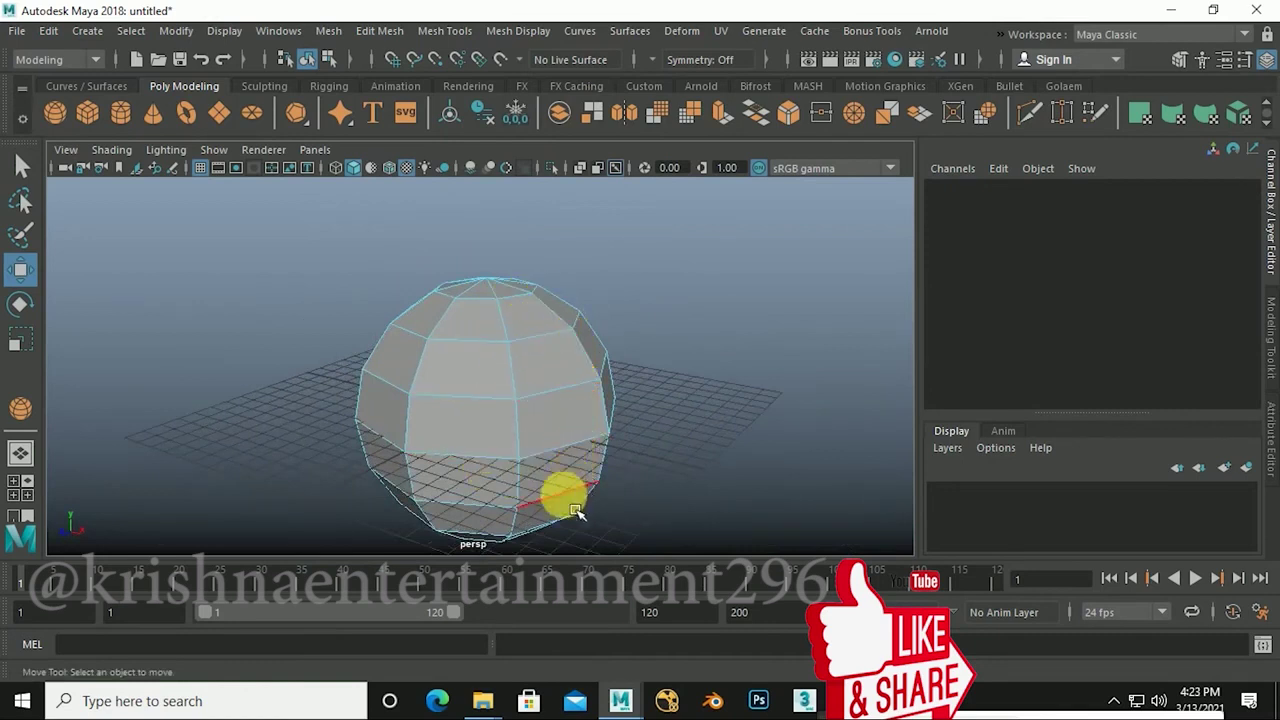
click(565, 412)
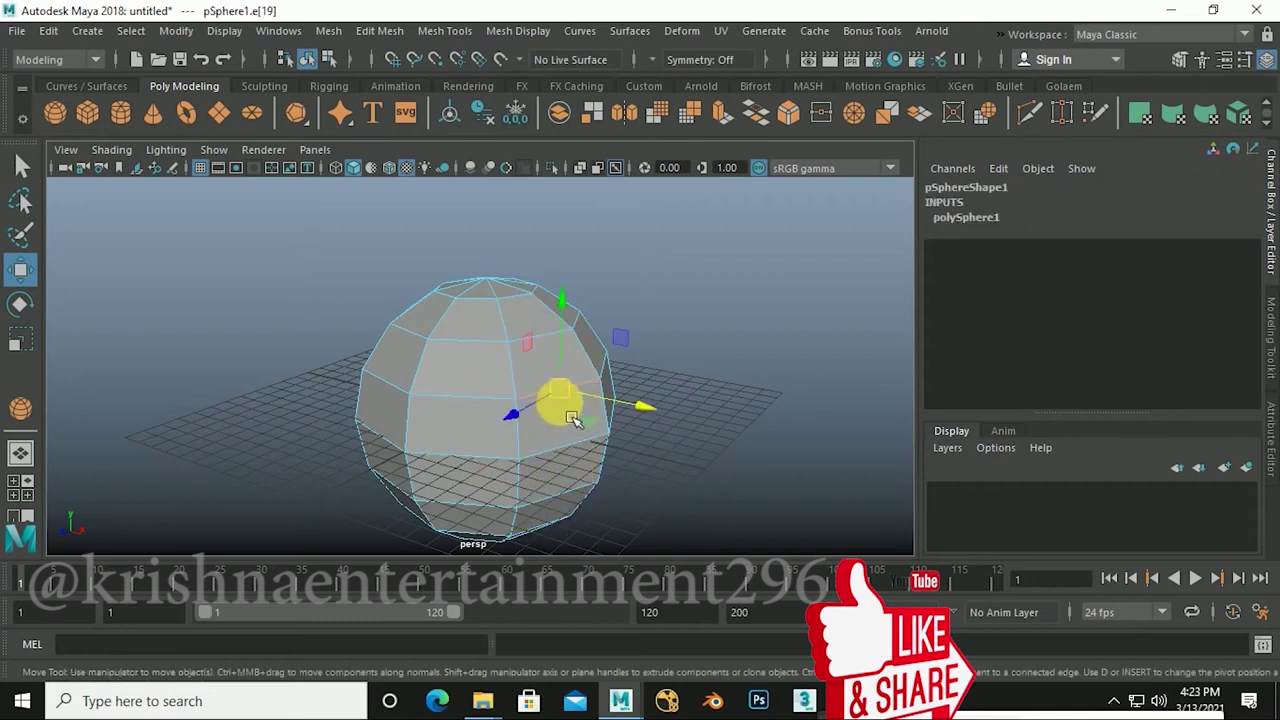
drag(572, 418, 620, 404)
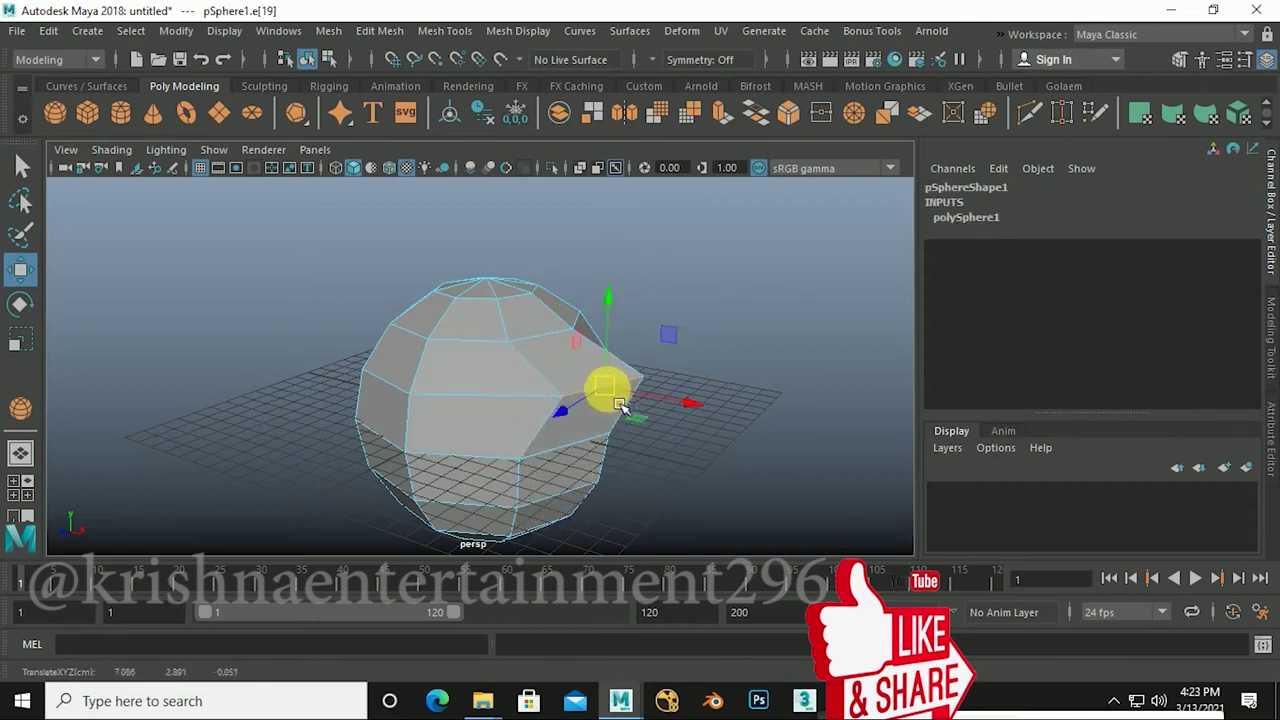
key(ctrl+z)
Step: Pull a different right-side edge up and to the right, then undo that move too
click(484, 348)
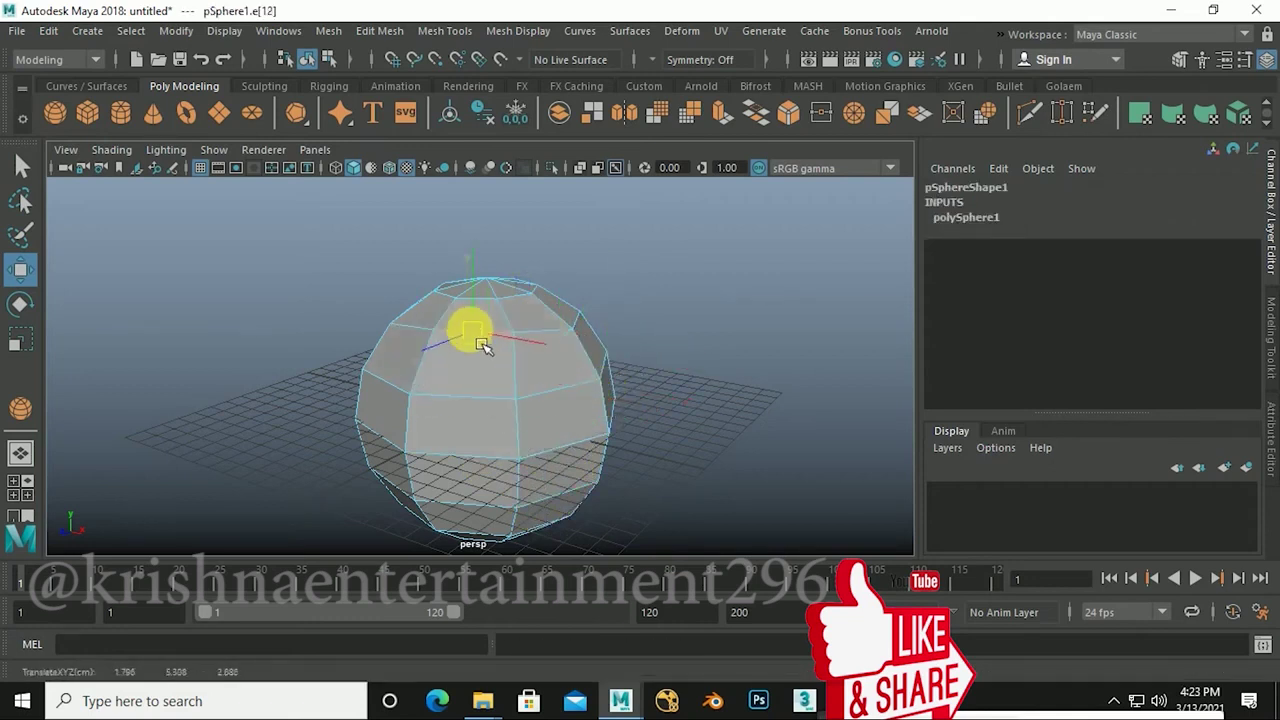
click(601, 341)
drag(605, 345, 649, 314)
key(ctrl+z)
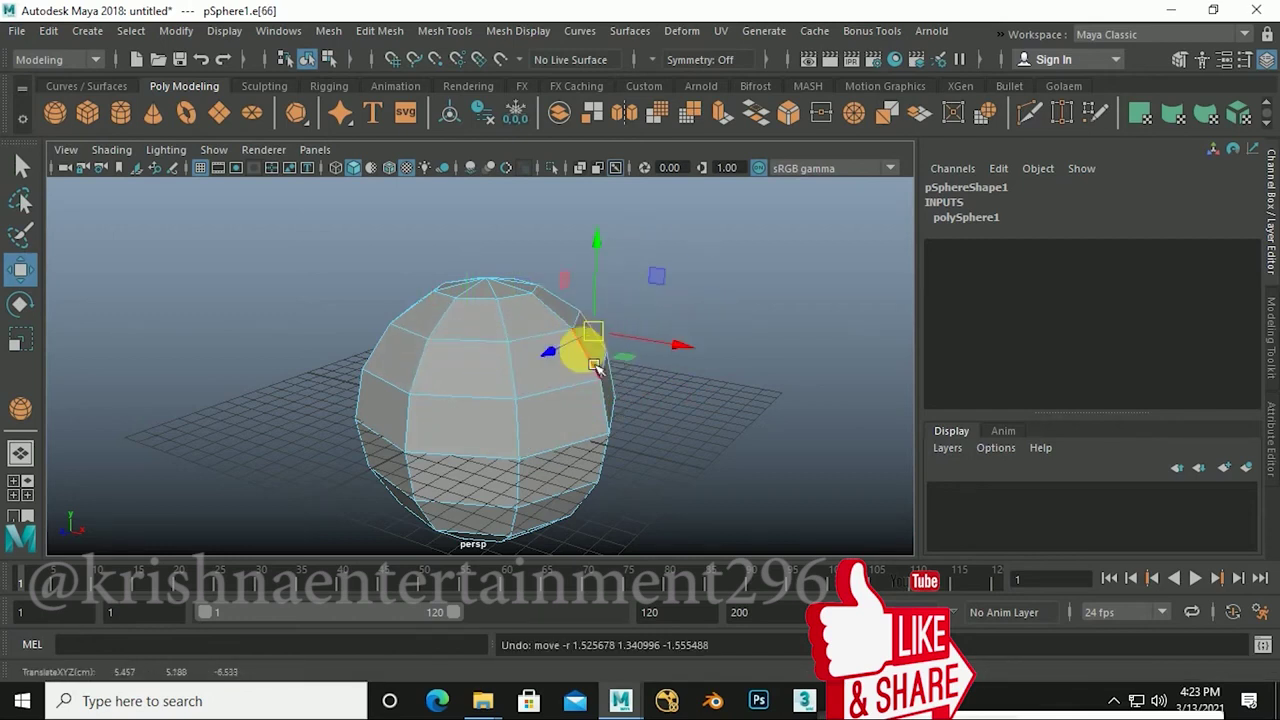
Step: Switch pSphere1 from edge to vertex mode and select a vertex on its right side
right_click(604, 357)
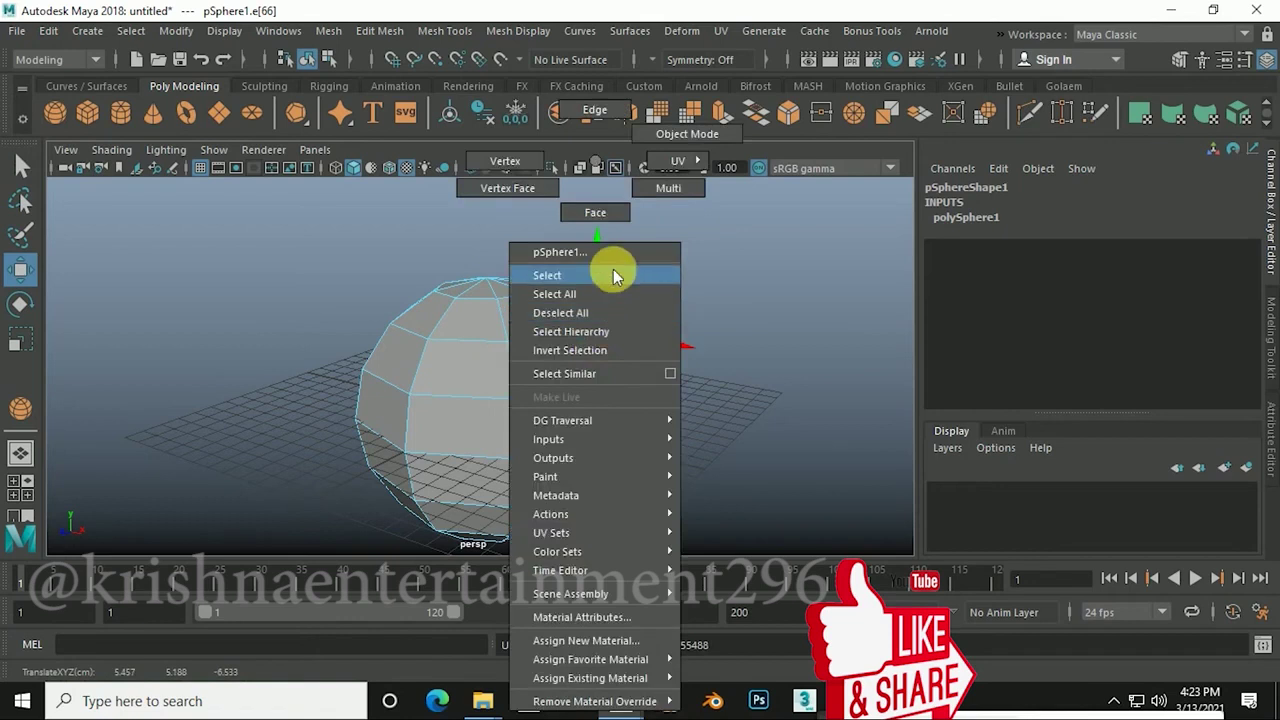
click(506, 166)
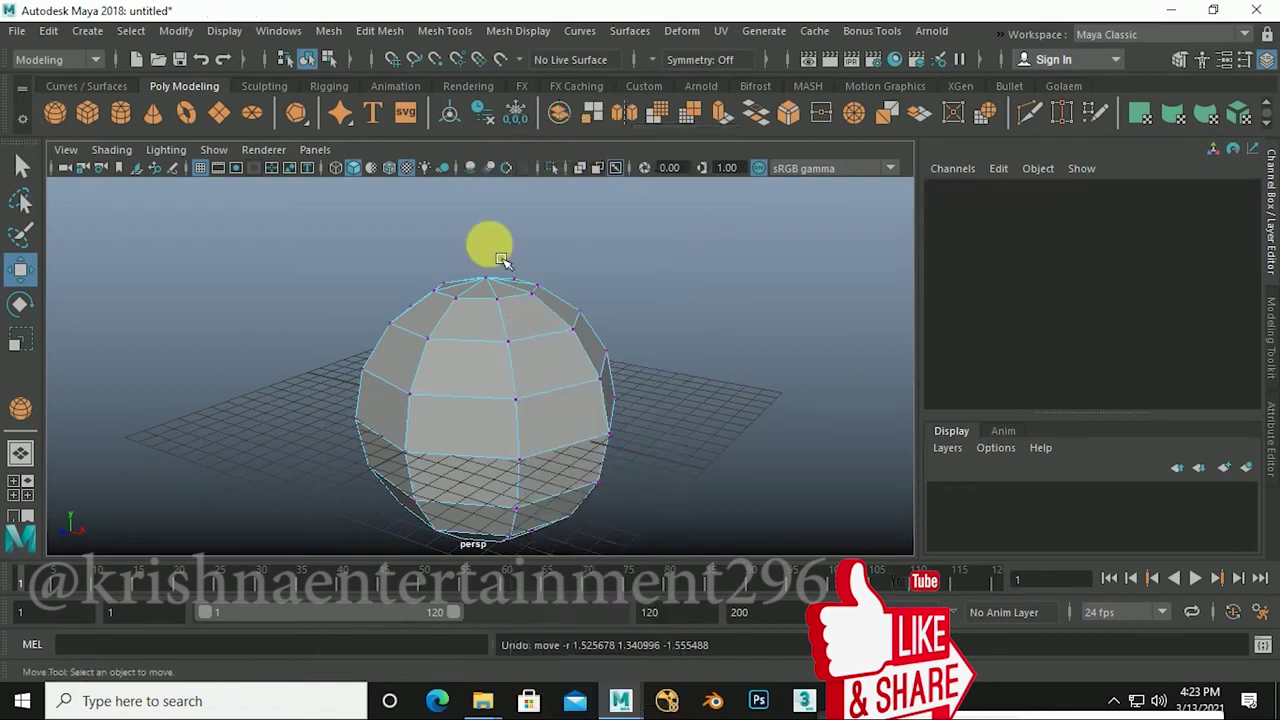
click(600, 384)
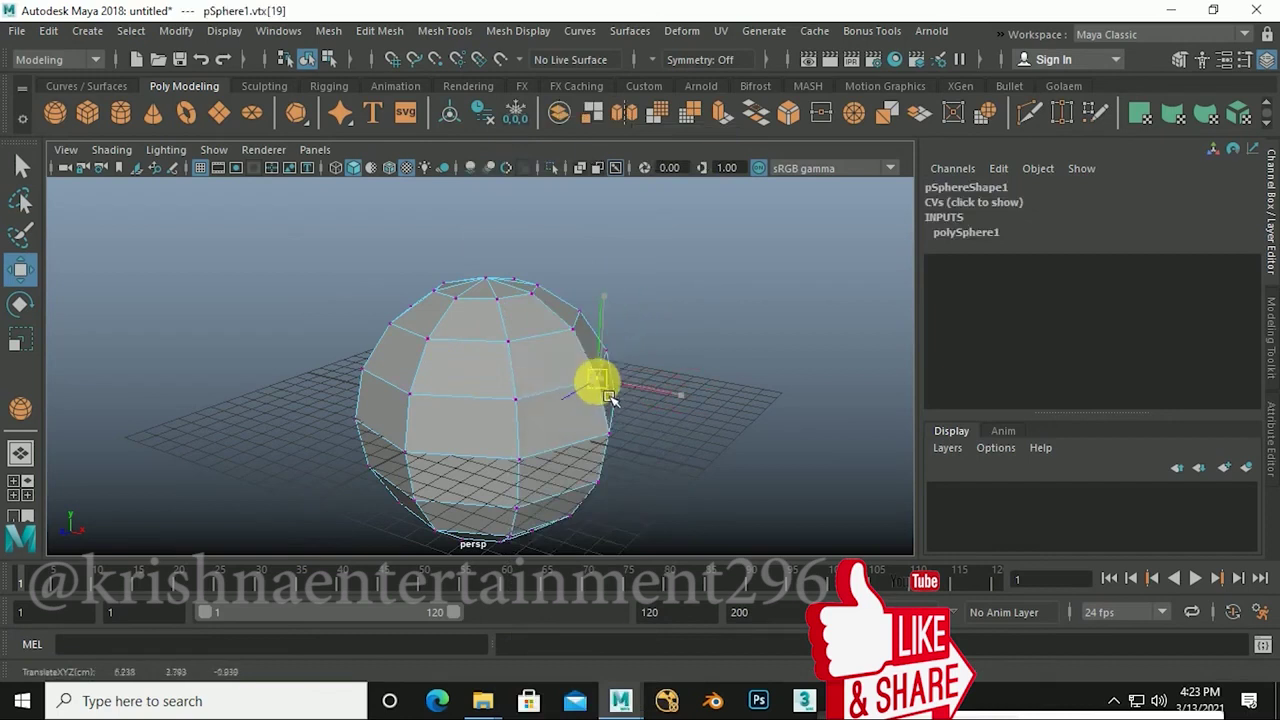
mouse_move(600, 391)
alt+mouse_down()
mouse_move(561, 437)
mouse_move(566, 398)
alt+mouse_up()
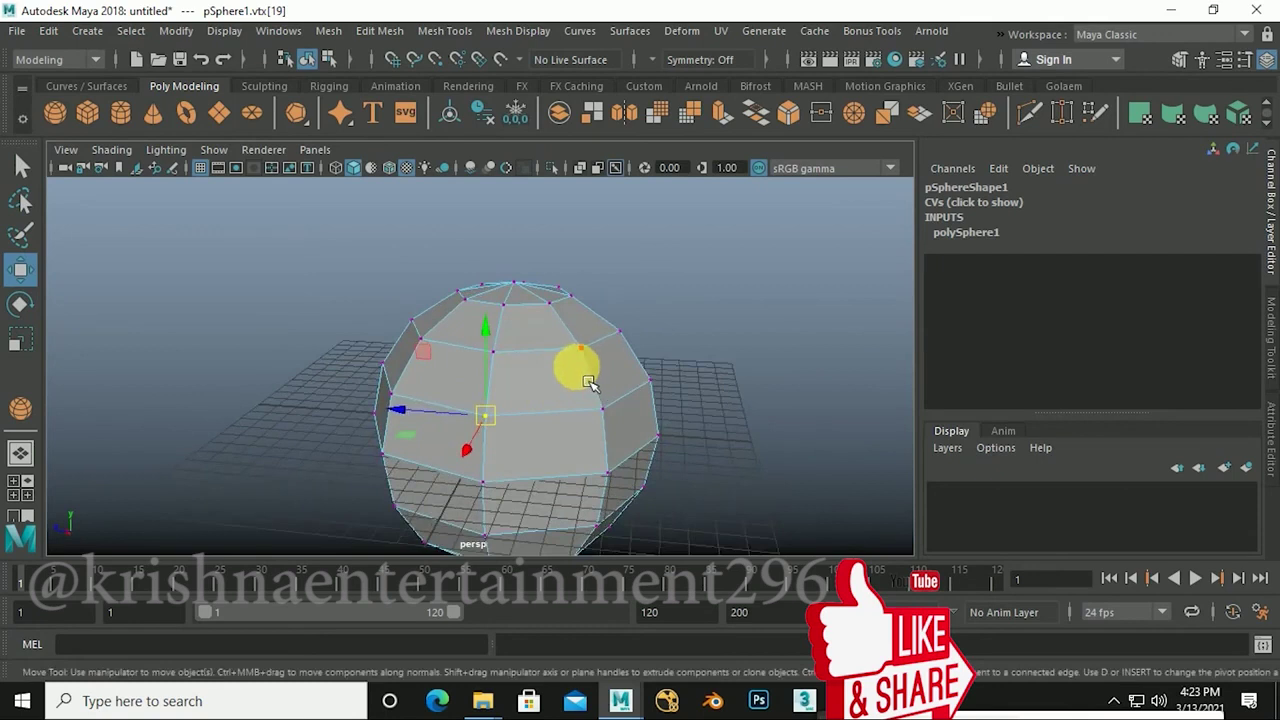
right_drag(590, 384, 580, 218)
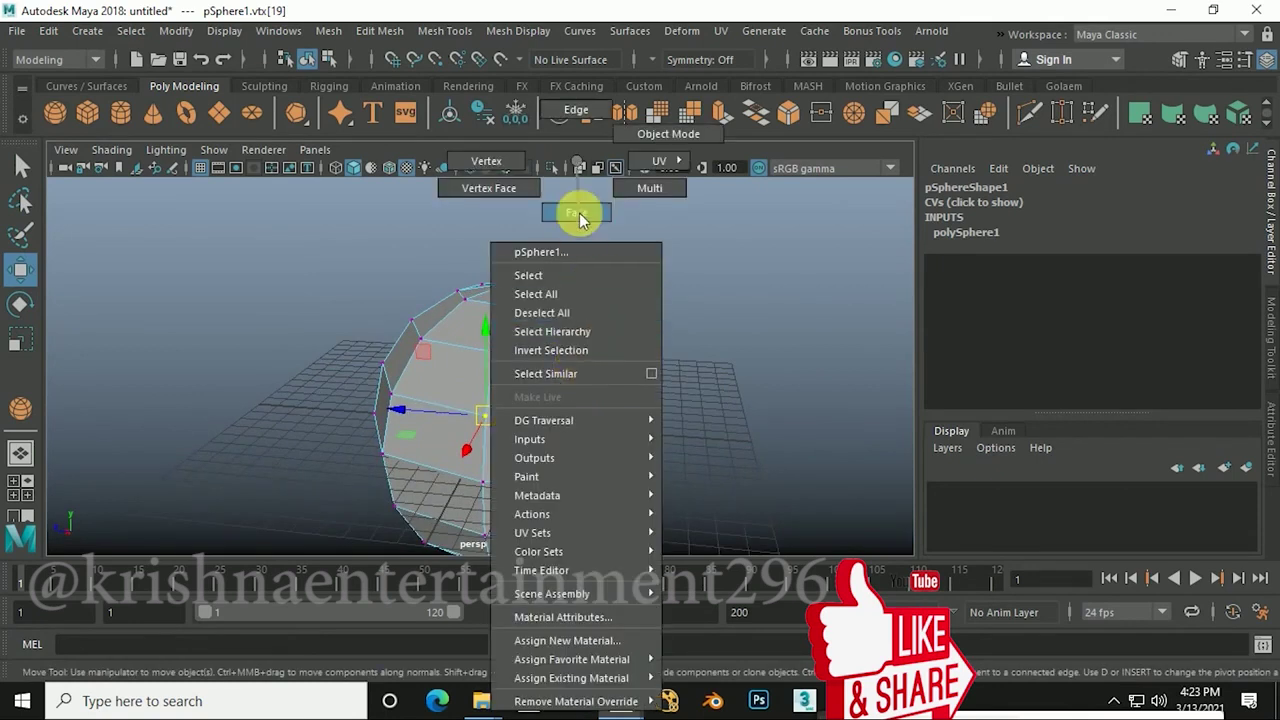
Step: Switch the sphere to face mode and click-select various faces around its front and sides
click(571, 386)
click(571, 451)
click(543, 385)
click(452, 325)
click(462, 385)
click(545, 395)
click(545, 450)
click(531, 469)
click(434, 443)
click(598, 425)
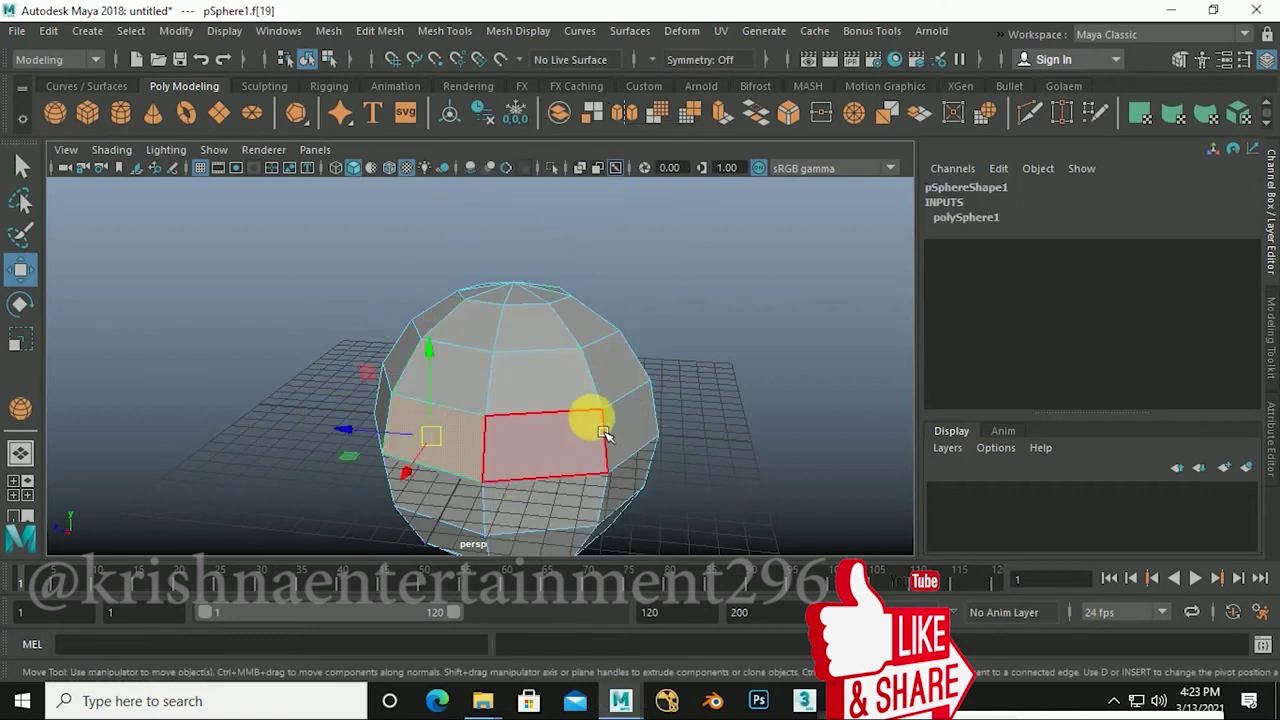
click(612, 385)
Step: Pull a right-side face outward twice, undoing each move so the sphere keeps its shape
drag(620, 378, 778, 358)
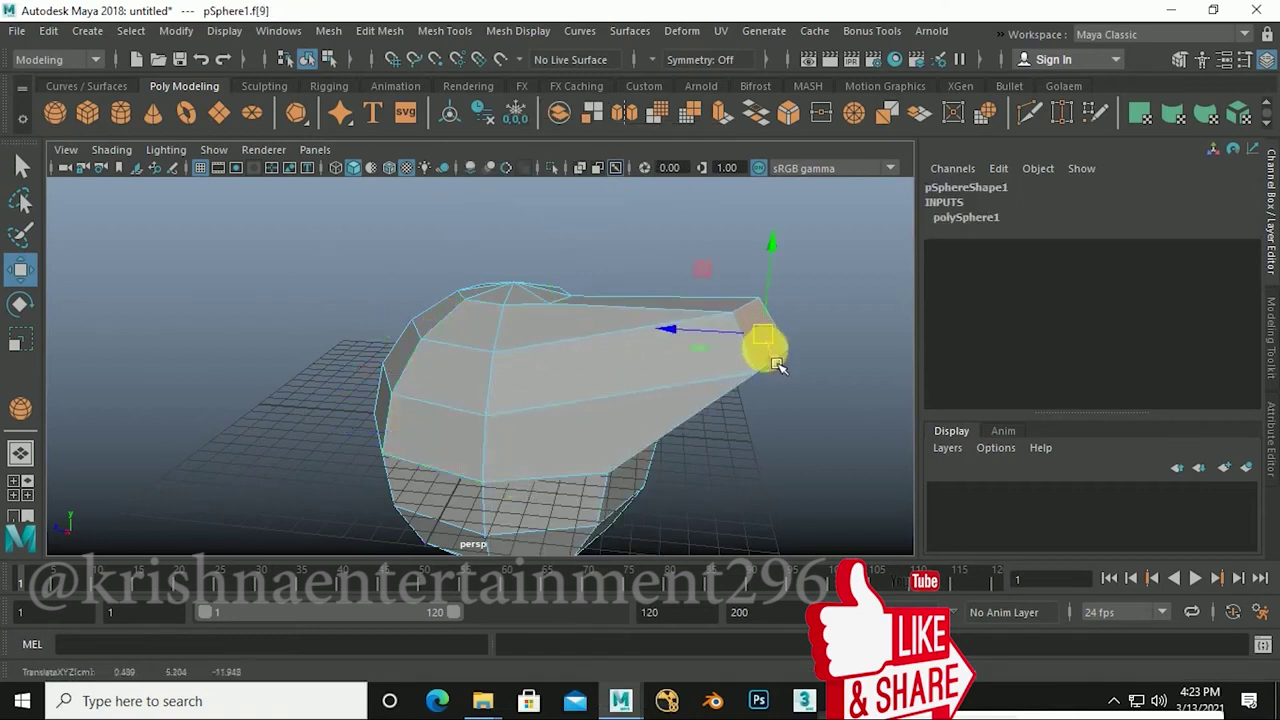
key(ctrl+z)
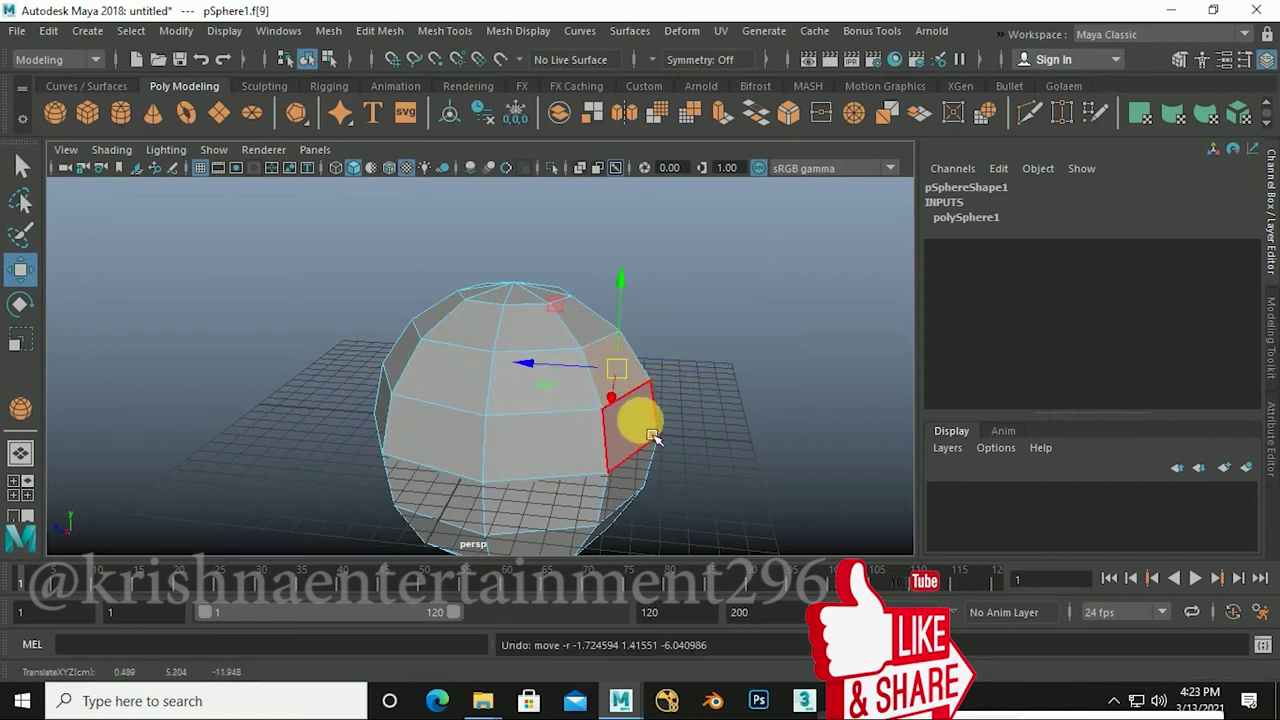
drag(640, 423, 728, 365)
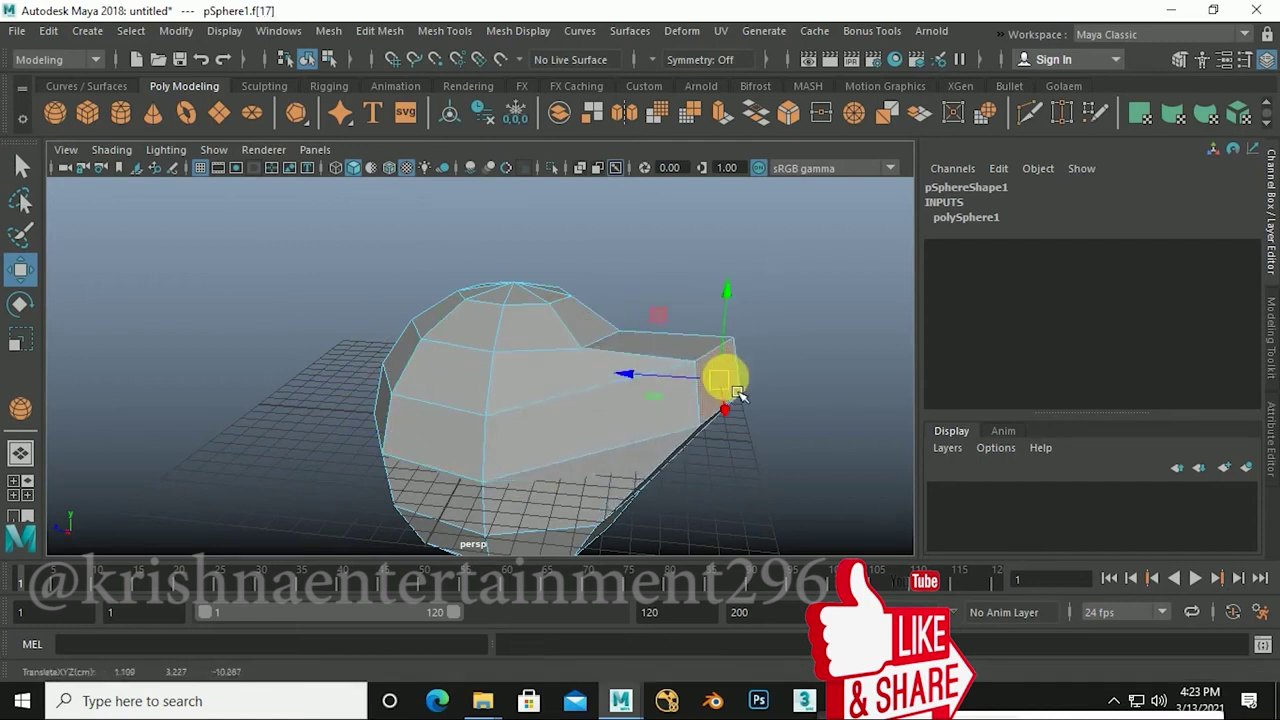
key(ctrl+z)
click(592, 386)
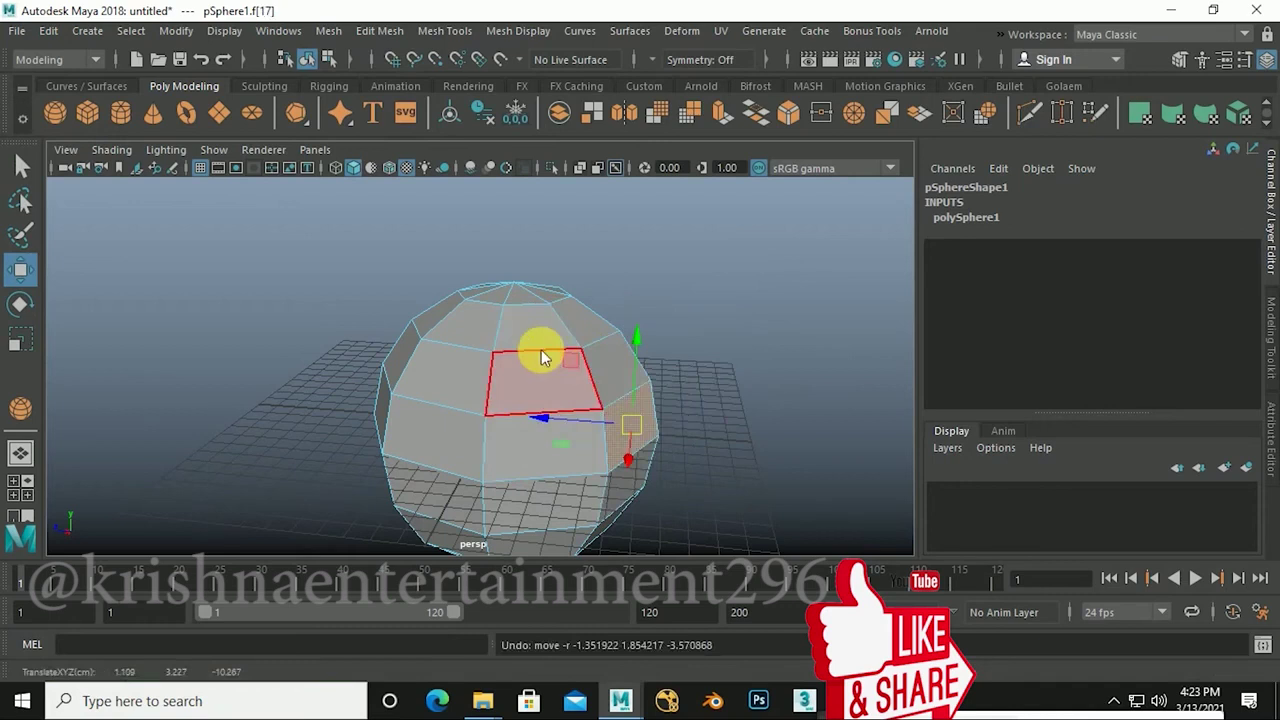
Step: Marquee-select several groups of front and side faces, then return the sphere to object mode
right_drag(540, 163, 470, 163)
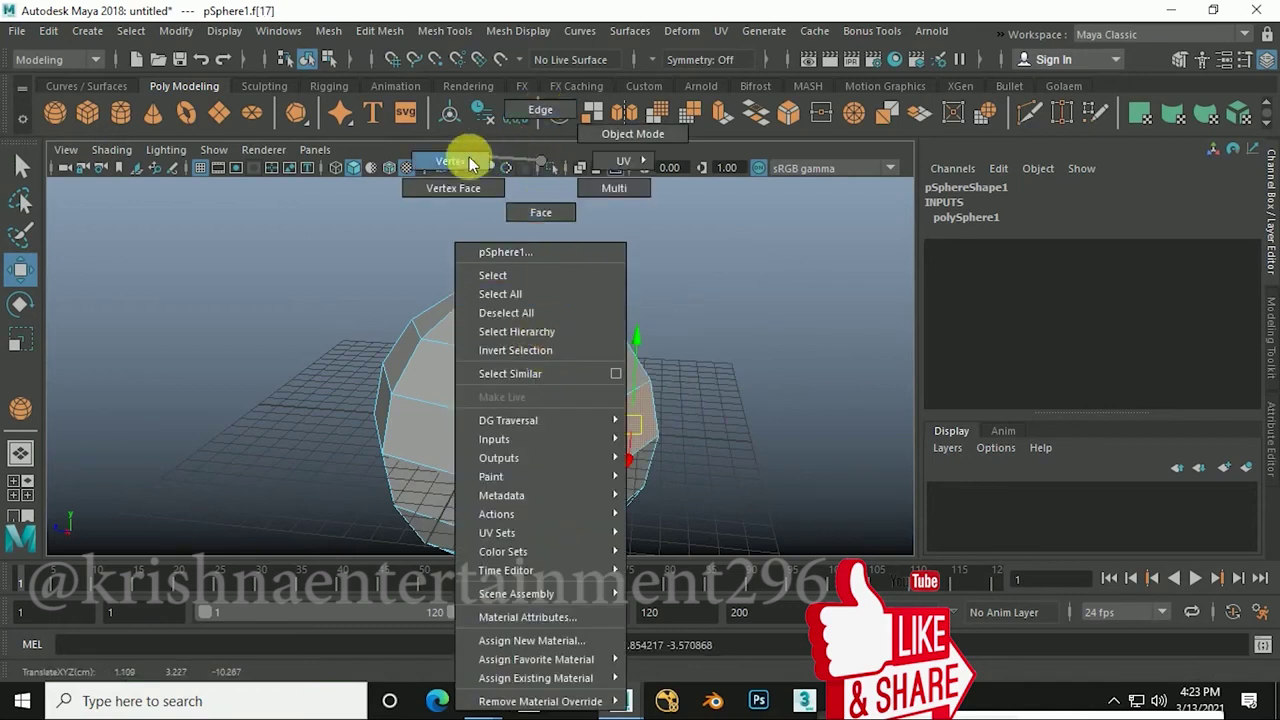
right_drag(470, 163, 545, 214)
drag(486, 337, 552, 442)
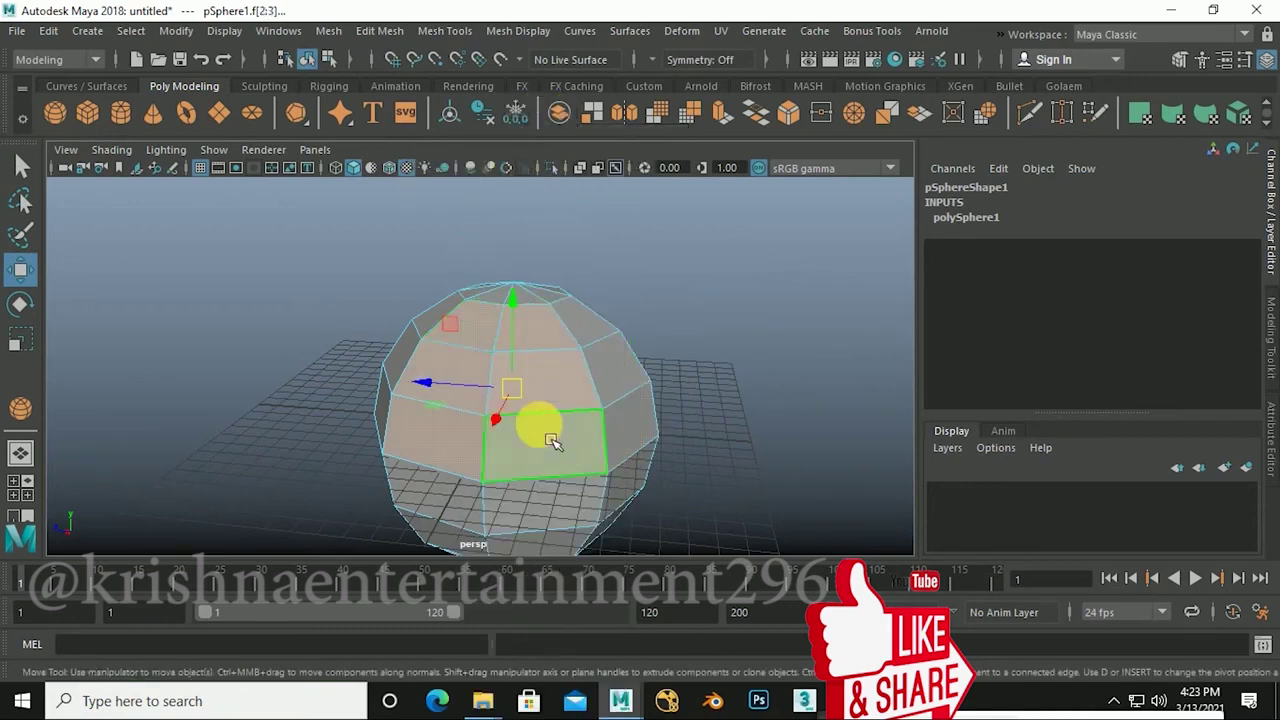
drag(588, 362, 678, 436)
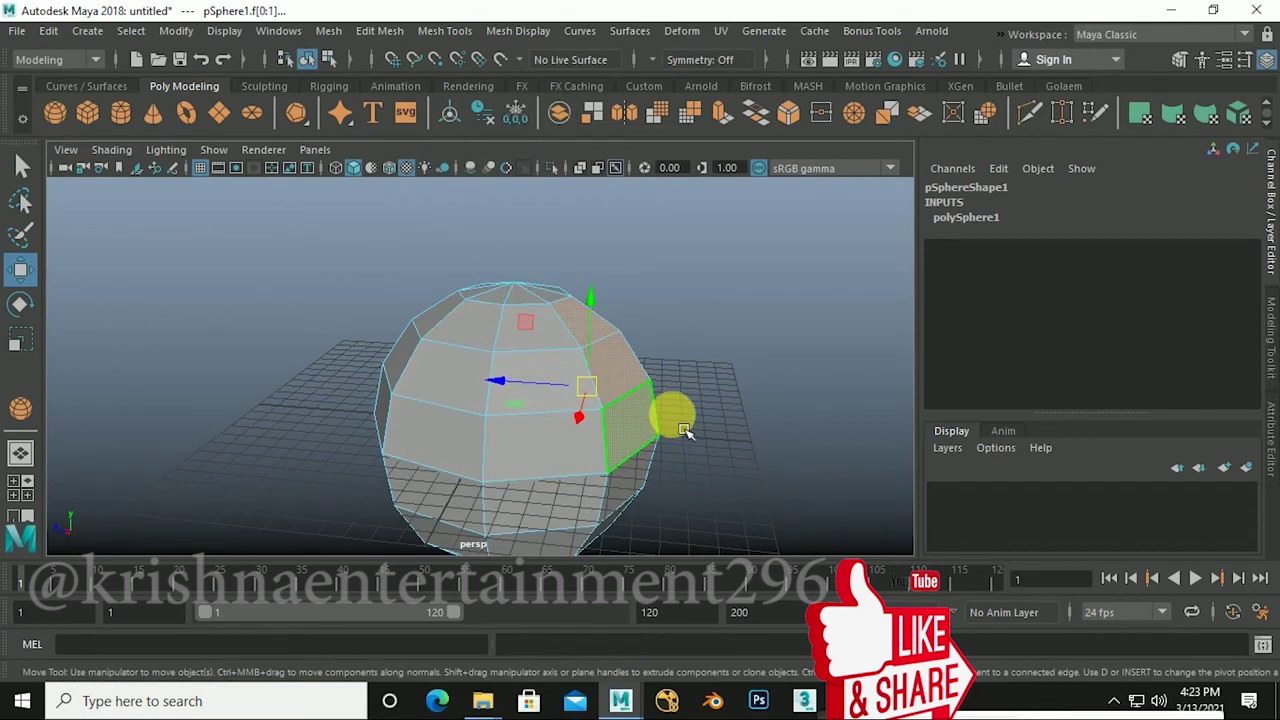
mouse_move(471, 400)
mouse_down()
mouse_move(523, 443)
mouse_move(600, 476)
mouse_up()
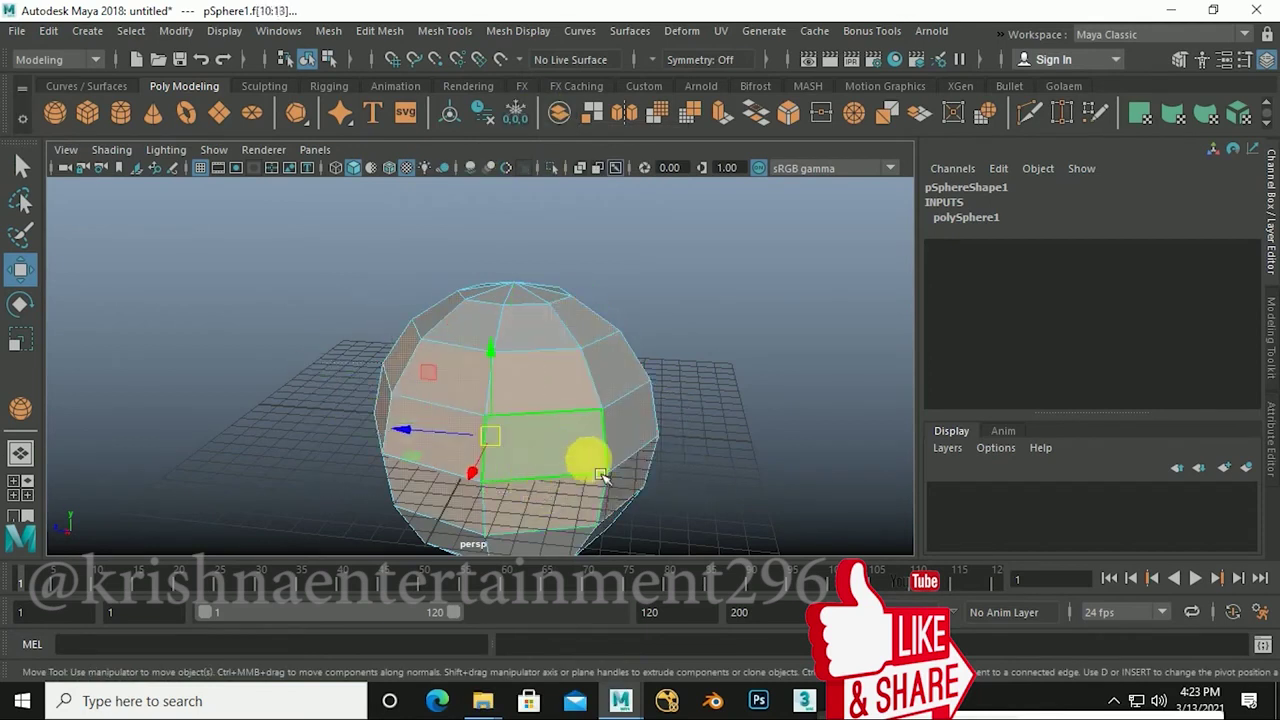
mouse_move(669, 349)
mouse_down()
mouse_move(477, 349)
mouse_move(466, 437)
mouse_up()
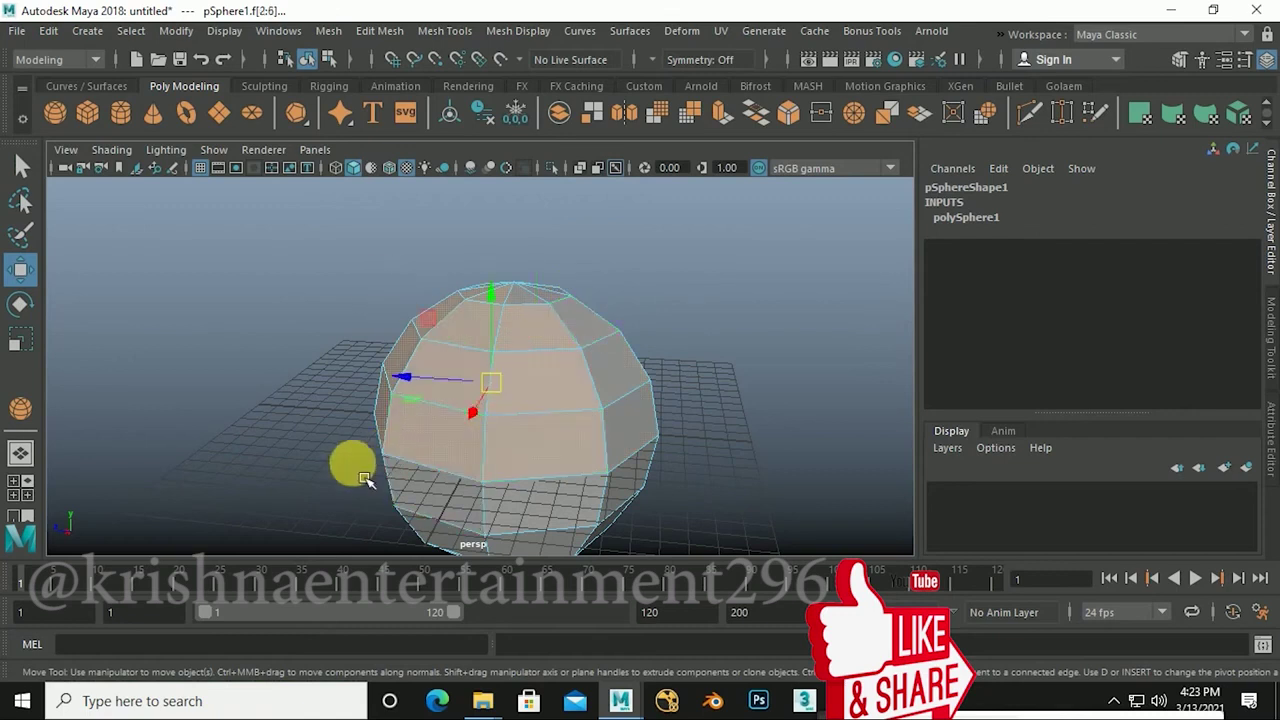
drag(366, 480, 686, 508)
drag(530, 375, 600, 400)
mouse_move(560, 388)
right_down()
mouse_move(555, 184)
mouse_move(635, 141)
mouse_move(619, 136)
right_up()
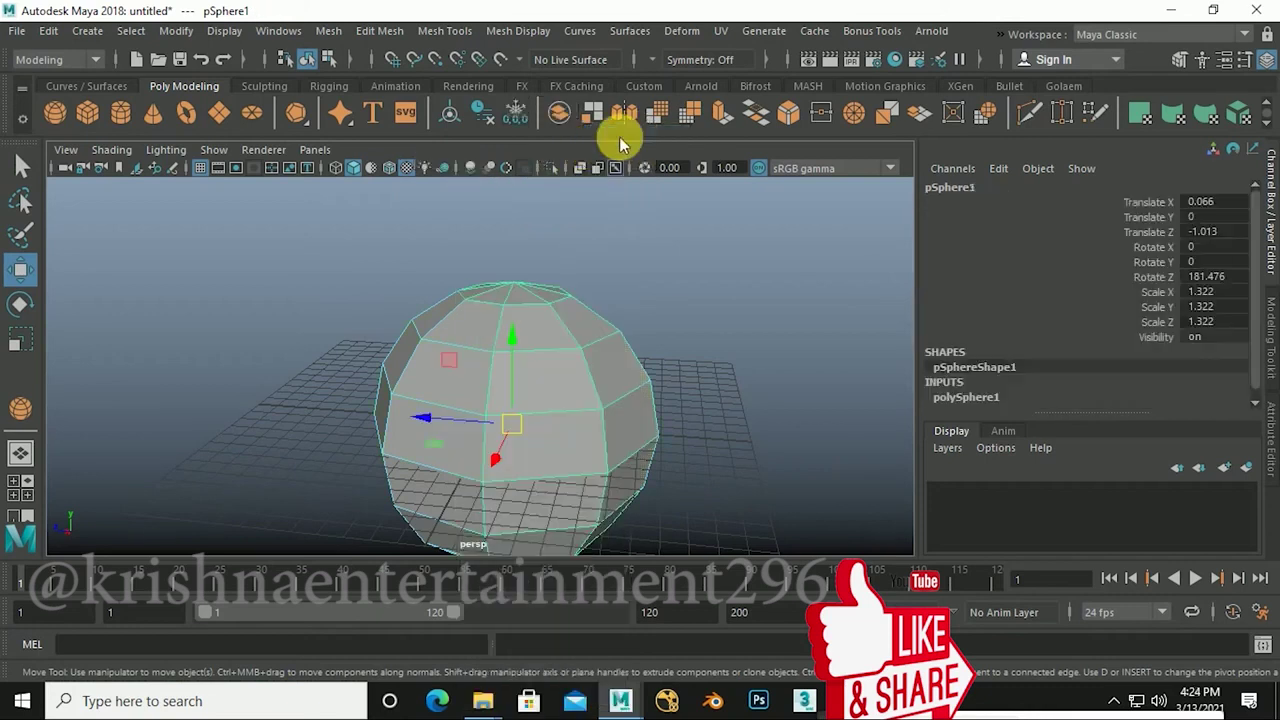
click(652, 332)
click(575, 380)
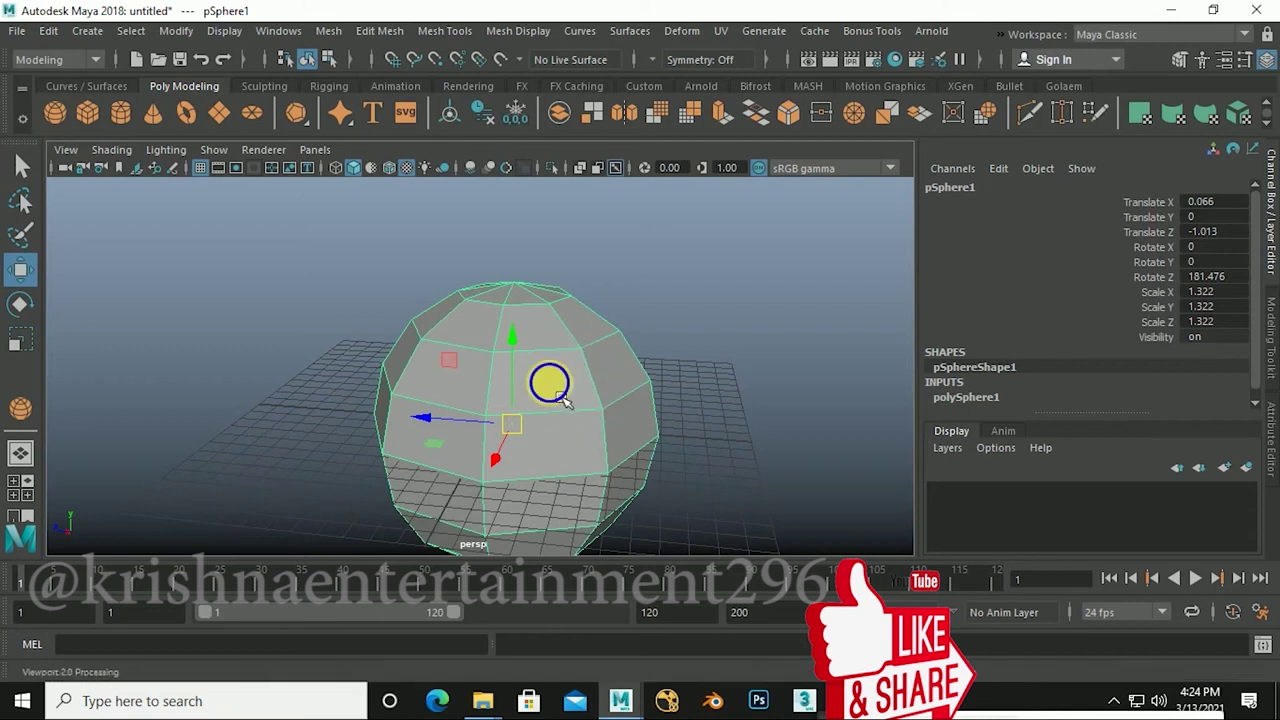
right_drag(548, 382, 590, 220)
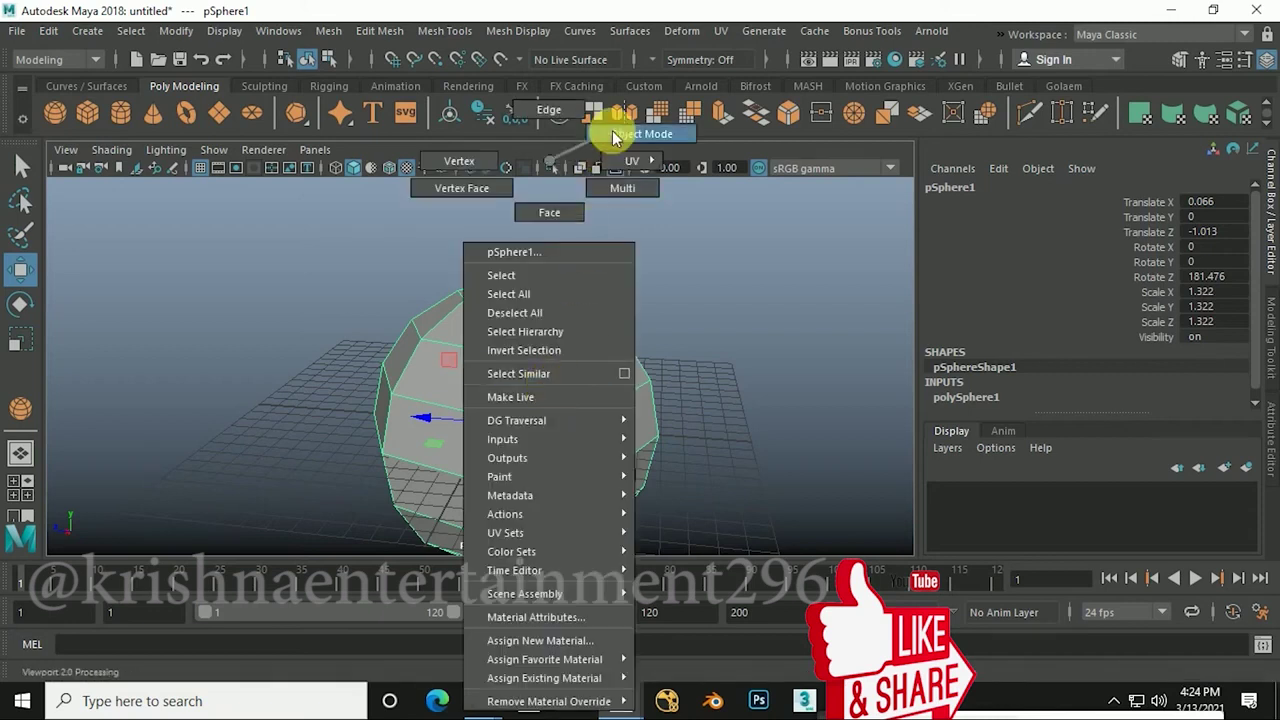
right_drag(615, 137, 455, 163)
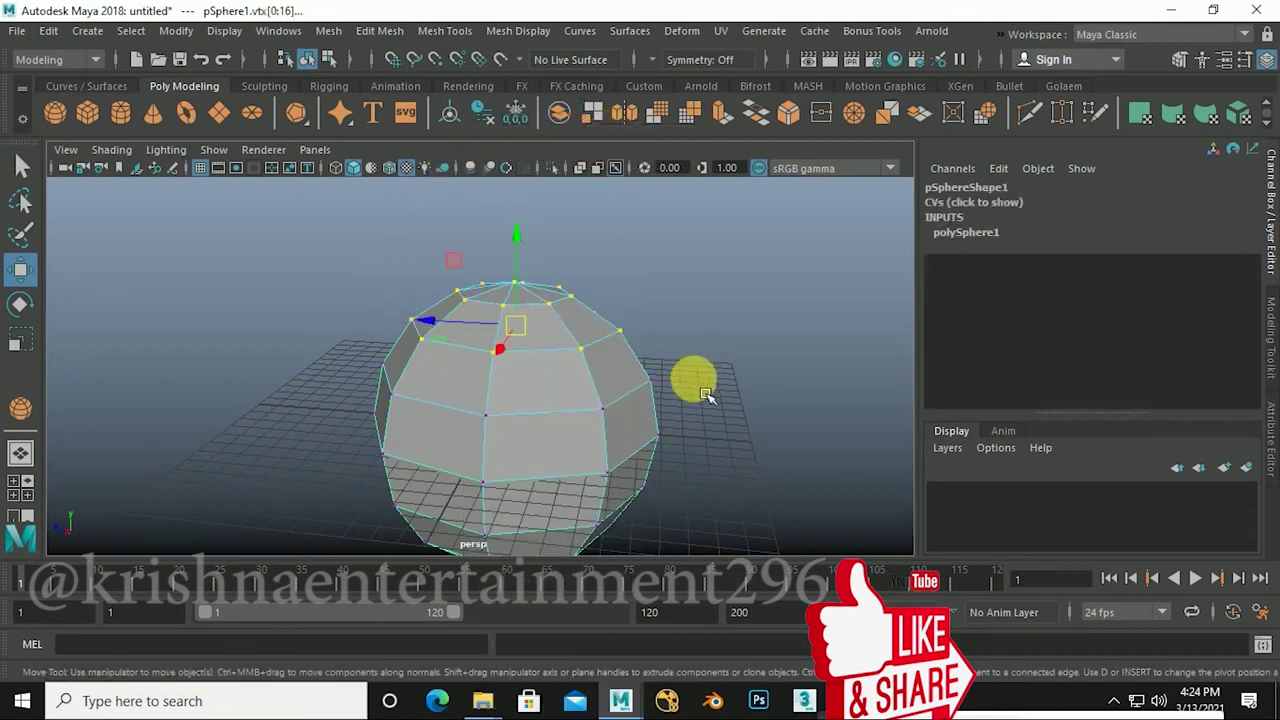
mouse_move(386, 329)
mouse_down()
mouse_move(400, 390)
mouse_move(562, 515)
mouse_up()
click(602, 410)
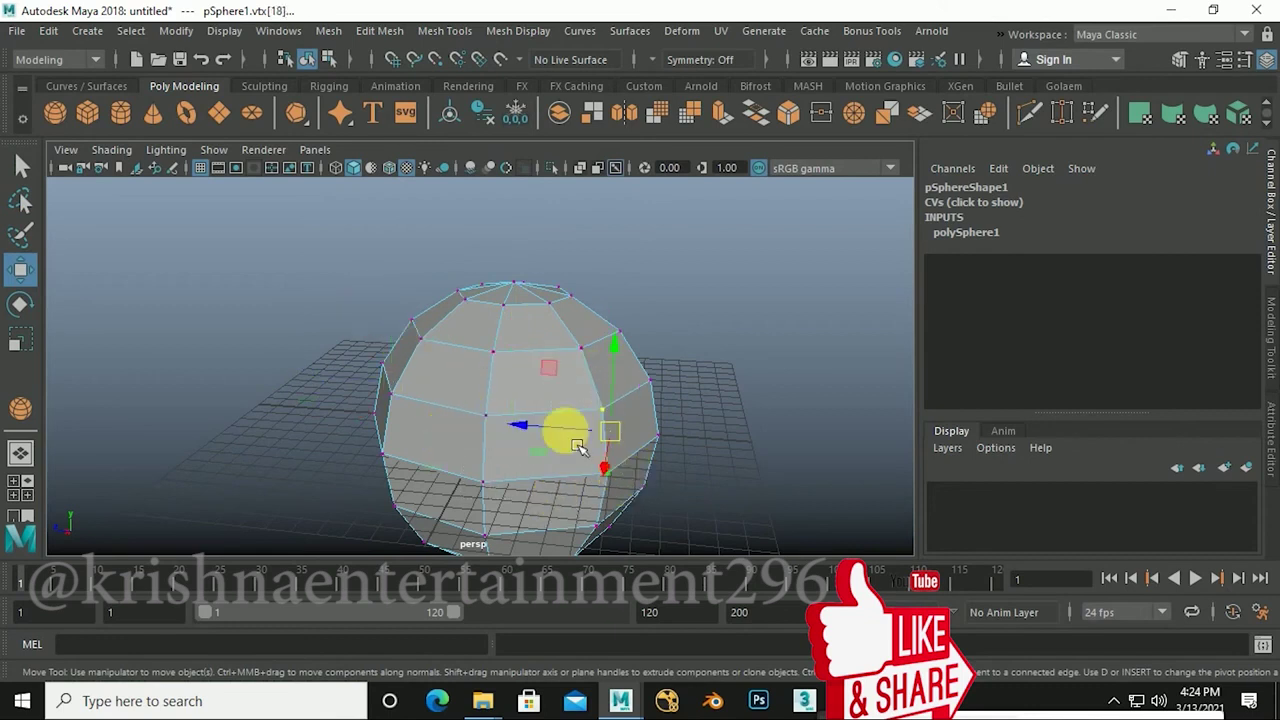
mouse_move(524, 328)
right_down()
mouse_move(567, 152)
mouse_move(591, 145)
right_up()
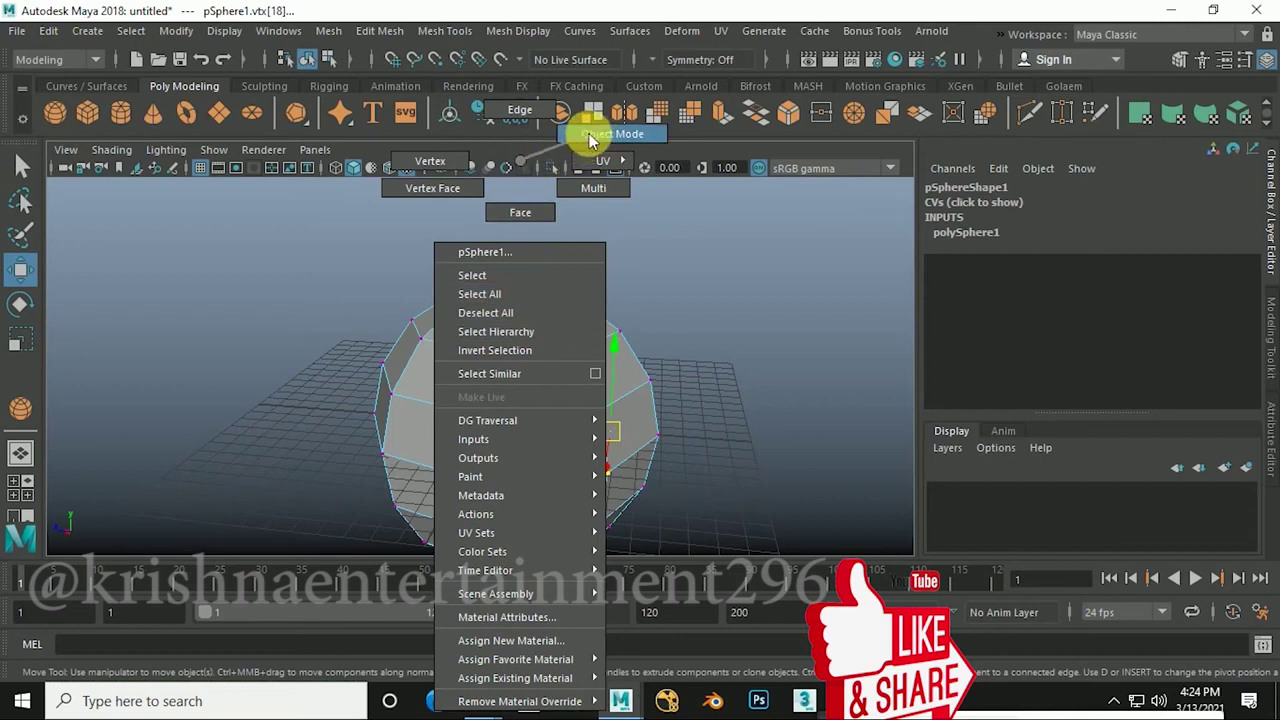
right_drag(590, 140, 592, 138)
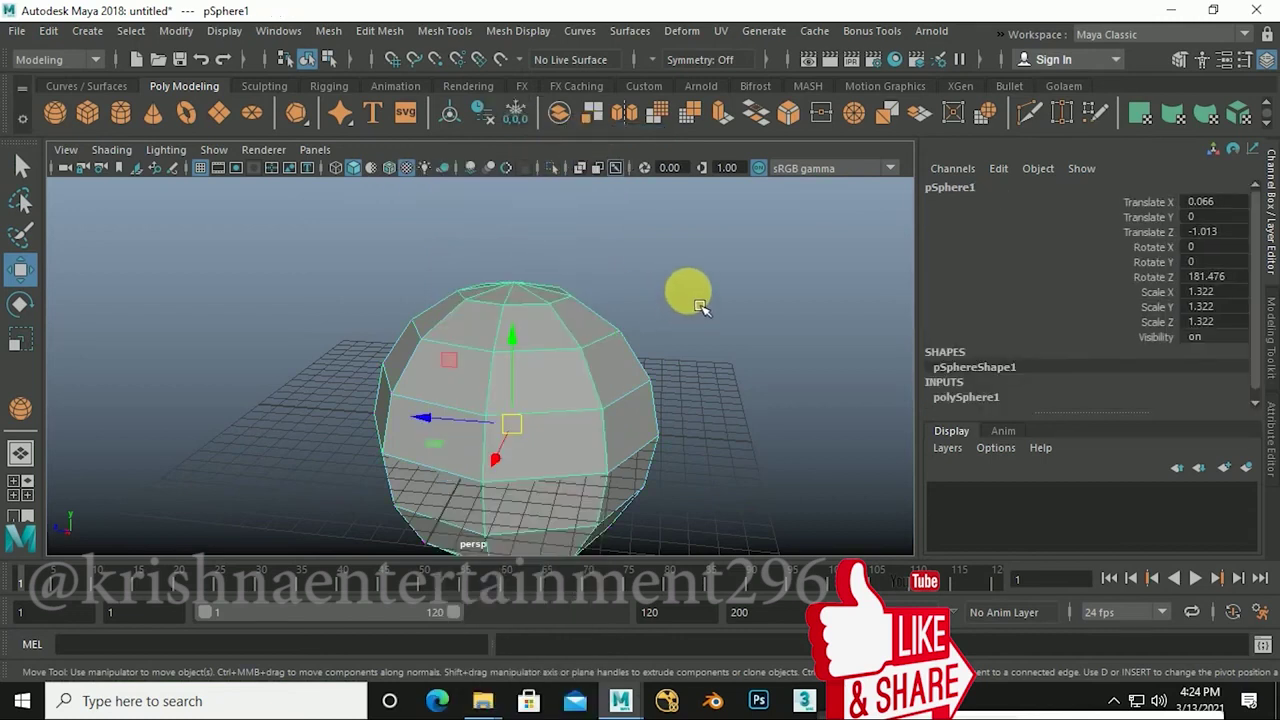
Step: Reselect pSphere1, raise it to Translate Y 6.381, undo the reshaping, and enter face mode
click(695, 300)
click(610, 368)
mouse_move(620, 381)
alt+mouse_down()
mouse_move(620, 424)
mouse_move(601, 431)
mouse_move(586, 402)
mouse_move(591, 420)
mouse_move(571, 423)
mouse_move(534, 380)
alt+mouse_up()
mouse_move(506, 332)
mouse_down()
mouse_move(518, 224)
mouse_move(534, 428)
mouse_move(561, 432)
mouse_move(514, 374)
mouse_move(523, 394)
mouse_move(537, 380)
mouse_move(531, 371)
mouse_move(537, 414)
mouse_move(560, 334)
mouse_move(561, 408)
mouse_up()
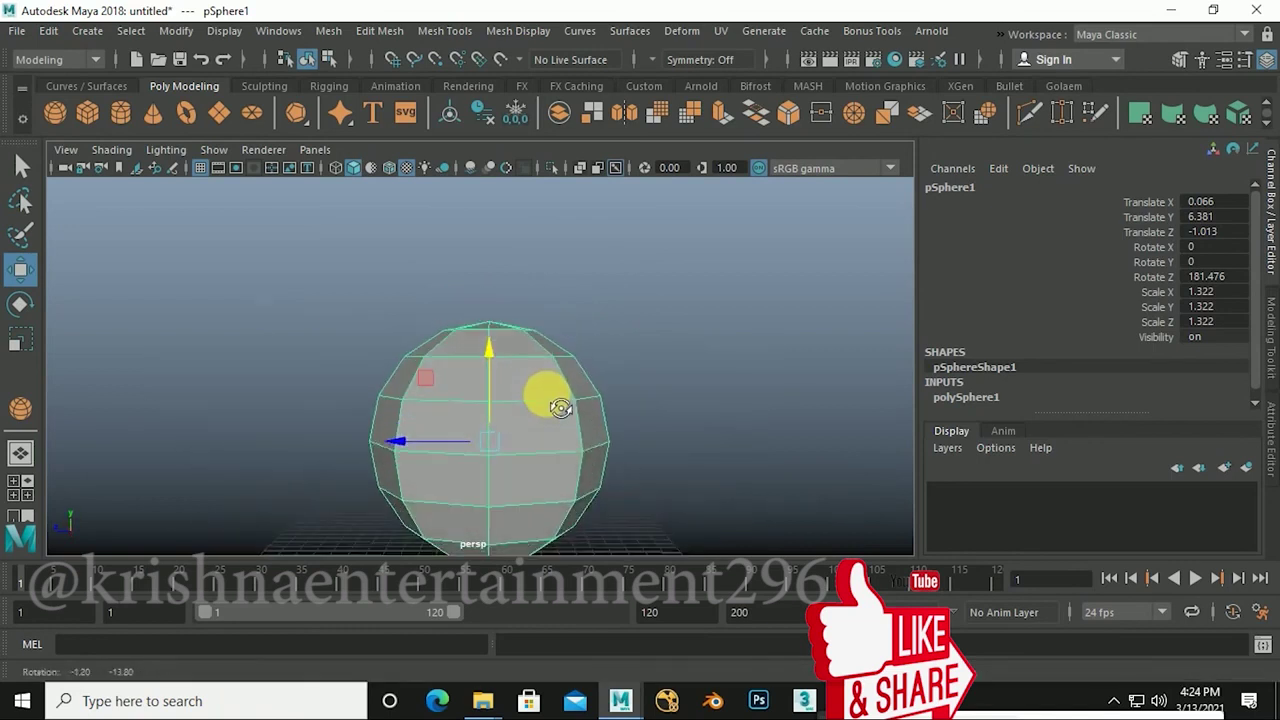
scroll(572, 428, down, 3)
scroll(548, 457, up, 2)
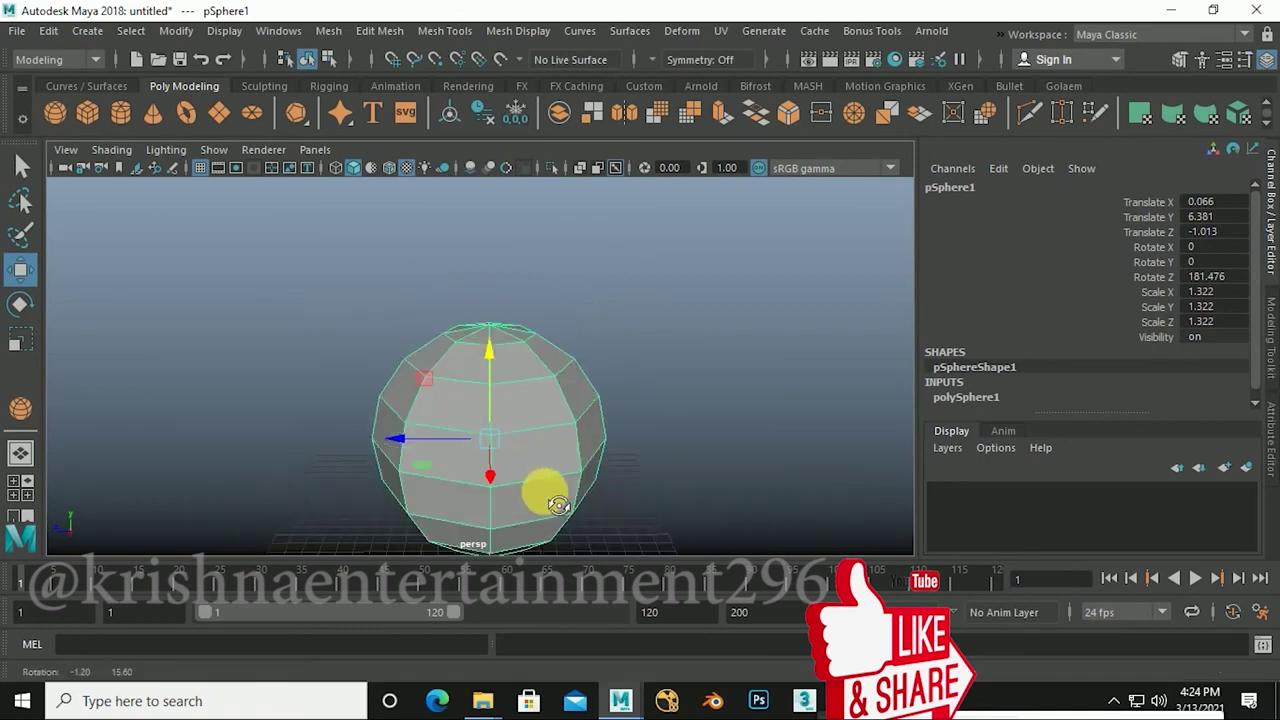
scroll(548, 457, up, 3)
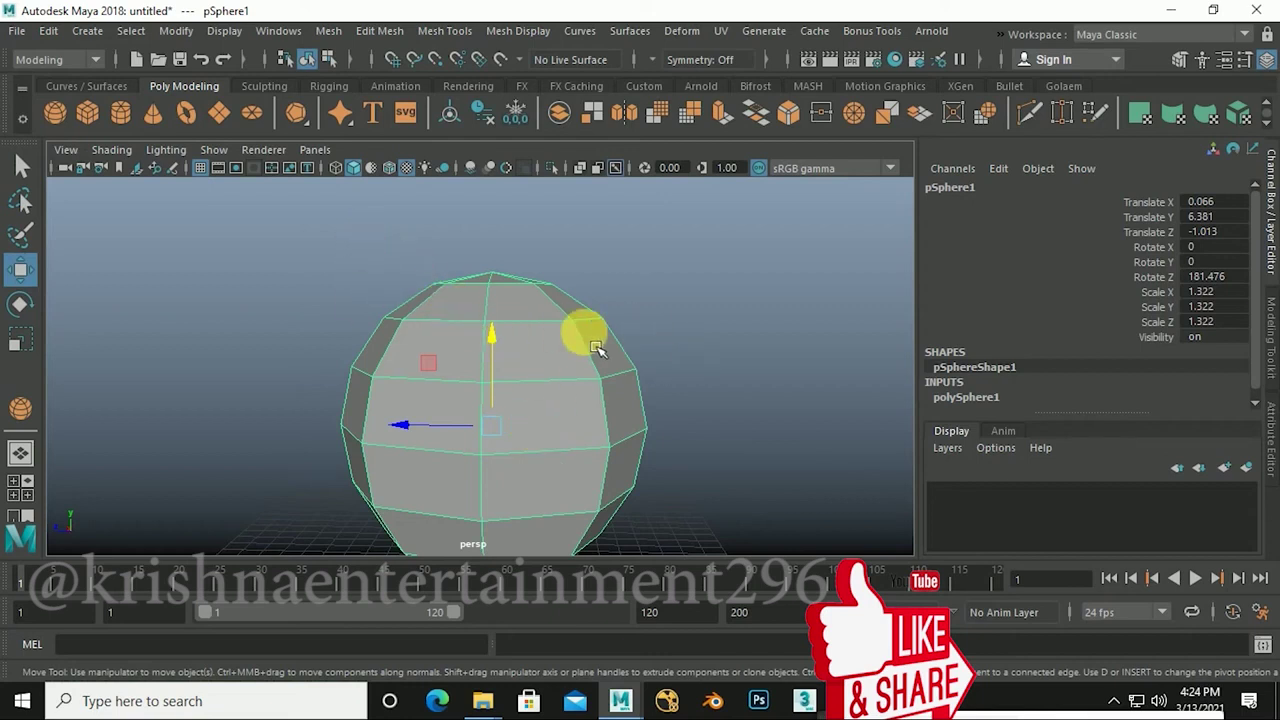
key(ctrl+z)
key(ctrl+z)
key(ctrl+z)
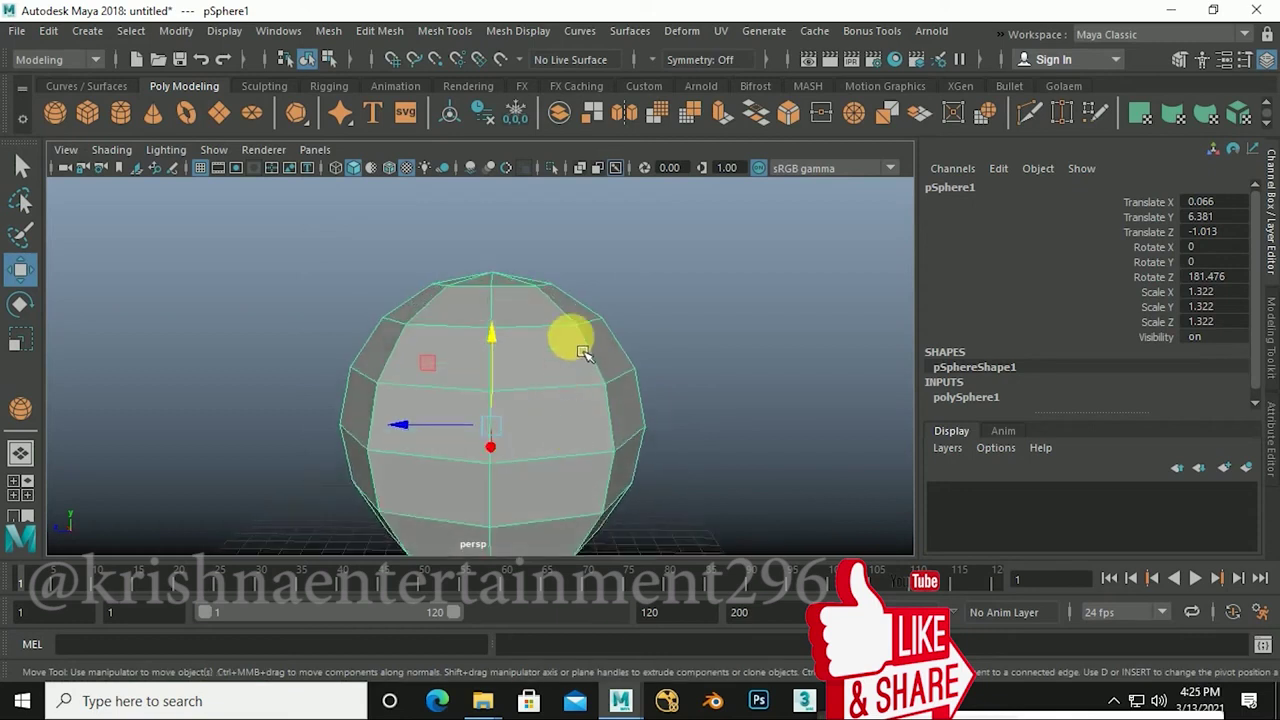
right_drag(582, 352, 580, 213)
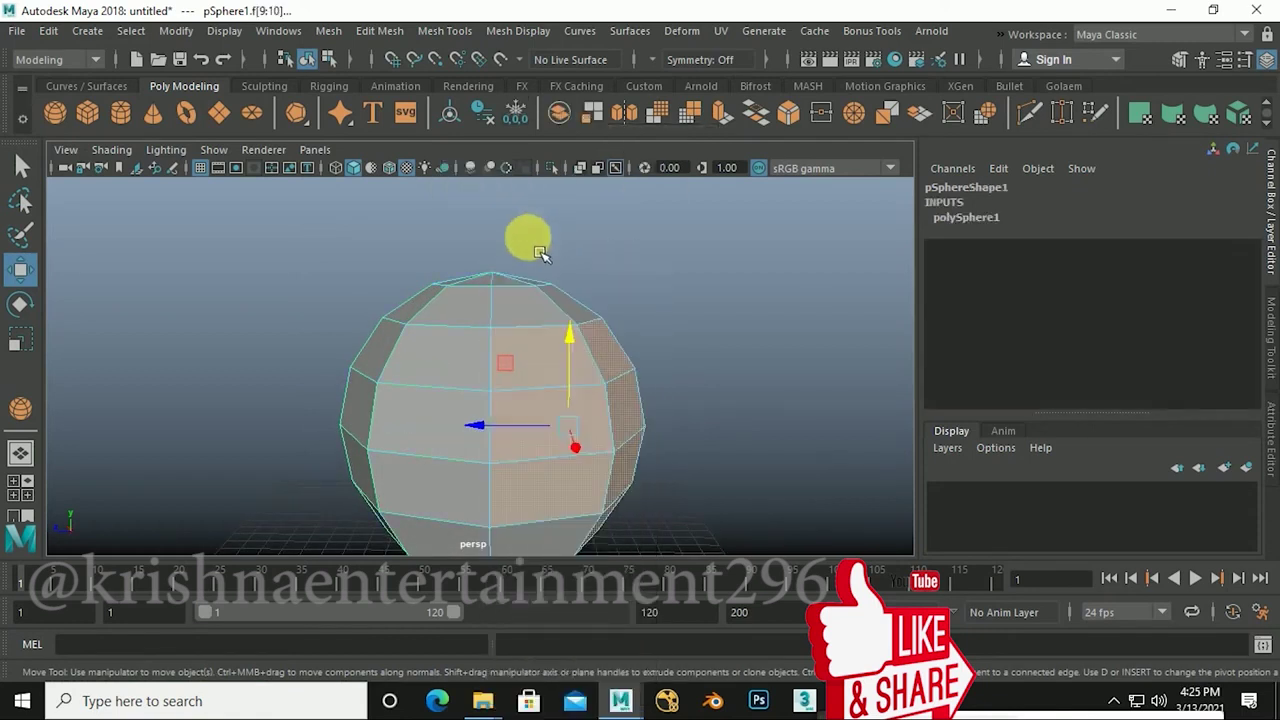
right_drag(536, 162, 550, 225)
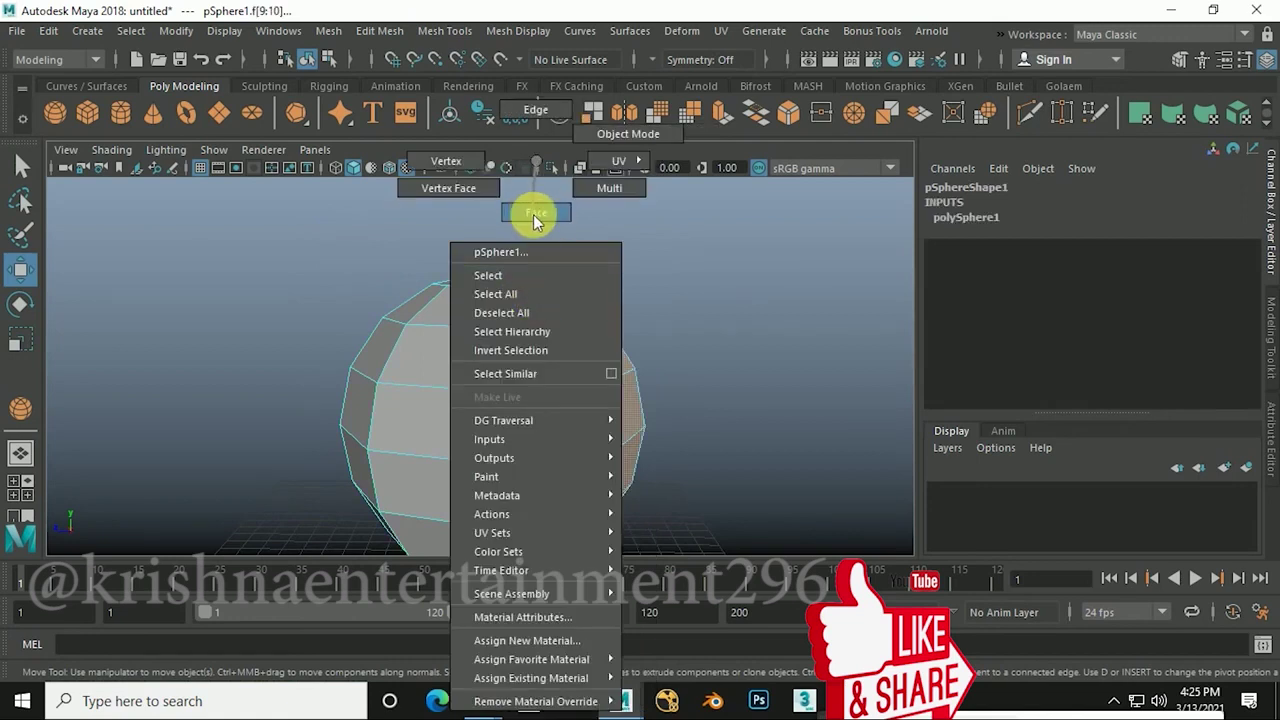
right_drag(533, 214, 533, 214)
mouse_move(340, 238)
mouse_down()
mouse_move(440, 343)
mouse_move(630, 355)
mouse_up()
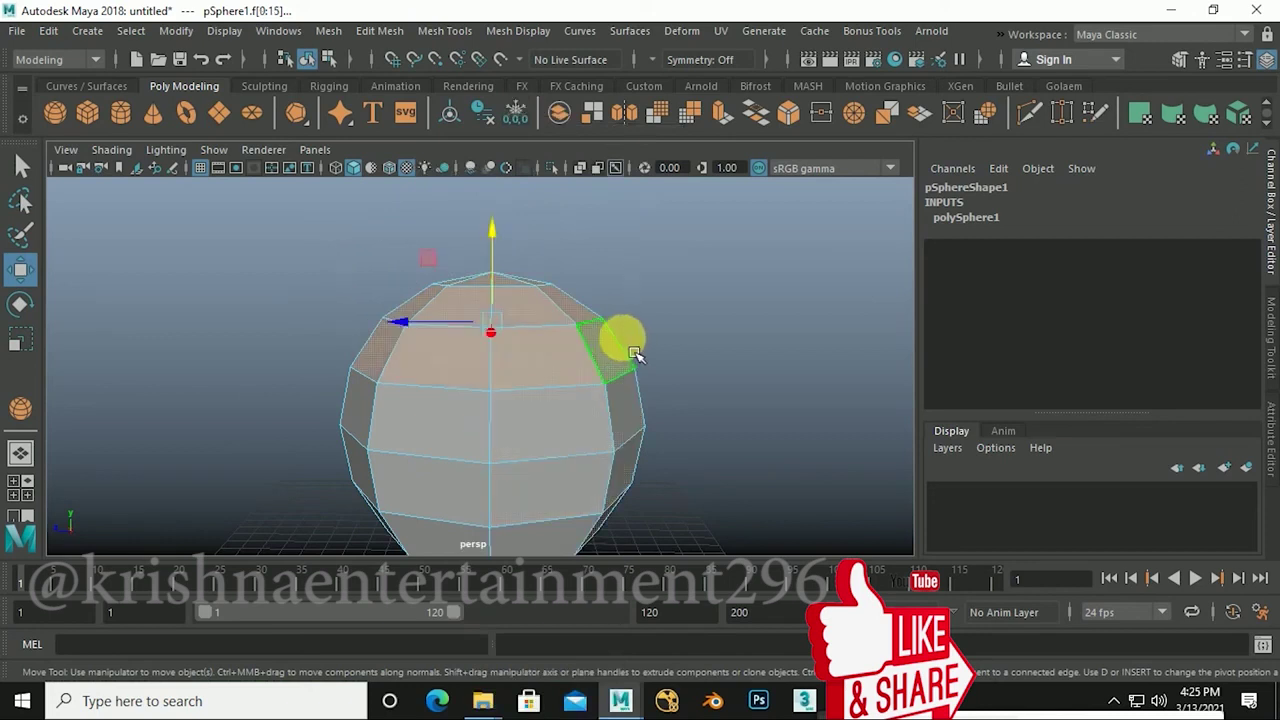
mouse_move(314, 214)
mouse_down()
mouse_move(414, 277)
mouse_move(688, 373)
mouse_up()
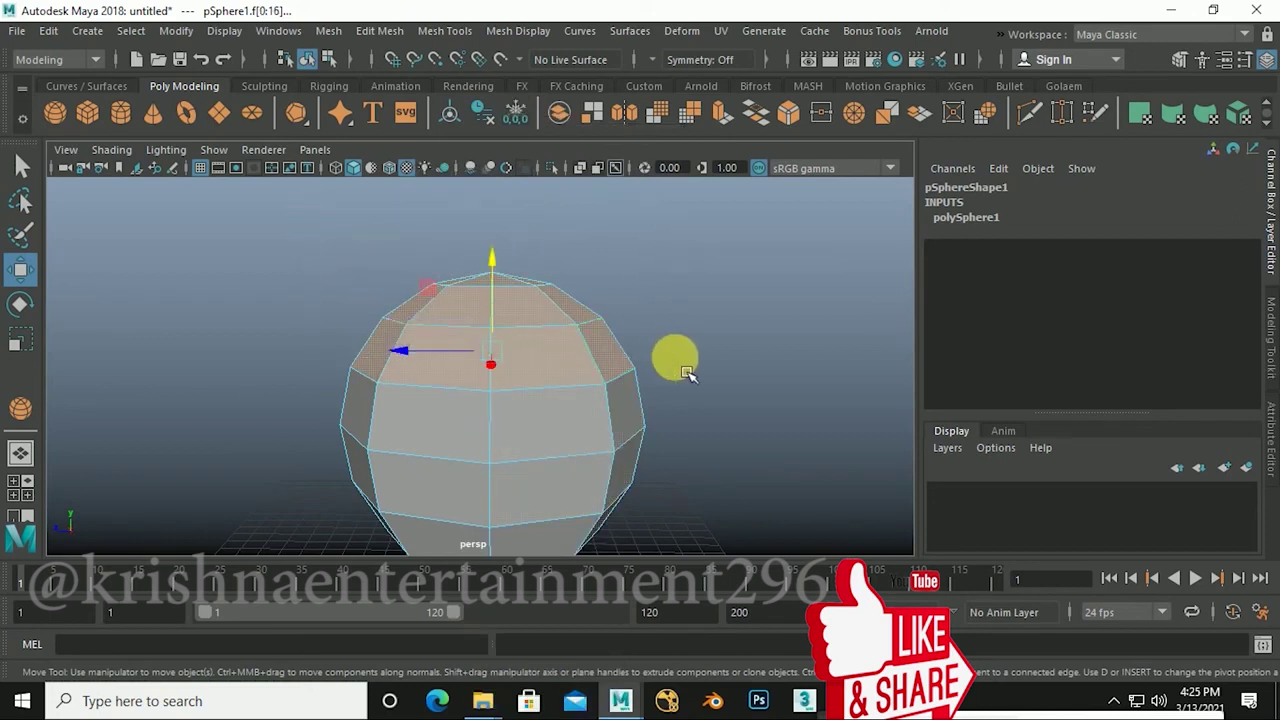
click(686, 371)
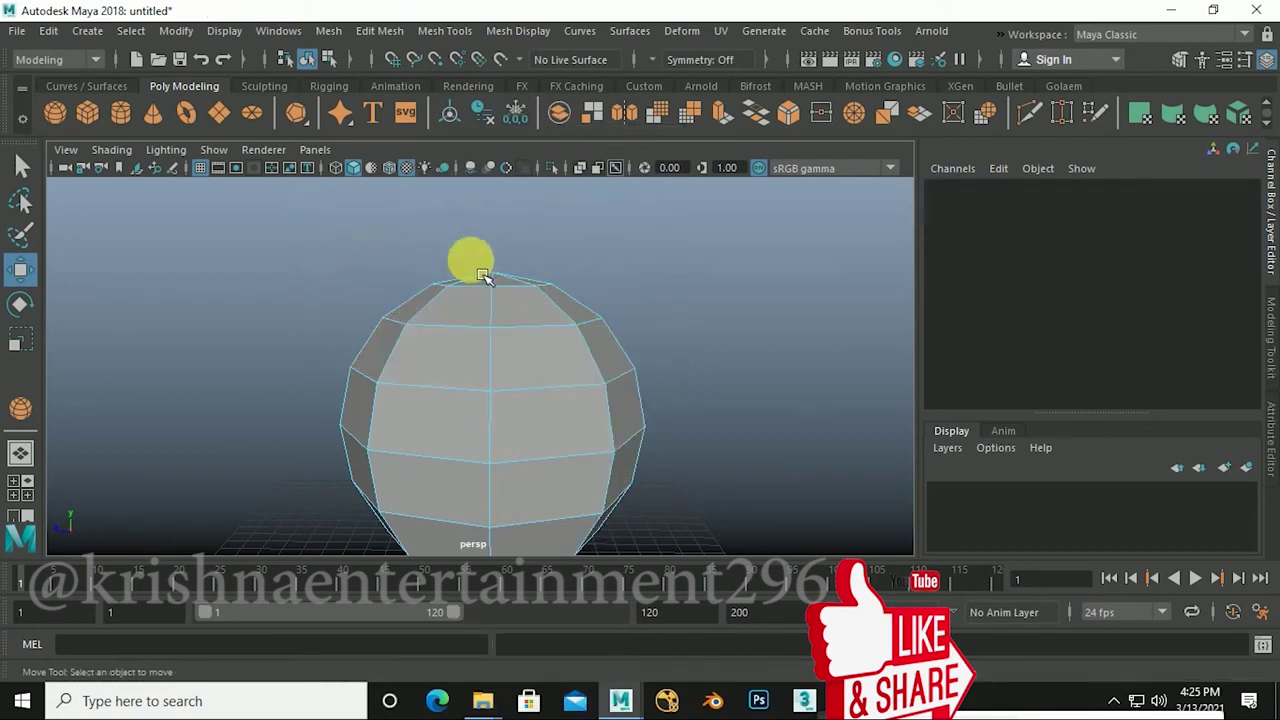
Step: Switch to the four-view layout and frame the whole sphere in the front and side panels
key(space)
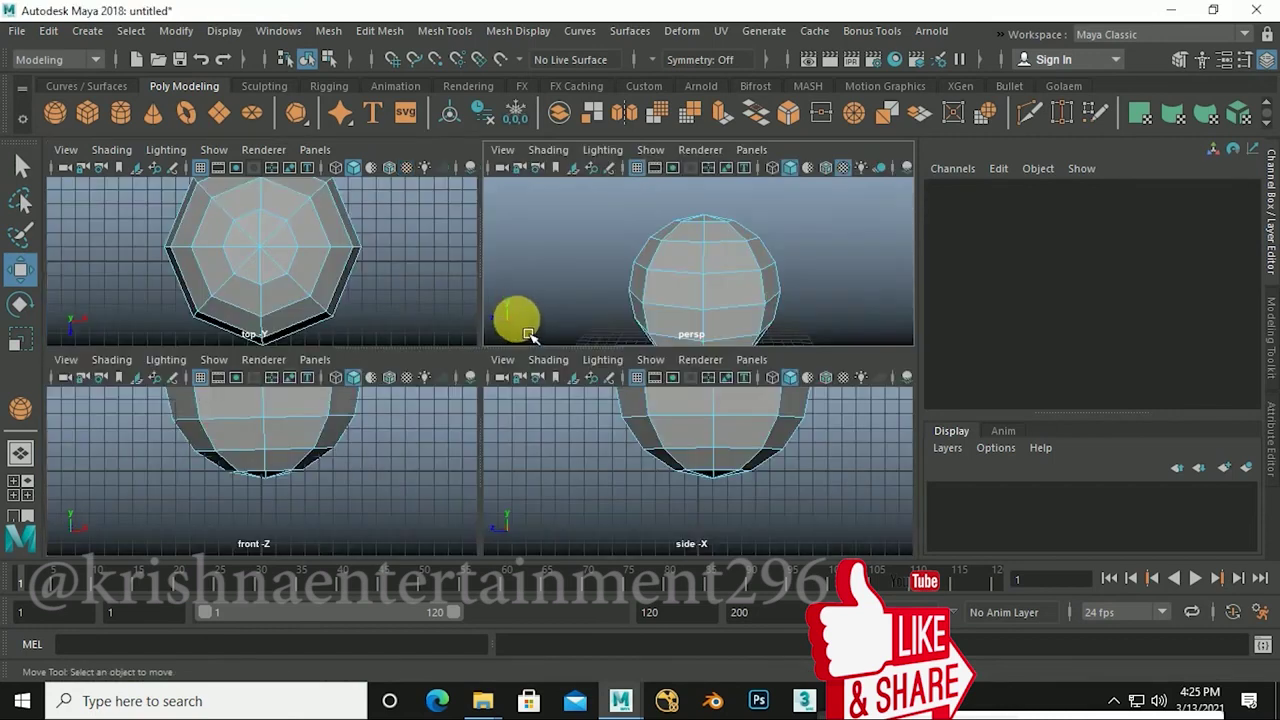
click(424, 449)
alt+middle_drag(404, 494, 391, 498)
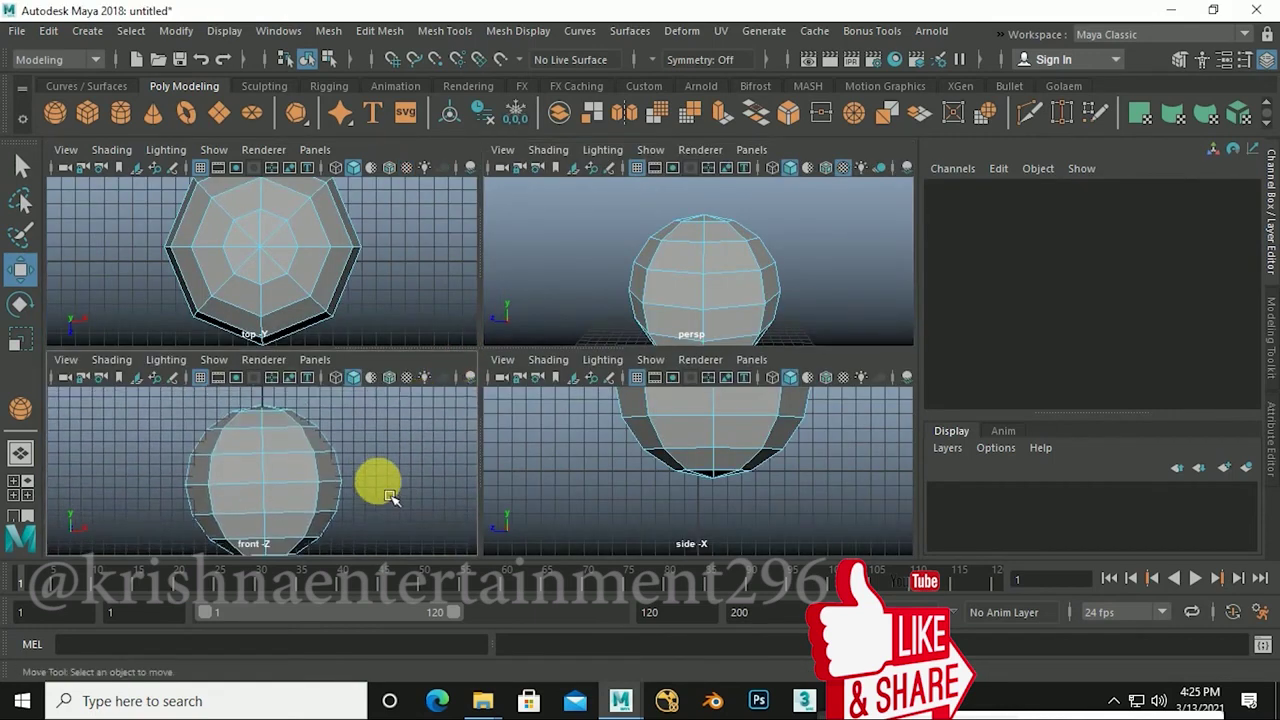
alt+middle_drag(684, 436, 692, 514)
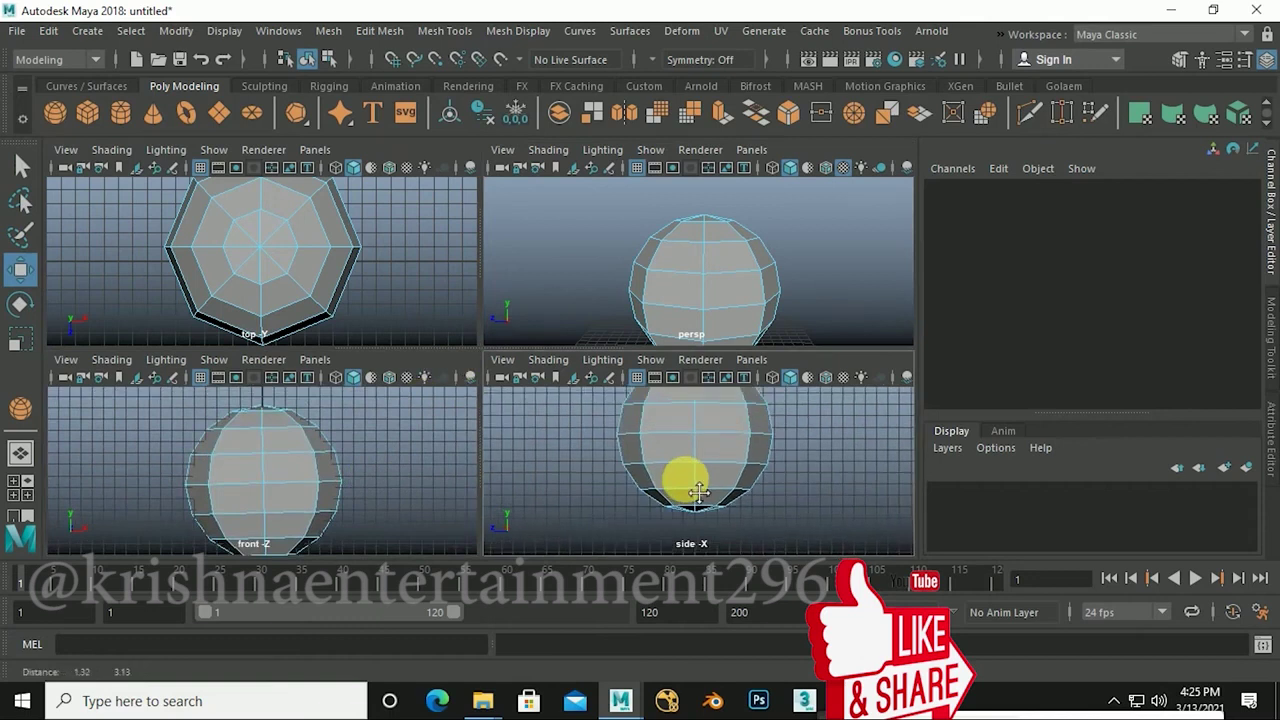
scroll(329, 266, down, 2)
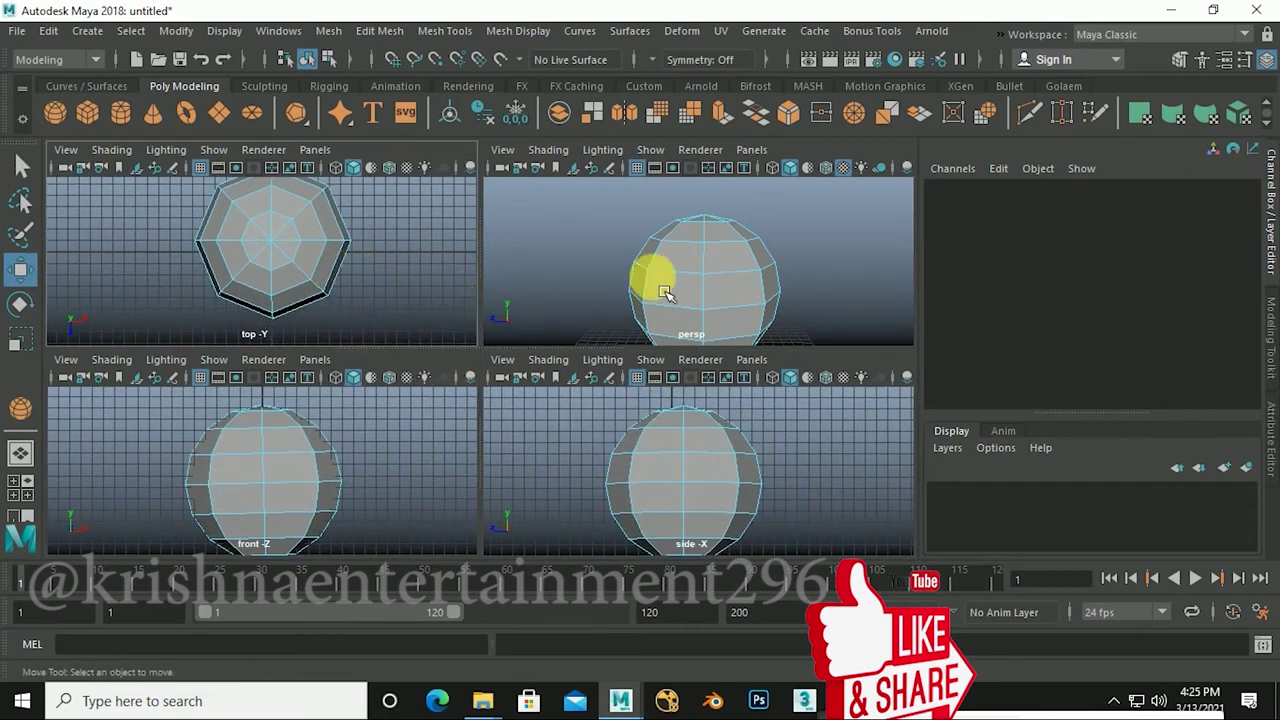
scroll(698, 313, down, 3)
Step: Frame the sphere in the perspective and front panels, leaving no faces selected
click(651, 246)
alt+drag(666, 263, 734, 290)
click(734, 290)
scroll(709, 263, up, 3)
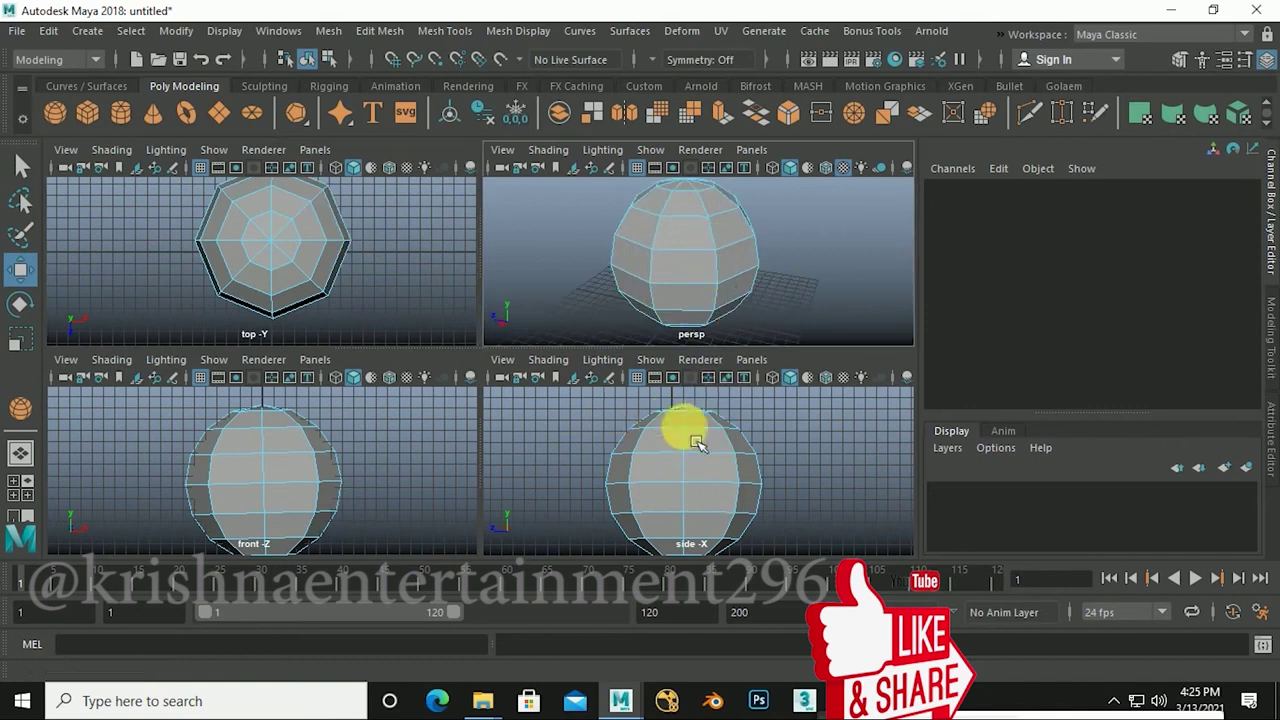
scroll(695, 465, down, 2)
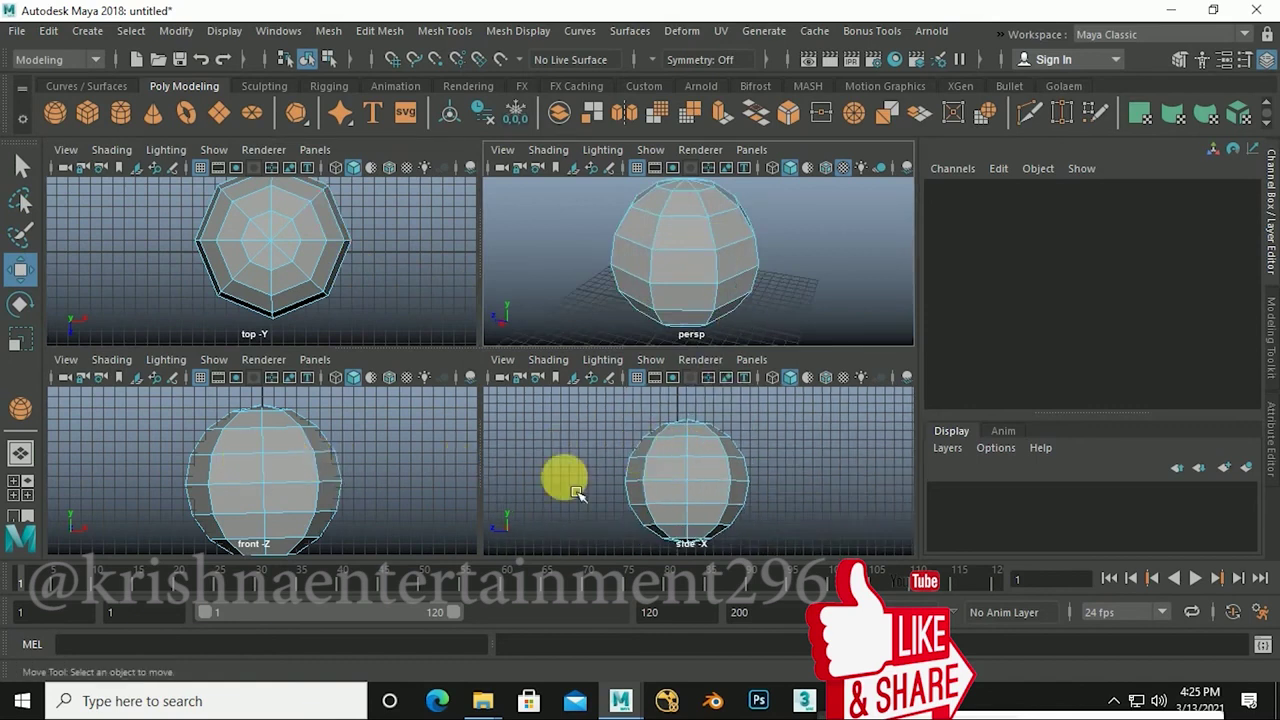
alt+middle_drag(300, 463, 306, 477)
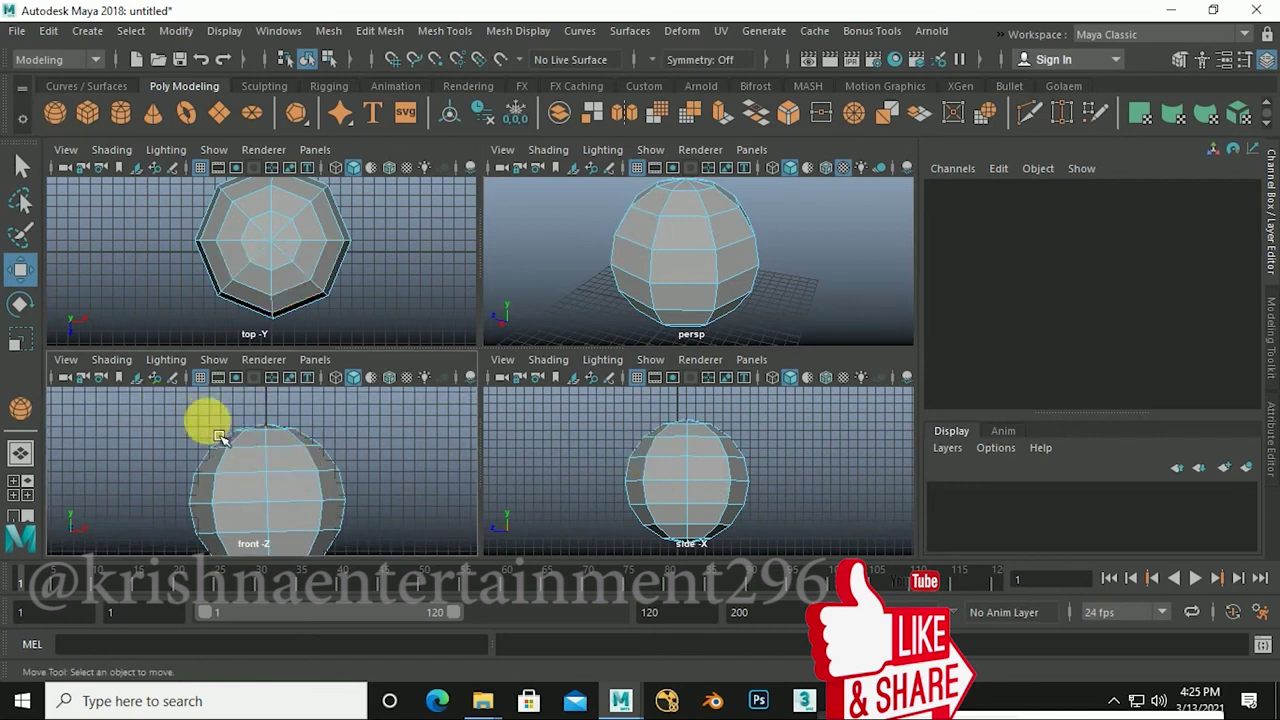
drag(188, 409, 367, 480)
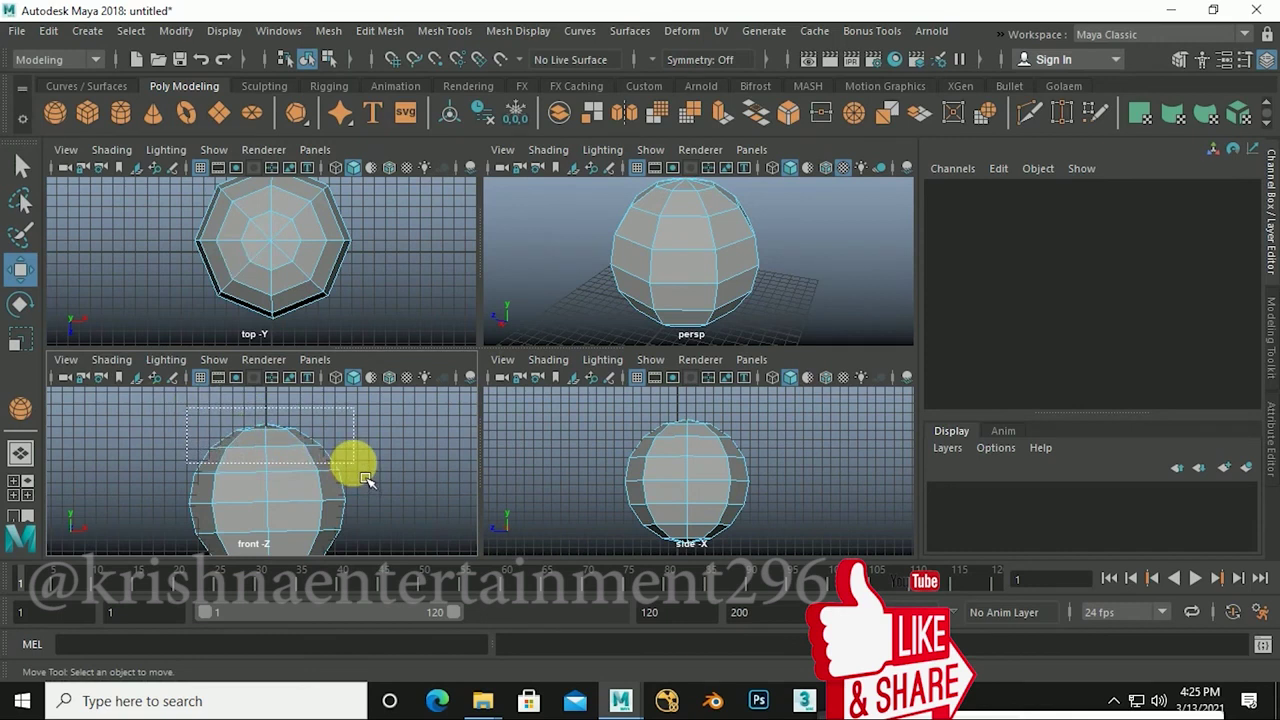
Step: Marquee-select the sphere's top faces in the front view and delete them, leaving an open bowl
drag(367, 481, 368, 477)
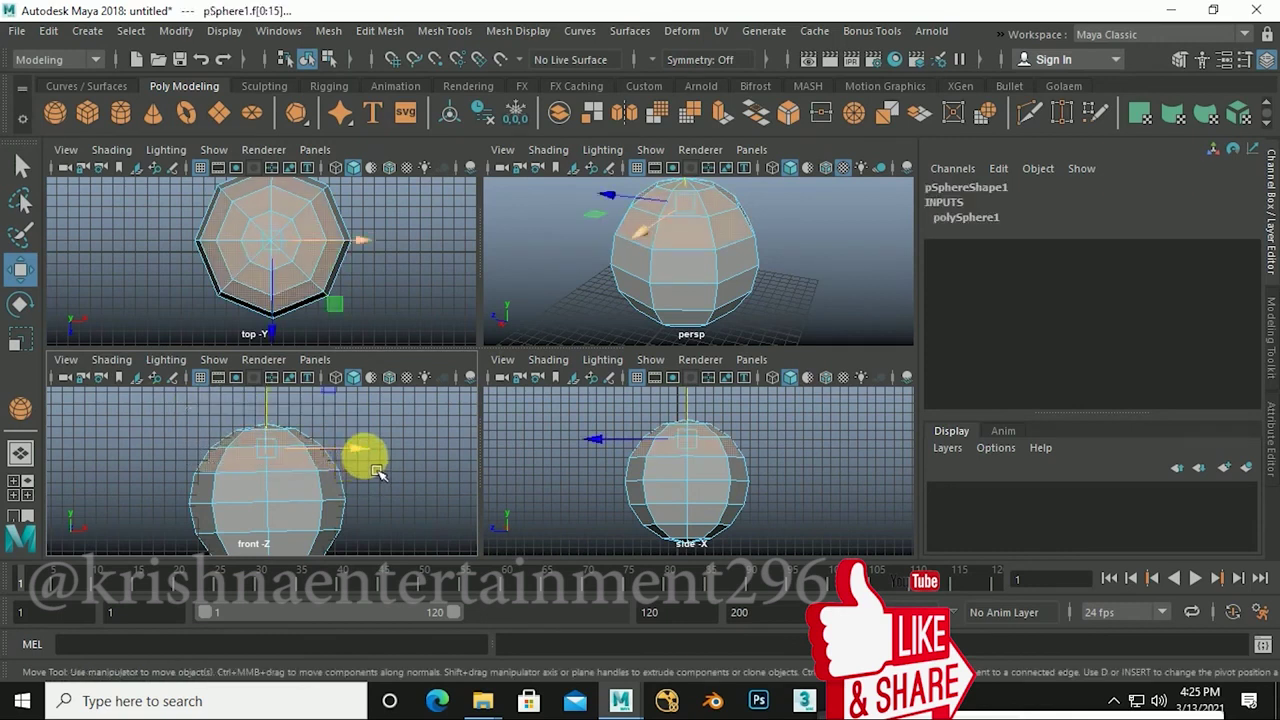
drag(218, 425, 391, 535)
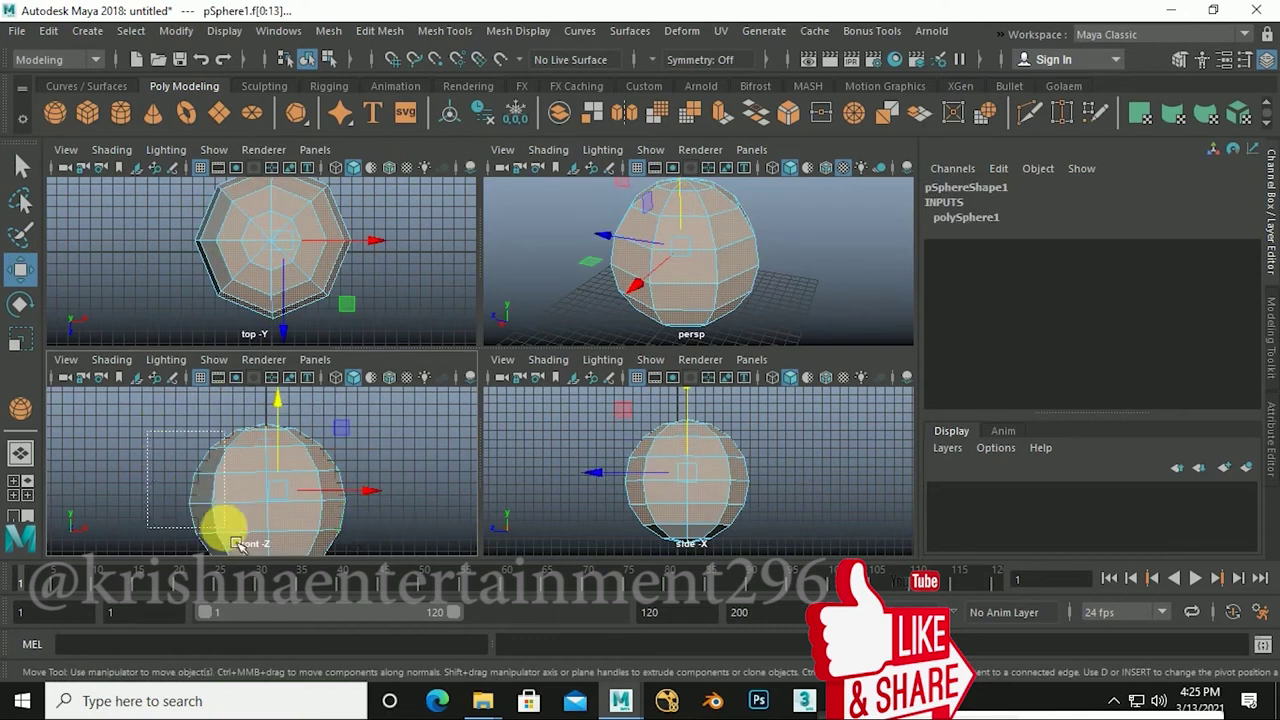
click(190, 427)
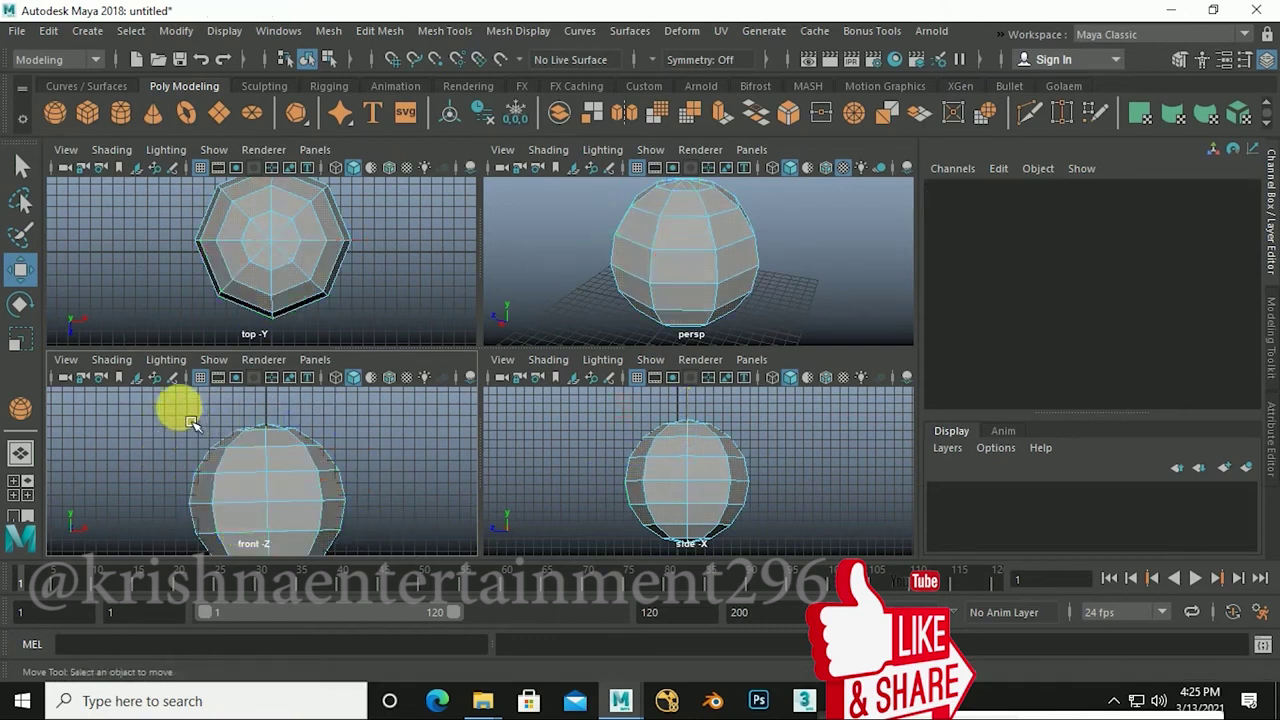
drag(186, 403, 375, 476)
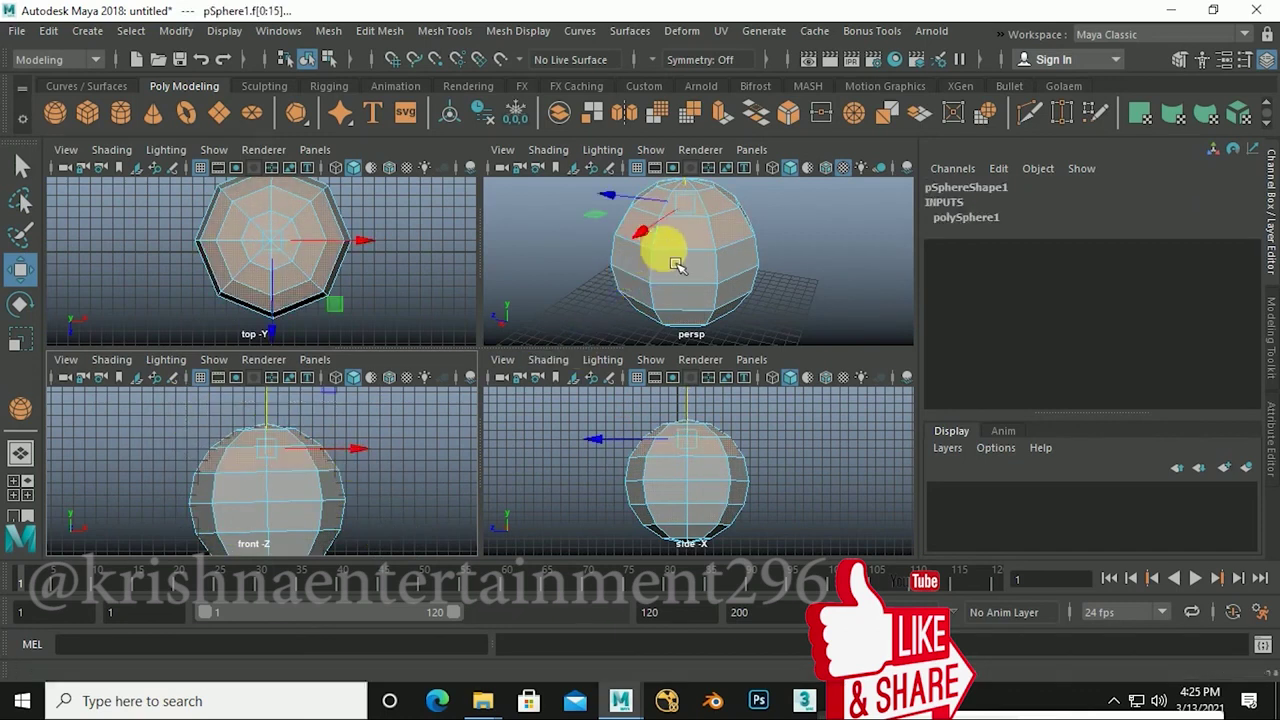
key(Delete)
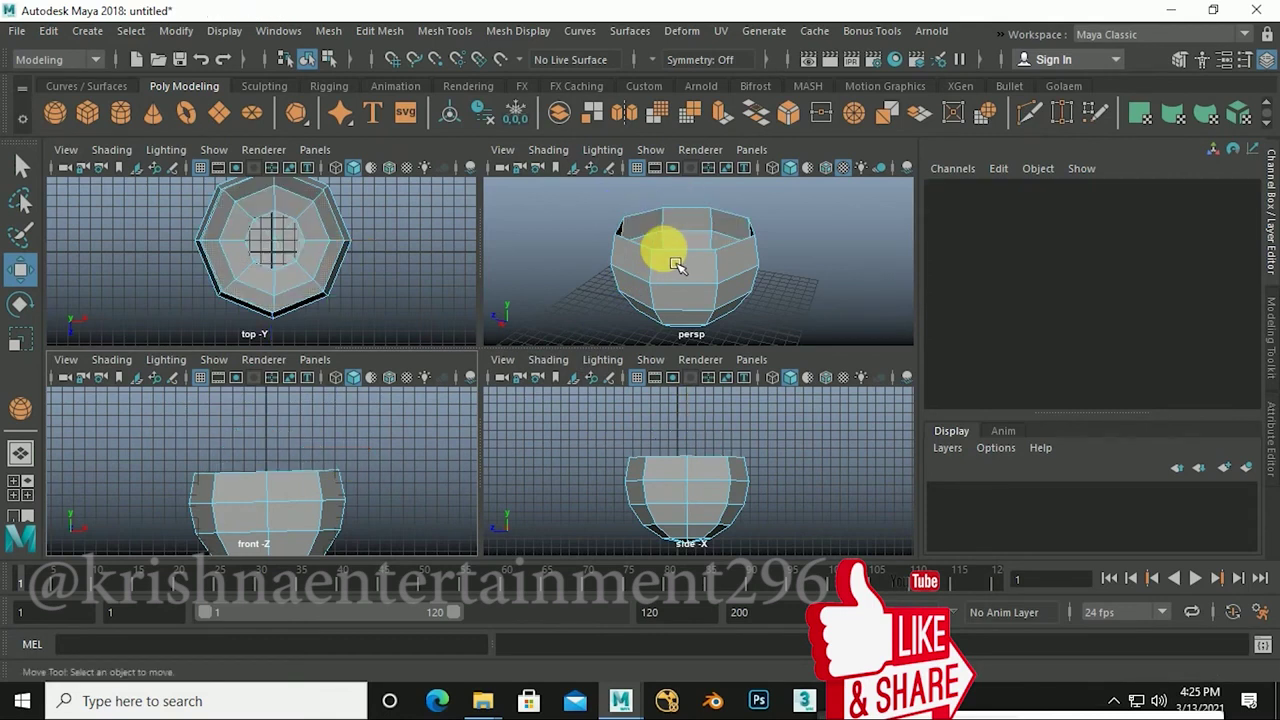
mouse_move(676, 264)
alt+mouse_down()
mouse_move(703, 331)
mouse_move(731, 306)
mouse_move(791, 297)
mouse_move(714, 300)
mouse_move(728, 314)
mouse_move(777, 243)
mouse_move(737, 271)
alt+mouse_up()
scroll(720, 315, up, 3)
scroll(718, 305, down, 4)
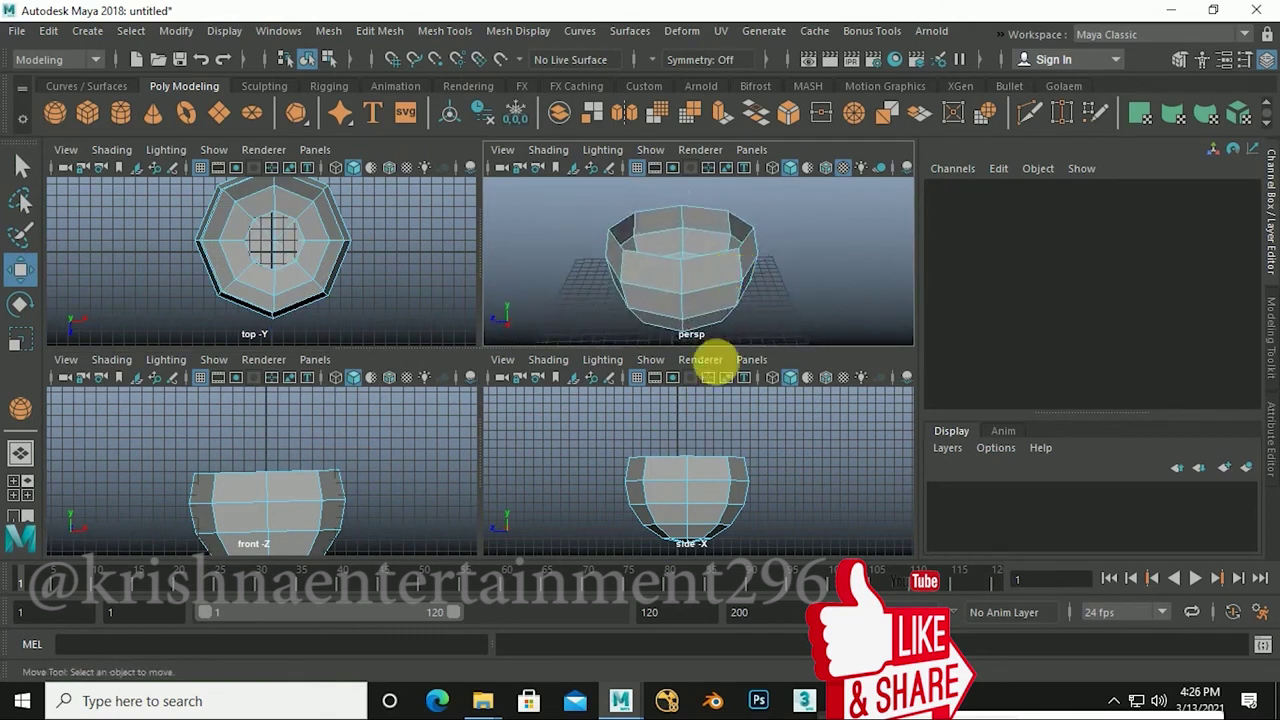
Step: Pick a few bowl faces and edges, then maximize the perspective panel and orbit the bowl
click(694, 318)
click(700, 282)
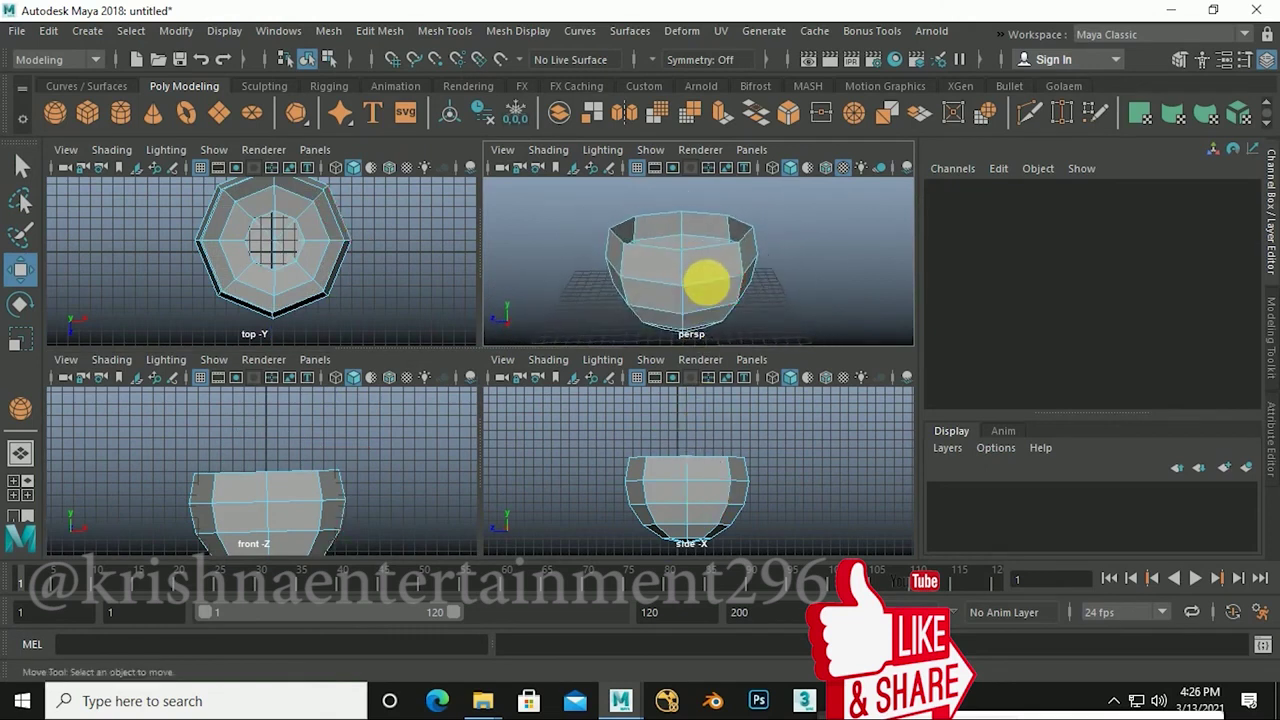
click(705, 276)
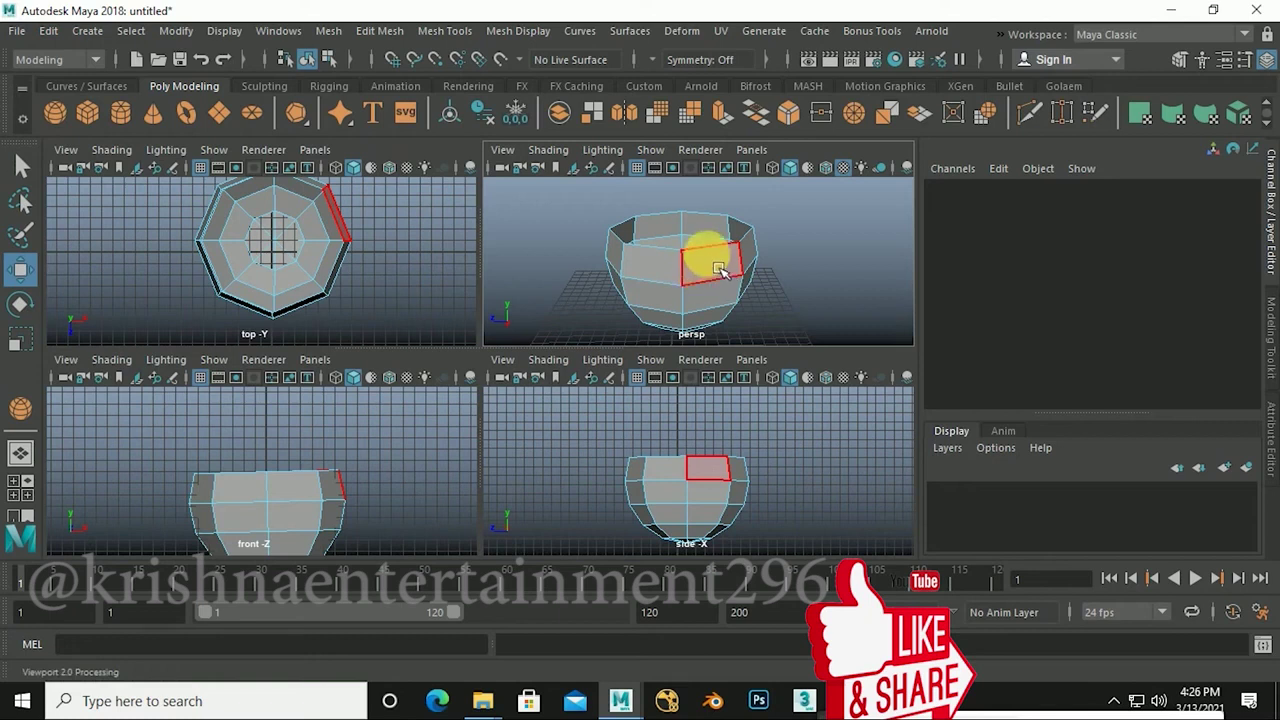
right_drag(718, 268, 706, 118)
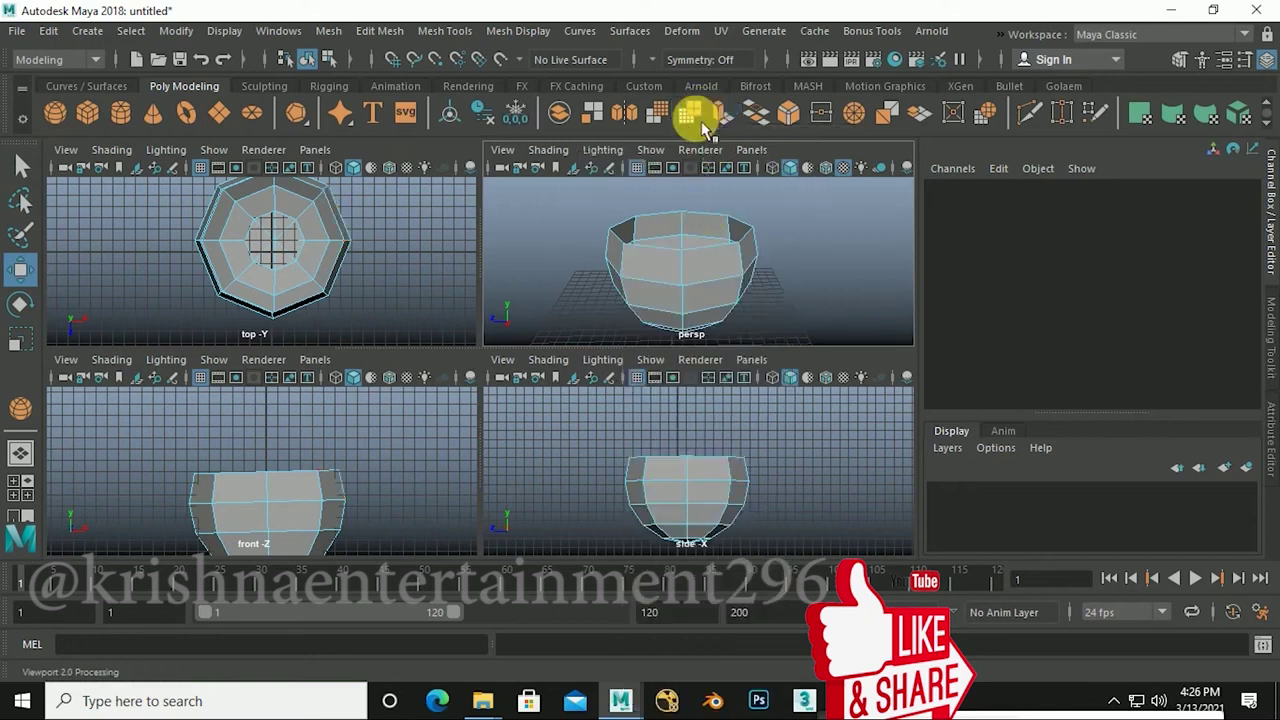
click(686, 268)
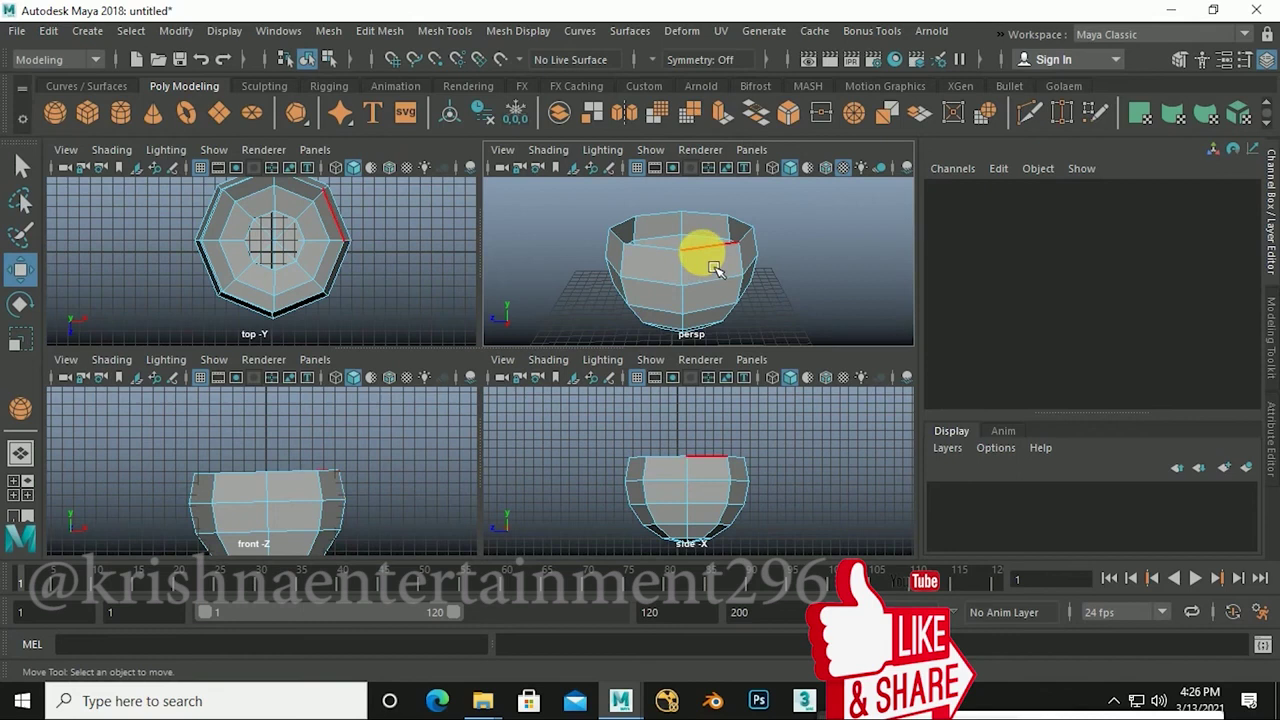
click(684, 262)
key(space)
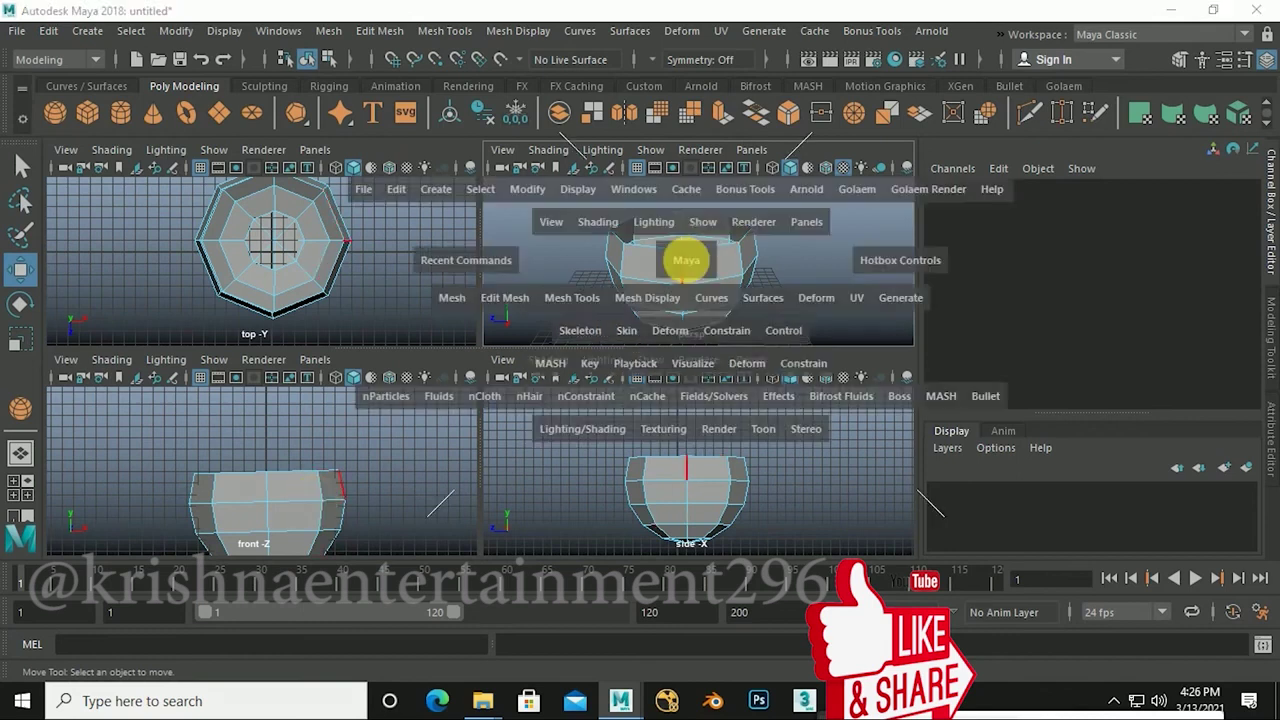
mouse_move(580, 386)
alt+mouse_down()
mouse_move(618, 418)
mouse_move(537, 414)
mouse_move(648, 414)
mouse_move(624, 430)
mouse_move(629, 378)
mouse_move(560, 394)
mouse_move(588, 420)
mouse_move(557, 420)
mouse_move(602, 424)
alt+mouse_up()
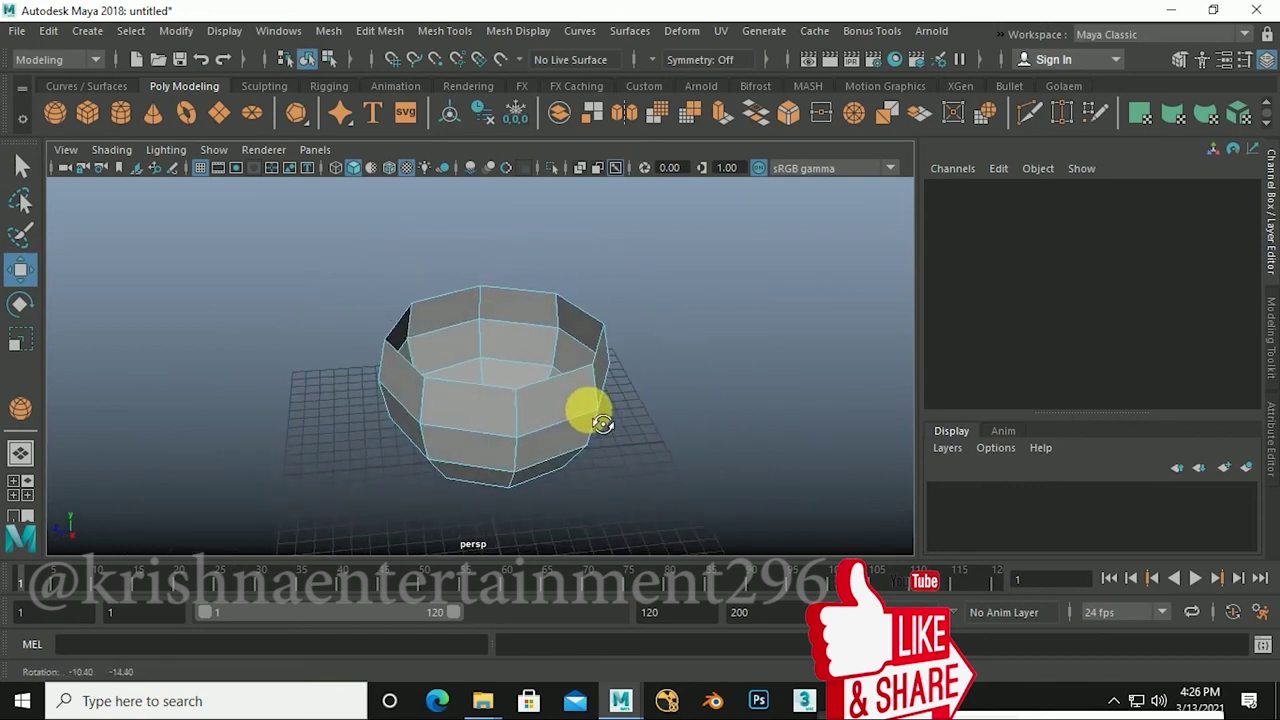
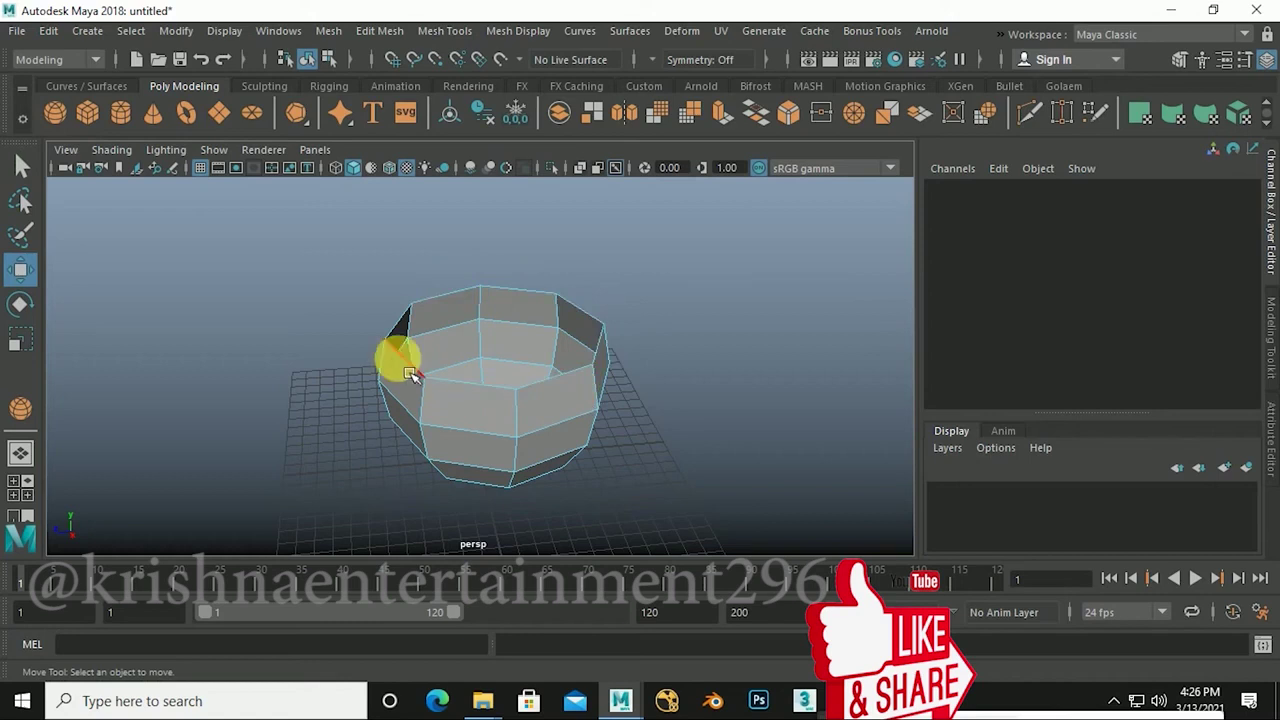
Step: Try selecting individual edges and partial loops along the bowl's rim
click(580, 385)
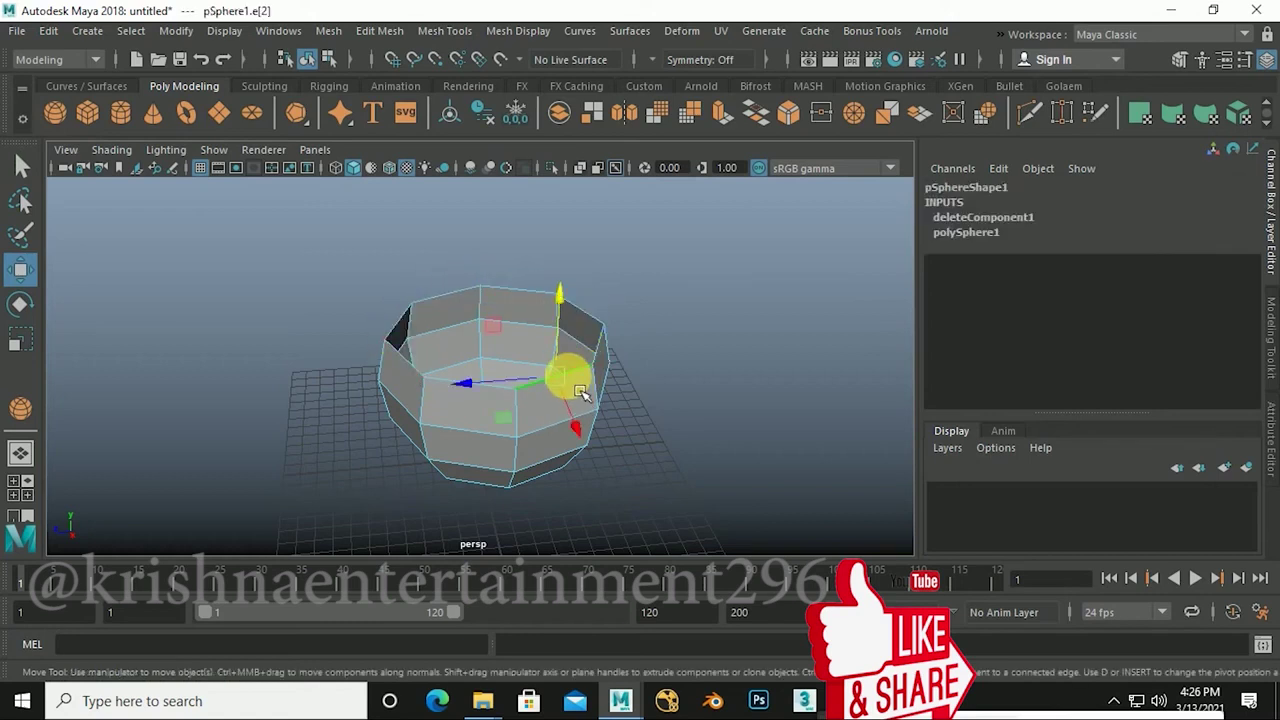
shift+double_click(538, 292)
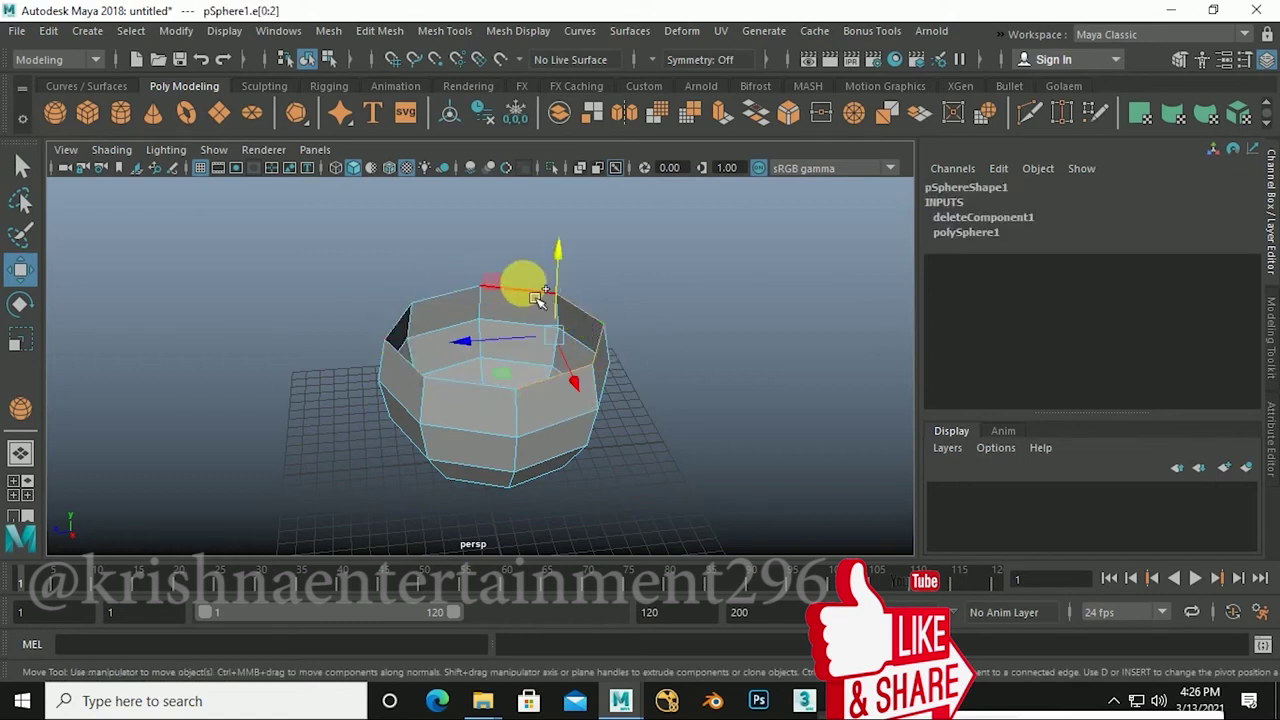
shift+click(495, 290)
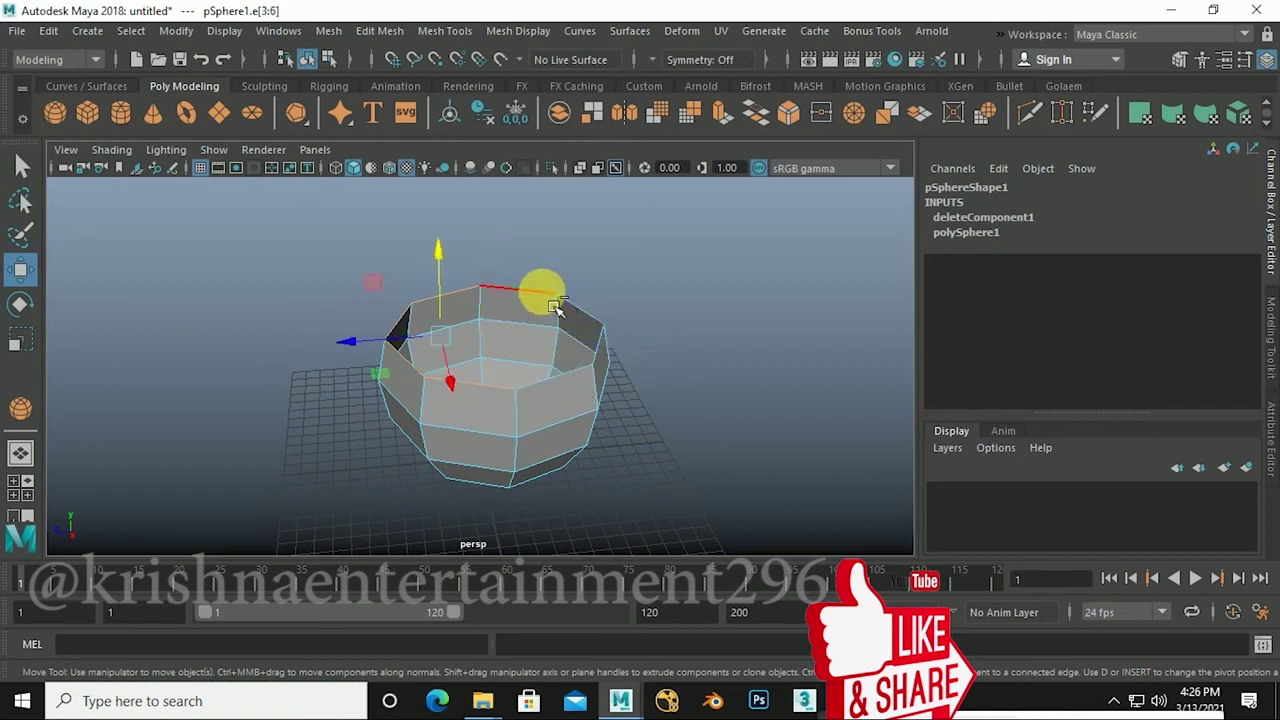
click(610, 412)
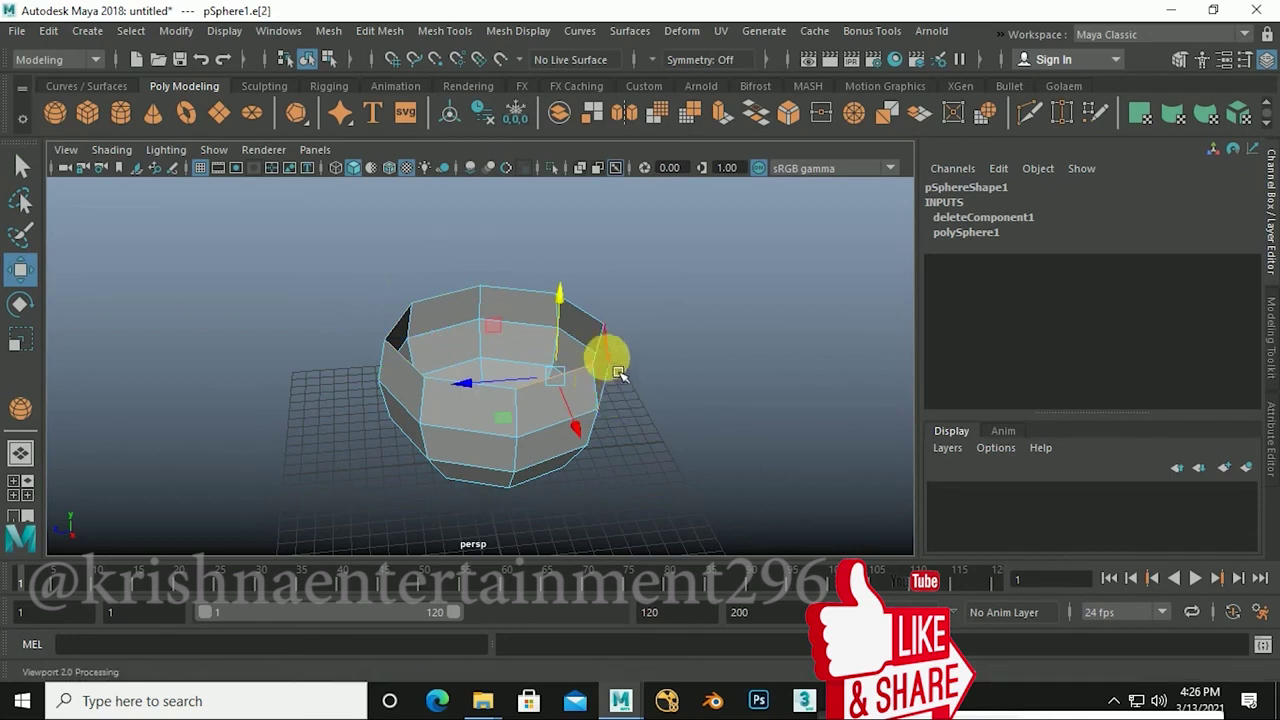
click(596, 350)
drag(495, 405, 463, 305)
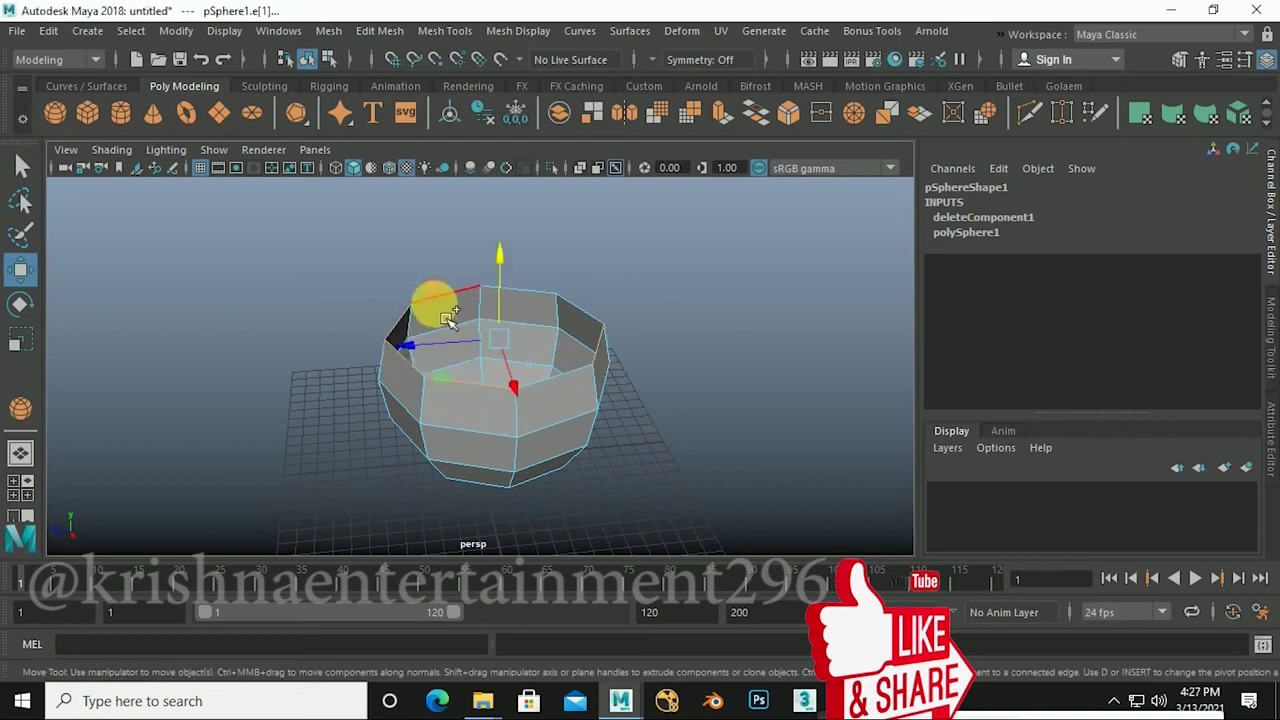
shift+click(600, 318)
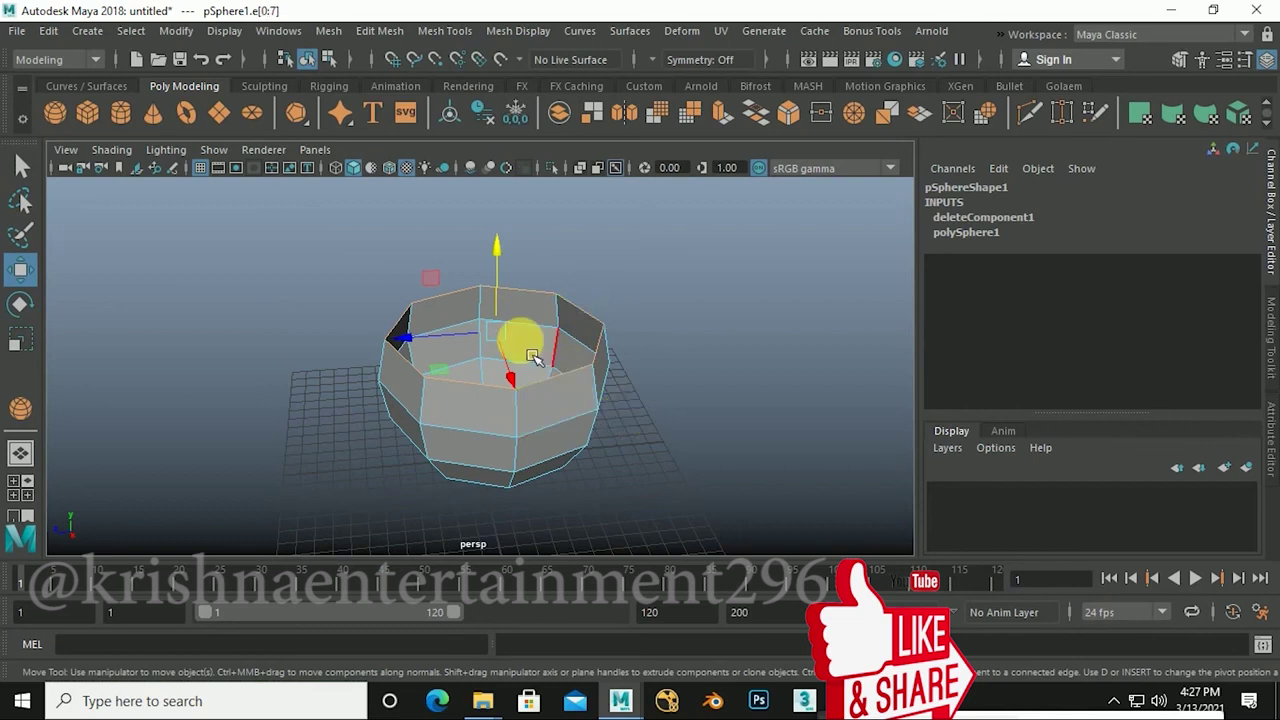
Step: Select the full top rim edge loop and move it up along Y so the bowl's walls stand taller
click(720, 349)
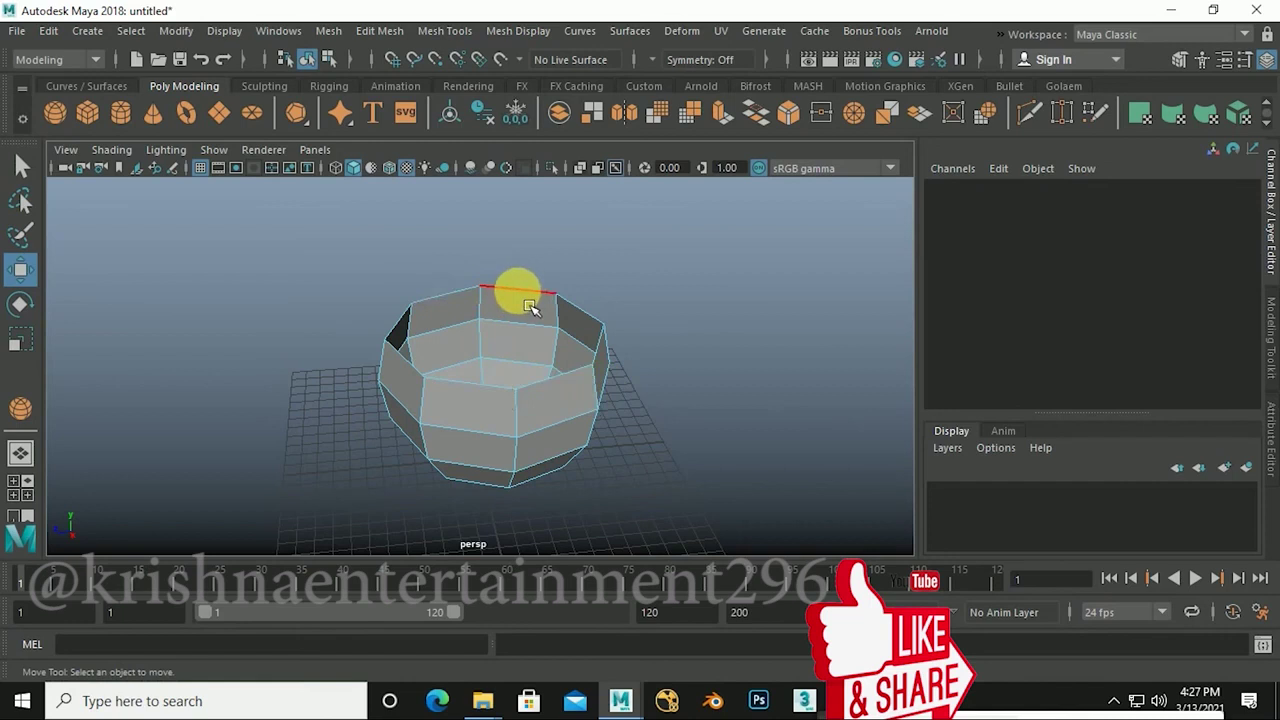
double_click(531, 306)
alt+drag(563, 313, 553, 453)
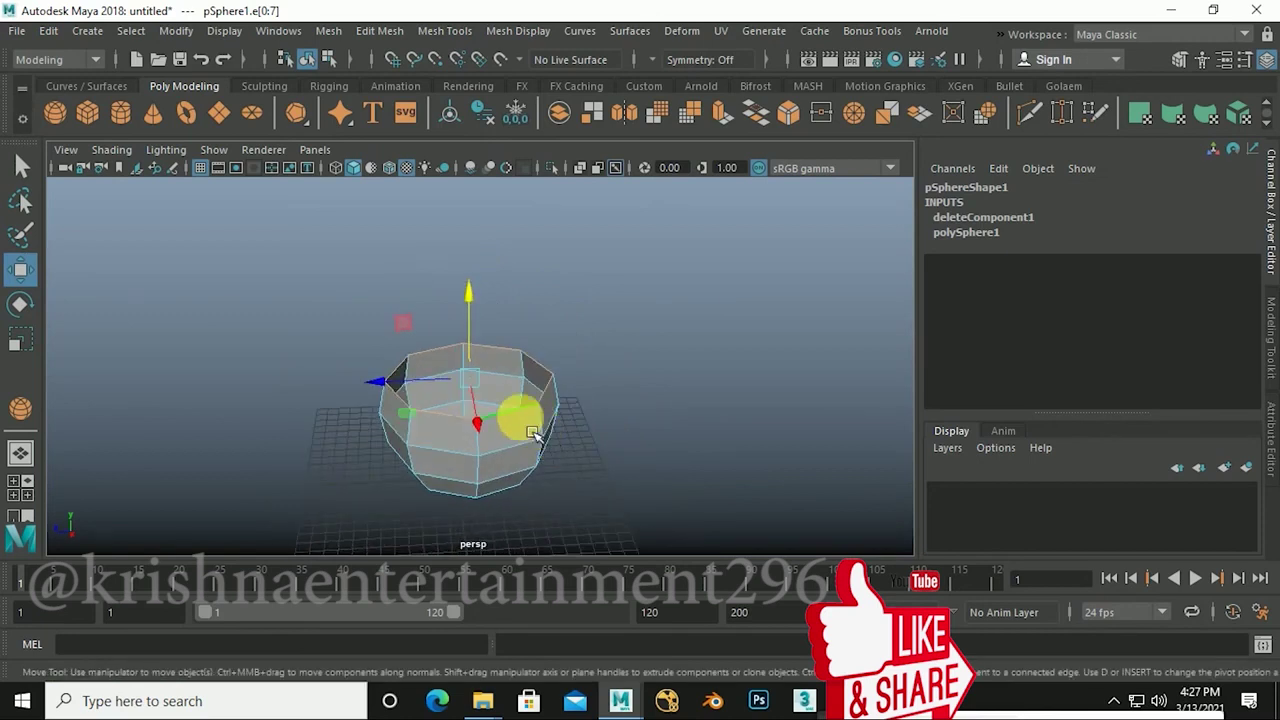
mouse_move(478, 311)
mouse_down()
mouse_move(491, 194)
mouse_move(528, 307)
mouse_move(522, 208)
mouse_move(536, 334)
mouse_move(531, 200)
mouse_move(549, 130)
mouse_move(528, 411)
mouse_move(491, 302)
mouse_move(482, 214)
mouse_move(487, 162)
mouse_move(563, 423)
mouse_move(526, 434)
mouse_move(543, 449)
mouse_move(535, 458)
mouse_move(543, 449)
mouse_move(573, 479)
mouse_up()
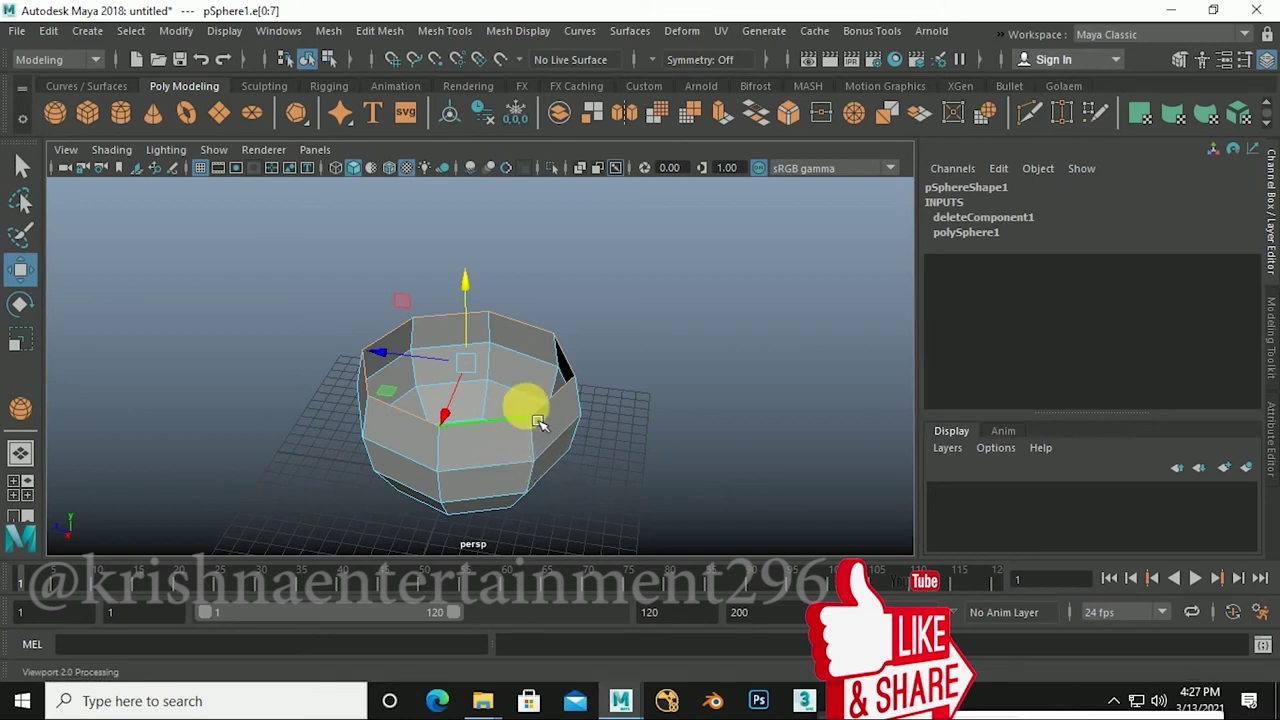
Step: Scale the selected rim loop inward (R) to narrow the pot's top opening
key(r)
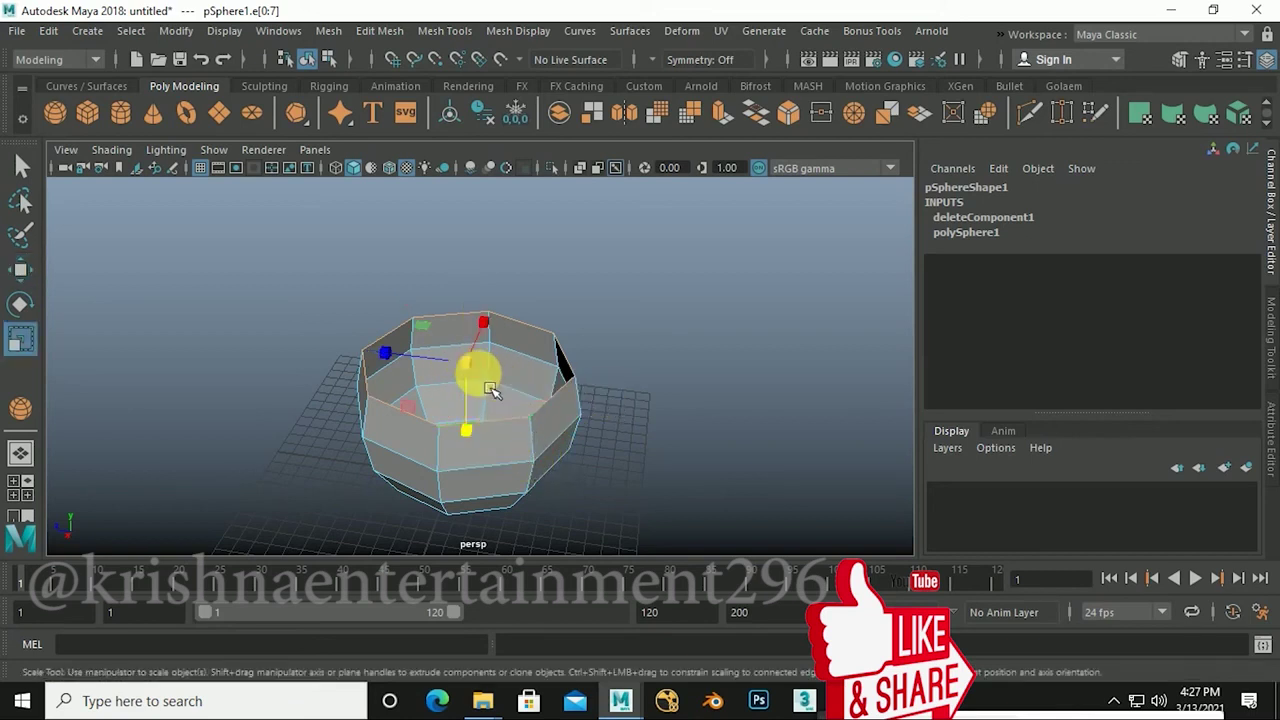
mouse_move(493, 383)
mouse_down()
mouse_move(514, 437)
mouse_move(557, 409)
mouse_move(529, 417)
mouse_move(540, 463)
mouse_move(530, 460)
mouse_up()
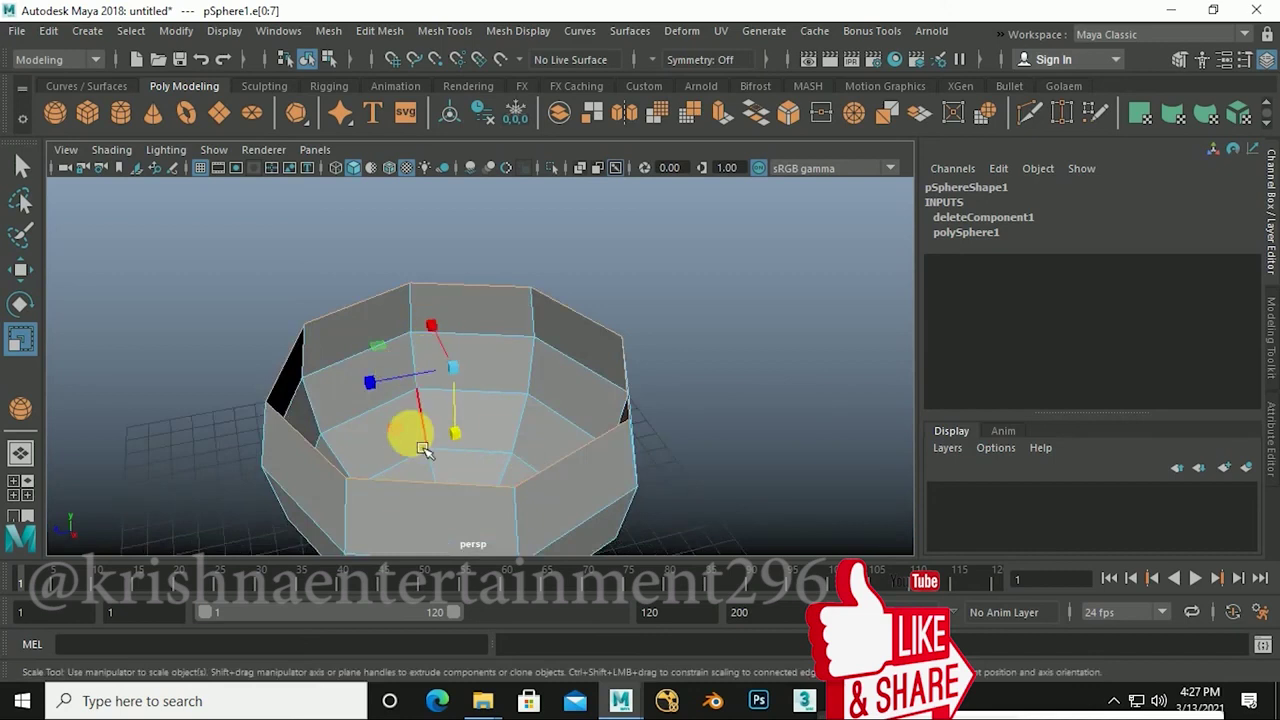
mouse_move(462, 380)
mouse_down()
mouse_move(448, 376)
mouse_move(380, 440)
mouse_move(446, 427)
mouse_move(397, 480)
mouse_move(480, 380)
mouse_move(374, 520)
mouse_move(420, 429)
mouse_move(380, 491)
mouse_move(540, 470)
mouse_move(514, 451)
mouse_move(537, 406)
mouse_move(489, 429)
mouse_move(497, 455)
mouse_up()
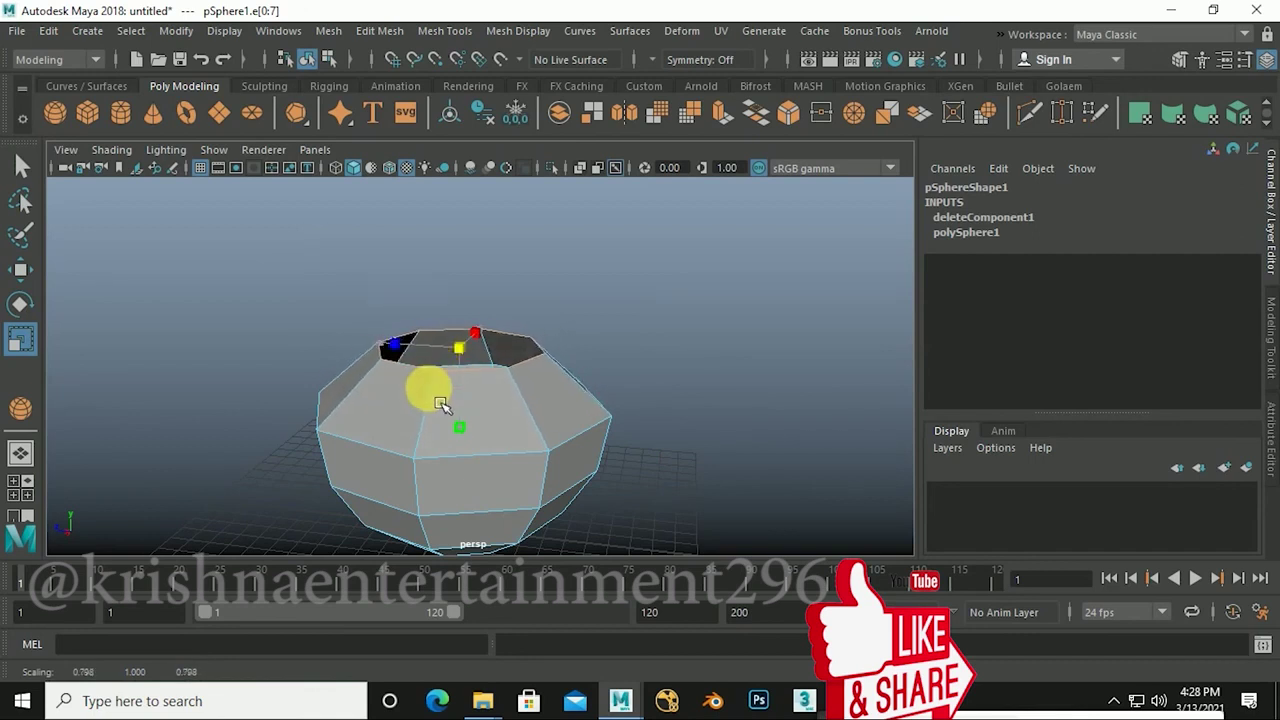
drag(441, 404, 439, 405)
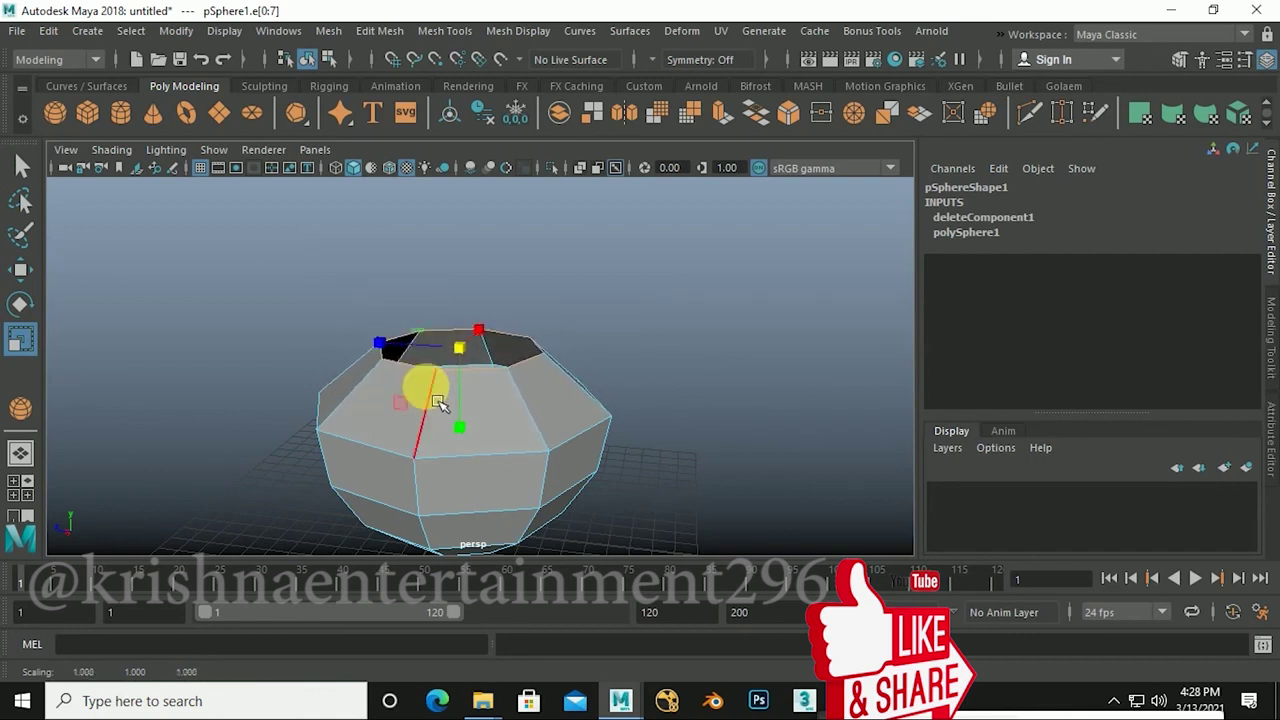
mouse_move(549, 366)
alt+mouse_down()
mouse_move(527, 451)
mouse_move(500, 420)
mouse_move(391, 386)
mouse_move(566, 366)
mouse_move(667, 419)
mouse_move(486, 457)
mouse_move(417, 450)
mouse_move(537, 443)
mouse_move(480, 443)
mouse_move(541, 469)
mouse_move(626, 454)
mouse_move(691, 463)
mouse_move(626, 460)
alt+mouse_up()
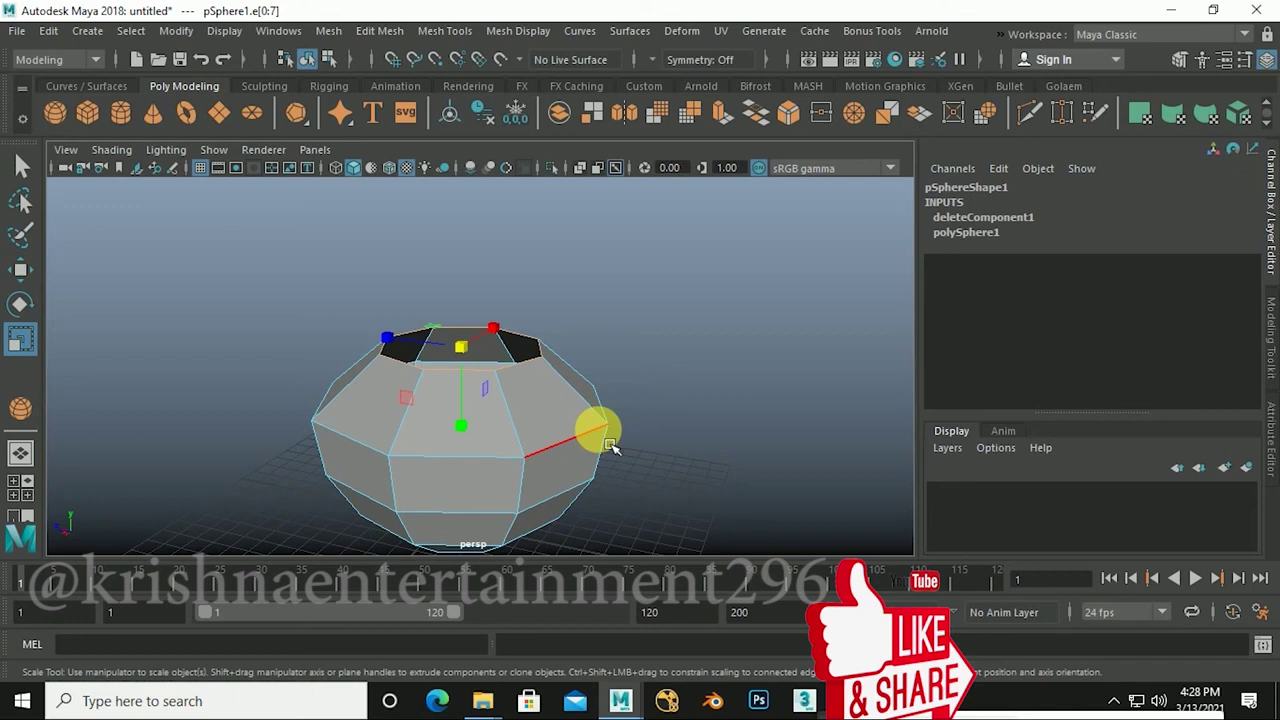
Step: Switch to the Move tool (W) and lock the rim loop's movement to the Y axis
key(w)
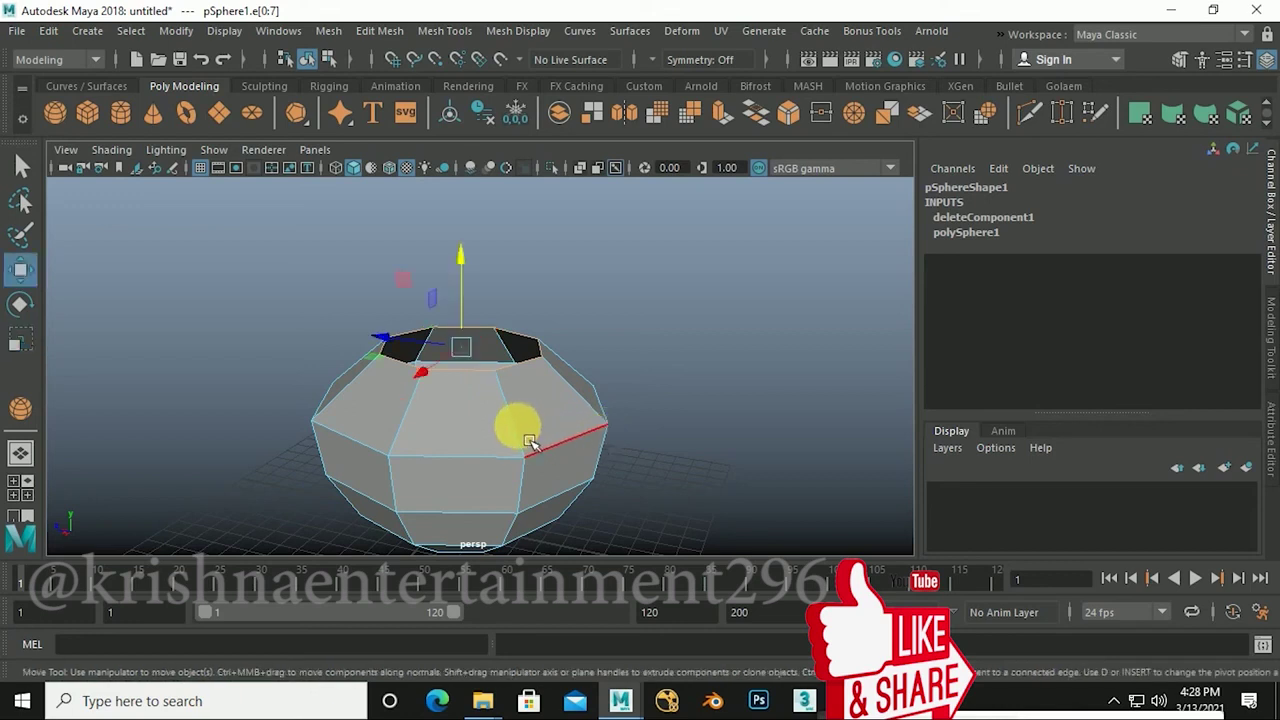
alt+drag(514, 428, 505, 425)
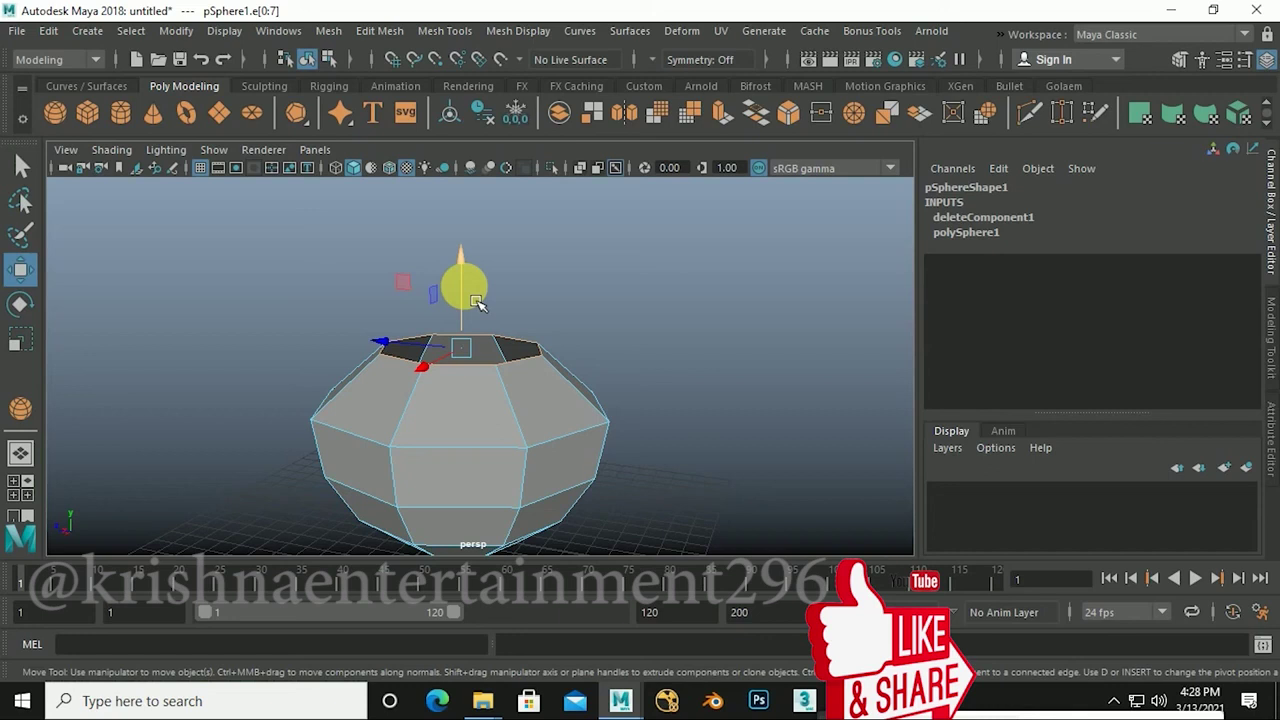
click(478, 303)
Step: Extrude the top rim upward into a new neck ring and adjust its height
shift+drag(474, 316, 478, 262)
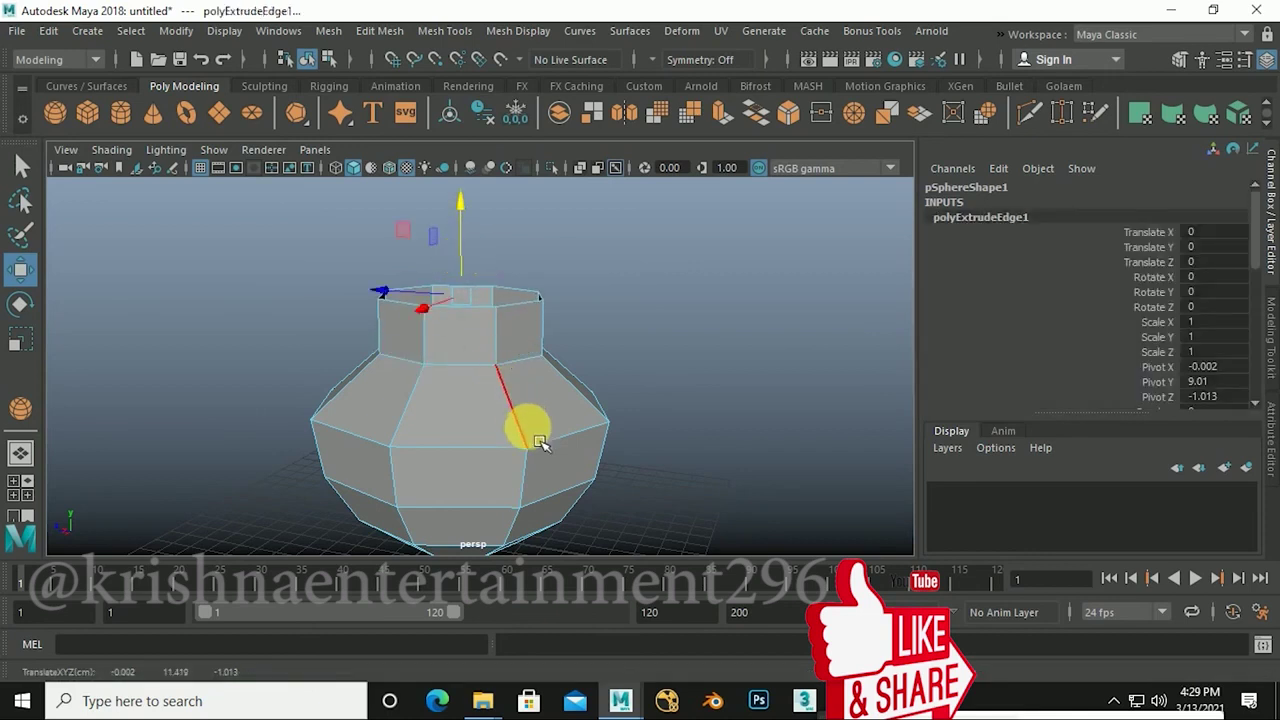
alt+drag(528, 429, 500, 443)
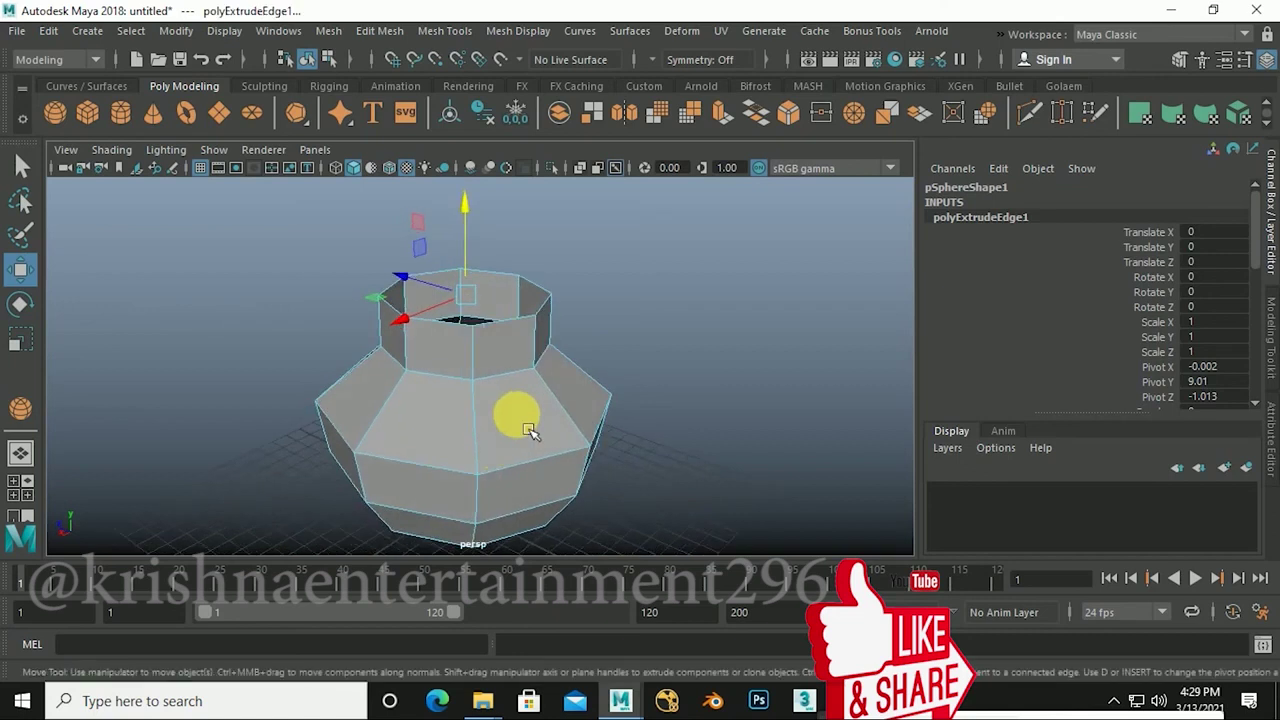
scroll(510, 428, up, 2)
scroll(510, 425, up, 2)
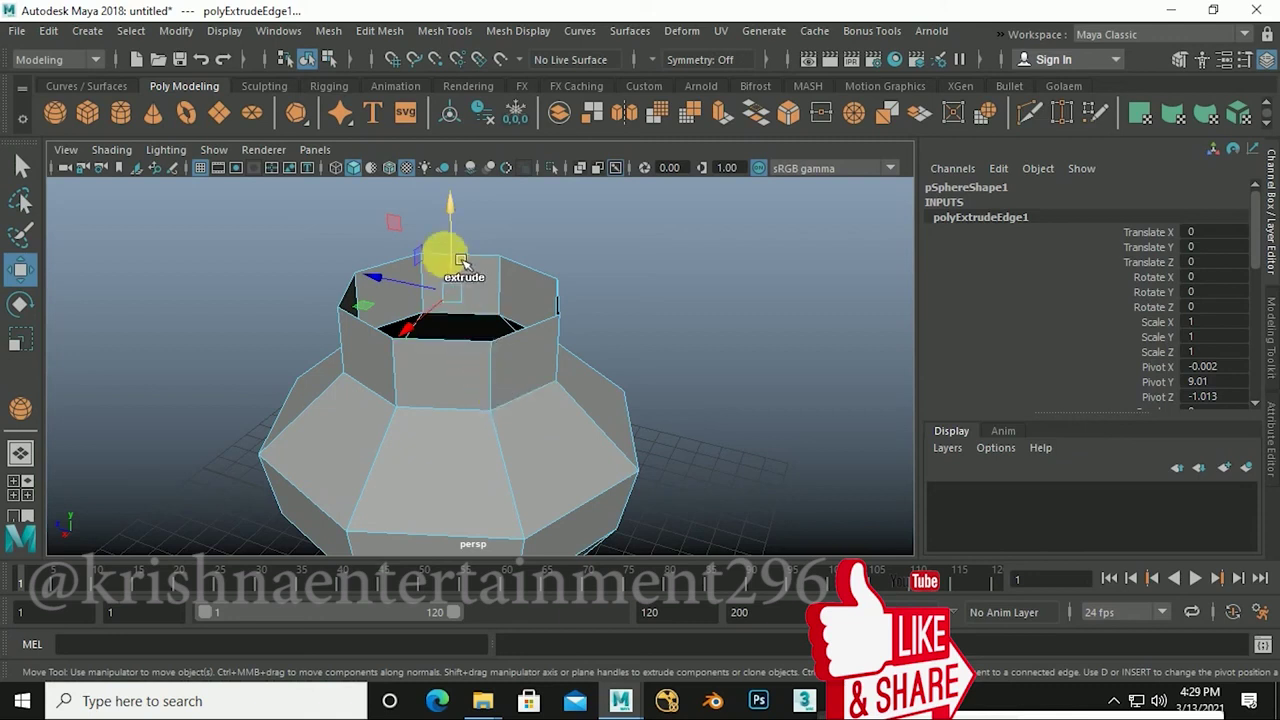
mouse_move(472, 288)
alt+mouse_down()
mouse_move(509, 380)
mouse_move(465, 290)
alt+mouse_up()
mouse_move(457, 234)
alt+mouse_down()
mouse_move(523, 366)
mouse_move(505, 312)
alt+mouse_up()
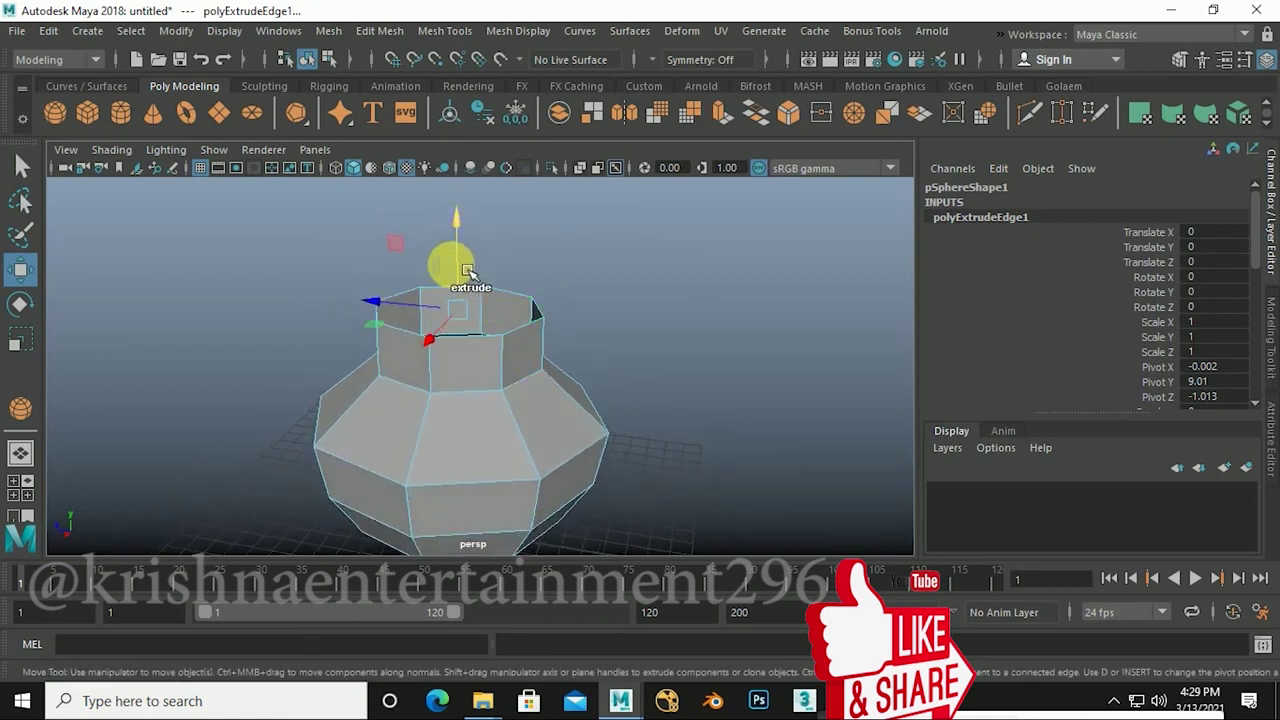
mouse_move(452, 262)
mouse_down()
mouse_move(451, 217)
mouse_move(477, 292)
mouse_up()
alt+right_drag(508, 357, 578, 448)
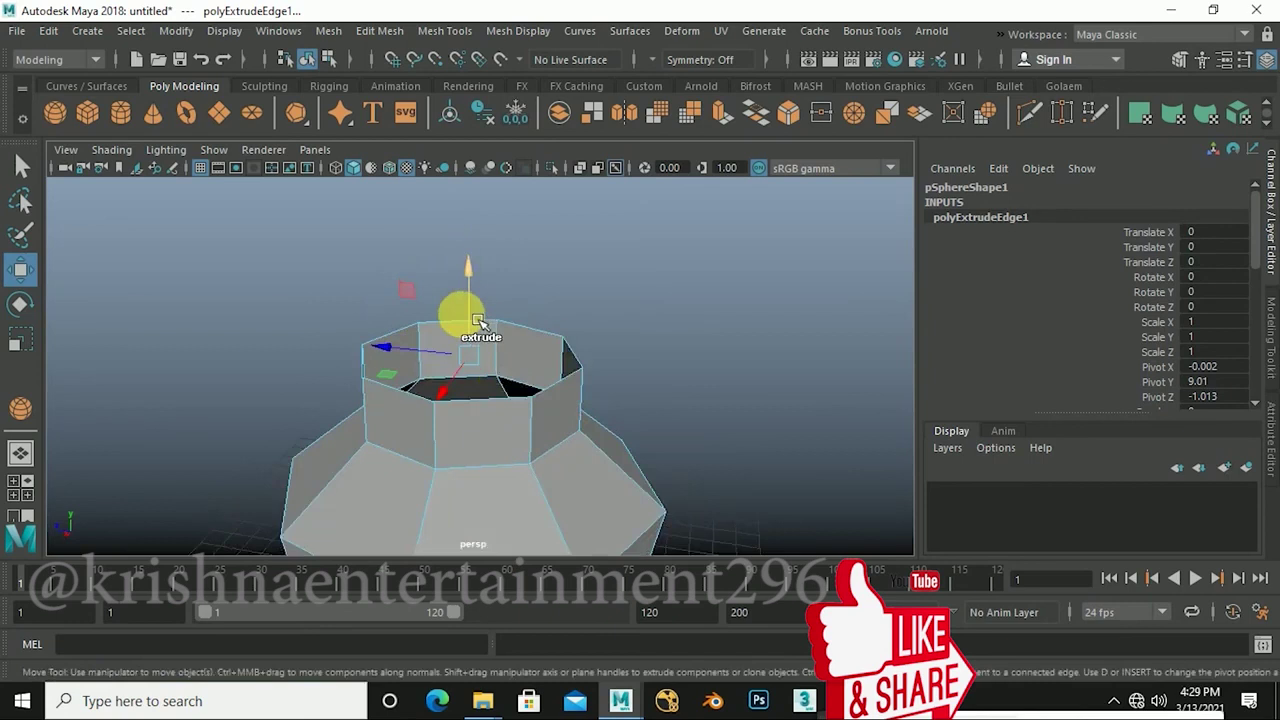
Step: Extrude a second ring above the neck, then undo that extra ring
shift+drag(462, 316, 477, 256)
scroll(500, 370, down, 2)
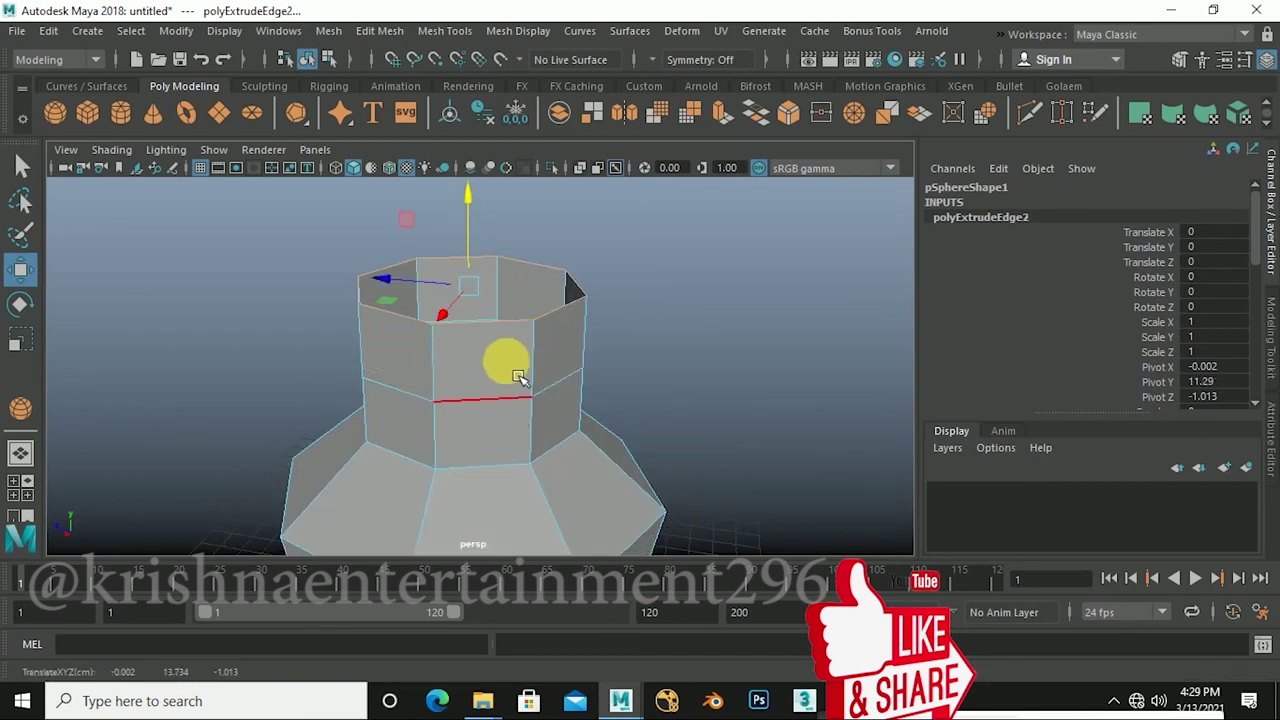
scroll(520, 385, up, 1)
scroll(535, 405, up, 1)
scroll(552, 418, up, 1)
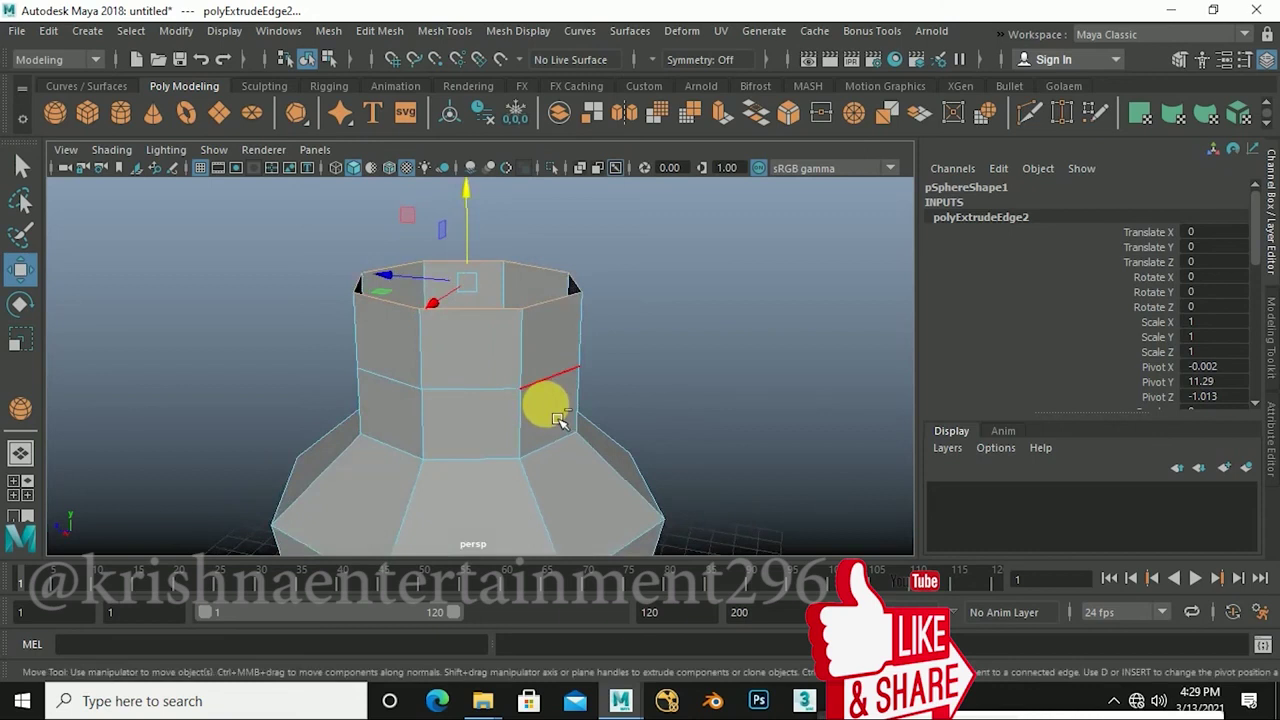
key(ctrl+z)
mouse_move(558, 420)
alt+mouse_down()
mouse_move(555, 387)
mouse_move(543, 474)
mouse_move(677, 434)
mouse_move(514, 477)
mouse_move(509, 403)
mouse_move(514, 429)
mouse_move(543, 444)
alt+mouse_up()
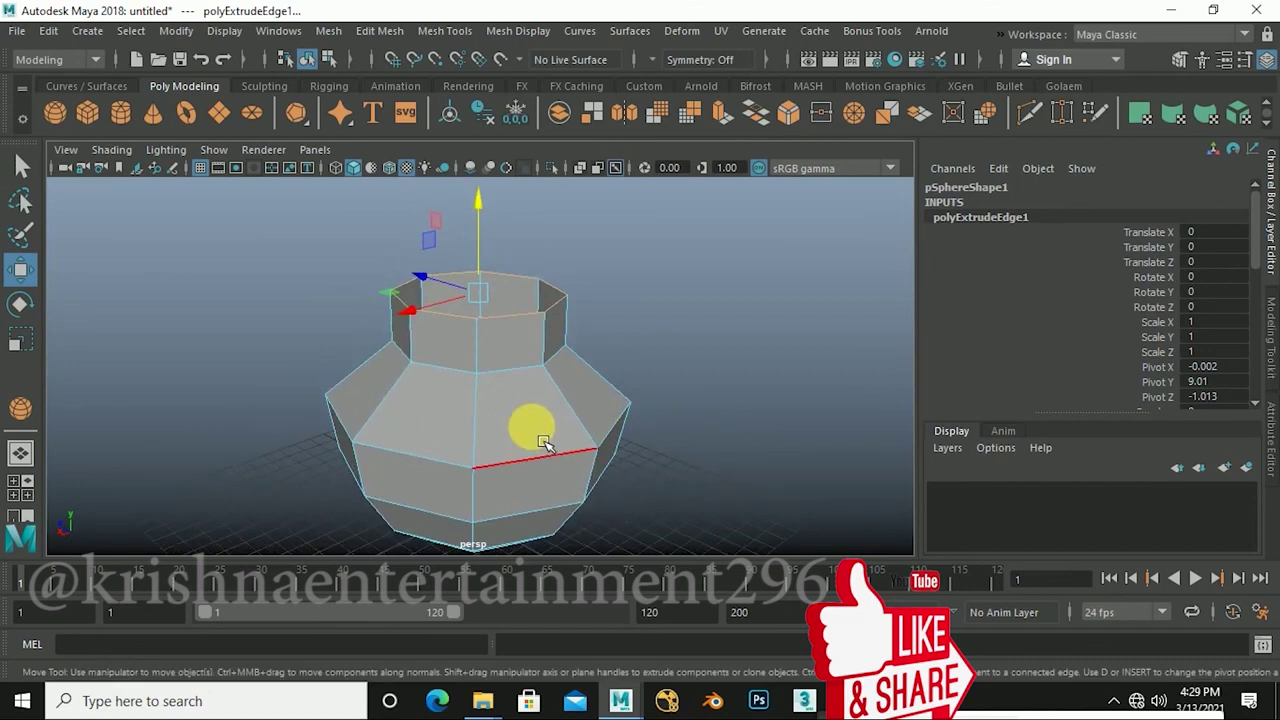
key(1)
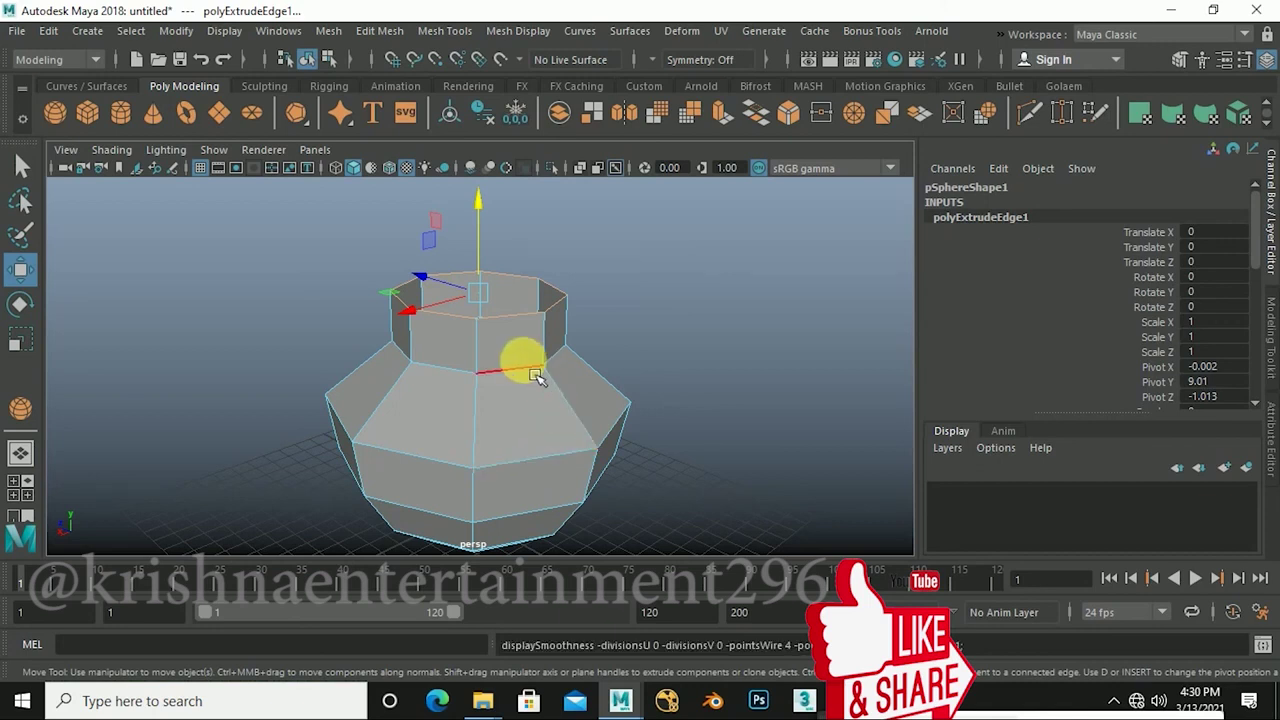
key(3)
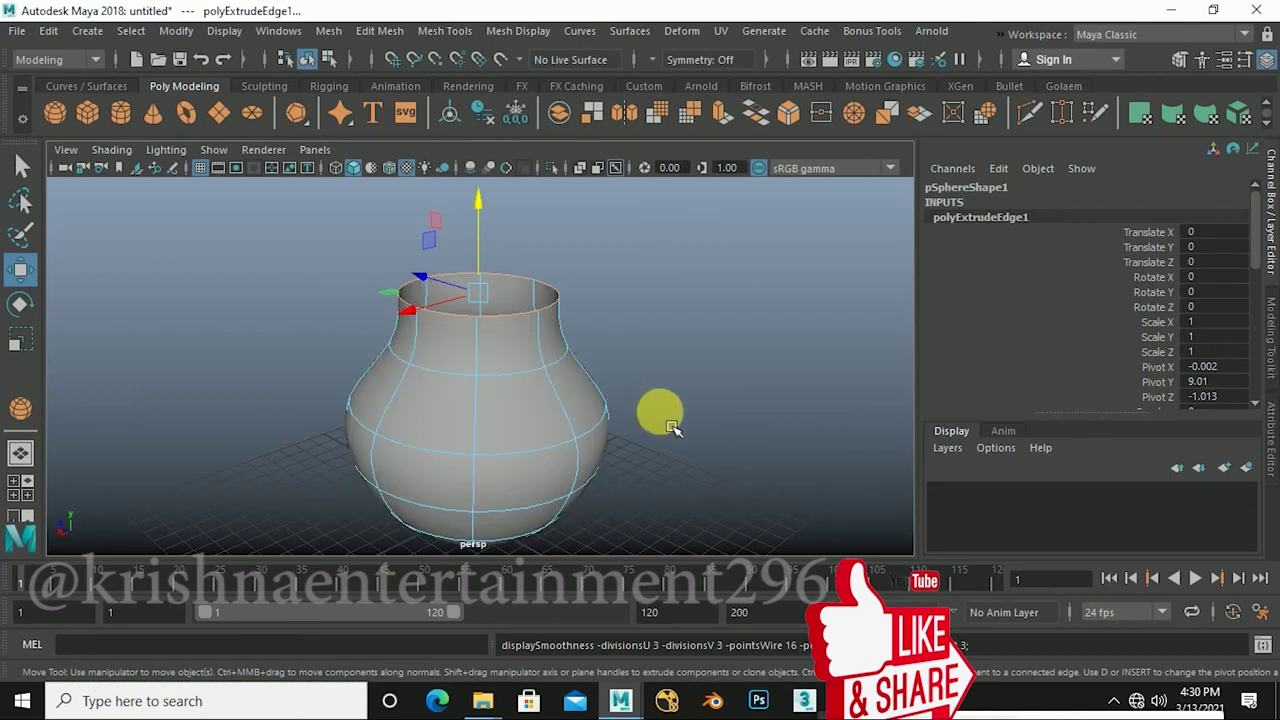
mouse_move(645, 458)
alt+mouse_down()
mouse_move(557, 400)
mouse_move(586, 423)
mouse_move(500, 420)
mouse_move(586, 349)
mouse_move(543, 463)
mouse_move(520, 457)
mouse_move(527, 440)
mouse_move(626, 451)
mouse_move(591, 411)
mouse_move(494, 429)
mouse_move(534, 414)
mouse_move(529, 400)
mouse_move(520, 417)
alt+mouse_up()
key(1)
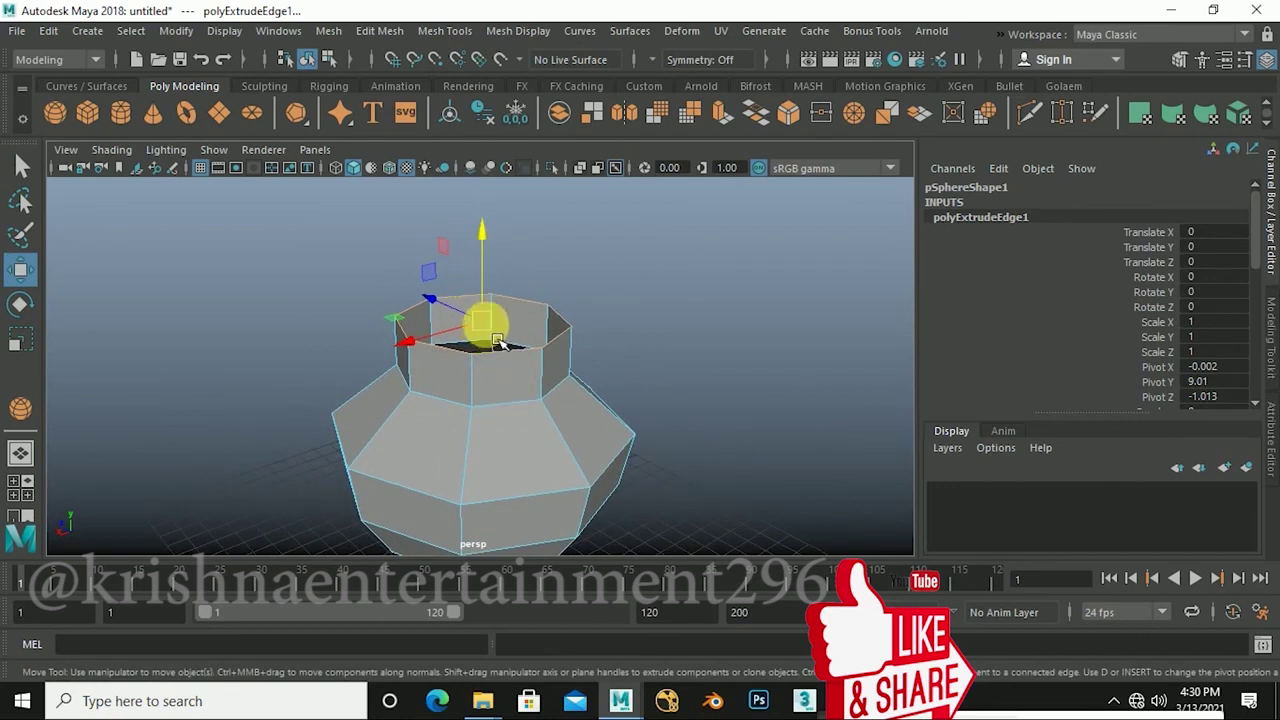
Step: Narrow the opening, extrude it up into a taller neck, and check the smooth preview
key(r)
mouse_move(486, 349)
mouse_down()
mouse_move(443, 363)
mouse_move(470, 368)
mouse_up()
key(w)
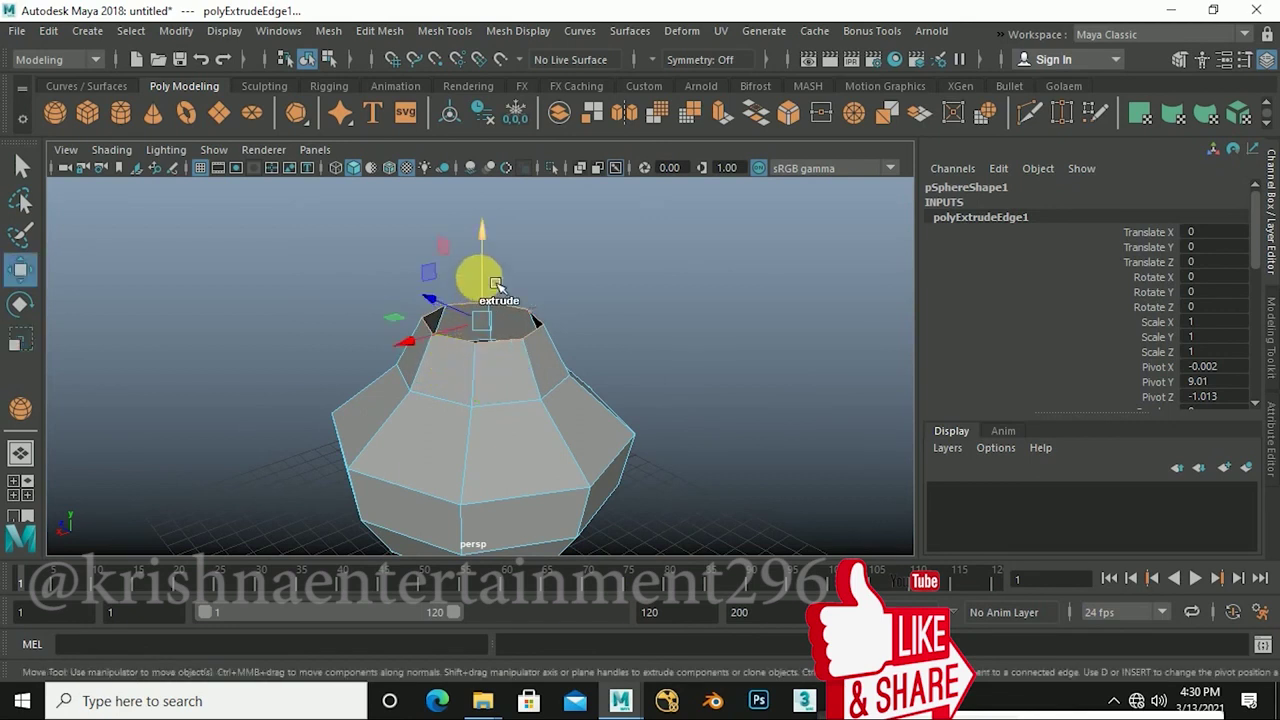
mouse_move(493, 284)
shift+mouse_down()
mouse_move(491, 200)
mouse_move(481, 206)
shift+mouse_up()
key(3)
mouse_move(529, 371)
alt+mouse_down()
mouse_move(528, 403)
mouse_move(500, 370)
mouse_move(543, 354)
mouse_move(553, 382)
mouse_move(539, 398)
mouse_move(500, 400)
mouse_move(534, 392)
mouse_move(530, 420)
alt+mouse_up()
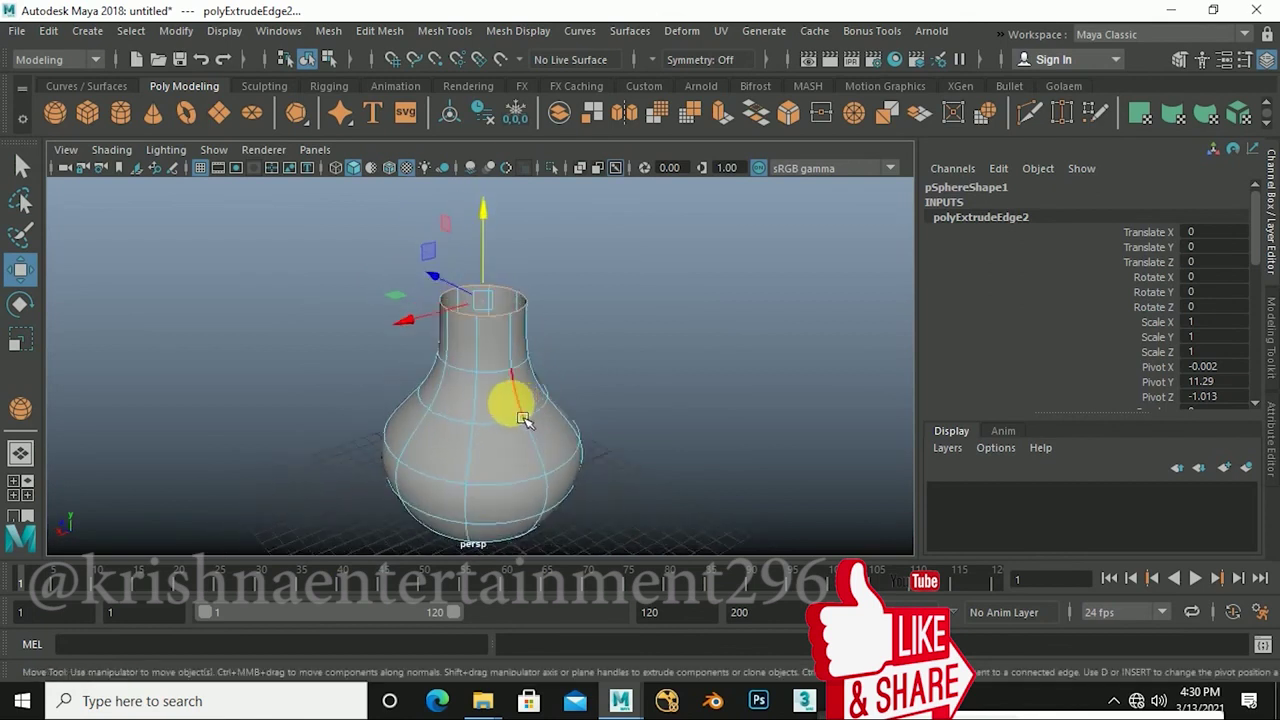
key(1)
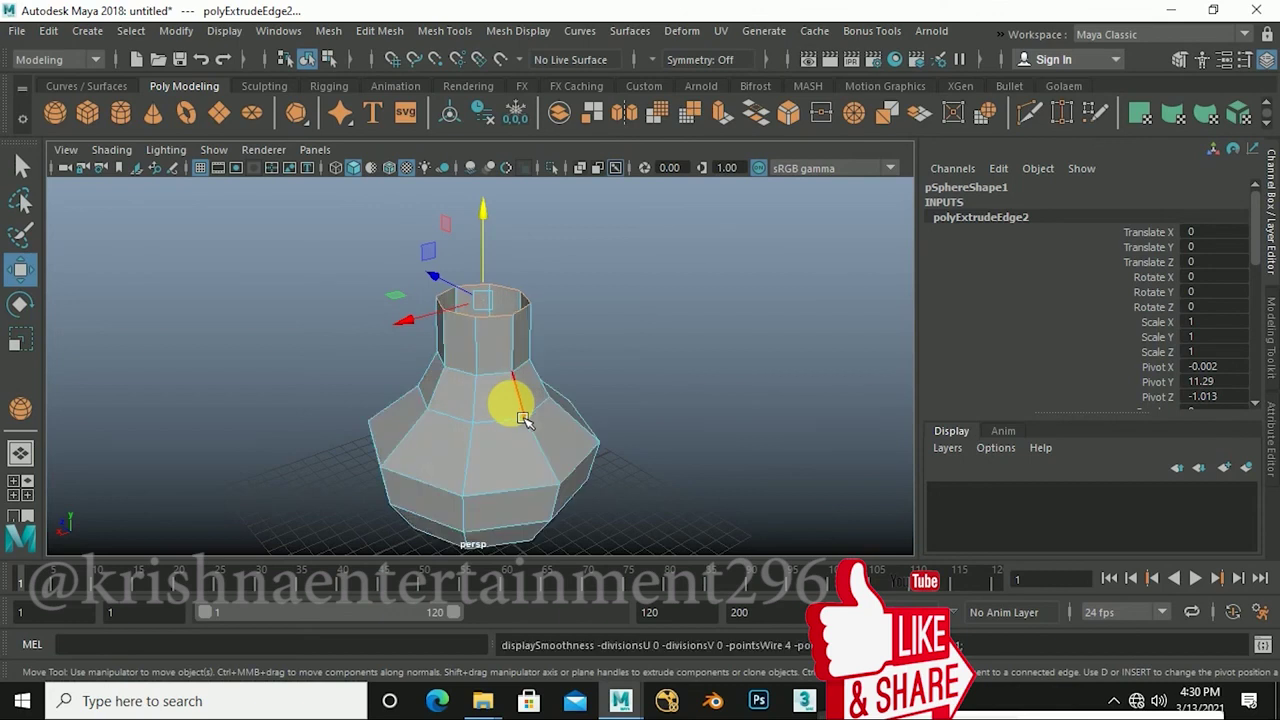
Step: Narrow the neck rim and extrude a new ring from it with Ctrl+E
key(r)
mouse_move(491, 314)
alt+mouse_down()
mouse_move(514, 394)
mouse_move(486, 323)
mouse_move(490, 343)
mouse_move(462, 366)
mouse_move(508, 386)
mouse_move(491, 243)
alt+mouse_up()
key(w)
key(ctrl+e)
alt+right_drag(514, 380, 527, 418)
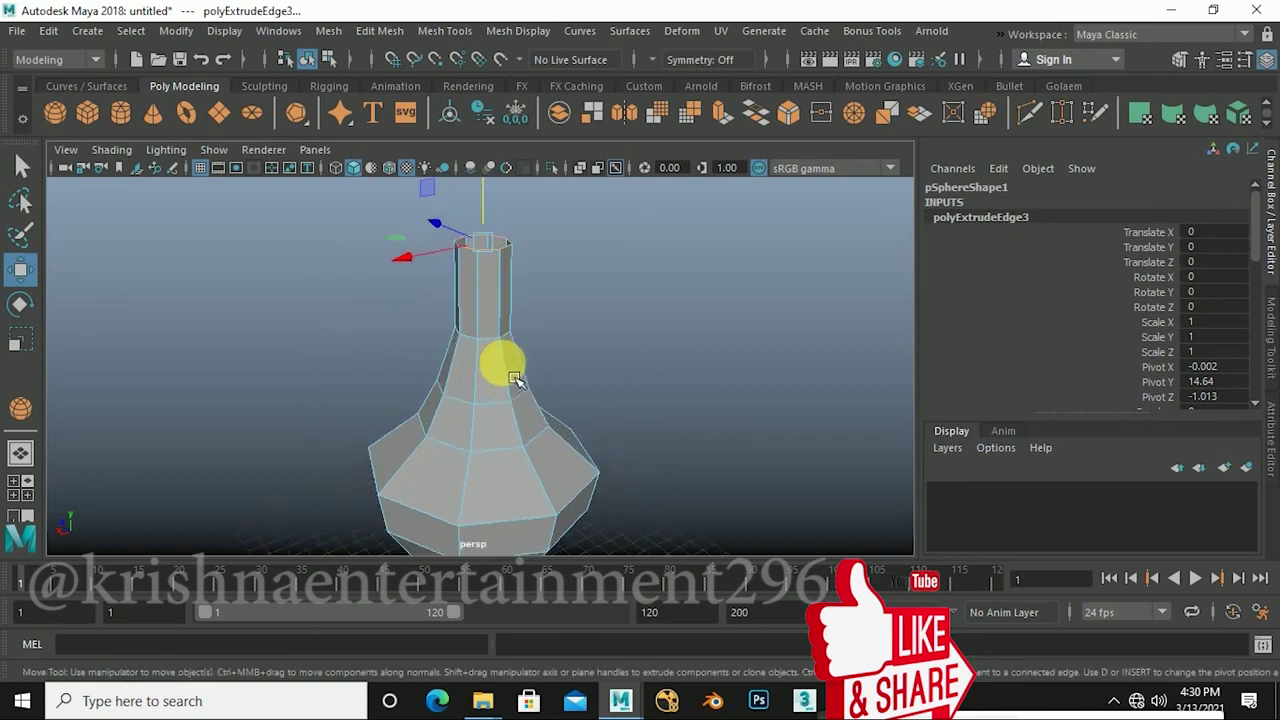
Step: Narrow the top edge ring slightly and extrude it upward to lengthen the neck
key(r)
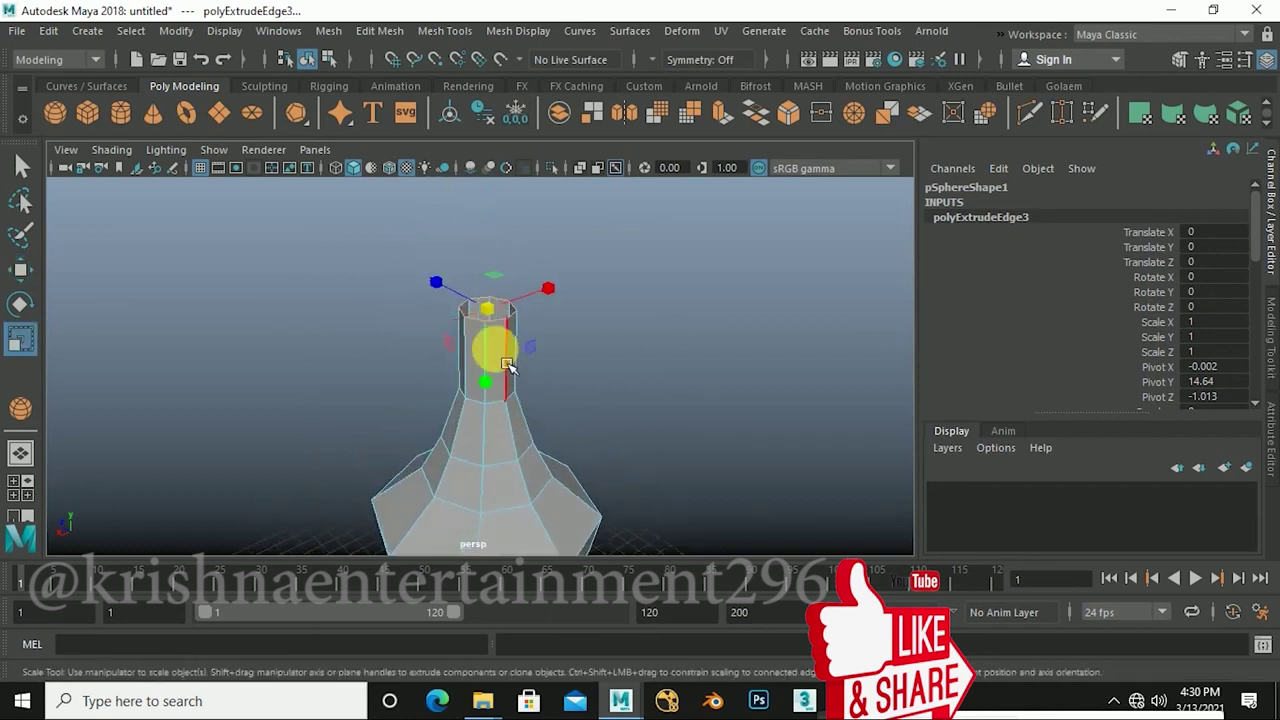
drag(500, 320, 496, 330)
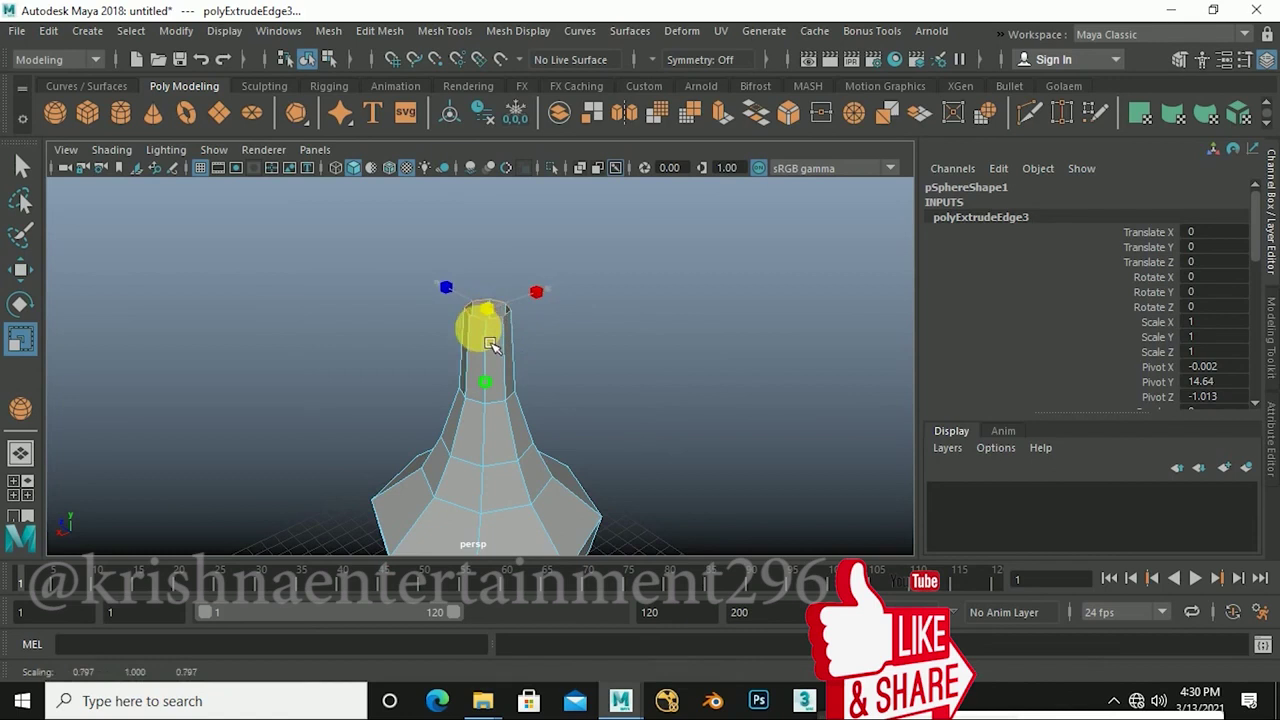
key(w)
alt+drag(500, 345, 505, 352)
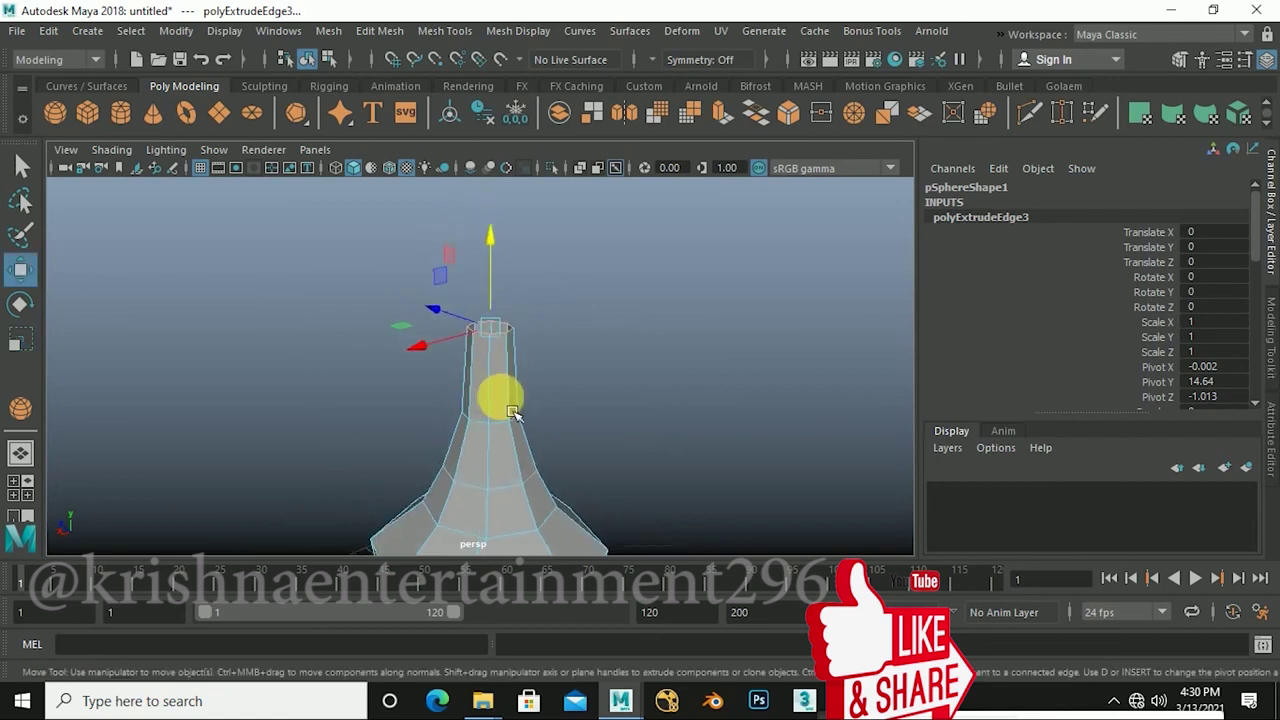
shift+drag(503, 305, 503, 256)
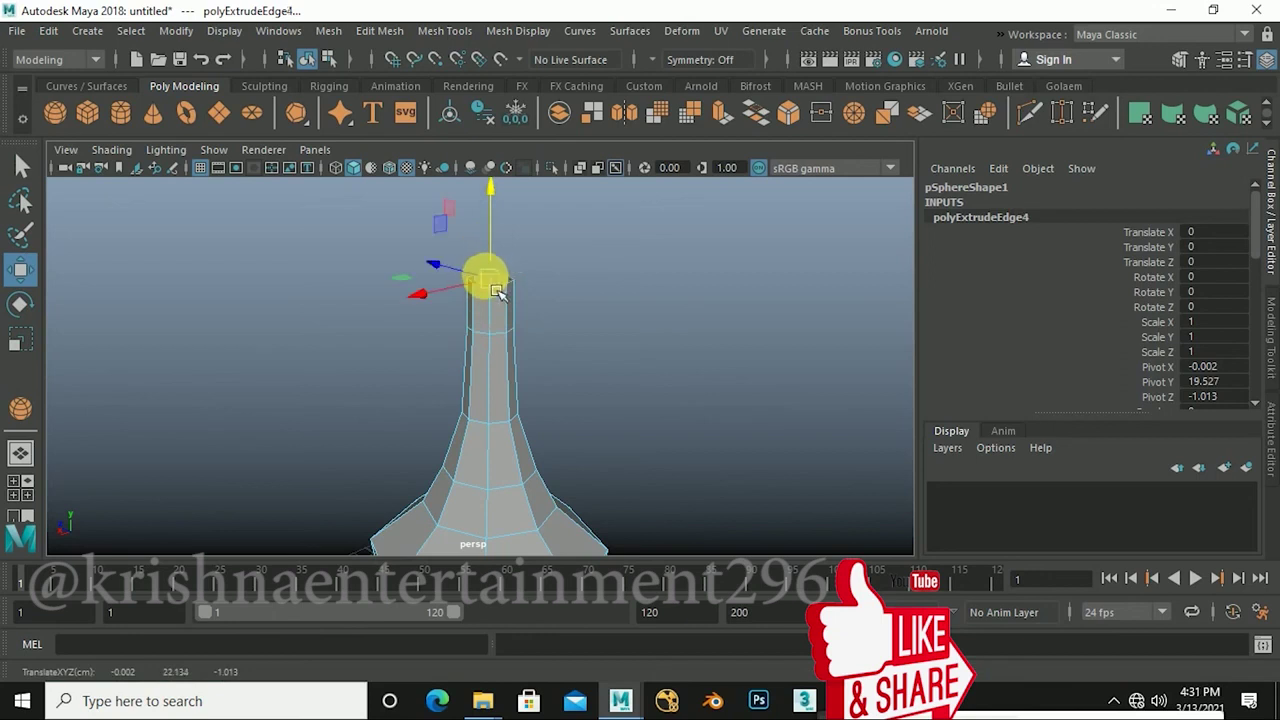
key(r)
alt+drag(505, 405, 514, 411)
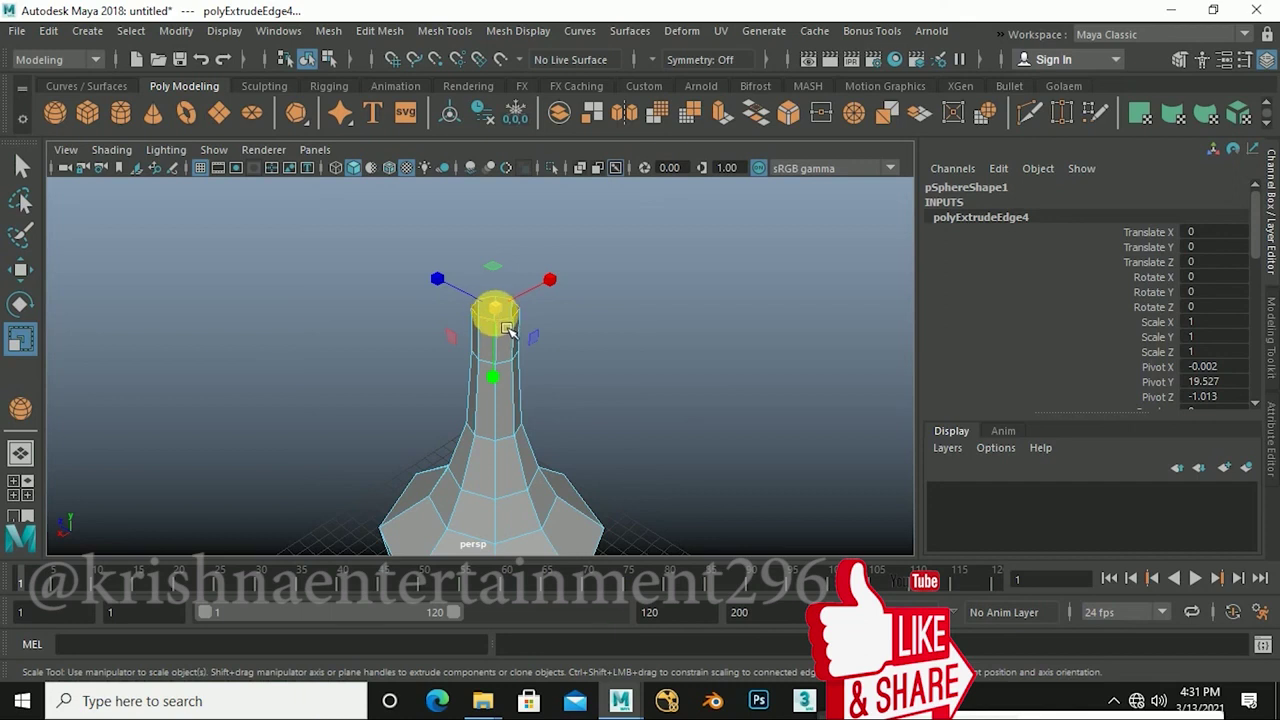
Step: Scale the top ring outward into a flared lip, undo the wider flare, and enable smooth preview (3)
scroll(500, 328, up, 3)
mouse_move(512, 318)
alt+mouse_down()
mouse_move(452, 395)
mouse_move(615, 316)
mouse_move(543, 362)
mouse_move(620, 340)
mouse_move(650, 311)
alt+mouse_up()
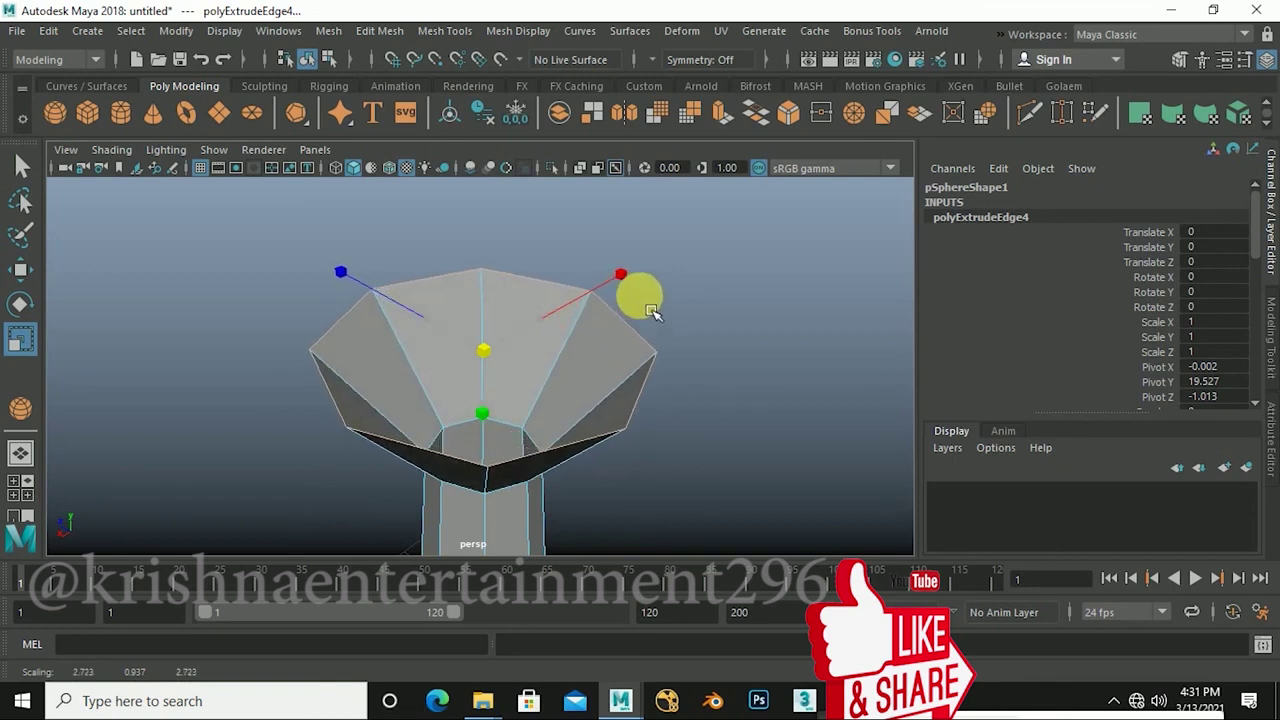
drag(650, 311, 662, 274)
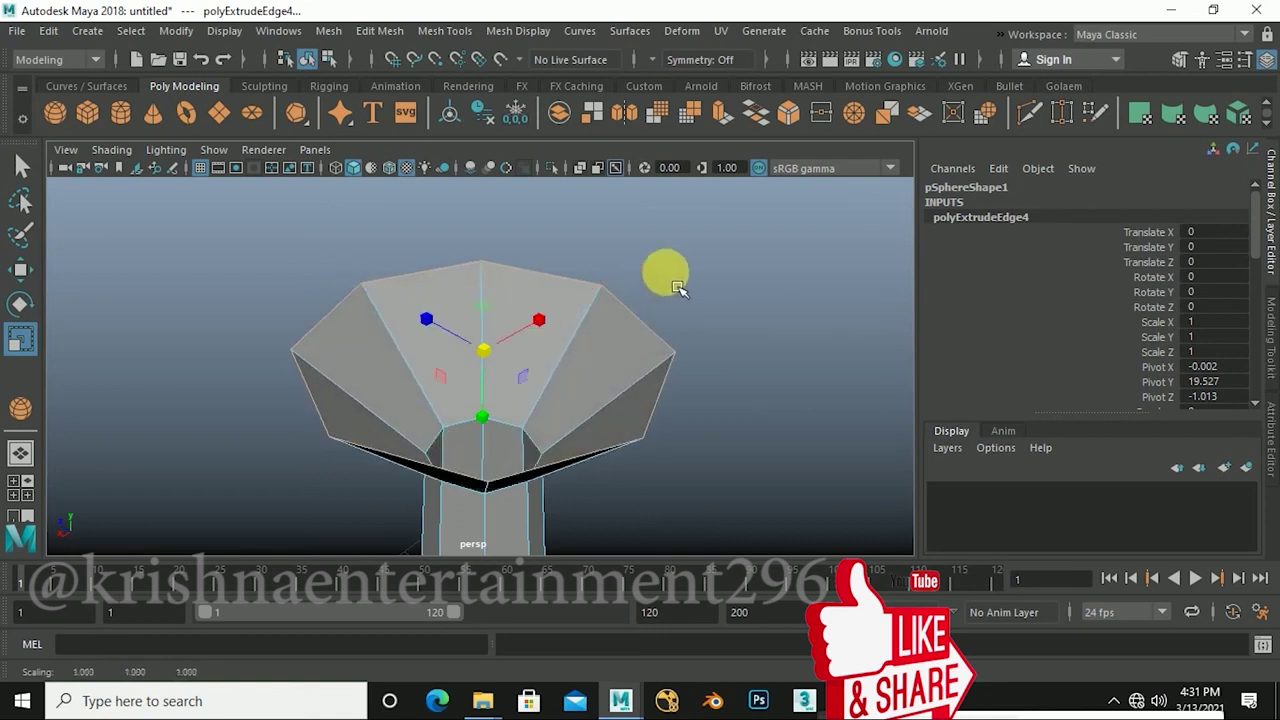
key(ctrl+z)
mouse_move(550, 440)
alt+mouse_down()
mouse_move(521, 436)
mouse_move(509, 459)
mouse_move(560, 447)
mouse_move(531, 400)
mouse_move(580, 423)
mouse_move(534, 437)
mouse_move(505, 408)
mouse_move(543, 429)
alt+mouse_up()
key(3)
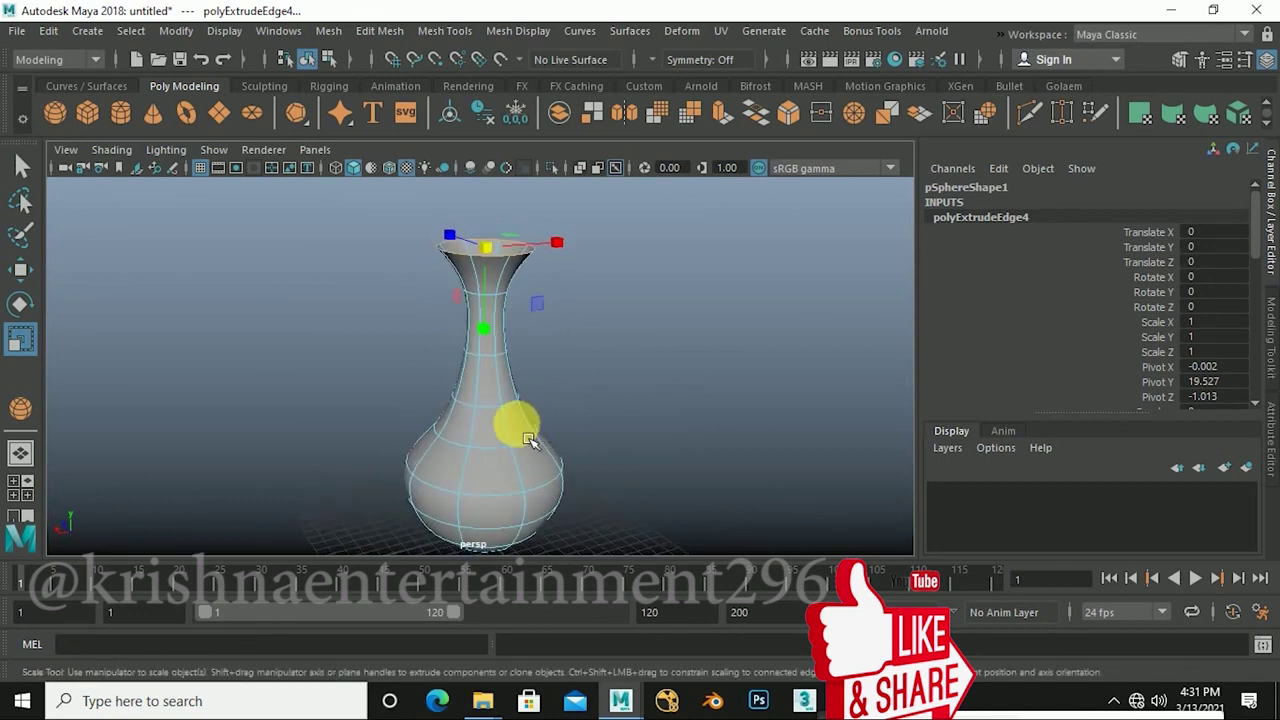
scroll(510, 350, up, 3)
mouse_move(517, 383)
alt+mouse_down()
mouse_move(527, 500)
mouse_move(543, 471)
mouse_move(529, 451)
mouse_move(519, 474)
mouse_move(505, 440)
alt+mouse_up()
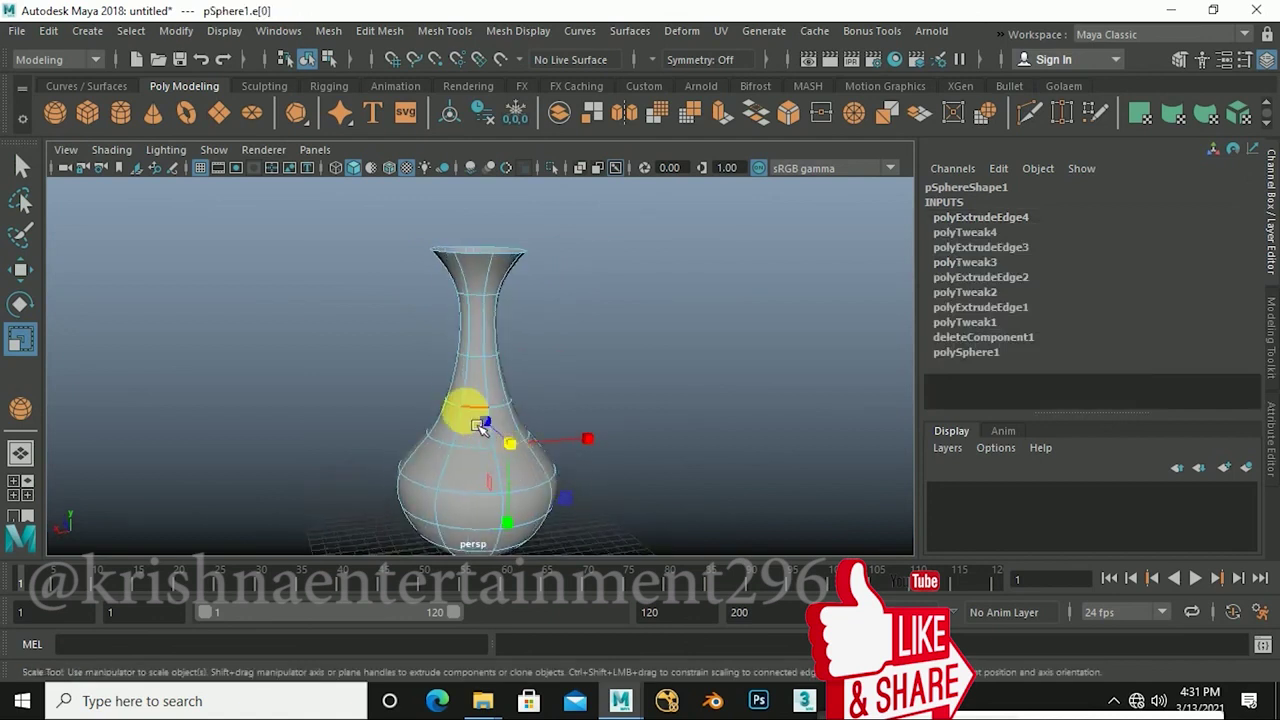
Step: Leave edge selection, switch to Object Mode, and deselect the vase
click(491, 365)
click(474, 294)
mouse_move(474, 294)
alt+mouse_down()
mouse_move(523, 443)
mouse_move(460, 430)
alt+mouse_up()
double_click(460, 430)
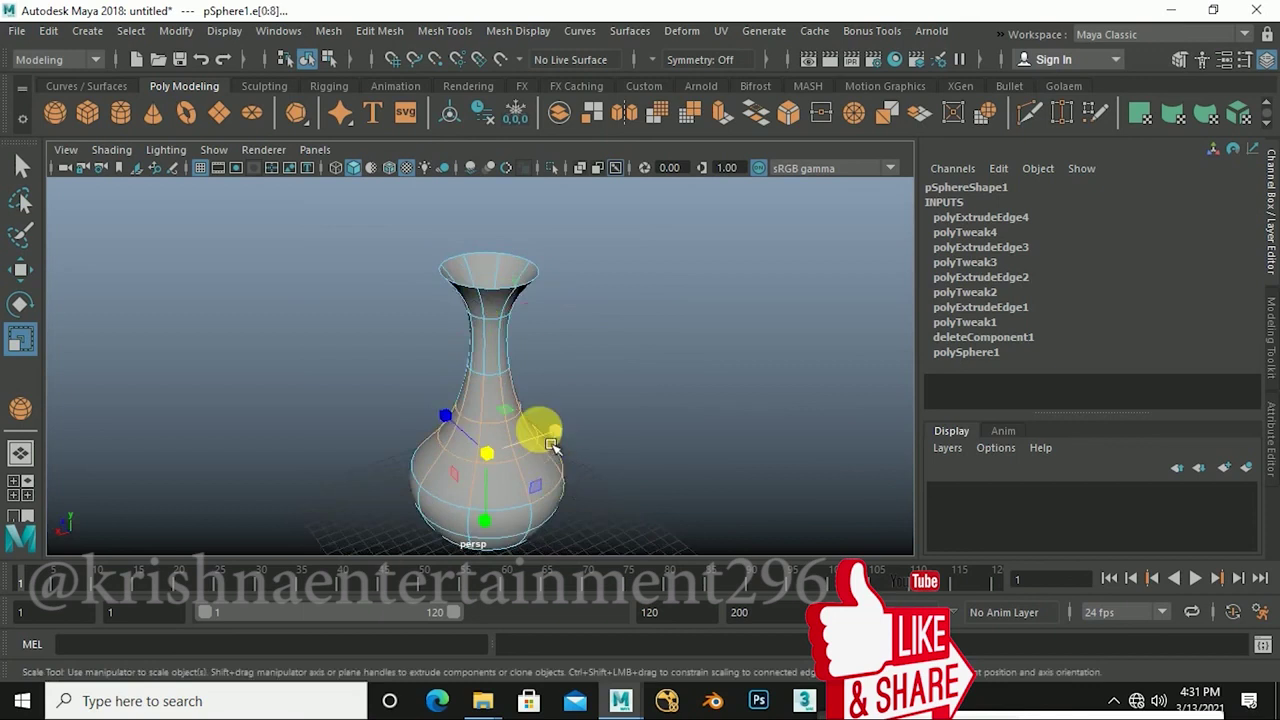
right_click(484, 397)
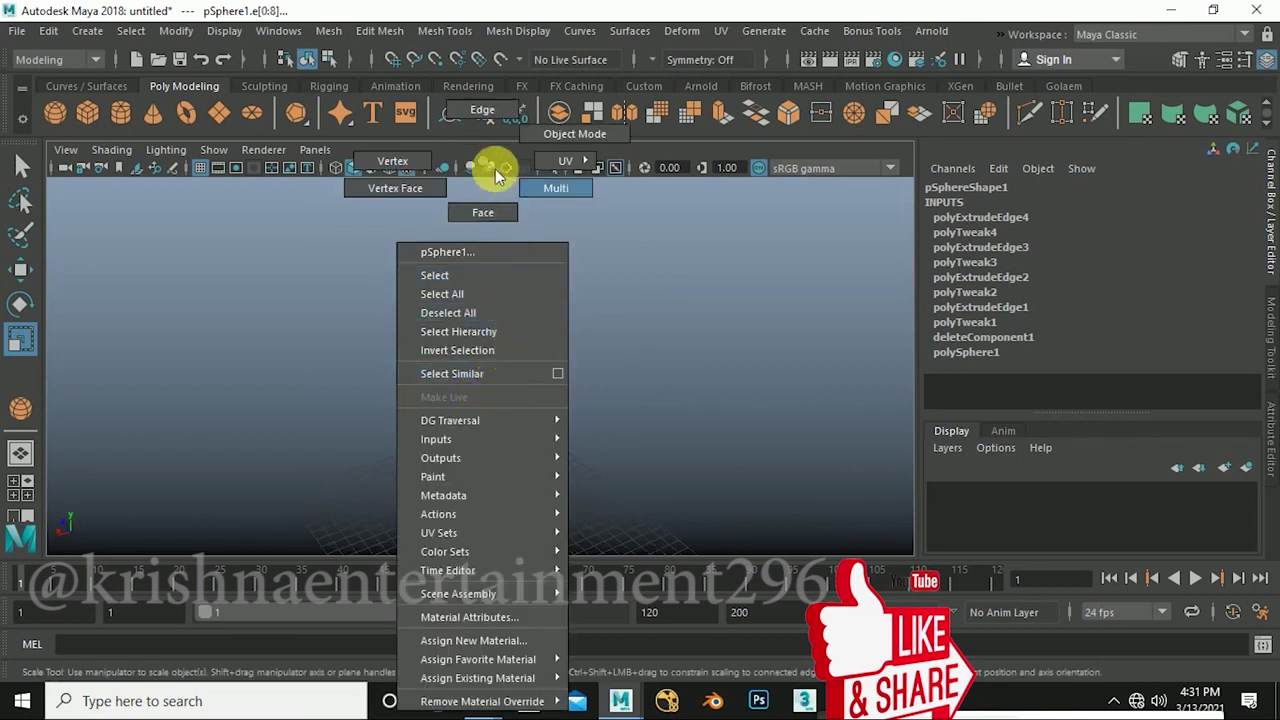
click(590, 133)
click(594, 408)
mouse_move(600, 415)
alt+mouse_down()
mouse_move(493, 437)
mouse_move(463, 463)
alt+mouse_up()
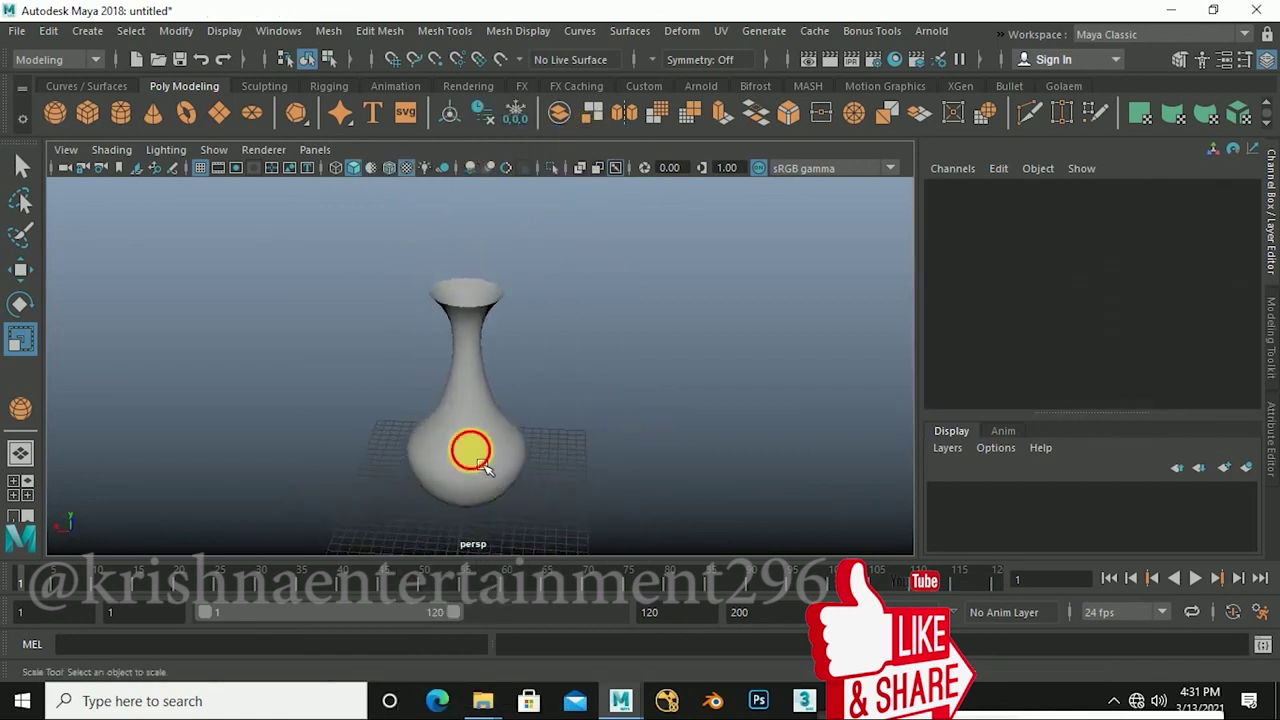
Step: Select the vase and scale it uniformly down to 0.34
click(471, 451)
key(r)
middle_drag(524, 500, 345, 516)
alt+drag(475, 475, 490, 487)
mouse_move(487, 475)
alt+mouse_down()
mouse_move(527, 362)
mouse_move(509, 256)
alt+mouse_up()
key(w)
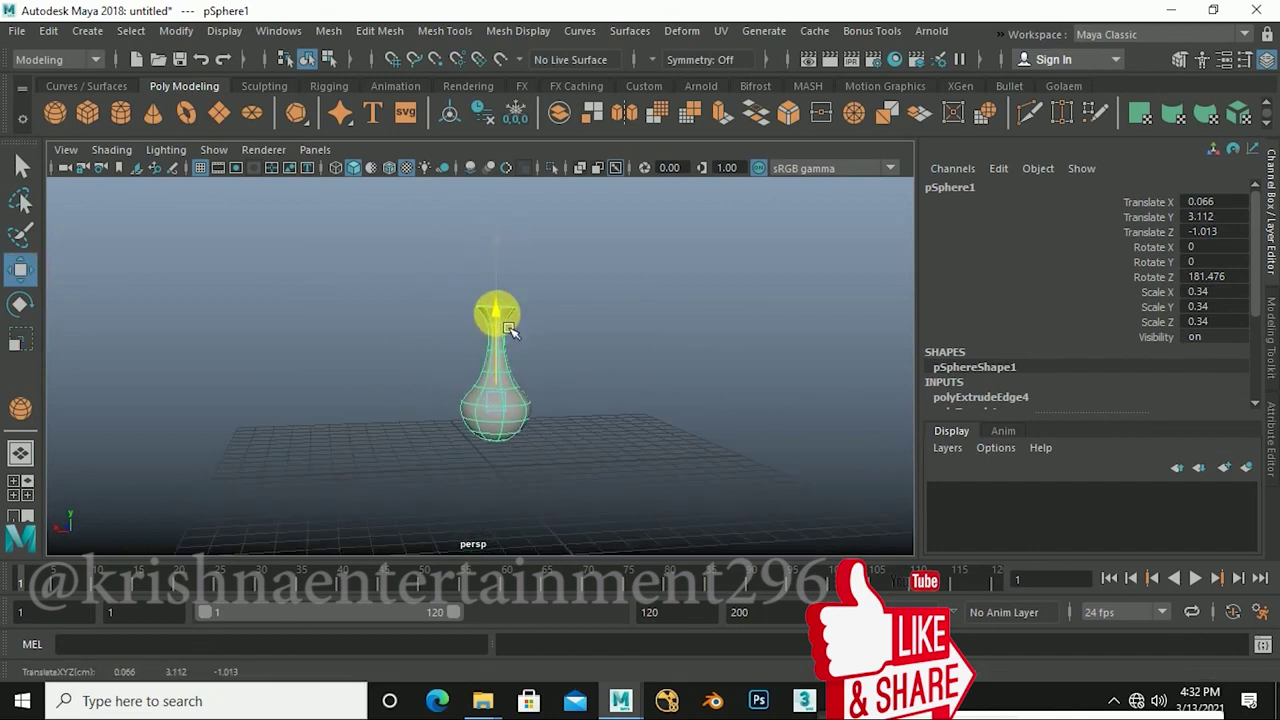
mouse_move(509, 355)
alt+mouse_down()
mouse_move(523, 466)
mouse_move(563, 400)
mouse_move(500, 409)
mouse_move(571, 400)
mouse_move(528, 400)
mouse_move(535, 418)
mouse_move(491, 409)
mouse_move(505, 422)
alt+mouse_up()
Step: Duplicate the vase along Z, then duplicate the pair along X into a row
key(ctrl+d)
drag(329, 386, 529, 434)
mouse_move(343, 288)
mouse_down()
mouse_move(429, 372)
mouse_move(563, 466)
mouse_move(515, 457)
mouse_up()
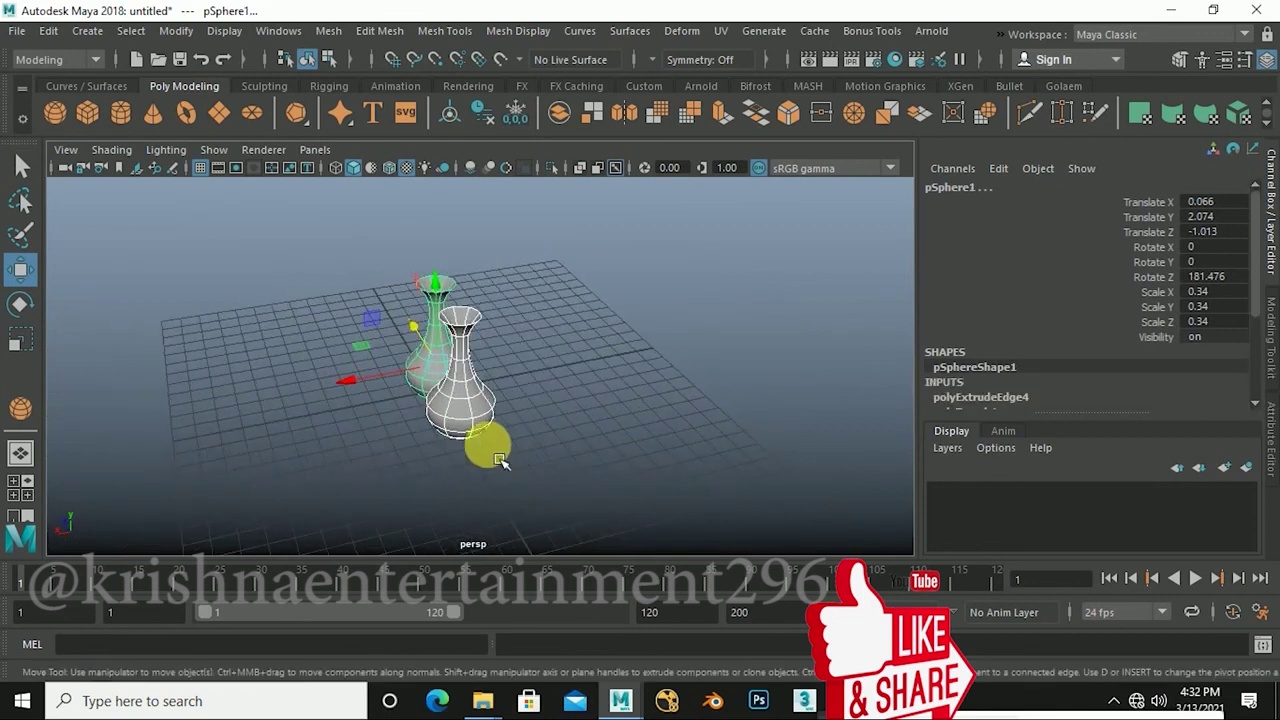
key(ctrl+d)
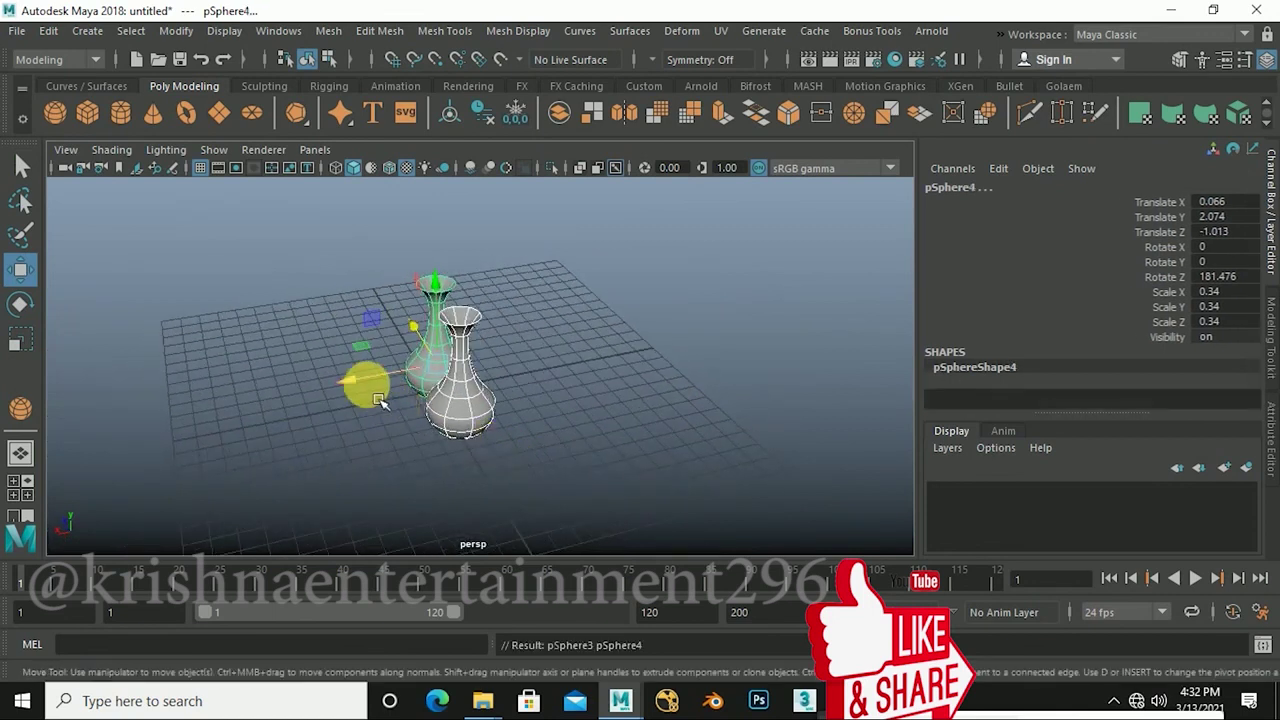
drag(366, 380, 430, 388)
alt+drag(459, 430, 497, 432)
key(shift+d)
mouse_move(593, 452)
alt+mouse_down()
mouse_move(571, 420)
mouse_move(586, 414)
mouse_move(623, 443)
mouse_move(683, 444)
alt+mouse_up()
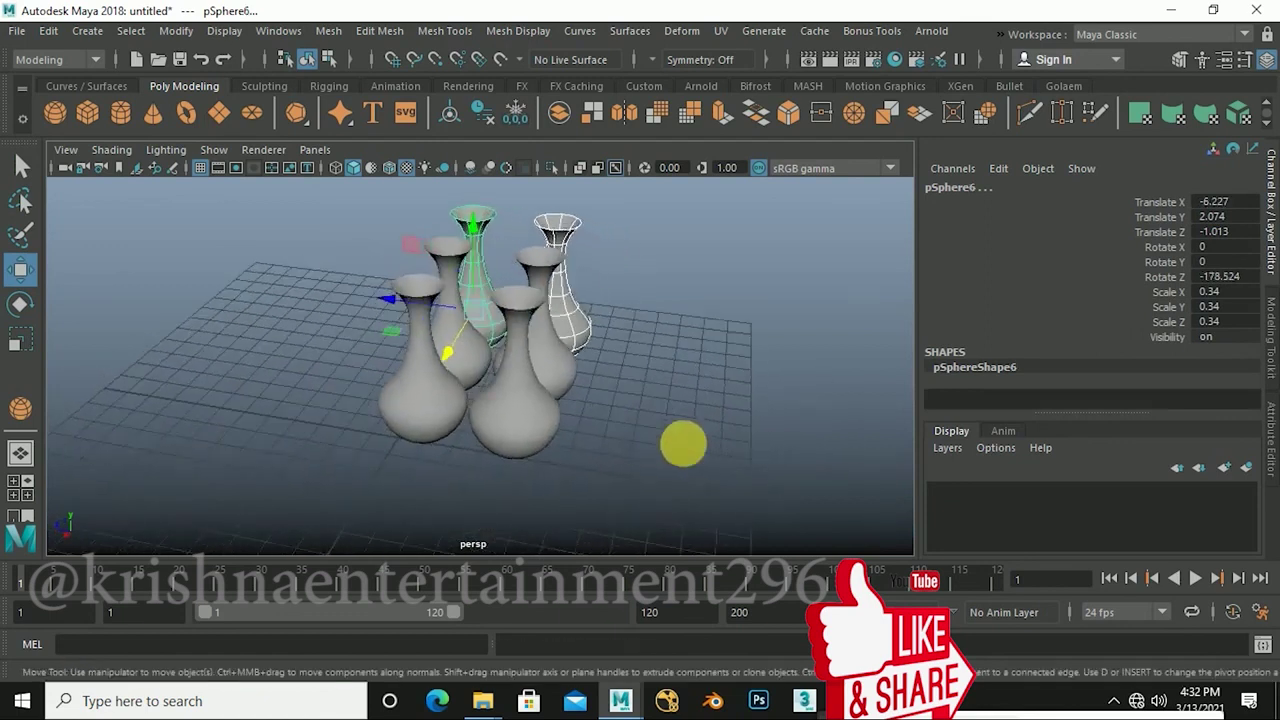
Step: Select the row of vases, duplicate it, and move the copy along Z
mouse_move(388, 216)
mouse_down()
mouse_move(634, 449)
mouse_move(614, 409)
mouse_move(634, 446)
mouse_up()
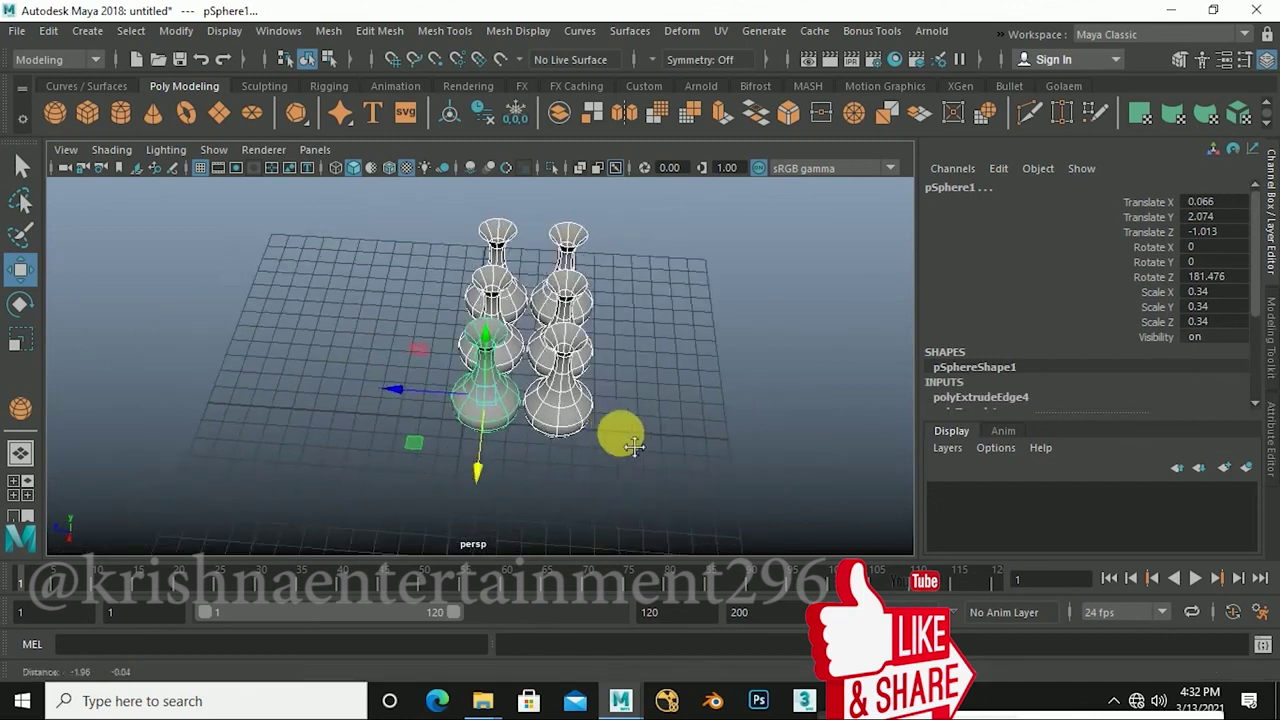
alt+middle_drag(634, 446, 650, 448)
key(ctrl+d)
mouse_move(449, 386)
mouse_down()
mouse_move(306, 394)
mouse_move(541, 443)
mouse_move(543, 414)
mouse_move(571, 434)
mouse_move(560, 409)
mouse_move(562, 477)
mouse_up()
drag(323, 214, 709, 523)
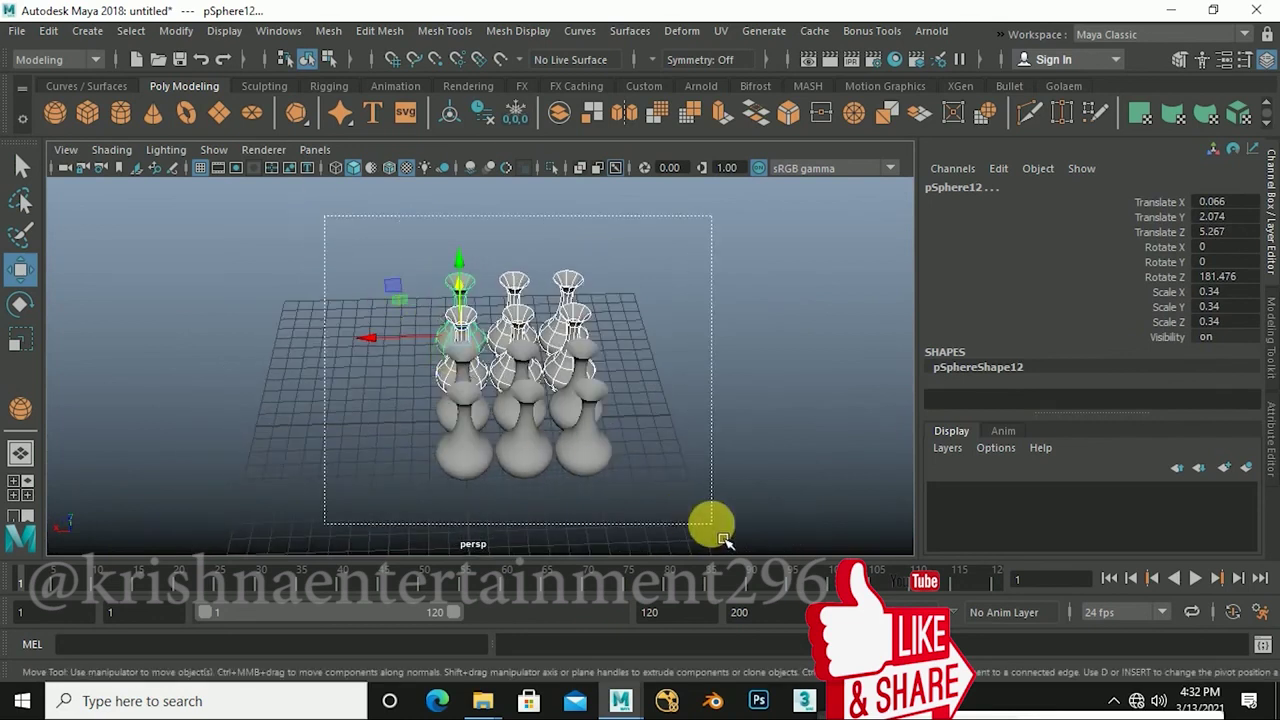
mouse_move(620, 477)
alt+mouse_down()
mouse_move(675, 416)
mouse_move(651, 428)
alt+mouse_up()
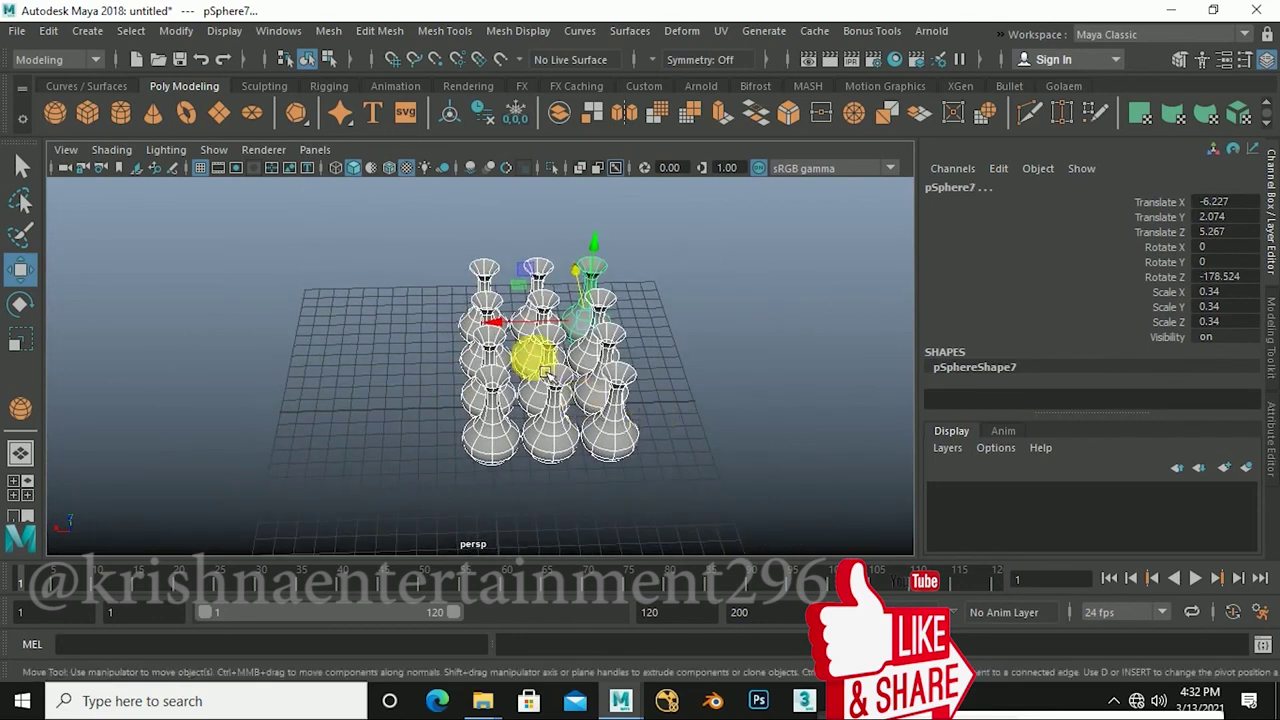
Step: Duplicate the whole vase array and slide the copies sideways to extend the grid
mouse_move(412, 220)
mouse_down()
mouse_move(667, 487)
mouse_move(631, 466)
mouse_up()
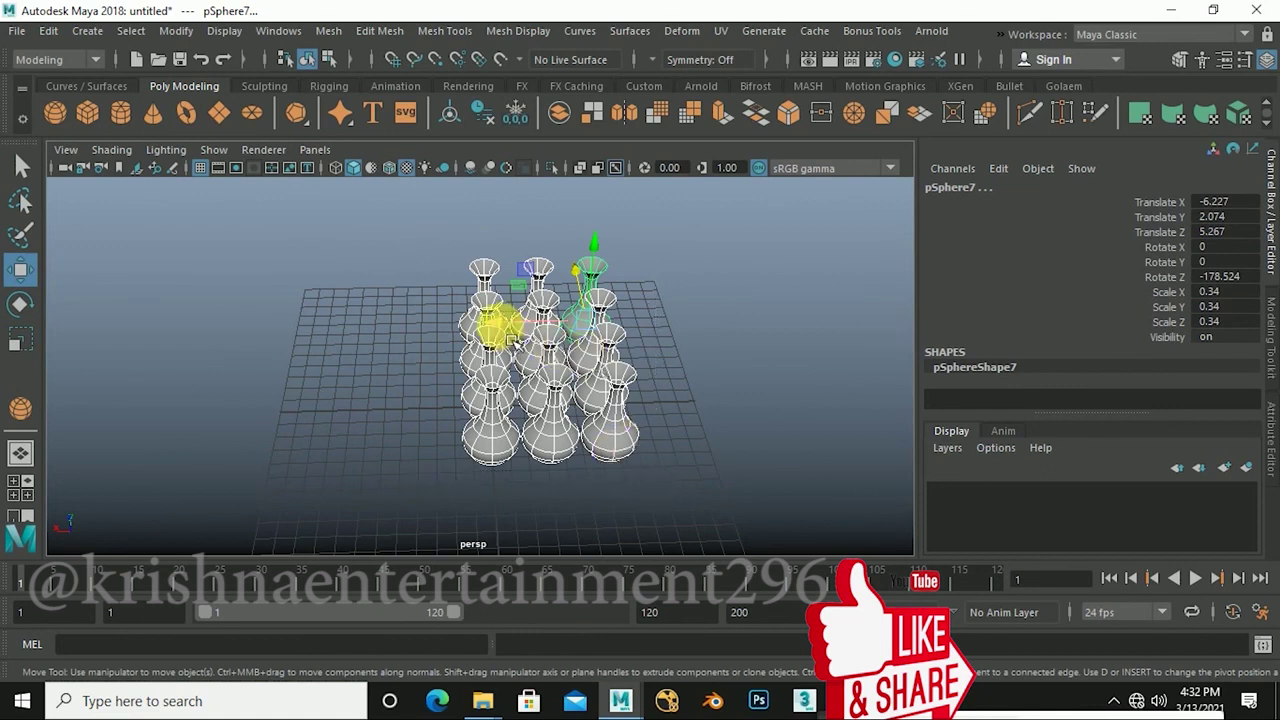
key(ctrl+d)
mouse_move(516, 341)
mouse_down()
mouse_move(334, 337)
mouse_move(453, 422)
mouse_up()
scroll(491, 420, up, 3)
scroll(563, 434, up, 3)
scroll(604, 441, up, 2)
mouse_move(604, 441)
alt+middle_down()
mouse_move(646, 447)
mouse_move(640, 418)
alt+middle_up()
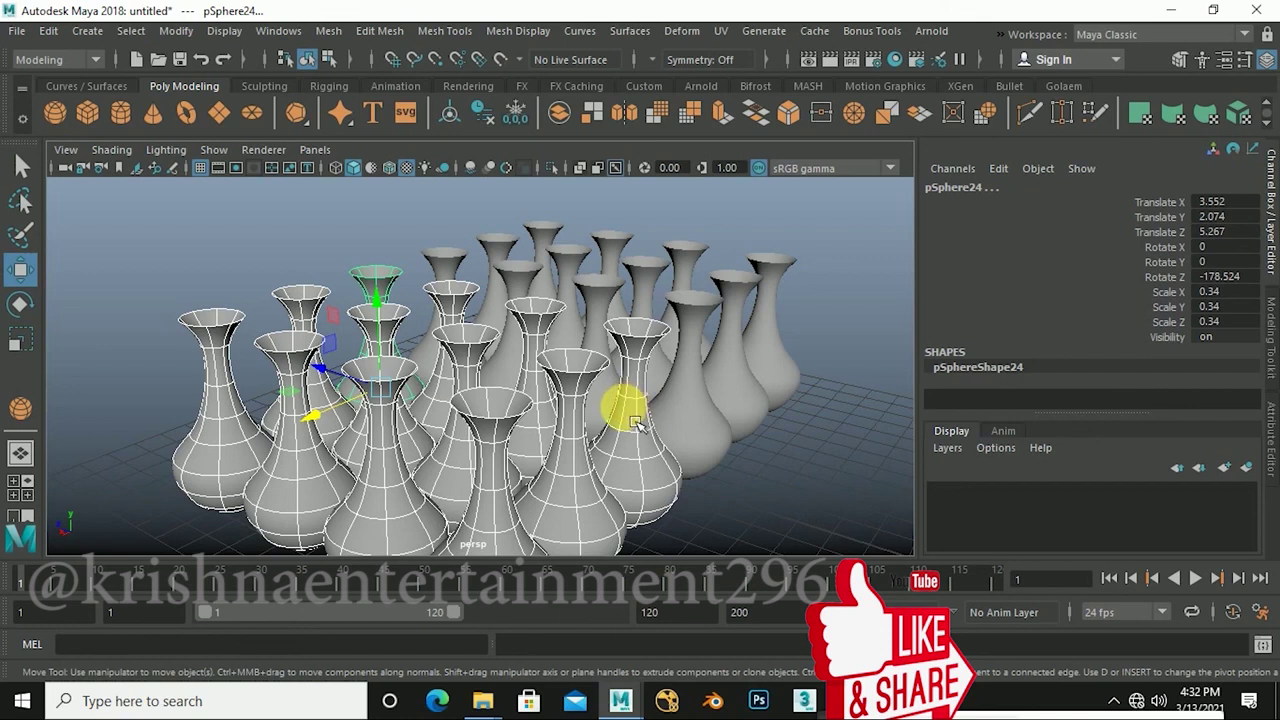
alt+drag(630, 425, 628, 420)
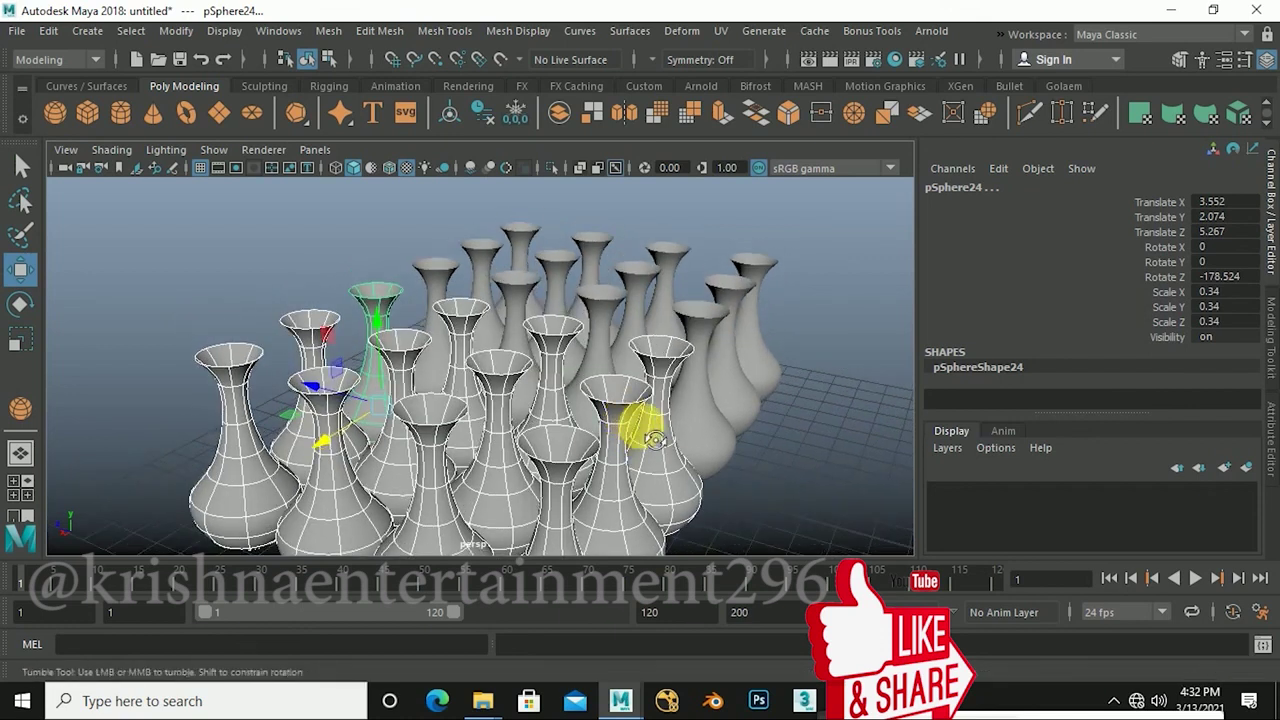
alt+middle_drag(657, 433, 658, 445)
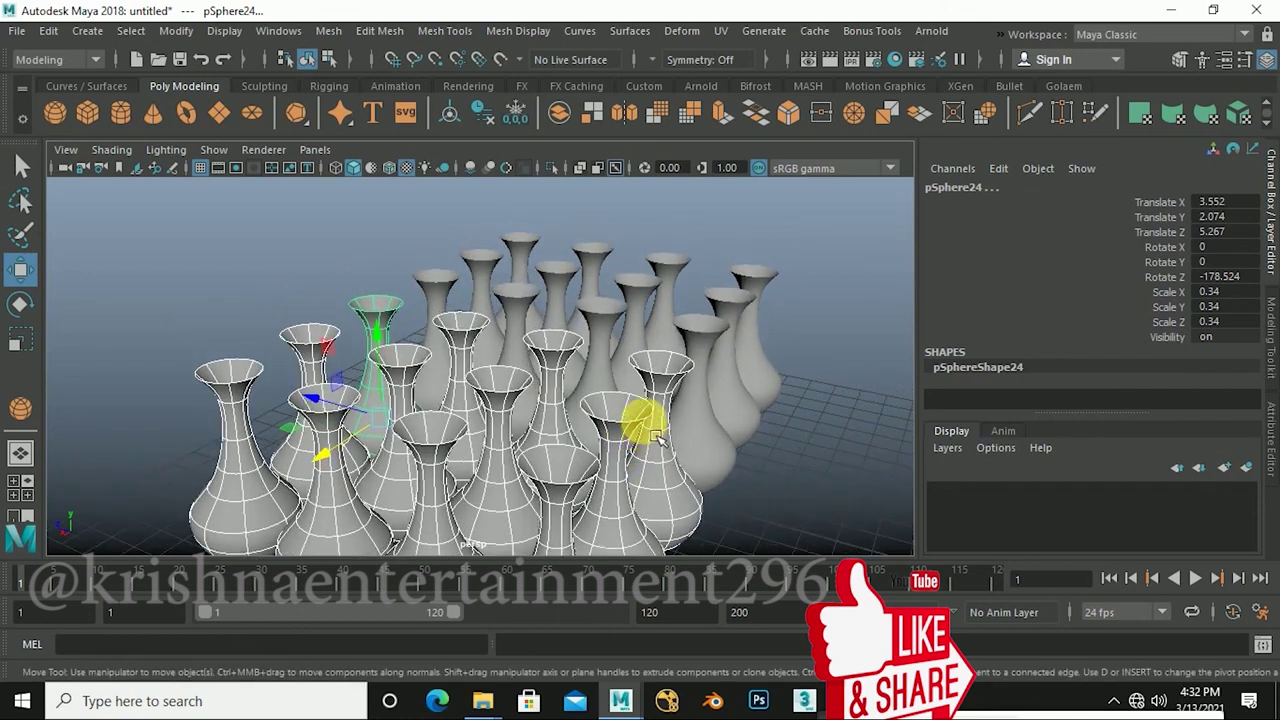
right_drag(645, 422, 669, 250)
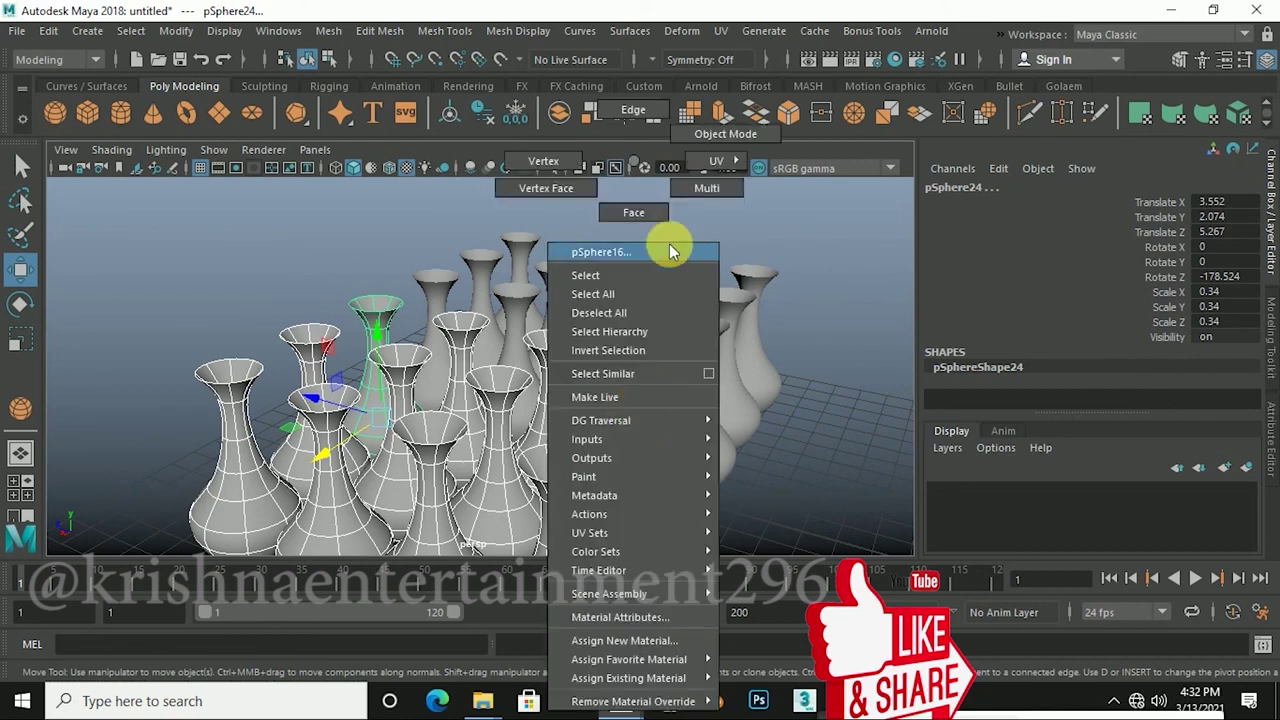
Step: Pick Object Mode, then click empty viewport space to deselect all the vases
click(725, 138)
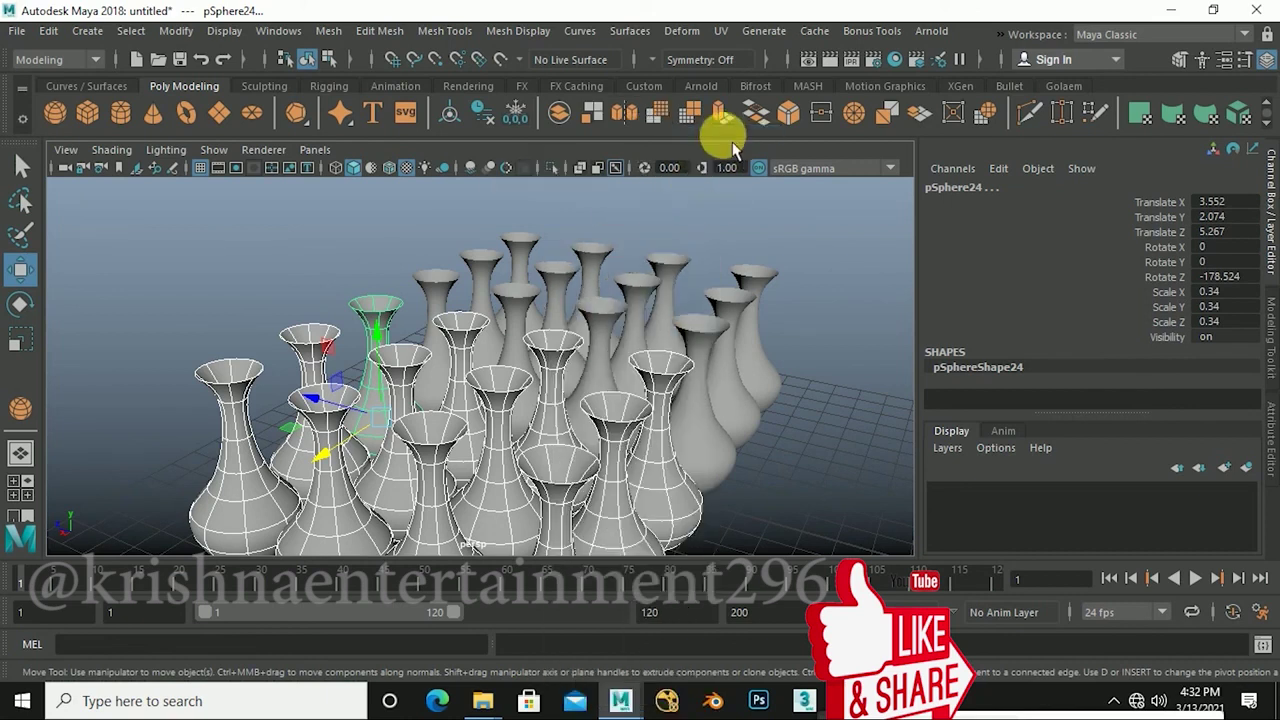
click(760, 240)
mouse_move(760, 240)
alt+mouse_down()
mouse_move(734, 334)
mouse_move(666, 357)
mouse_move(686, 406)
mouse_move(617, 389)
mouse_move(685, 405)
mouse_move(560, 464)
mouse_move(508, 458)
mouse_move(686, 437)
mouse_move(605, 437)
mouse_move(651, 477)
mouse_move(606, 471)
mouse_move(655, 488)
mouse_move(628, 453)
alt+mouse_up()
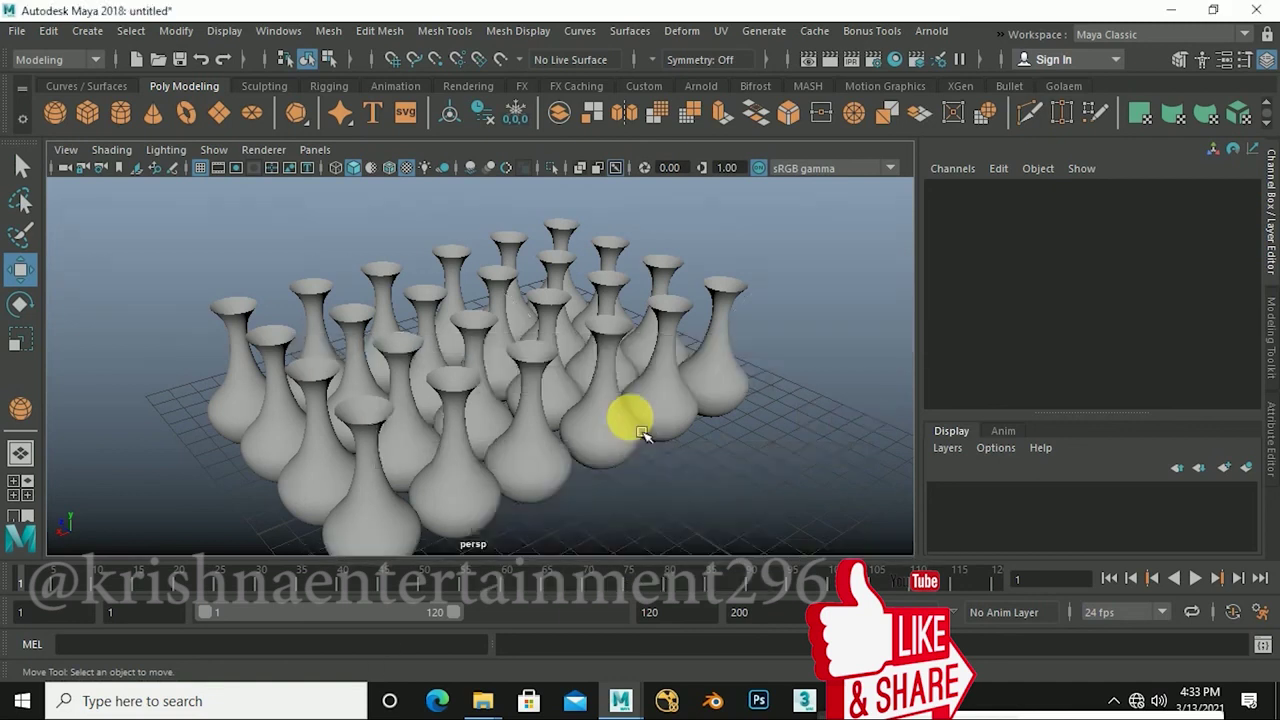
key(space)
scroll(623, 286, down, 3)
scroll(665, 510, down, 2)
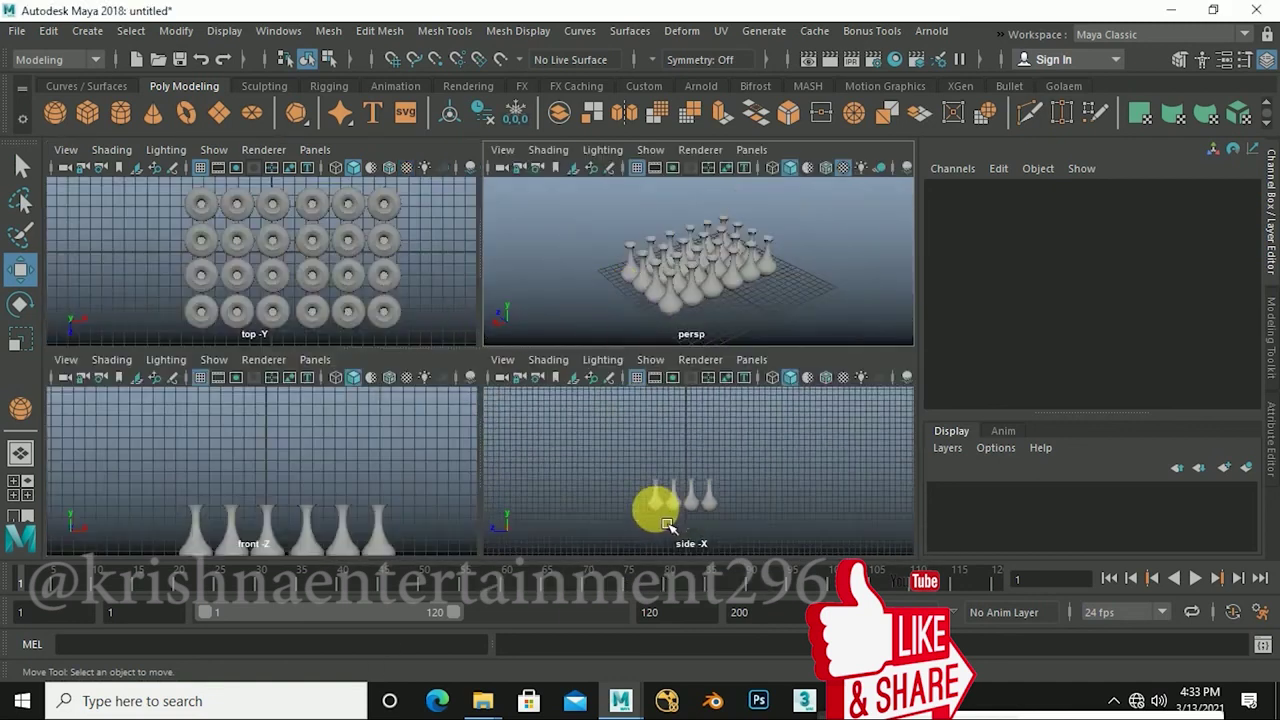
scroll(351, 508, down, 2)
scroll(351, 508, up, 3)
mouse_move(351, 508)
alt+middle_down()
mouse_move(368, 458)
mouse_move(309, 508)
alt+middle_up()
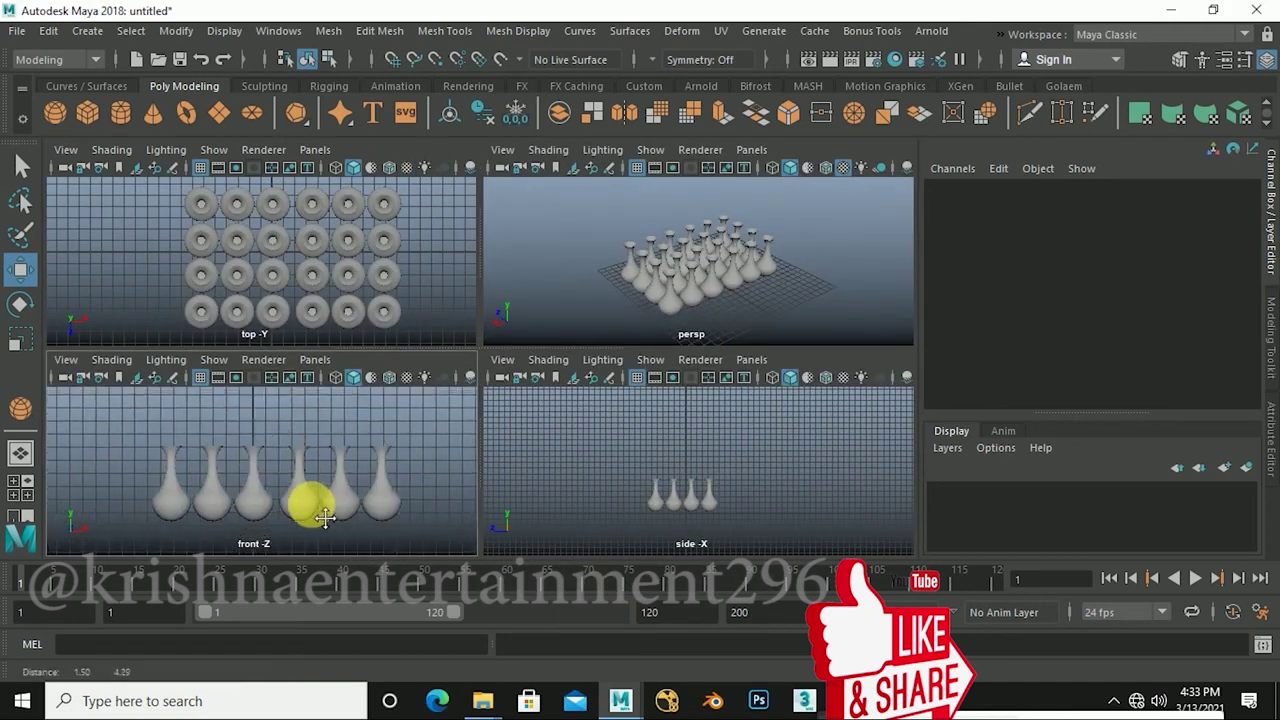
scroll(709, 508, up, 2)
scroll(686, 514, up, 2)
alt+middle_drag(686, 514, 733, 465)
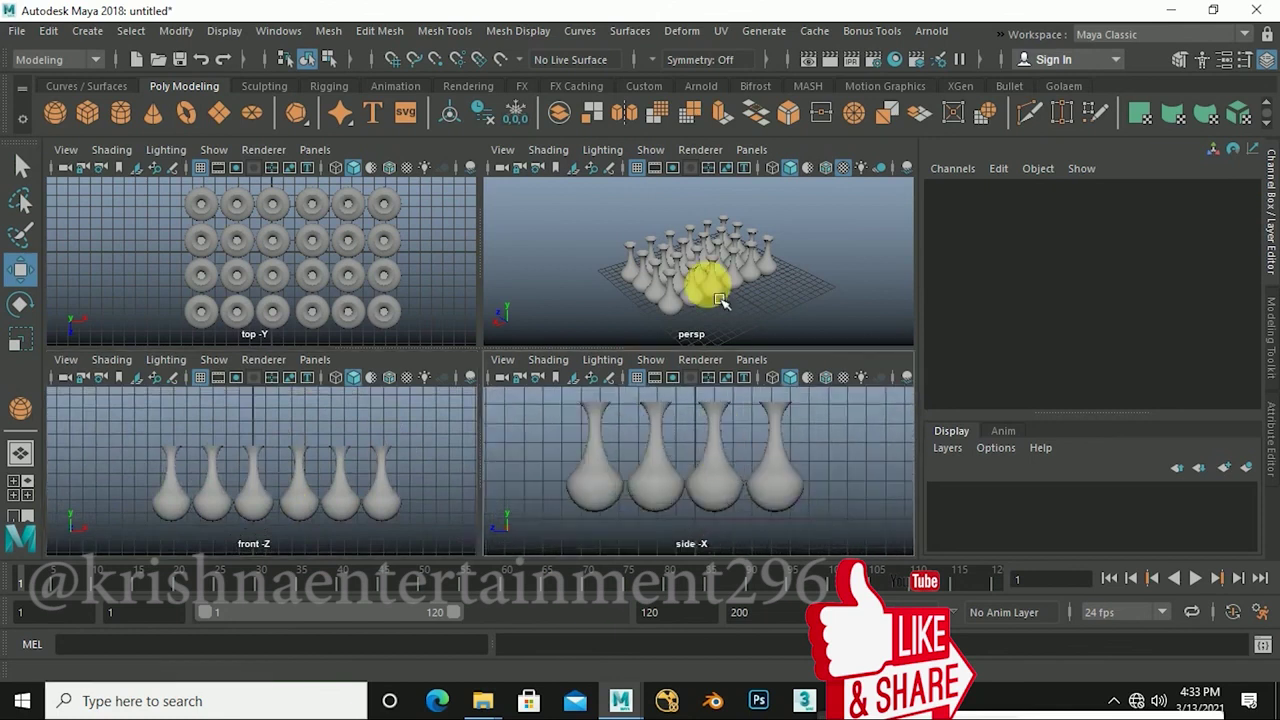
scroll(708, 290, up, 3)
alt+drag(725, 296, 740, 302)
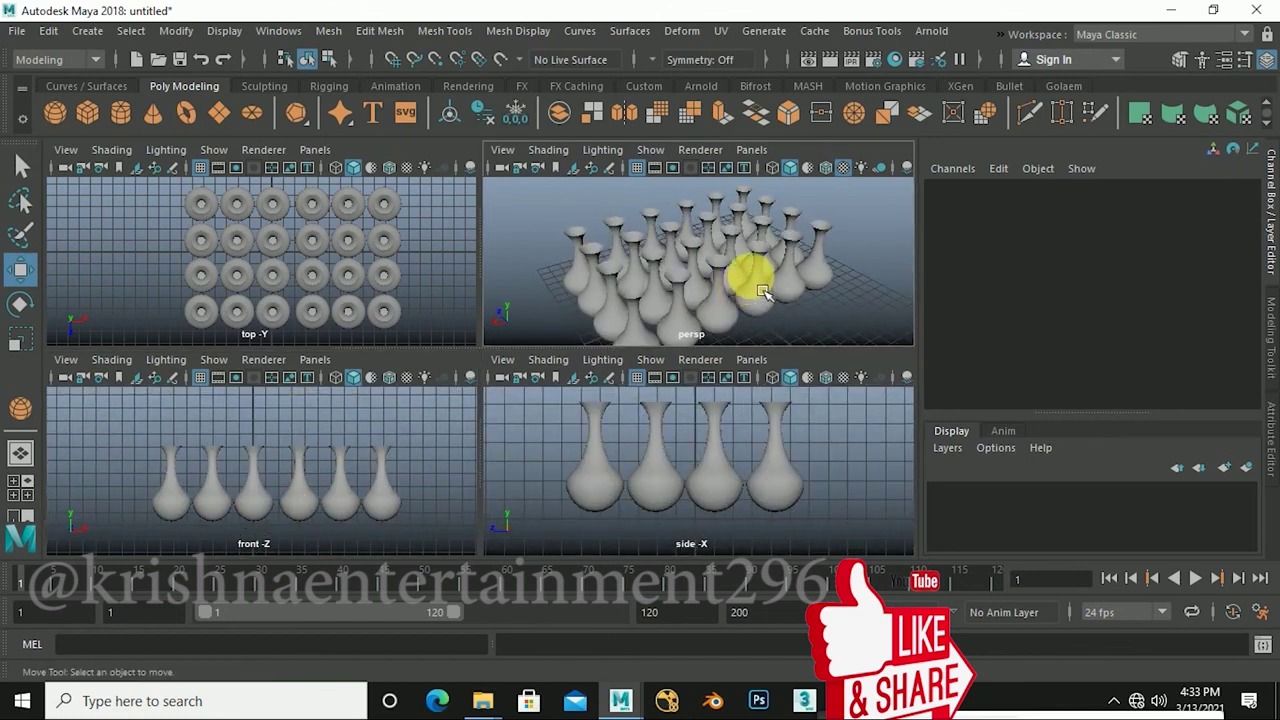
key(space)
mouse_move(737, 291)
alt+mouse_down()
mouse_move(677, 366)
mouse_move(634, 371)
mouse_move(703, 422)
mouse_move(649, 406)
mouse_move(705, 410)
alt+mouse_up()
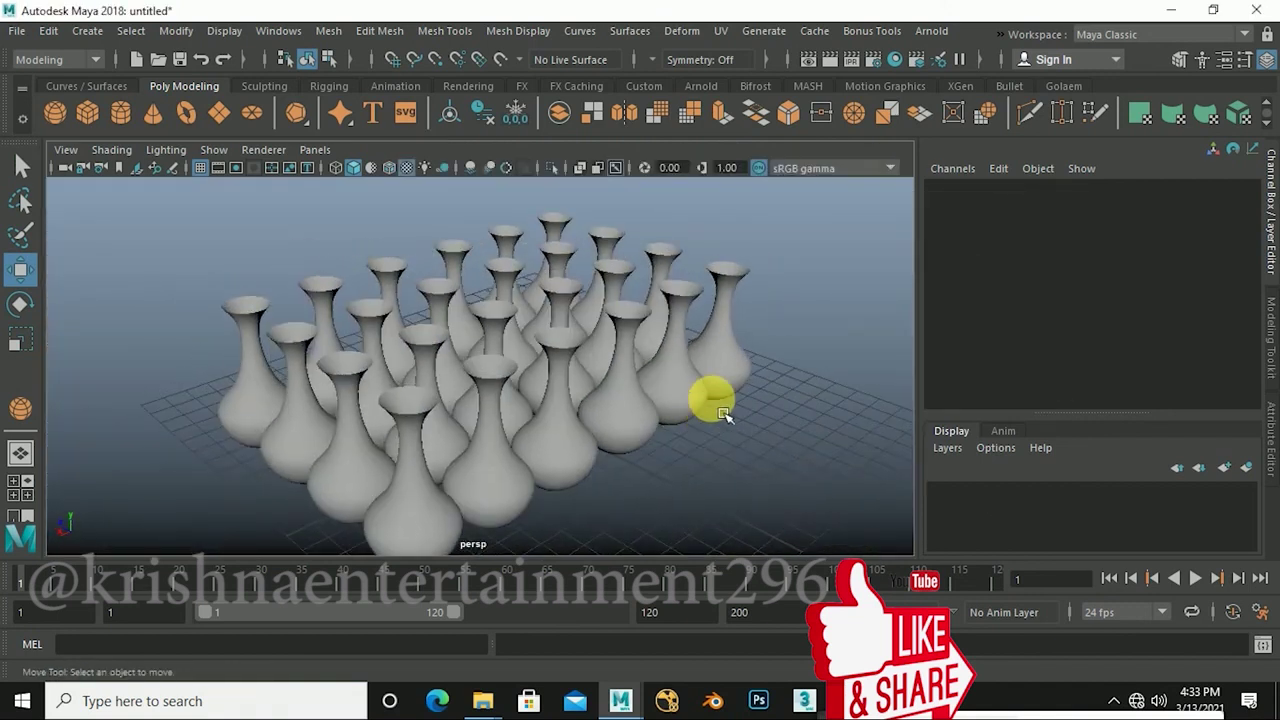